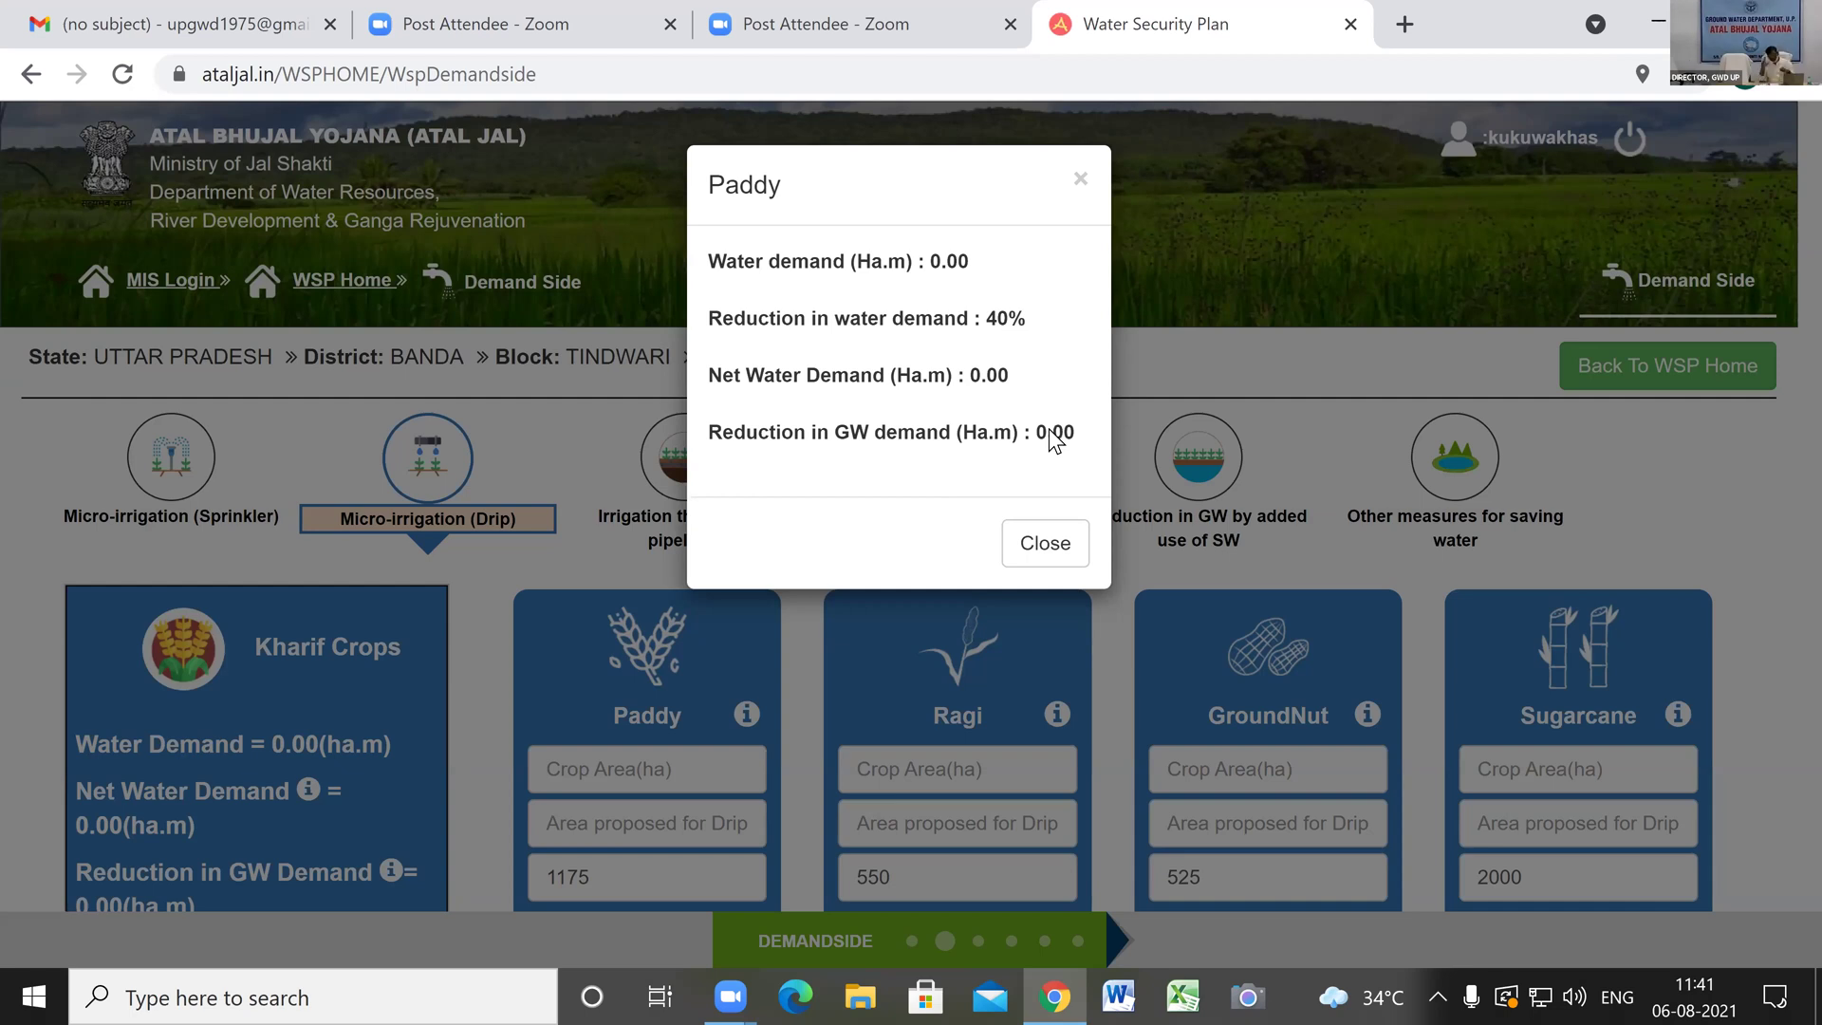
# - Dismiss the Paddy water-demand popup to return to the Kukuwa Khas Drip Kharif crop cards
pyautogui.press('Escape')
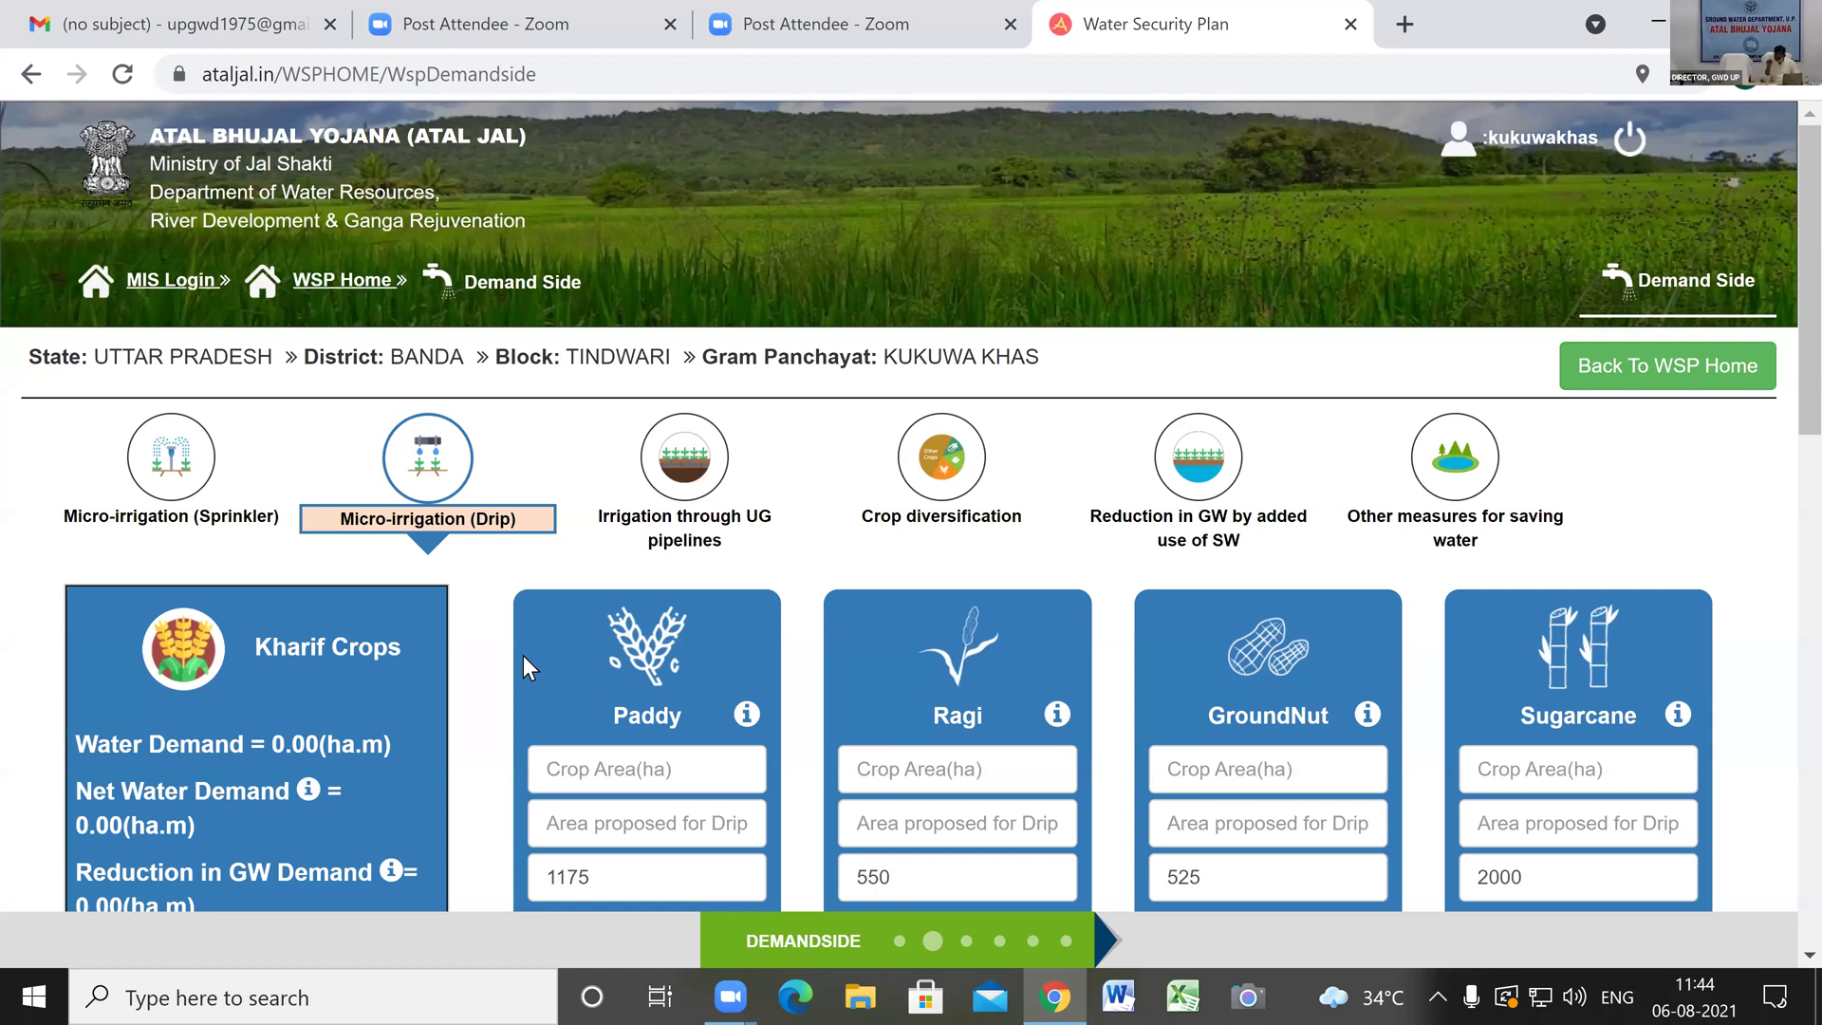
pyautogui.scroll(-3, 532, 651)
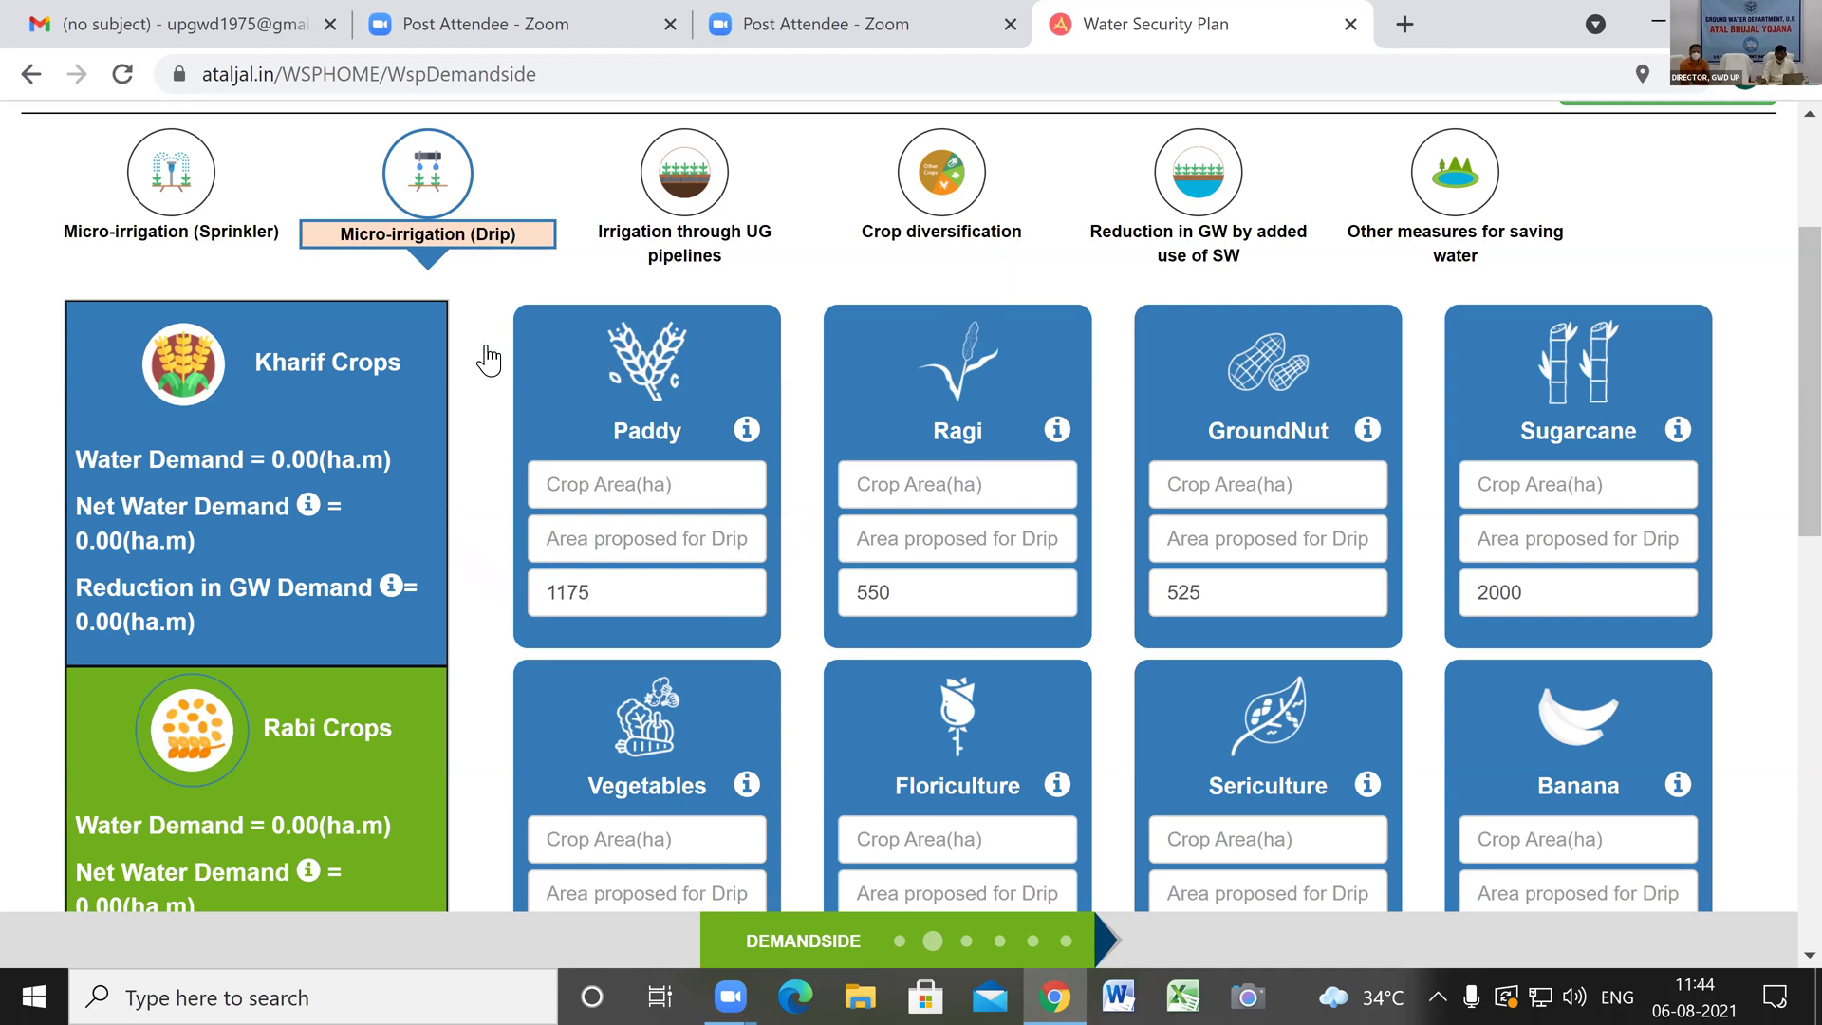
pyautogui.scroll(1, 256, 375)
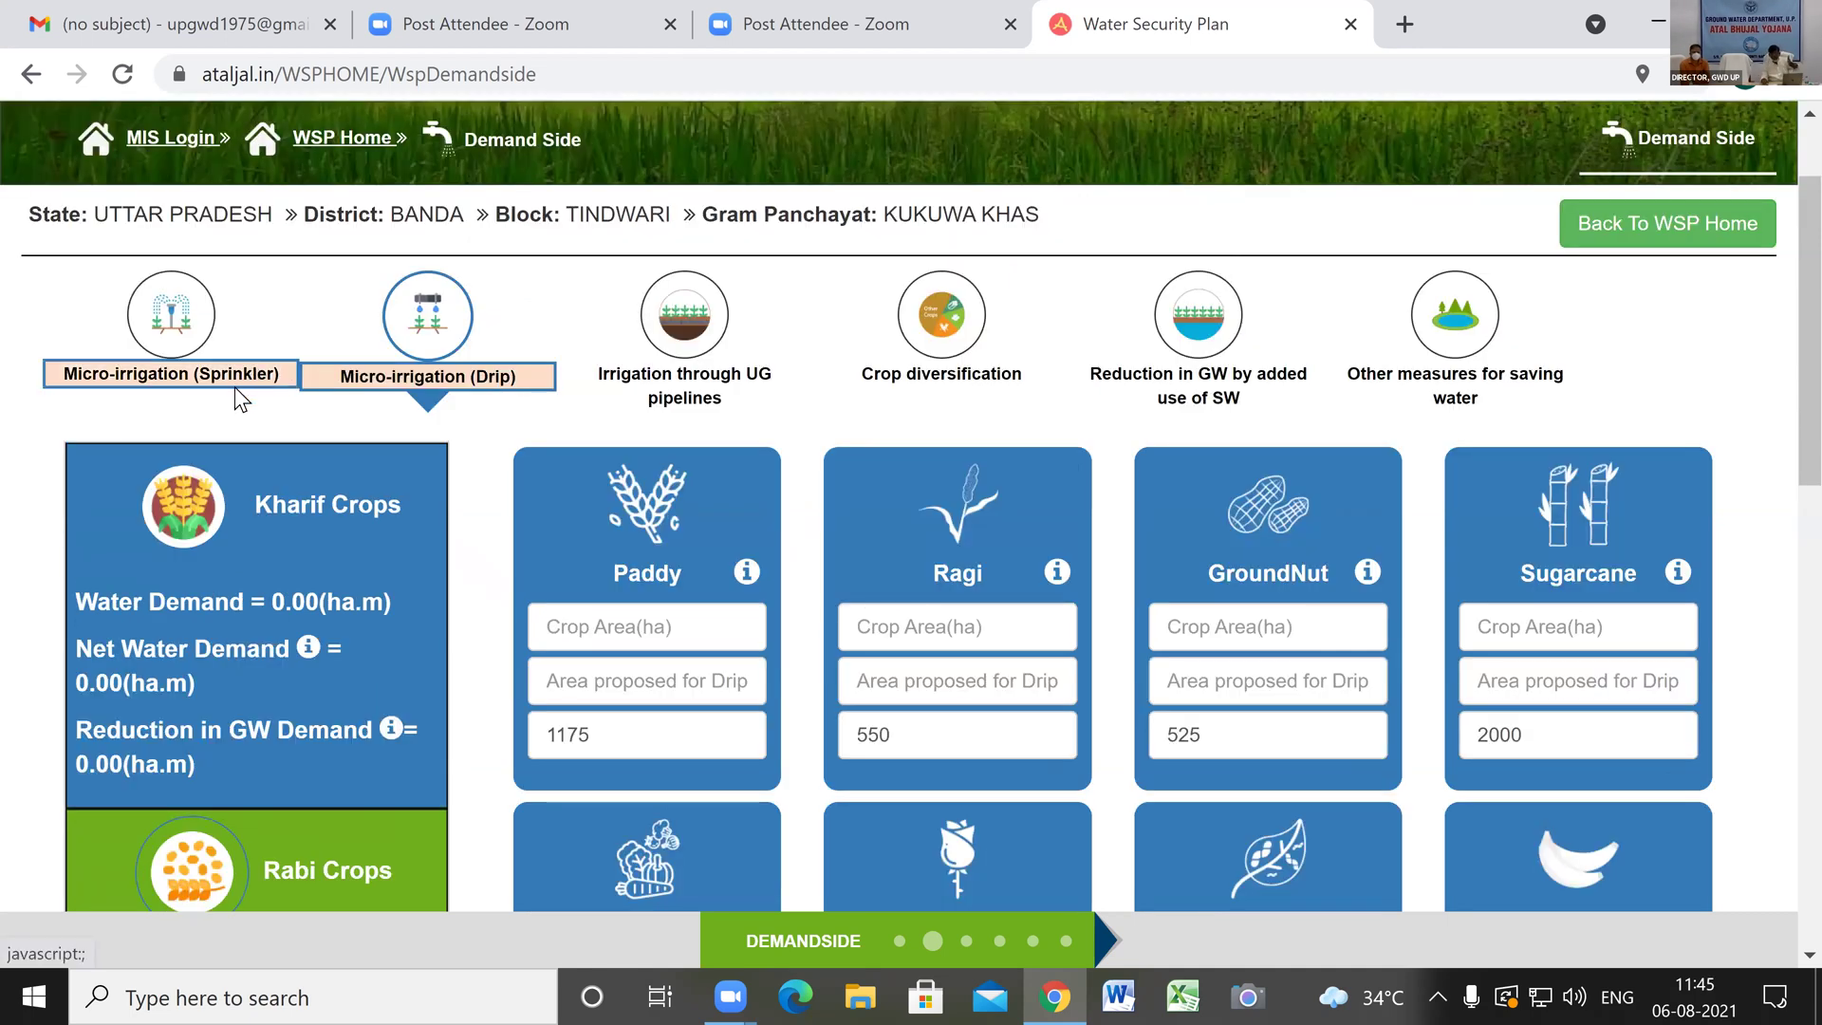
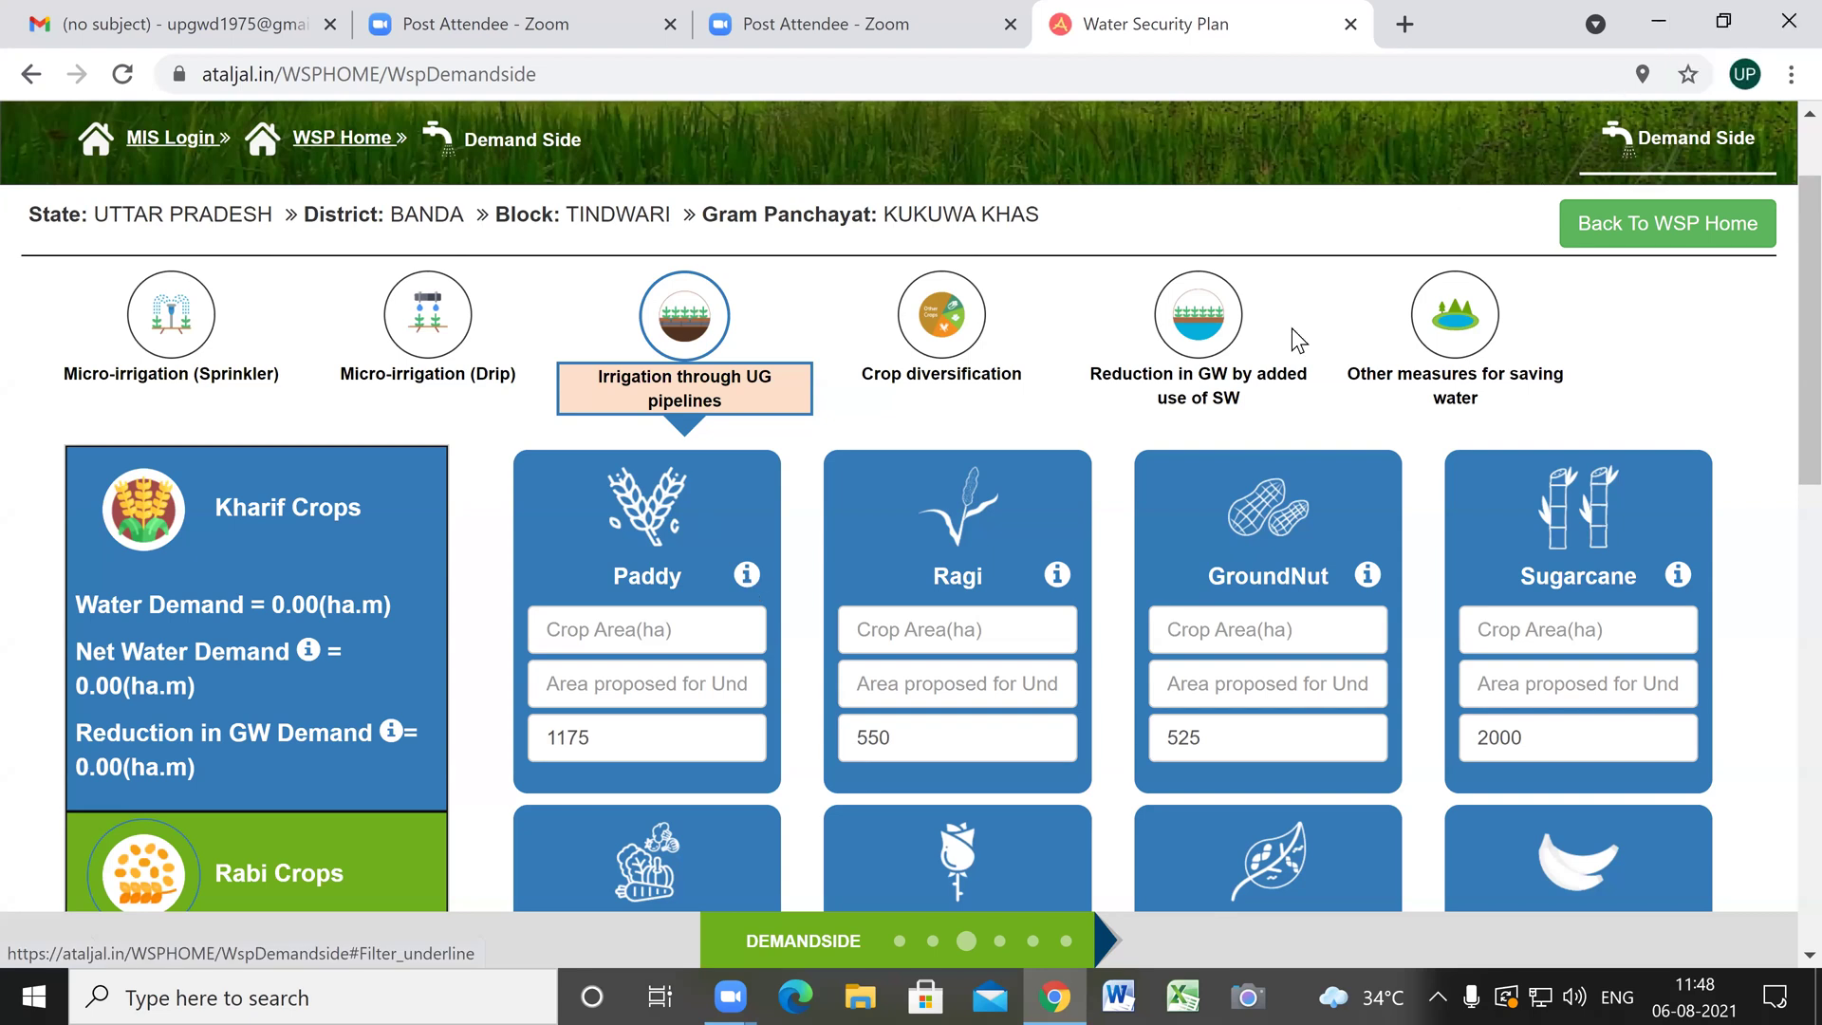
# - Switch Kukuwa Khas's Demand Side view from the UG pipeline cards to the Micro-irrigation (Drip) crop cards
pyautogui.click(1318, 277)
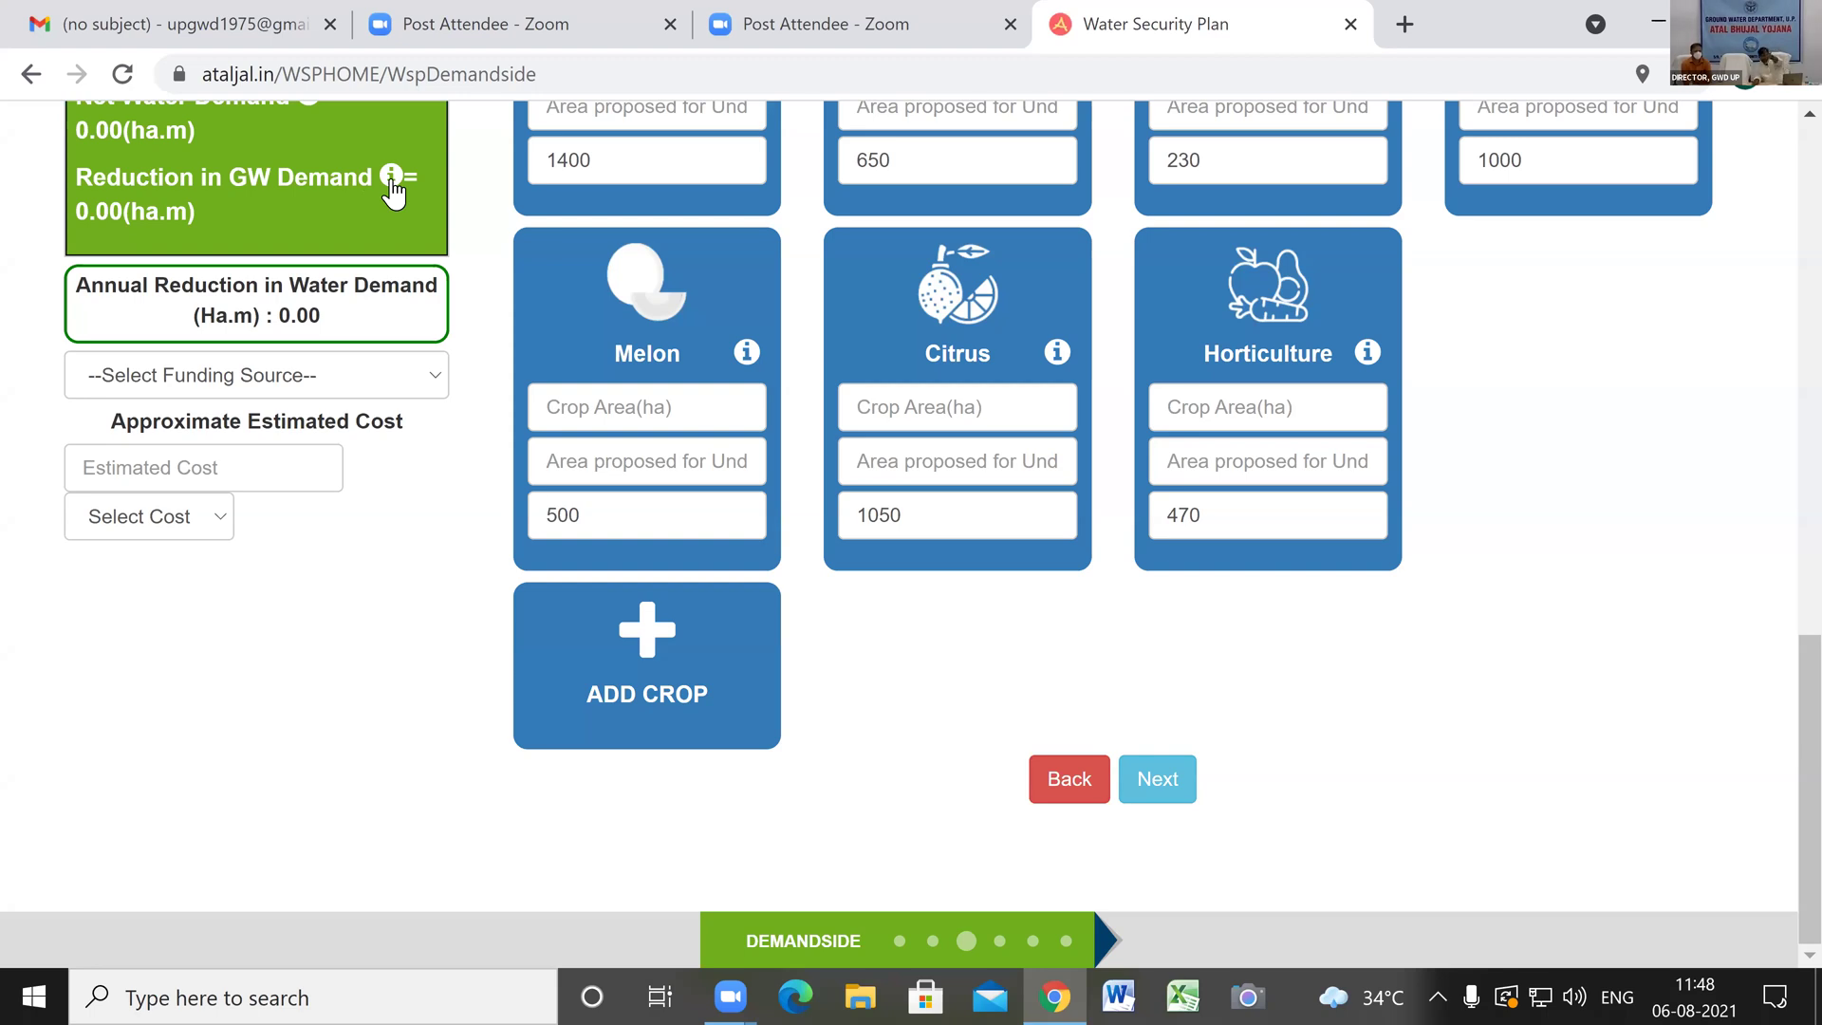
pyautogui.scroll(8, 394, 193)
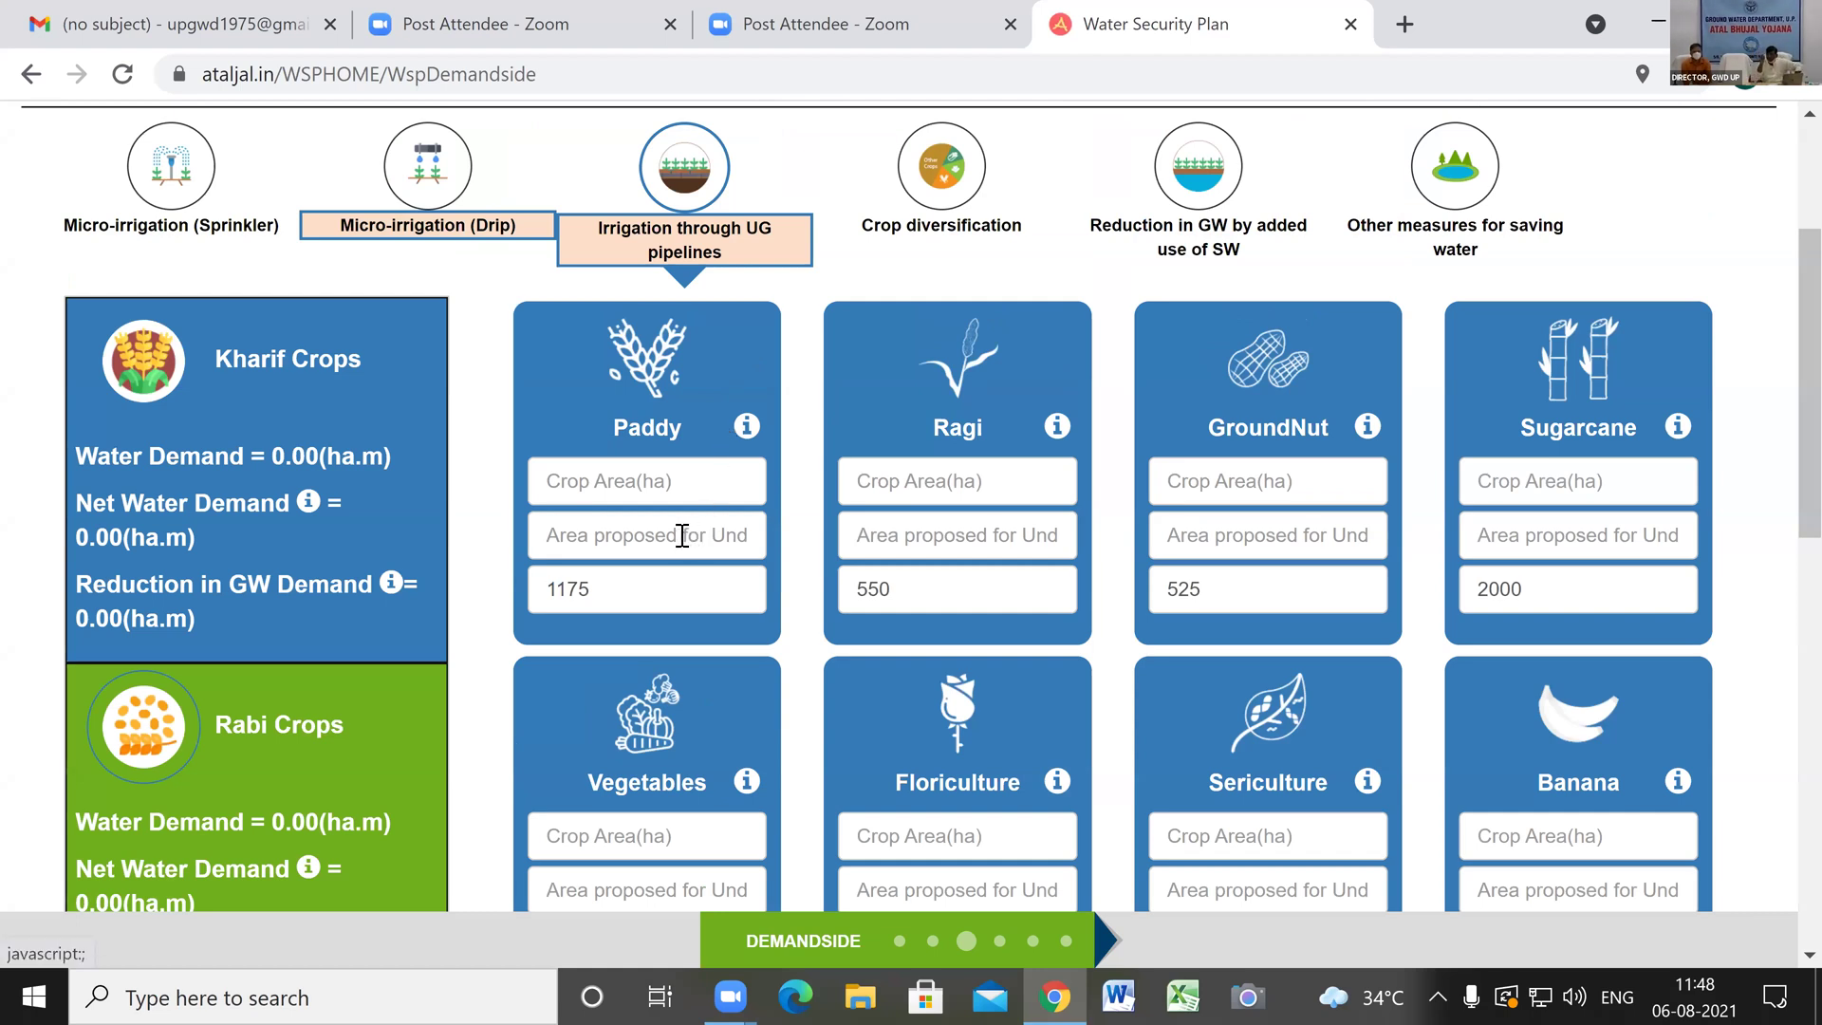
# - Scroll through the Drip crop cards, from Vegetables 500 and Maize 650 to Melon 500, Citrus 1050 and Horticulture 470
pyautogui.scroll(-3, 682, 537)
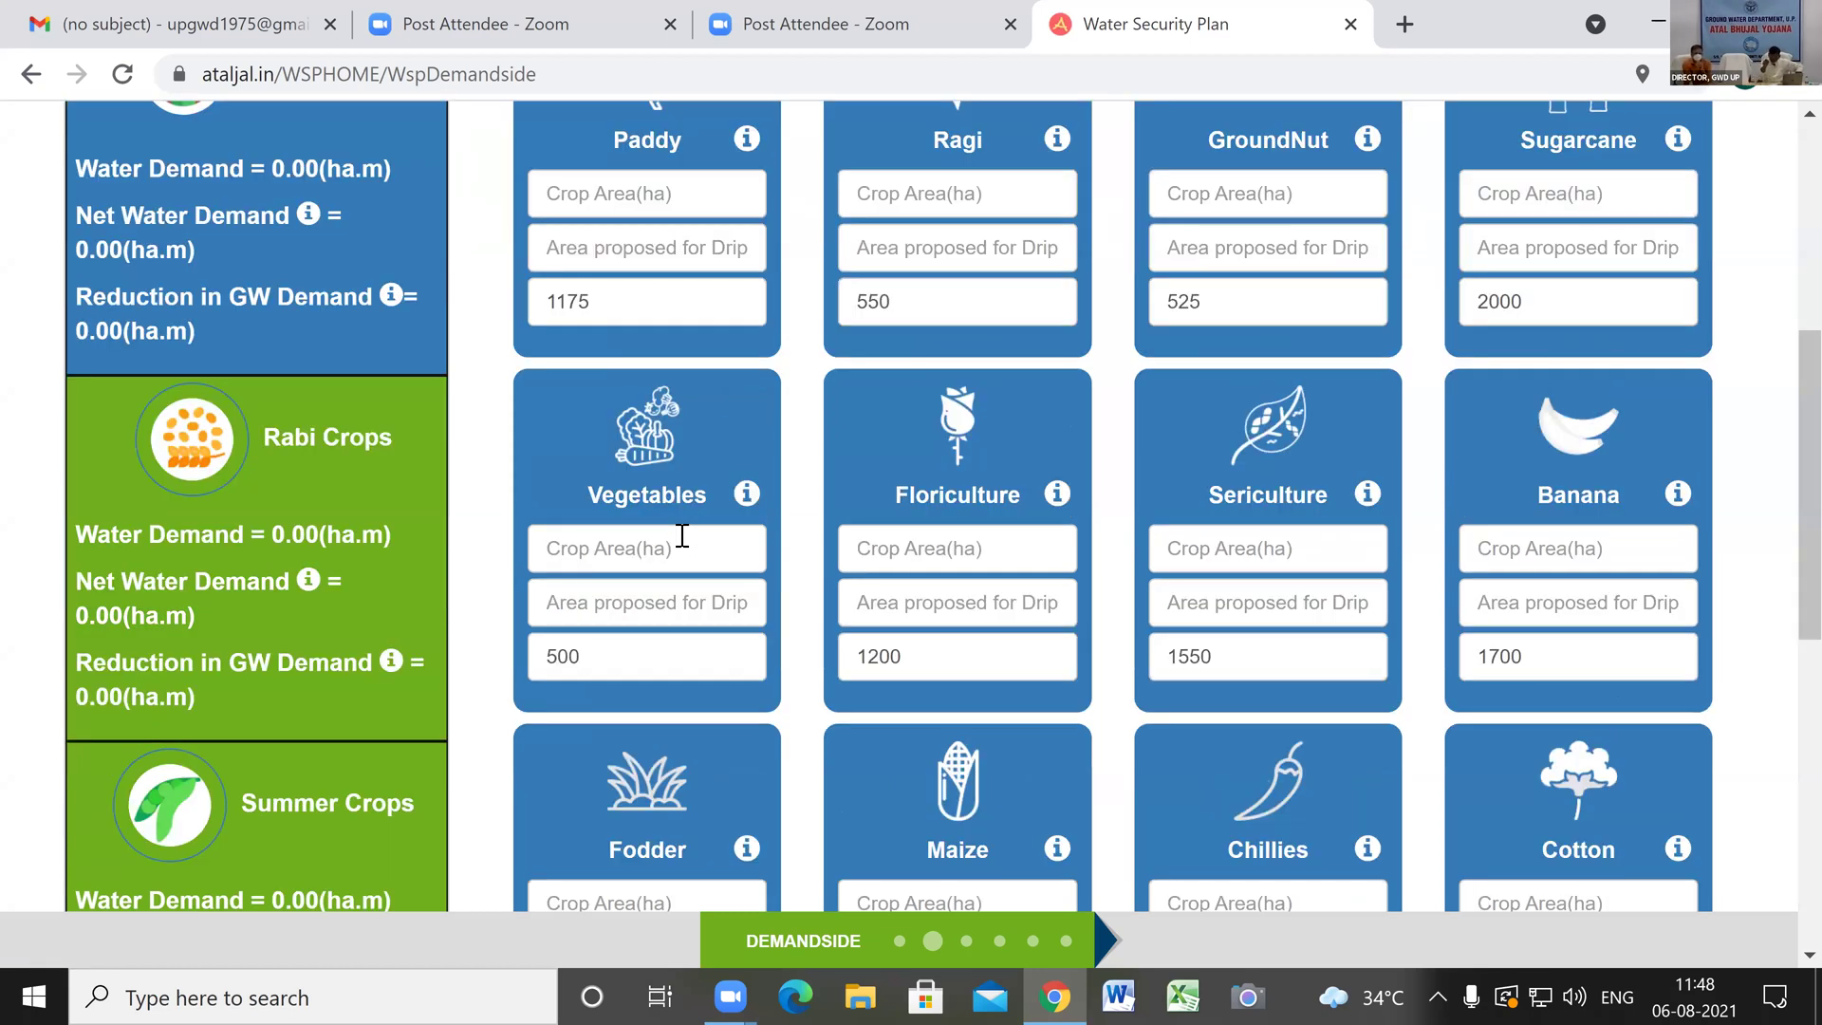
pyautogui.scroll(-7, 679, 533)
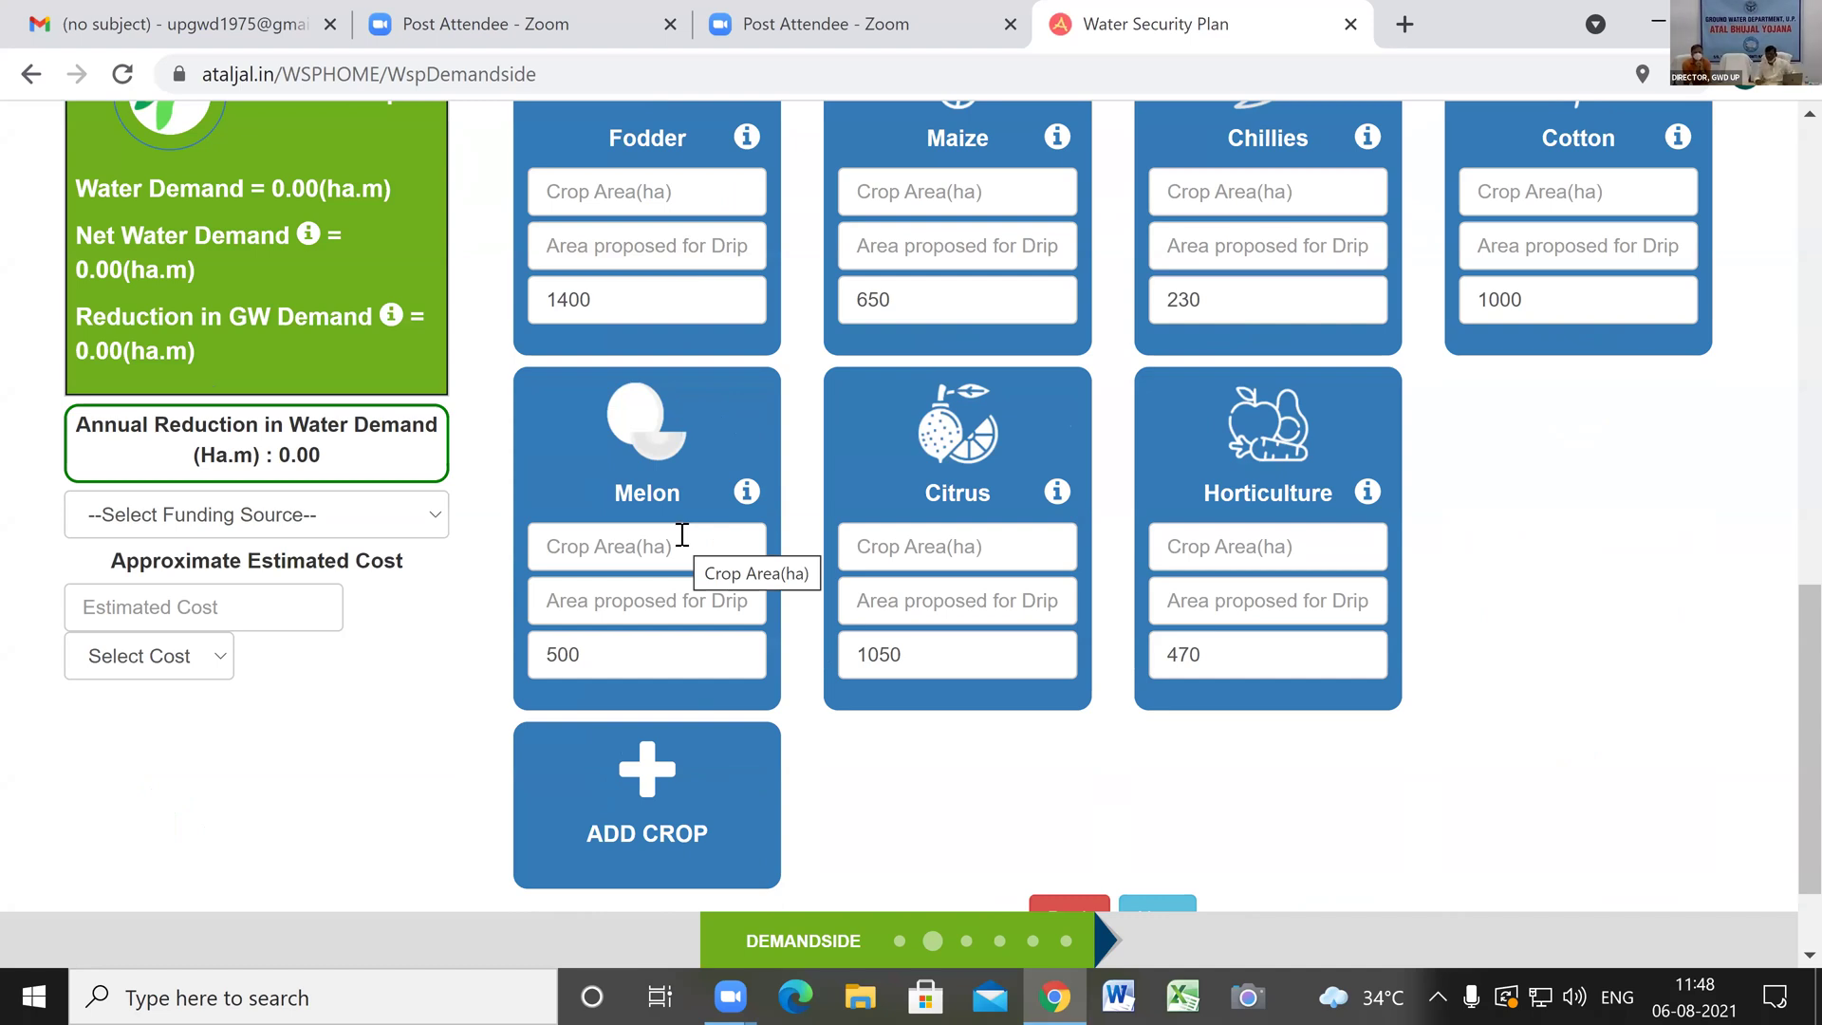
pyautogui.scroll(6, 681, 535)
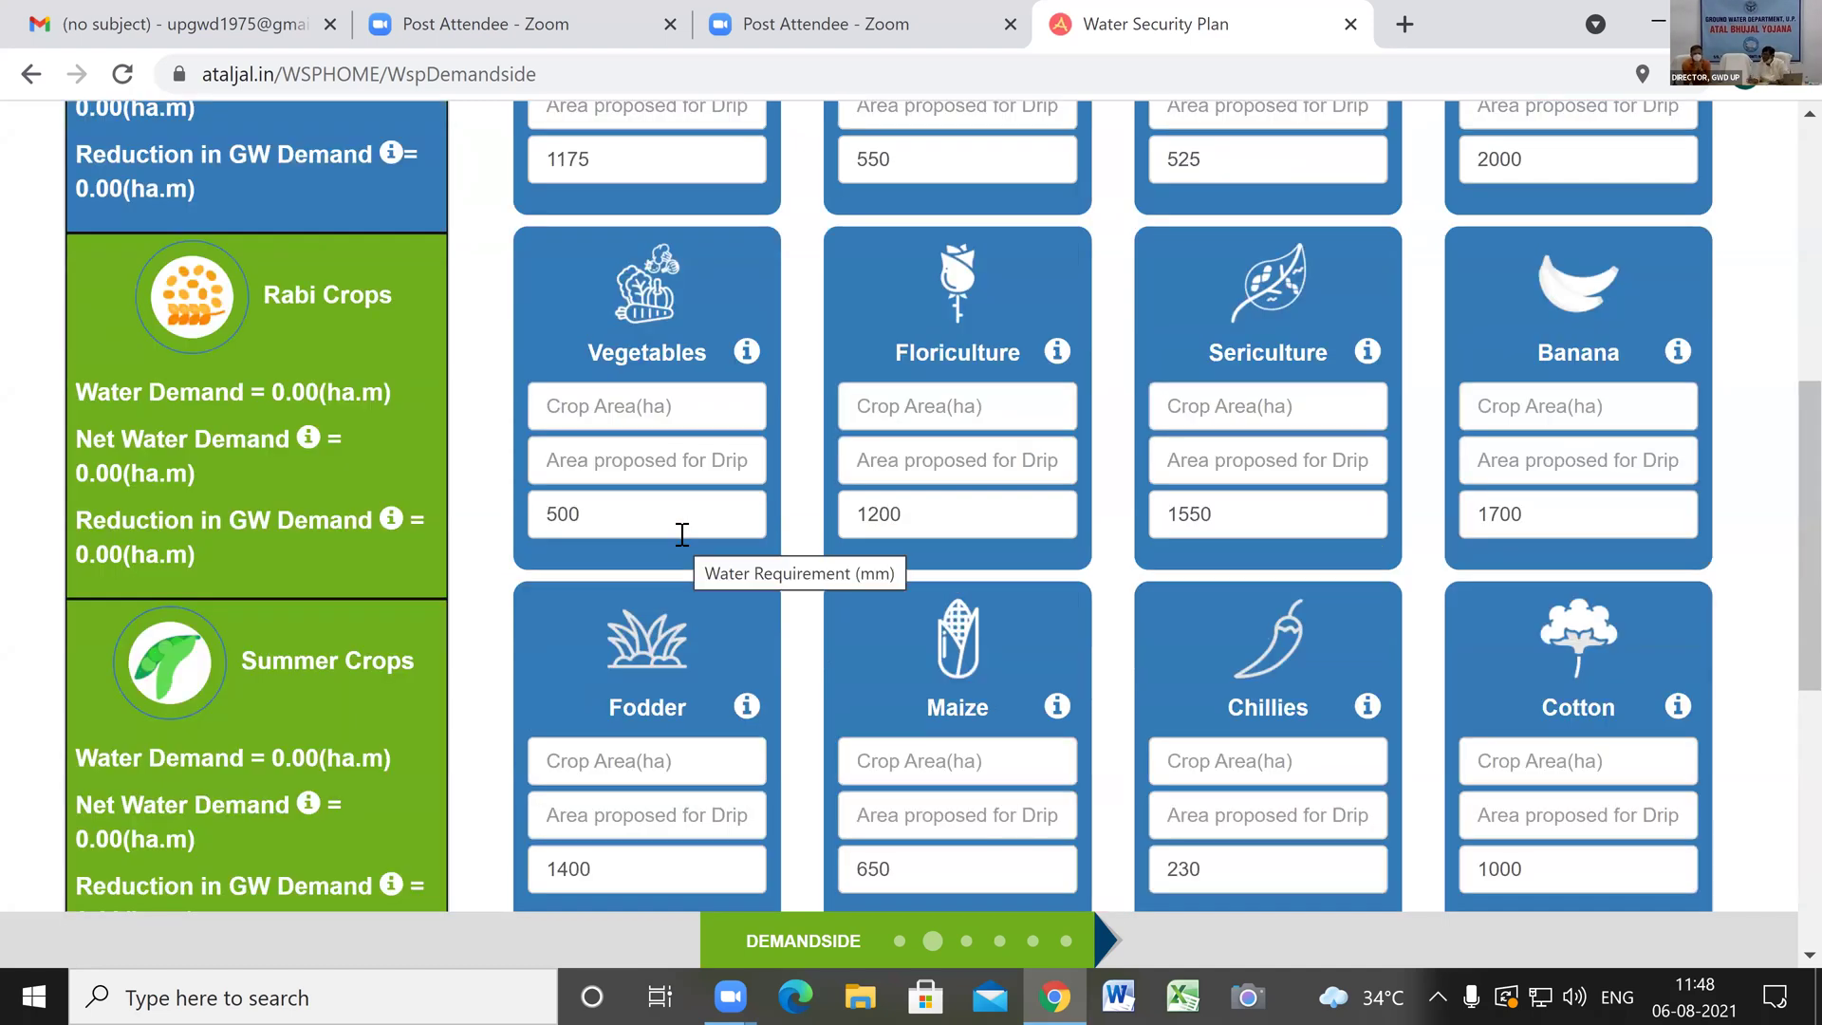
pyautogui.scroll(-1, 680, 534)
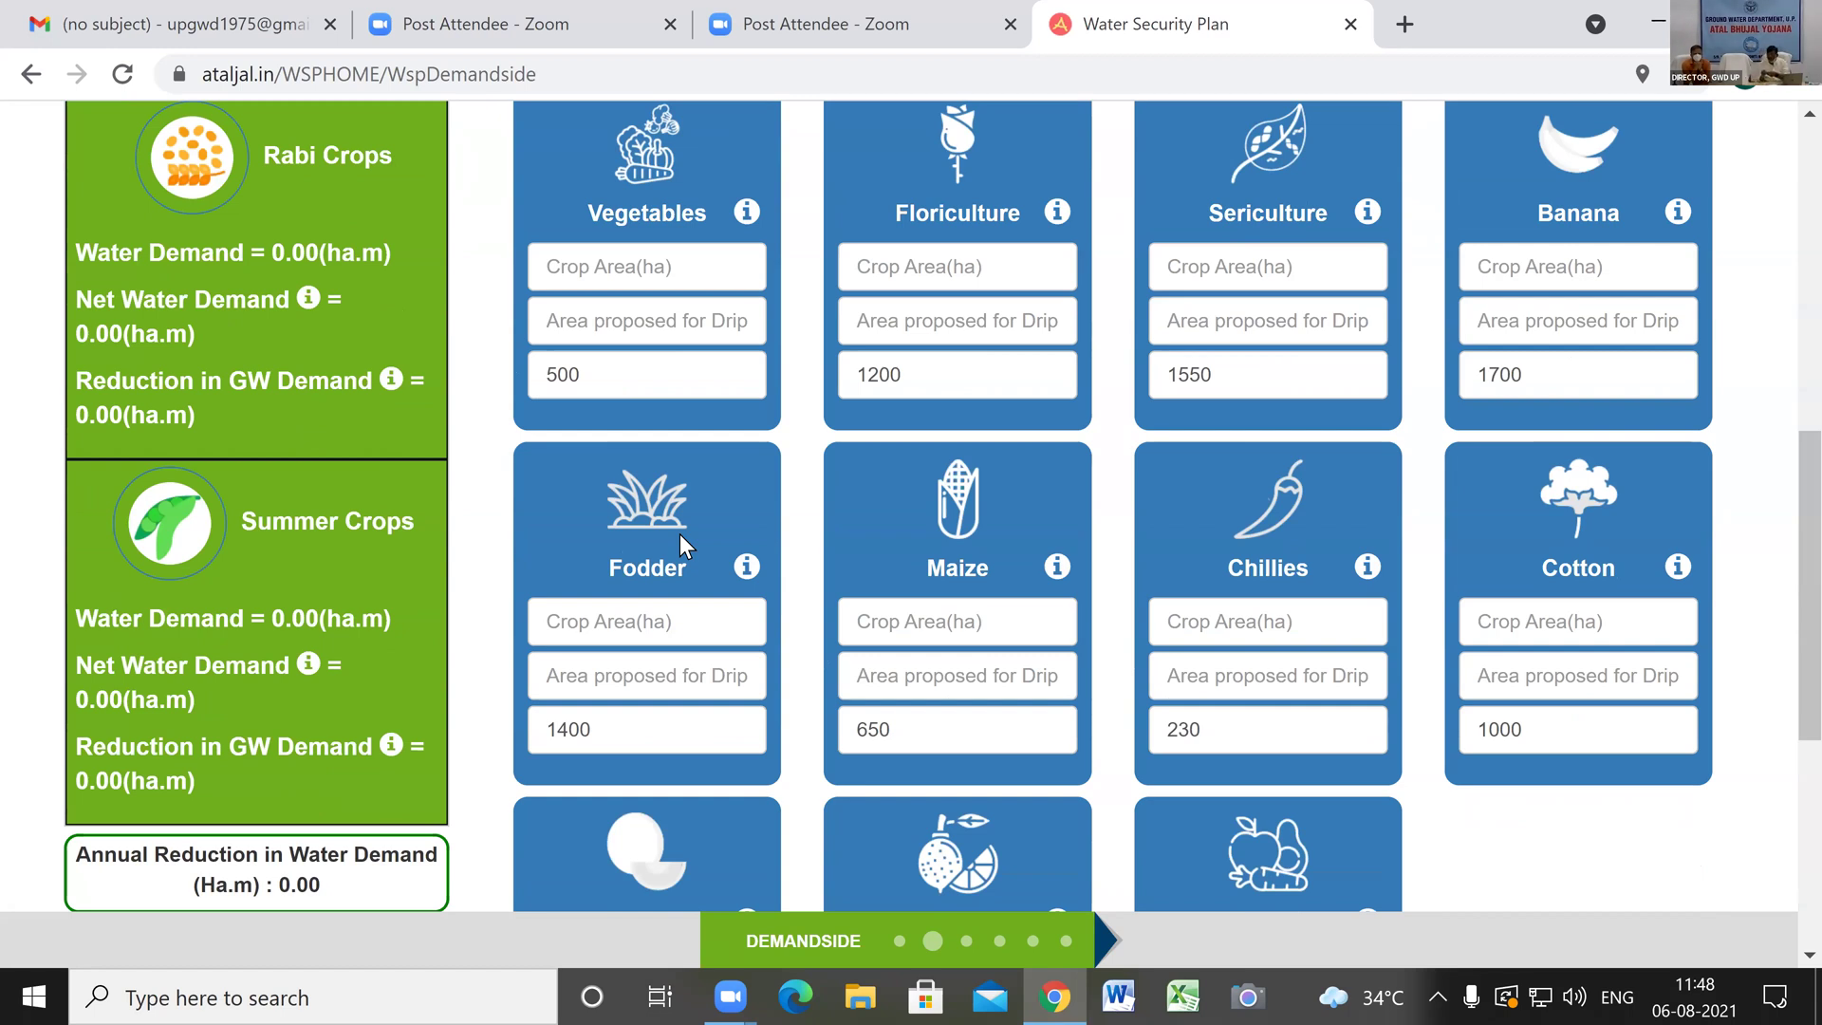
pyautogui.scroll(-1, 680, 534)
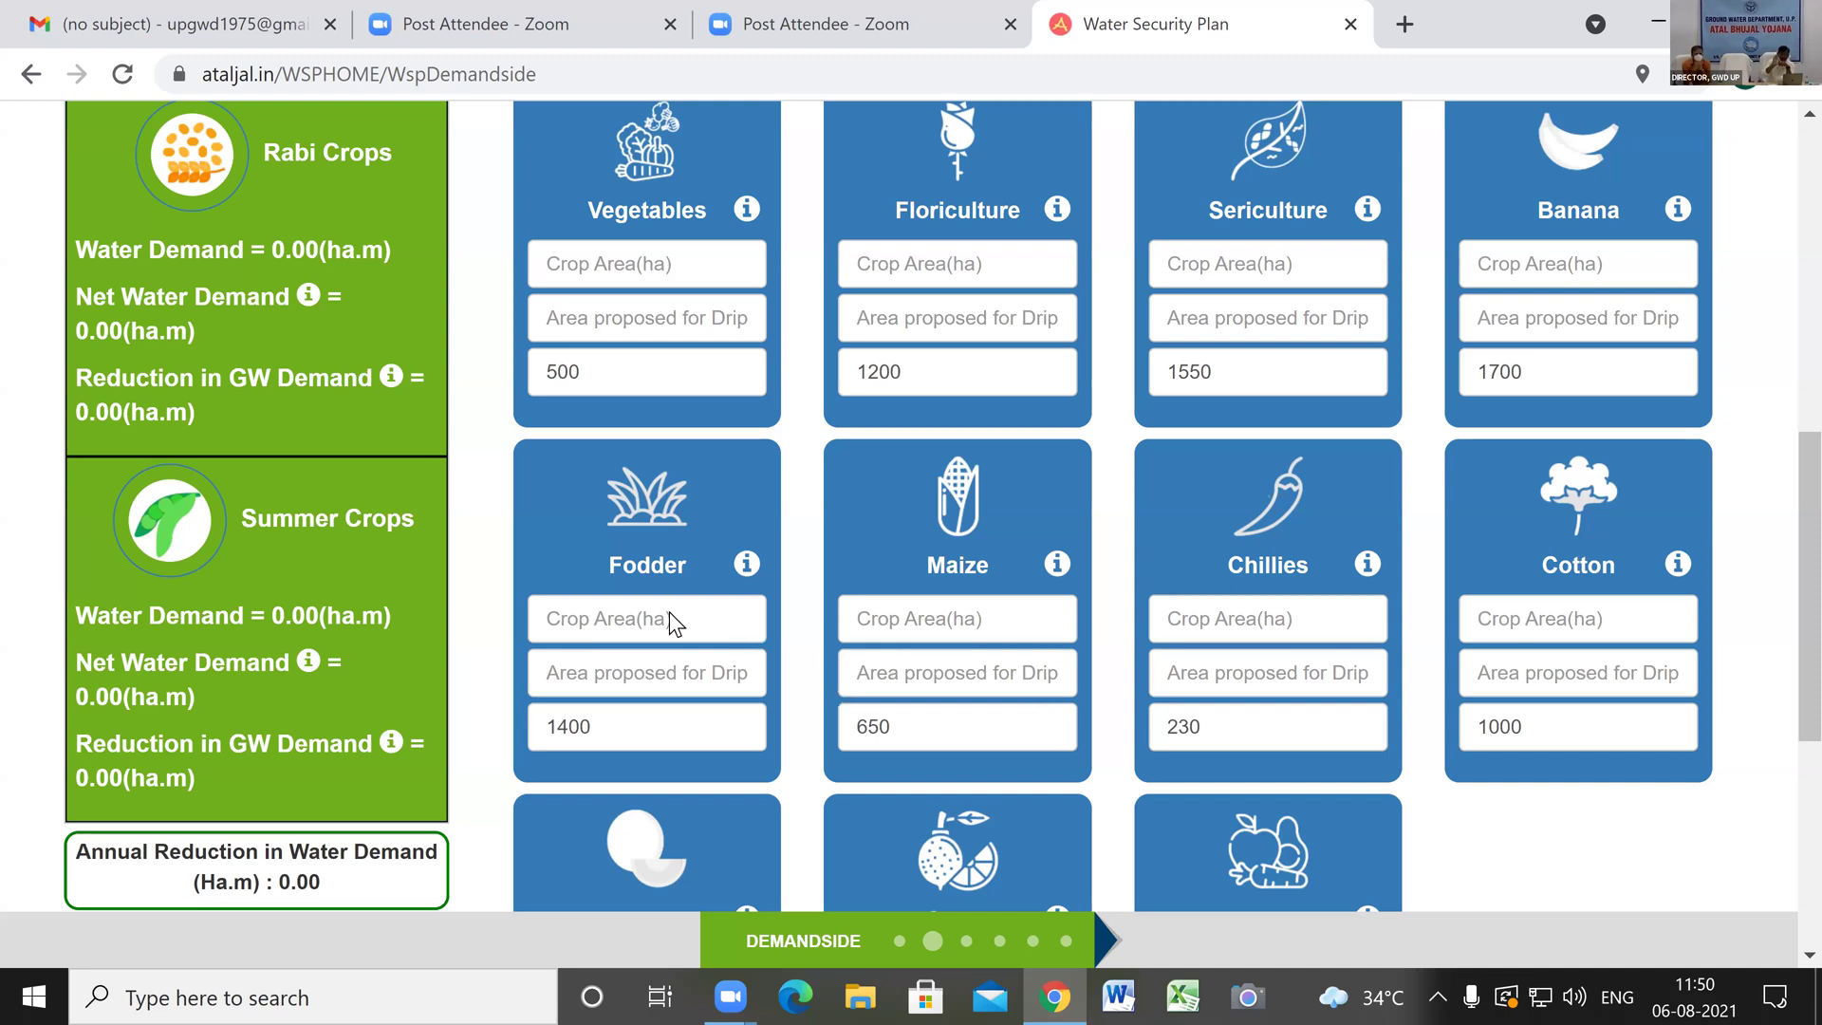
pyautogui.scroll(-5, 669, 612)
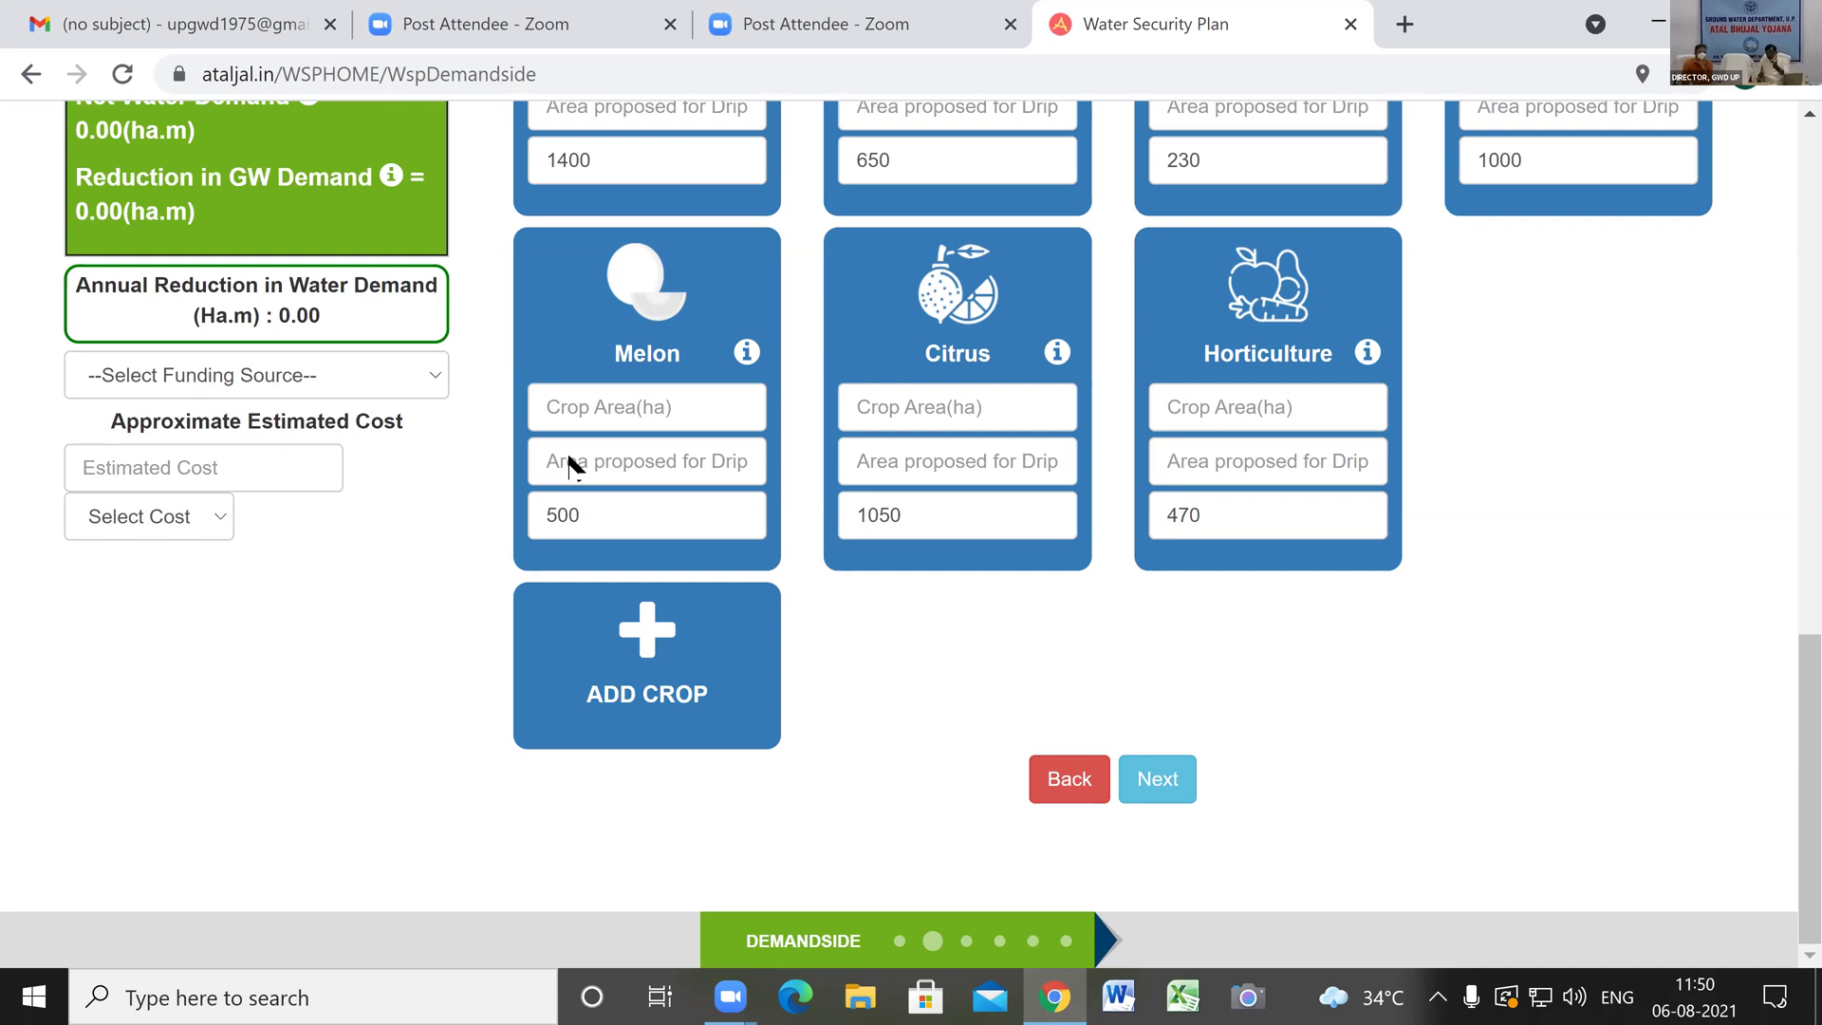
pyautogui.scroll(15, 572, 465)
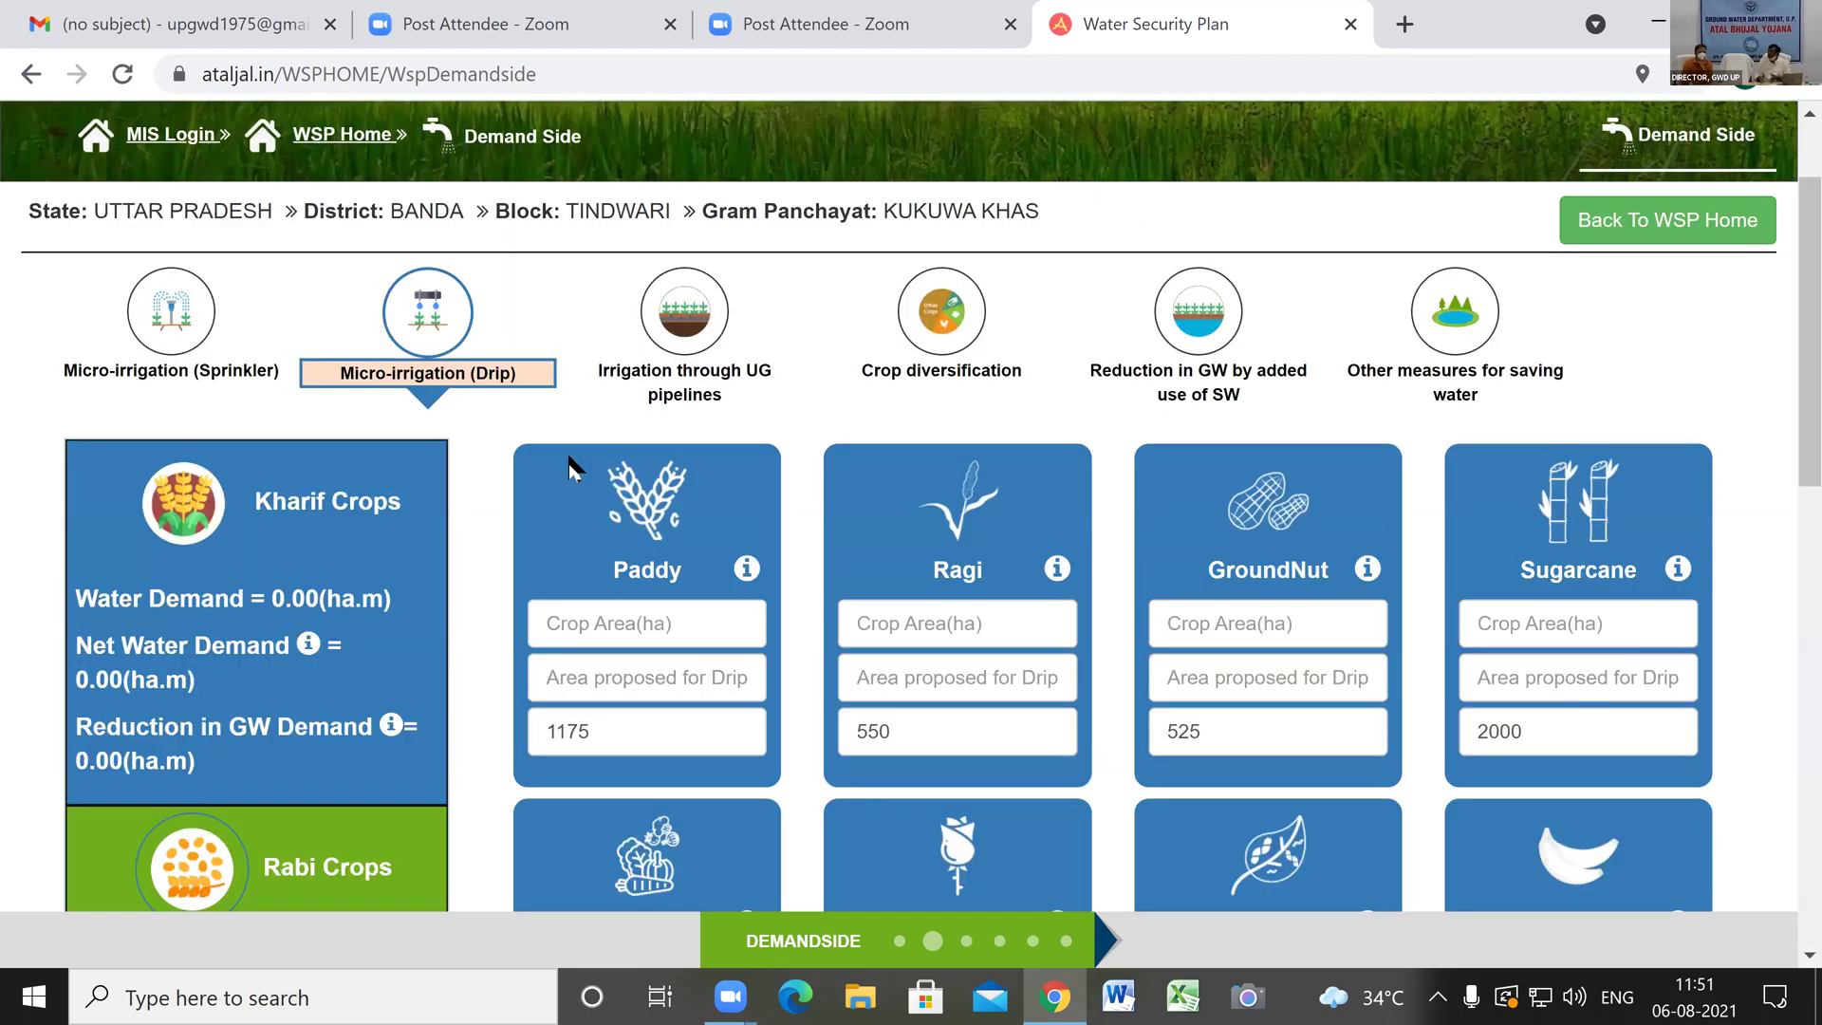
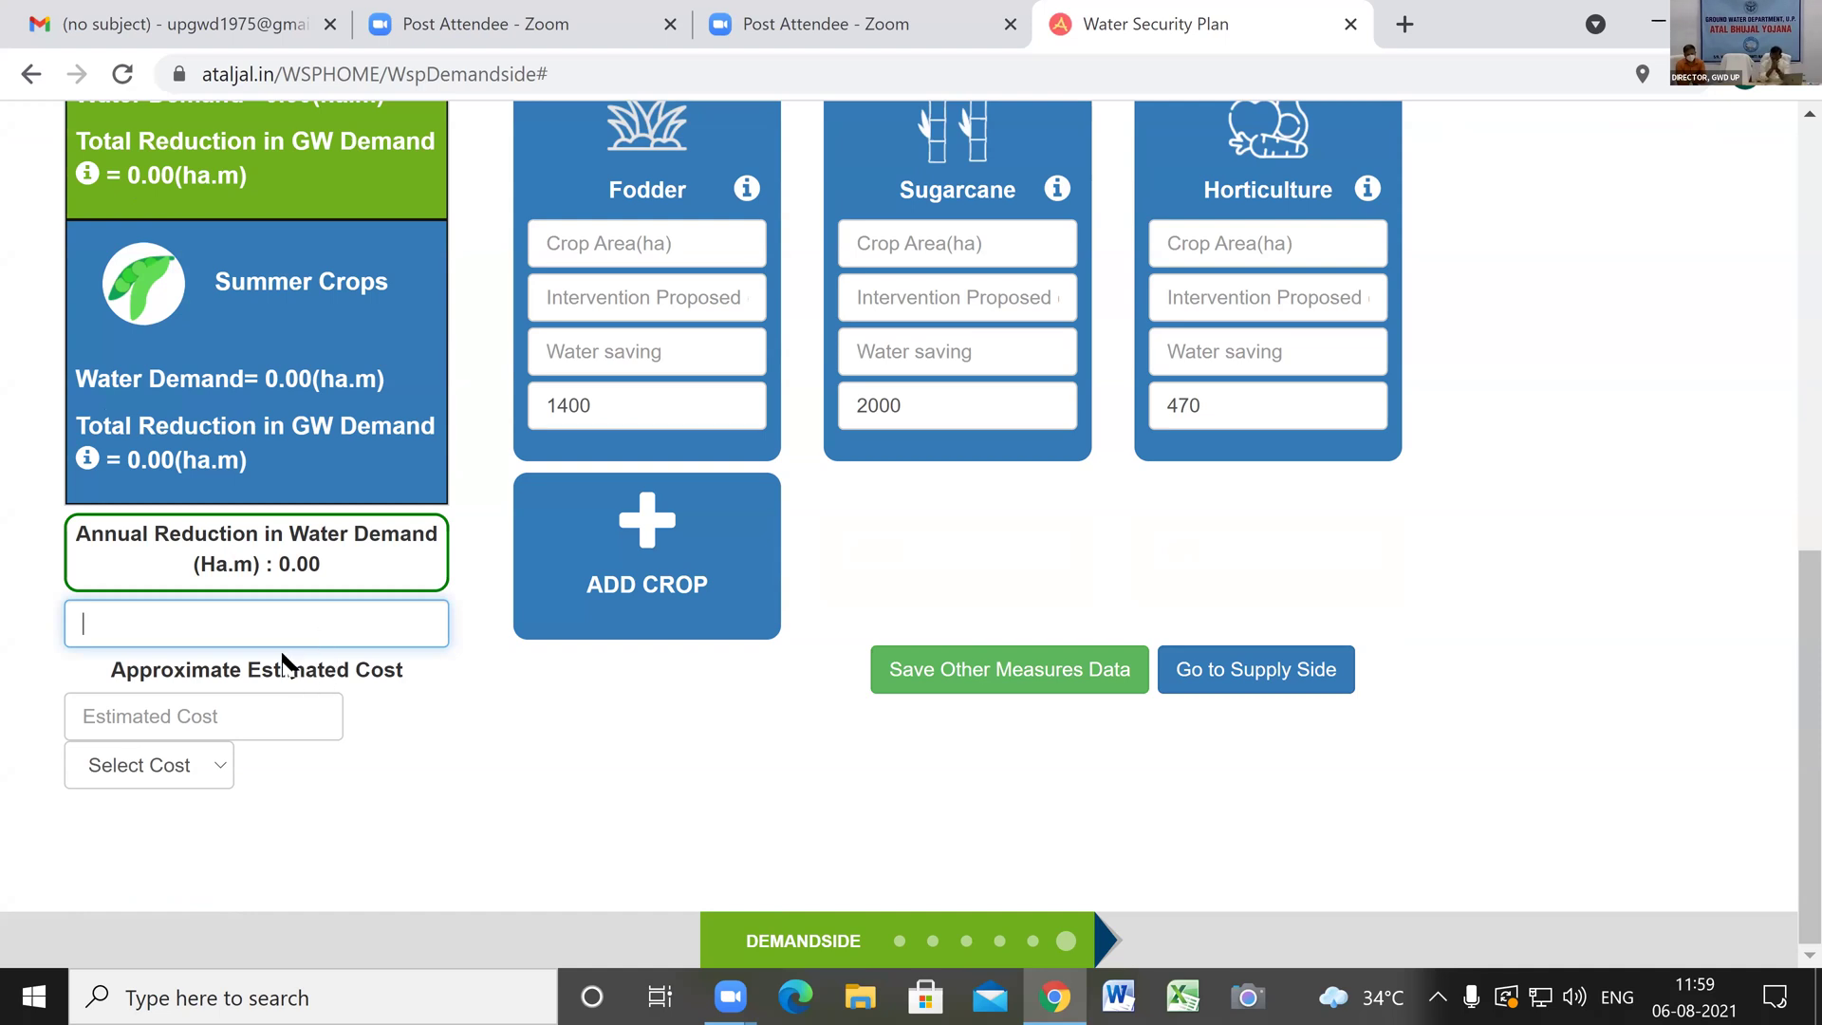
# - Choose Rupees as the unit in the Approximate Estimated Cost dropdown for the other water-saving measures
pyautogui.scroll(4, 266, 654)
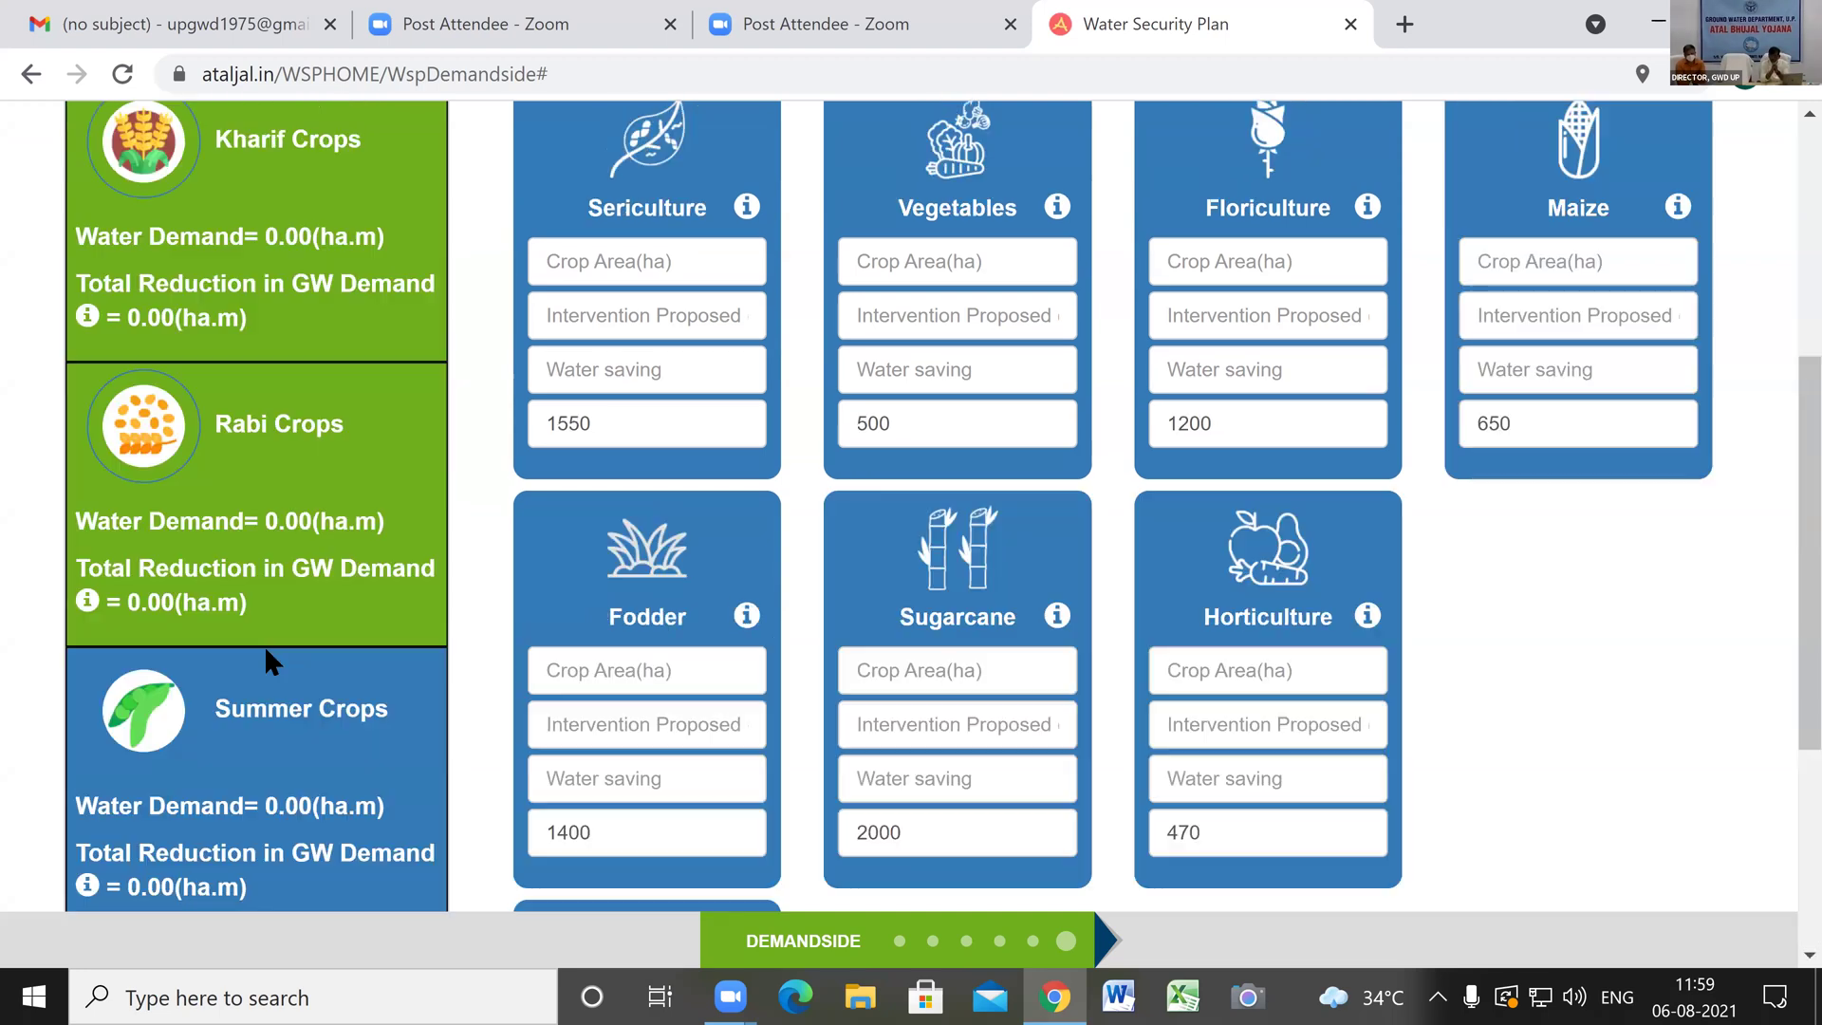
pyautogui.scroll(-4, 266, 657)
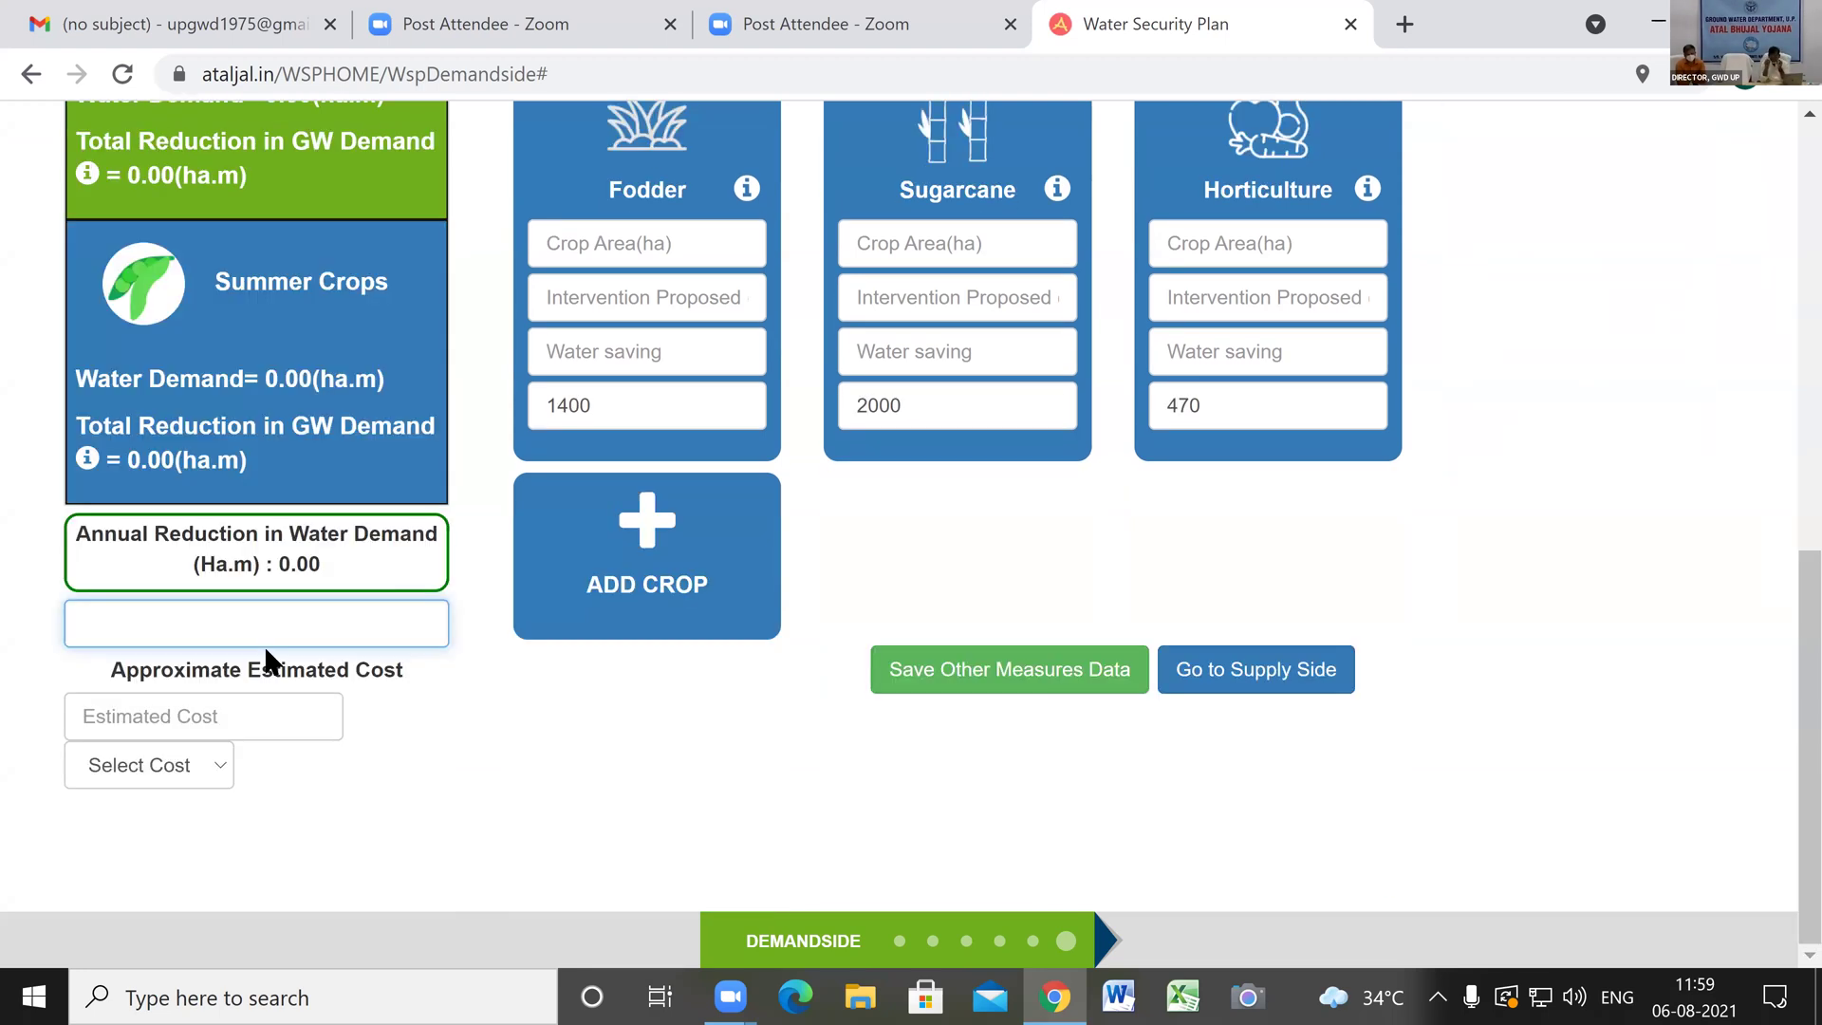
pyautogui.click(174, 761)
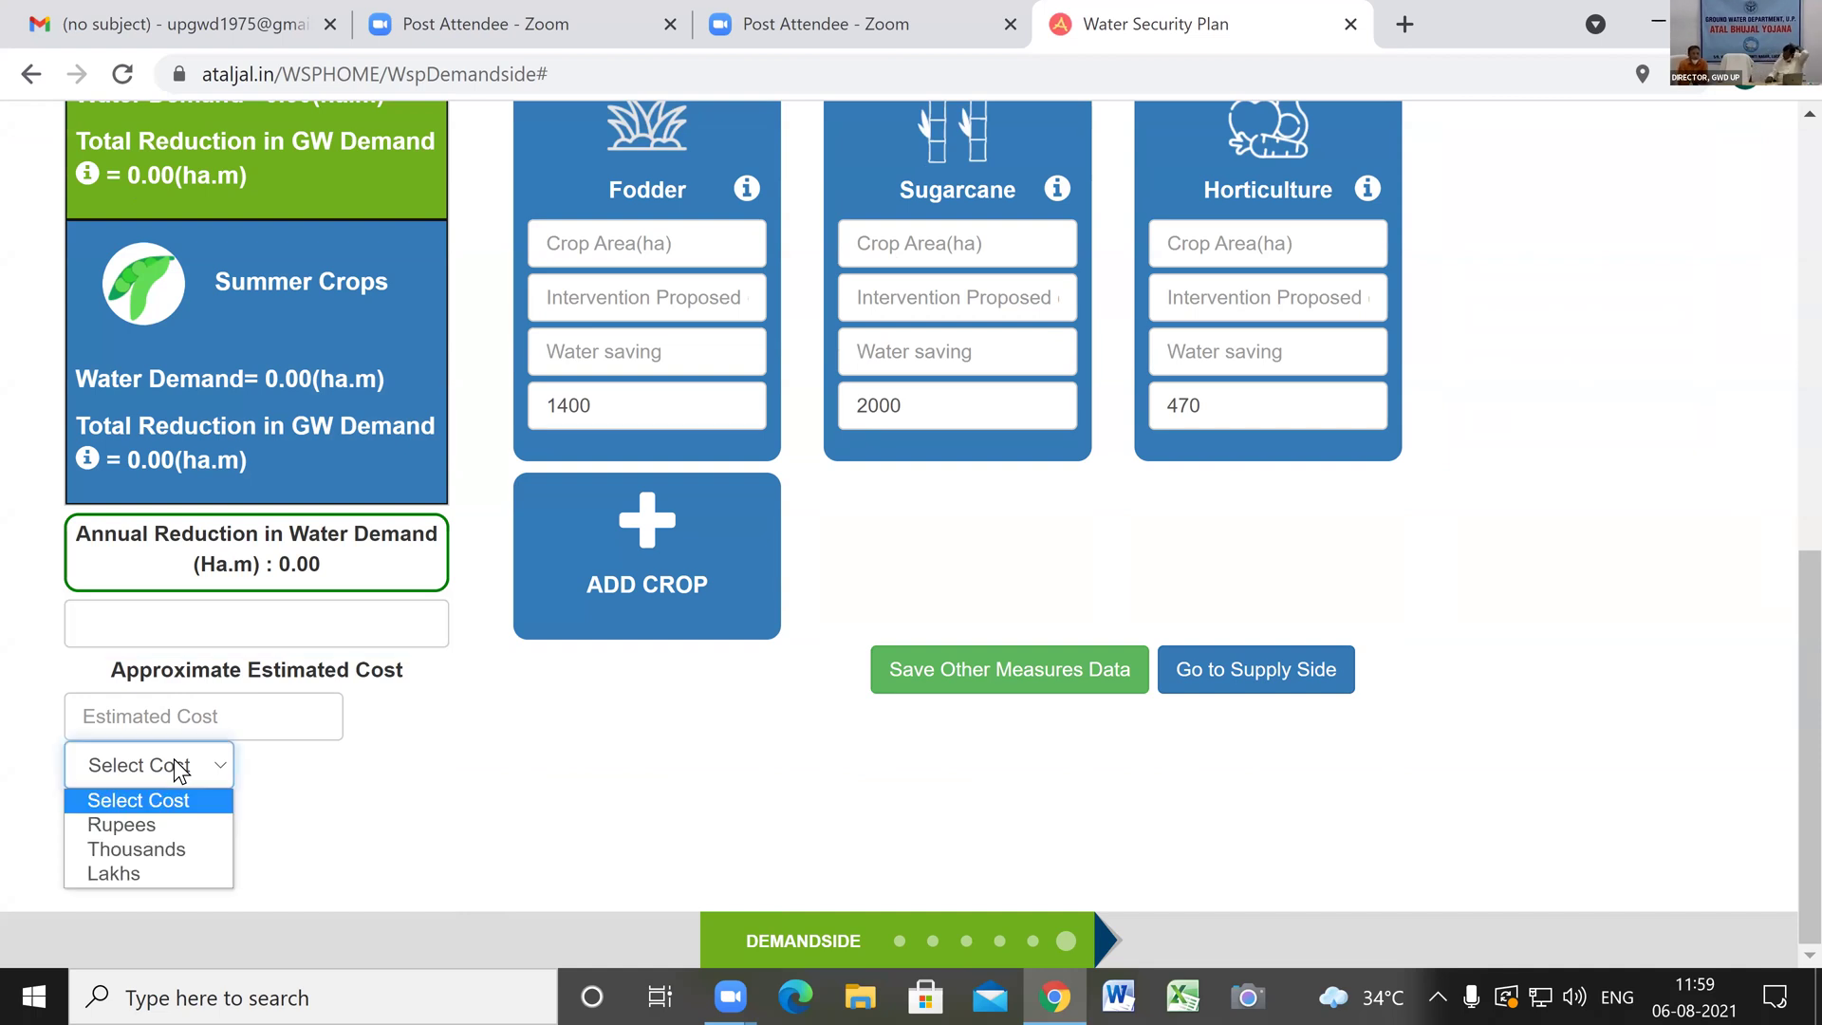
pyautogui.click(174, 764)
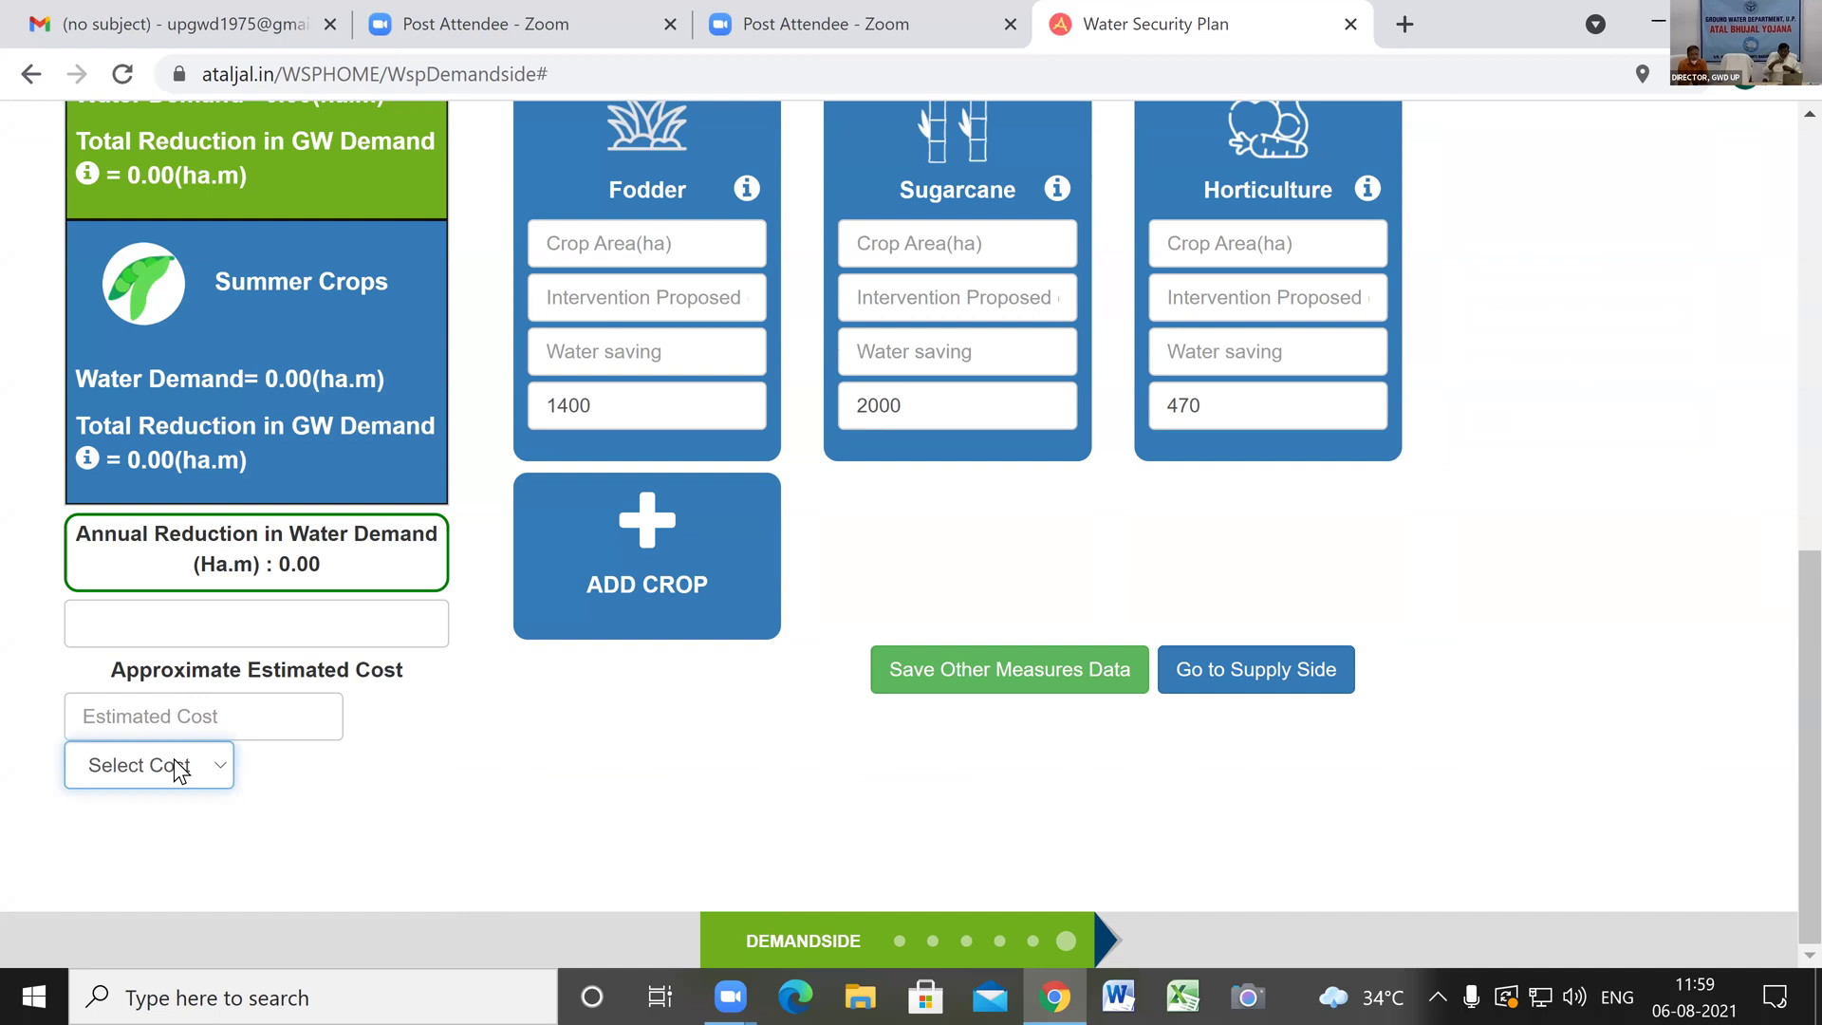
pyautogui.click(177, 767)
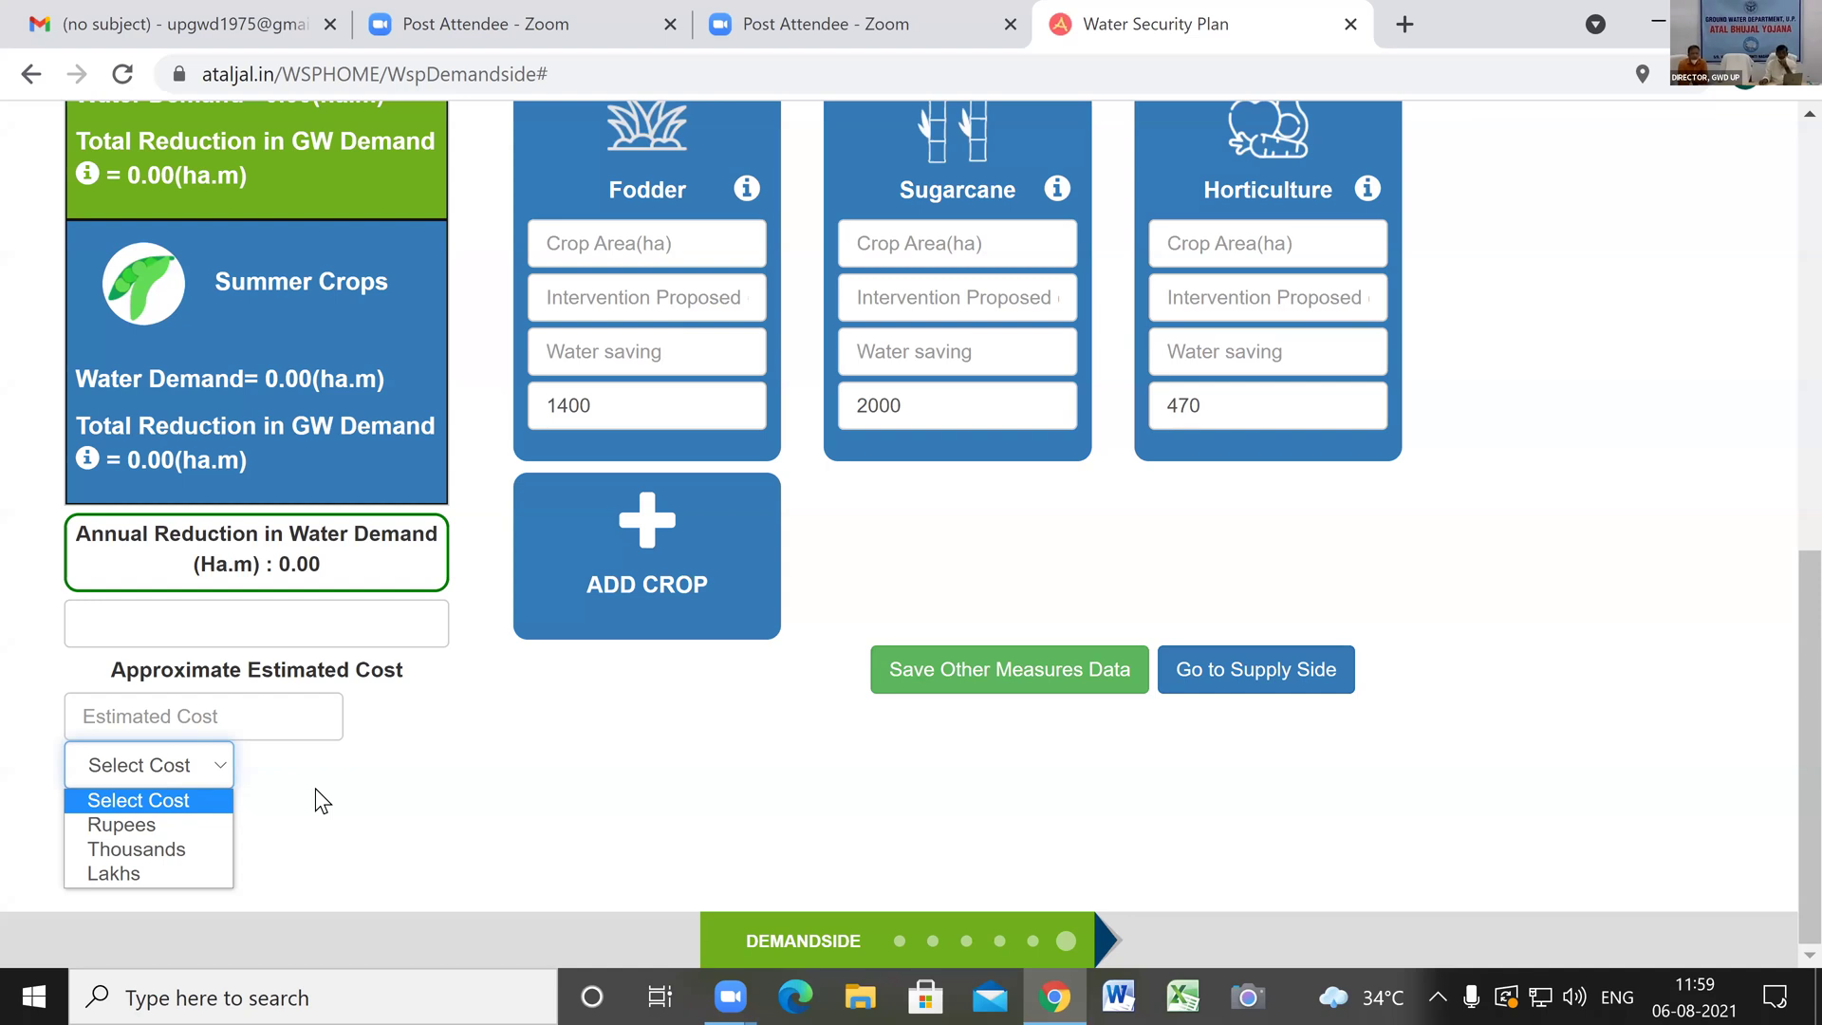
pyautogui.press('Down')
pyautogui.press('Return')
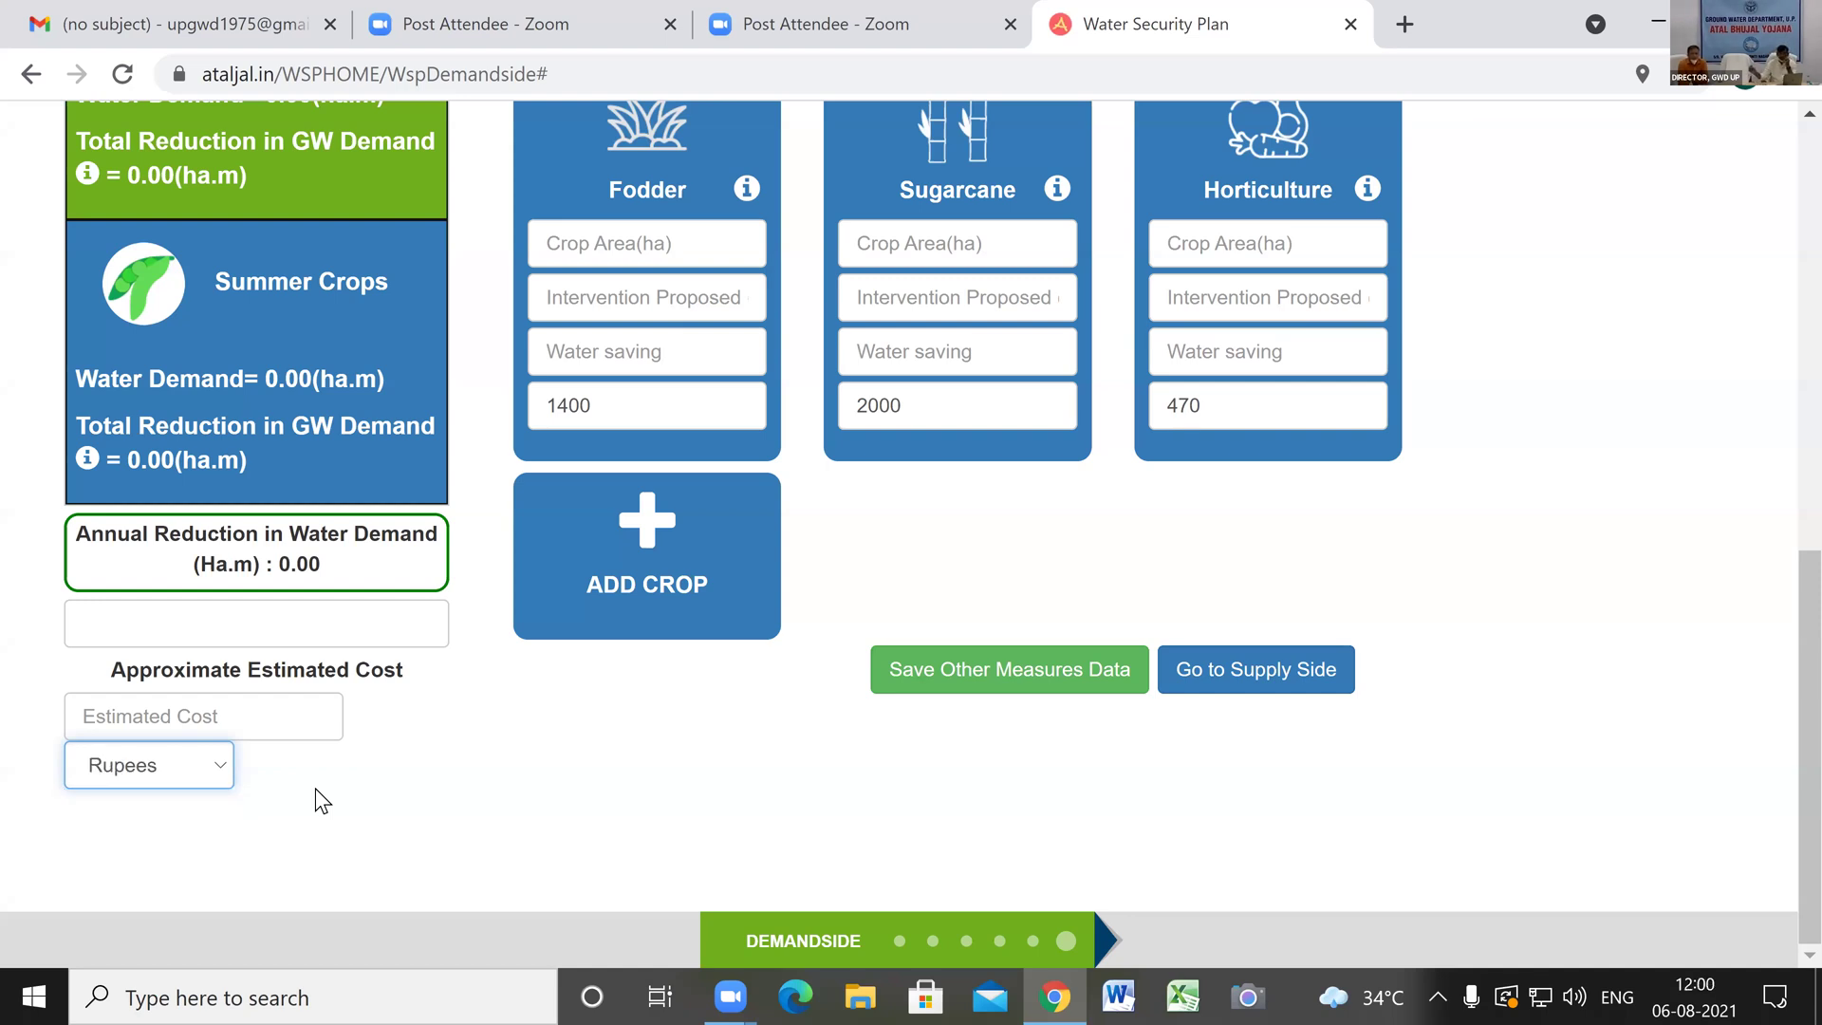
pyautogui.click(316, 790)
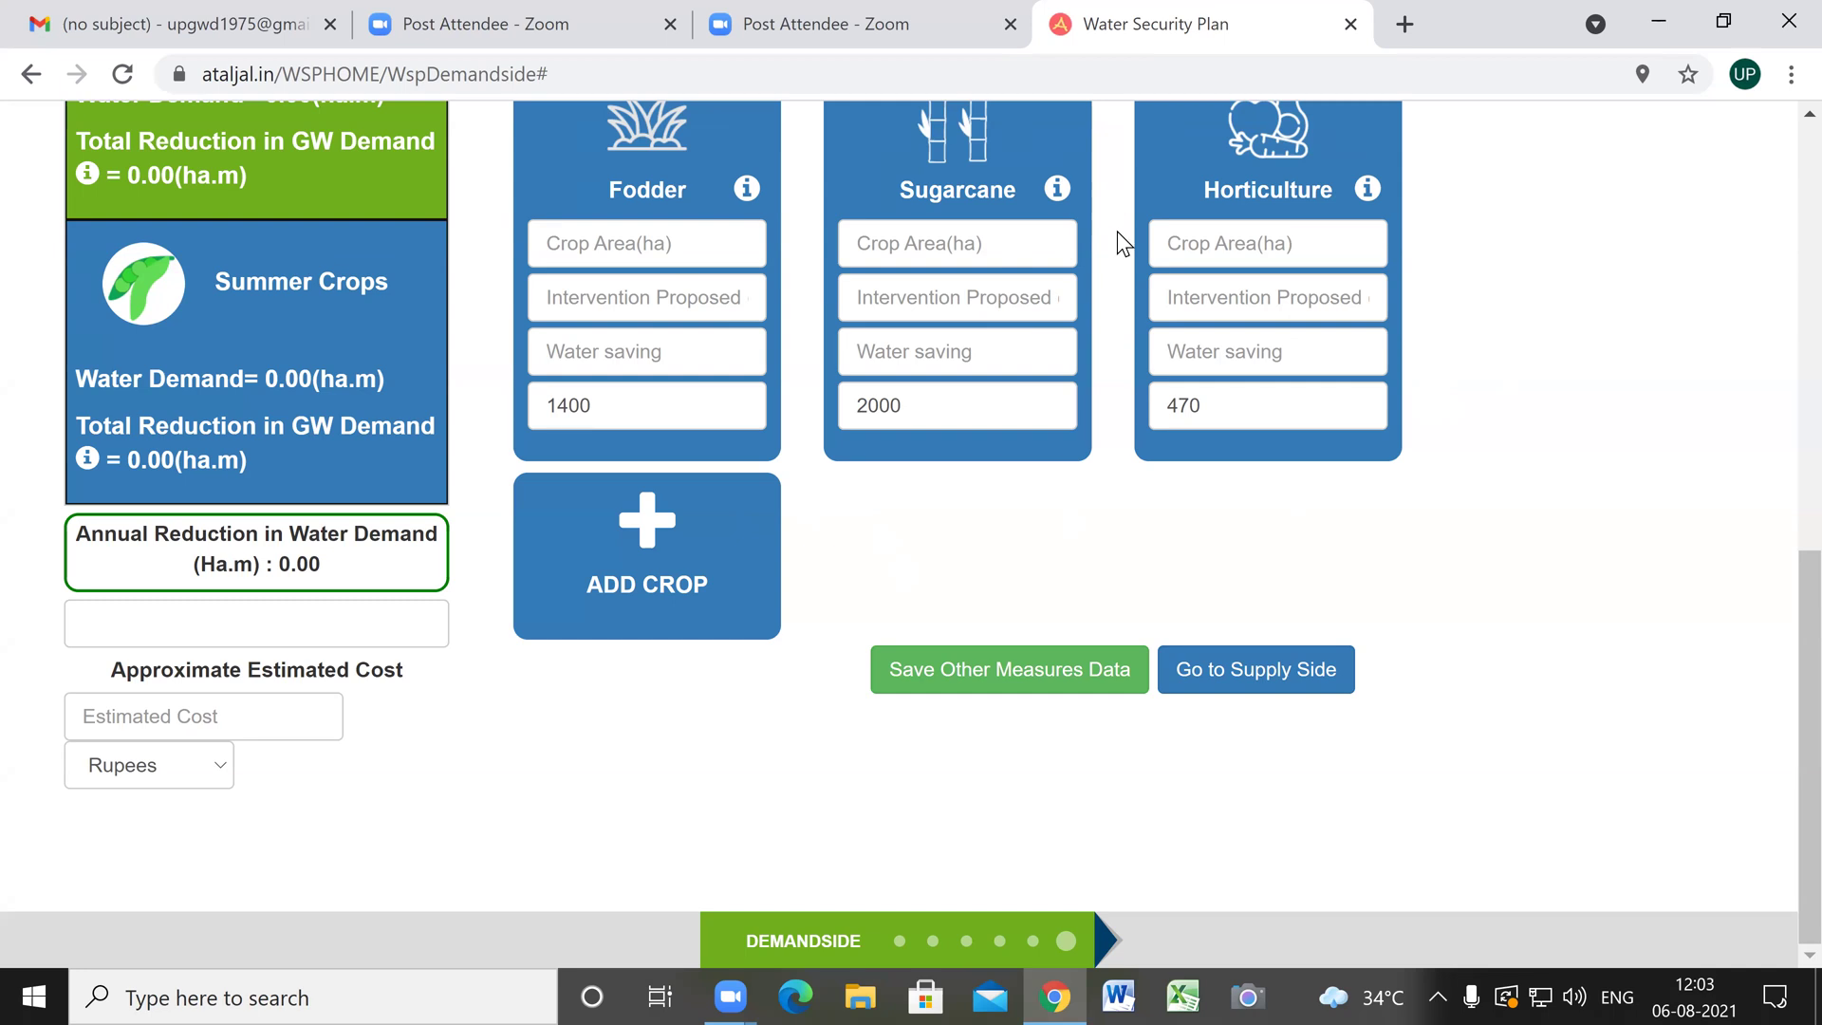
# - Scroll the Changed crop view down to the Summer Crops cards: Fodder 1400, Maize 650, Chillies 230, Cotton 1000
pyautogui.scroll(10, 1366, 332)
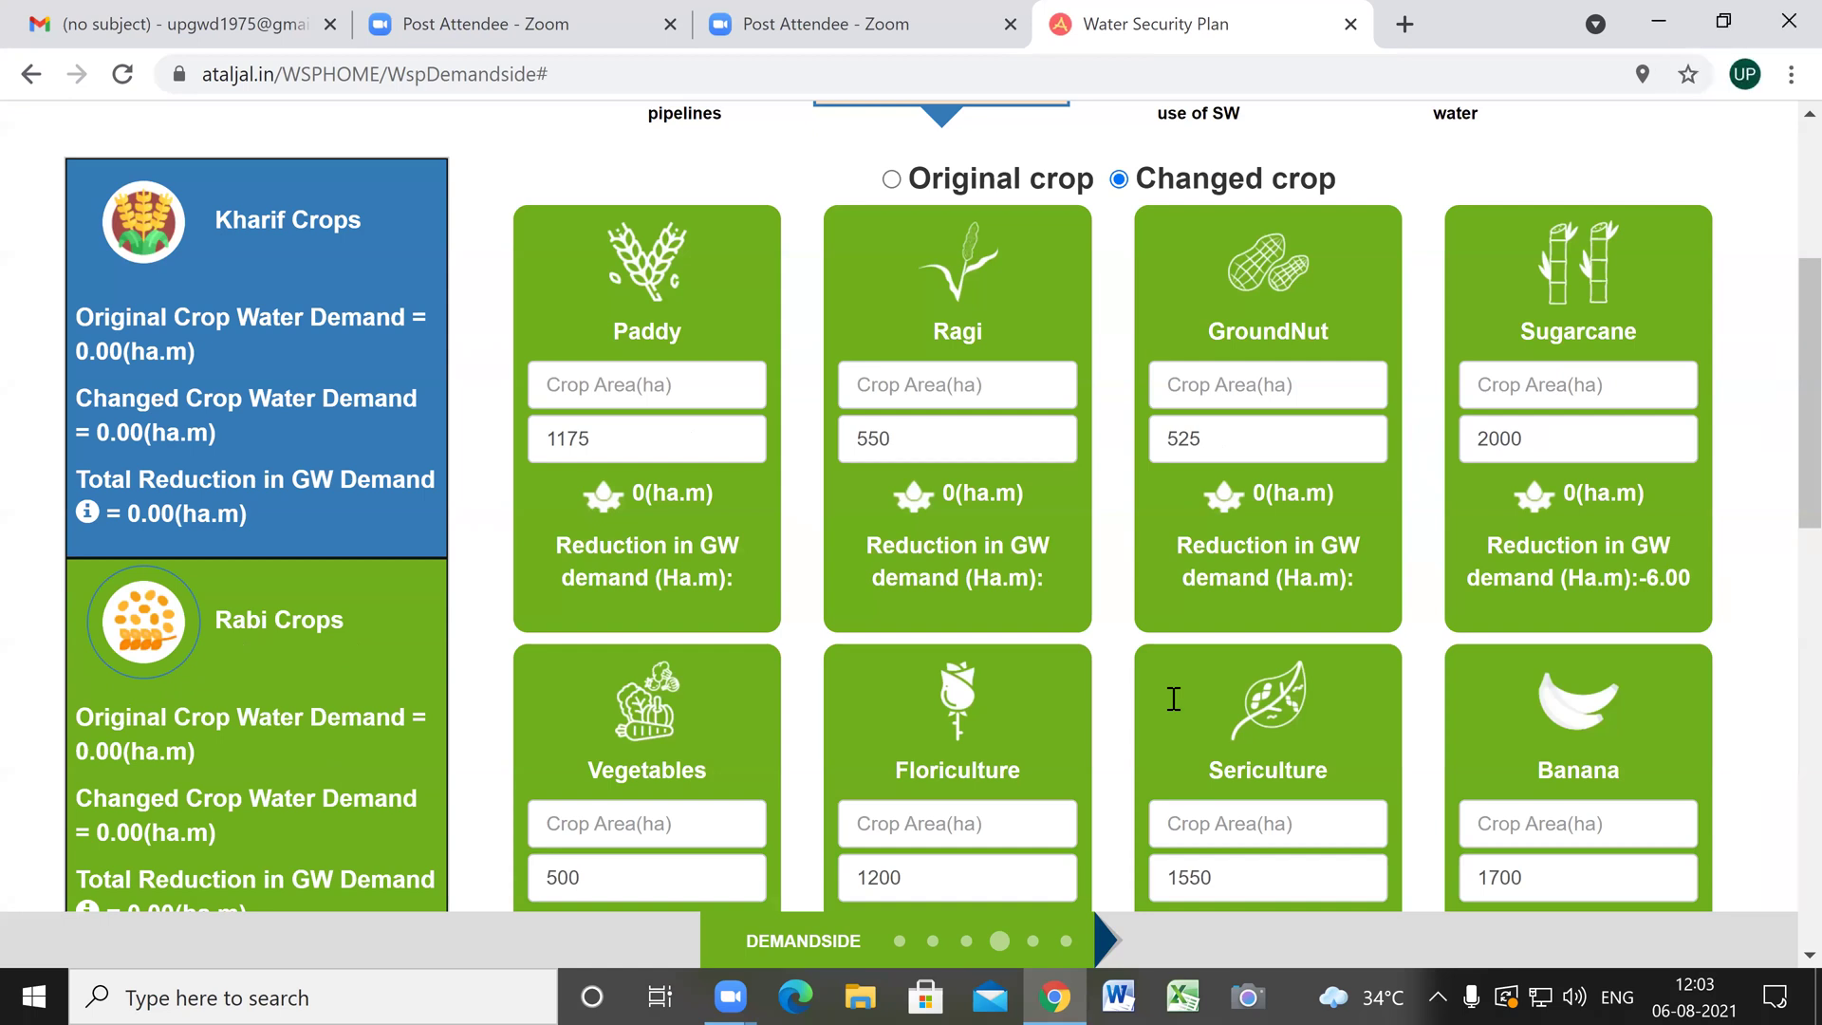
pyautogui.scroll(-1, 1174, 699)
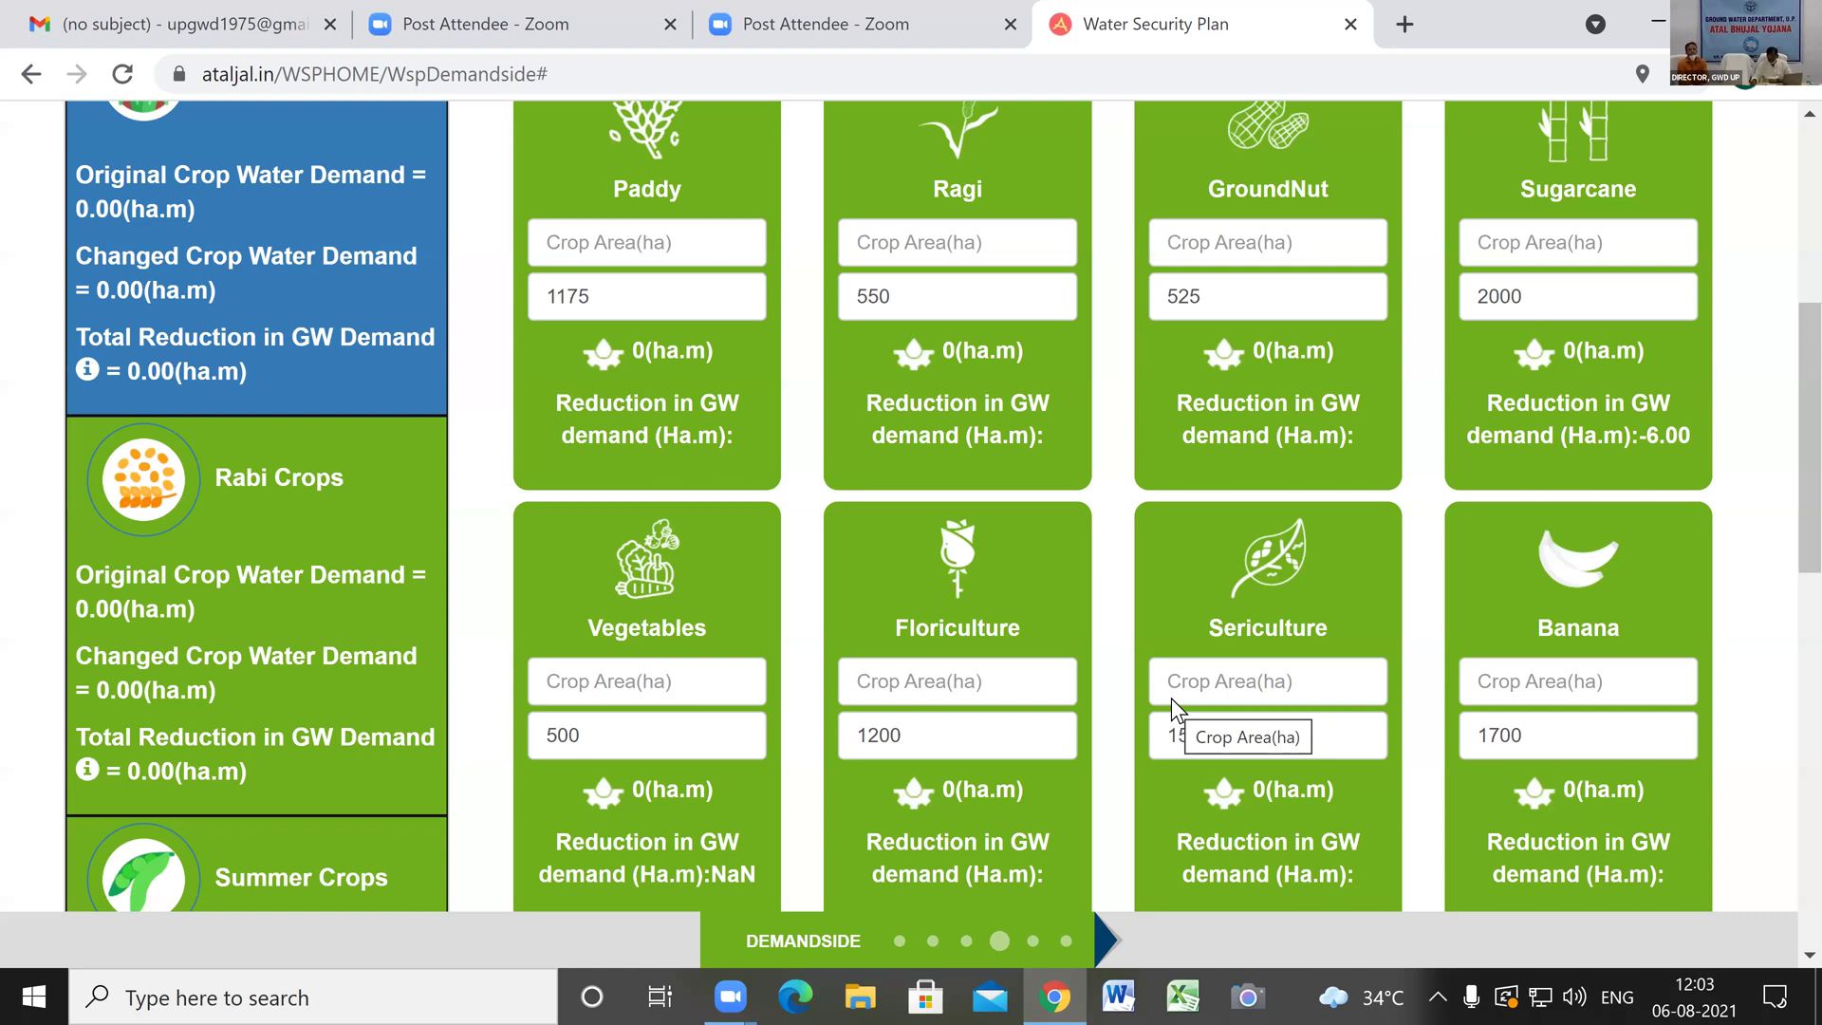
pyautogui.scroll(-5, 1171, 698)
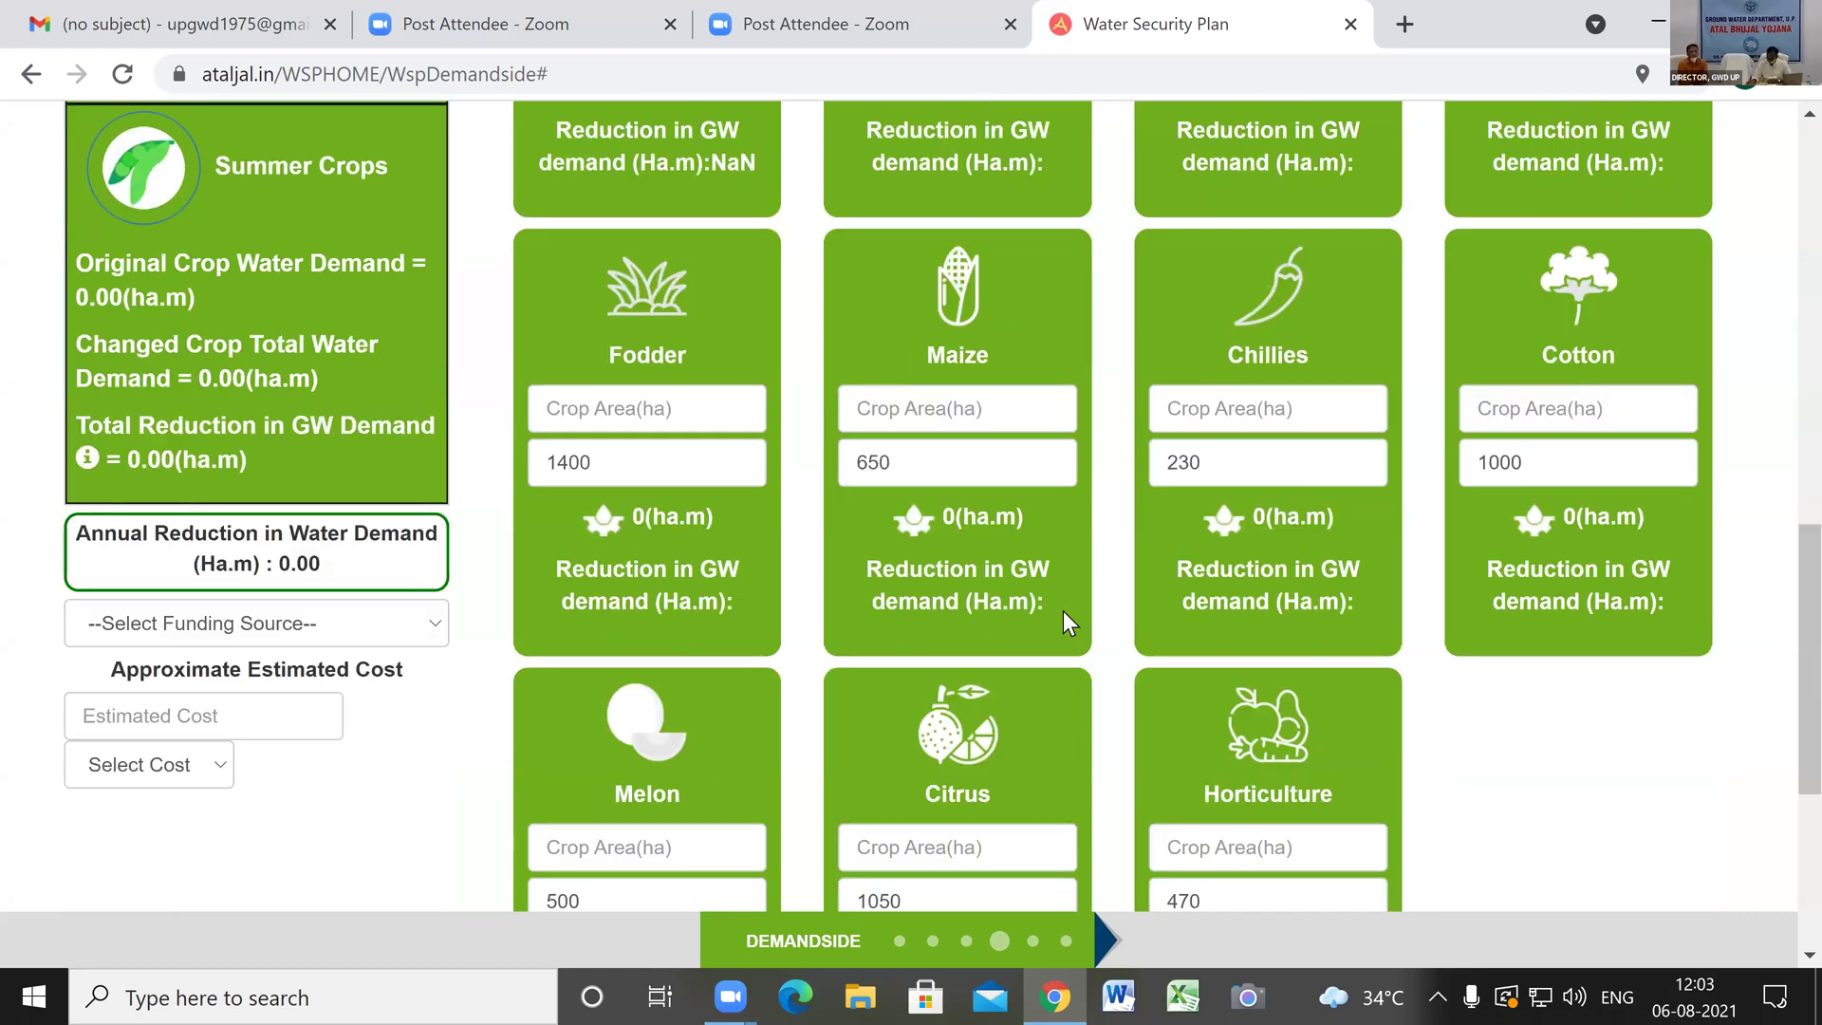
pyautogui.scroll(1, 977, 565)
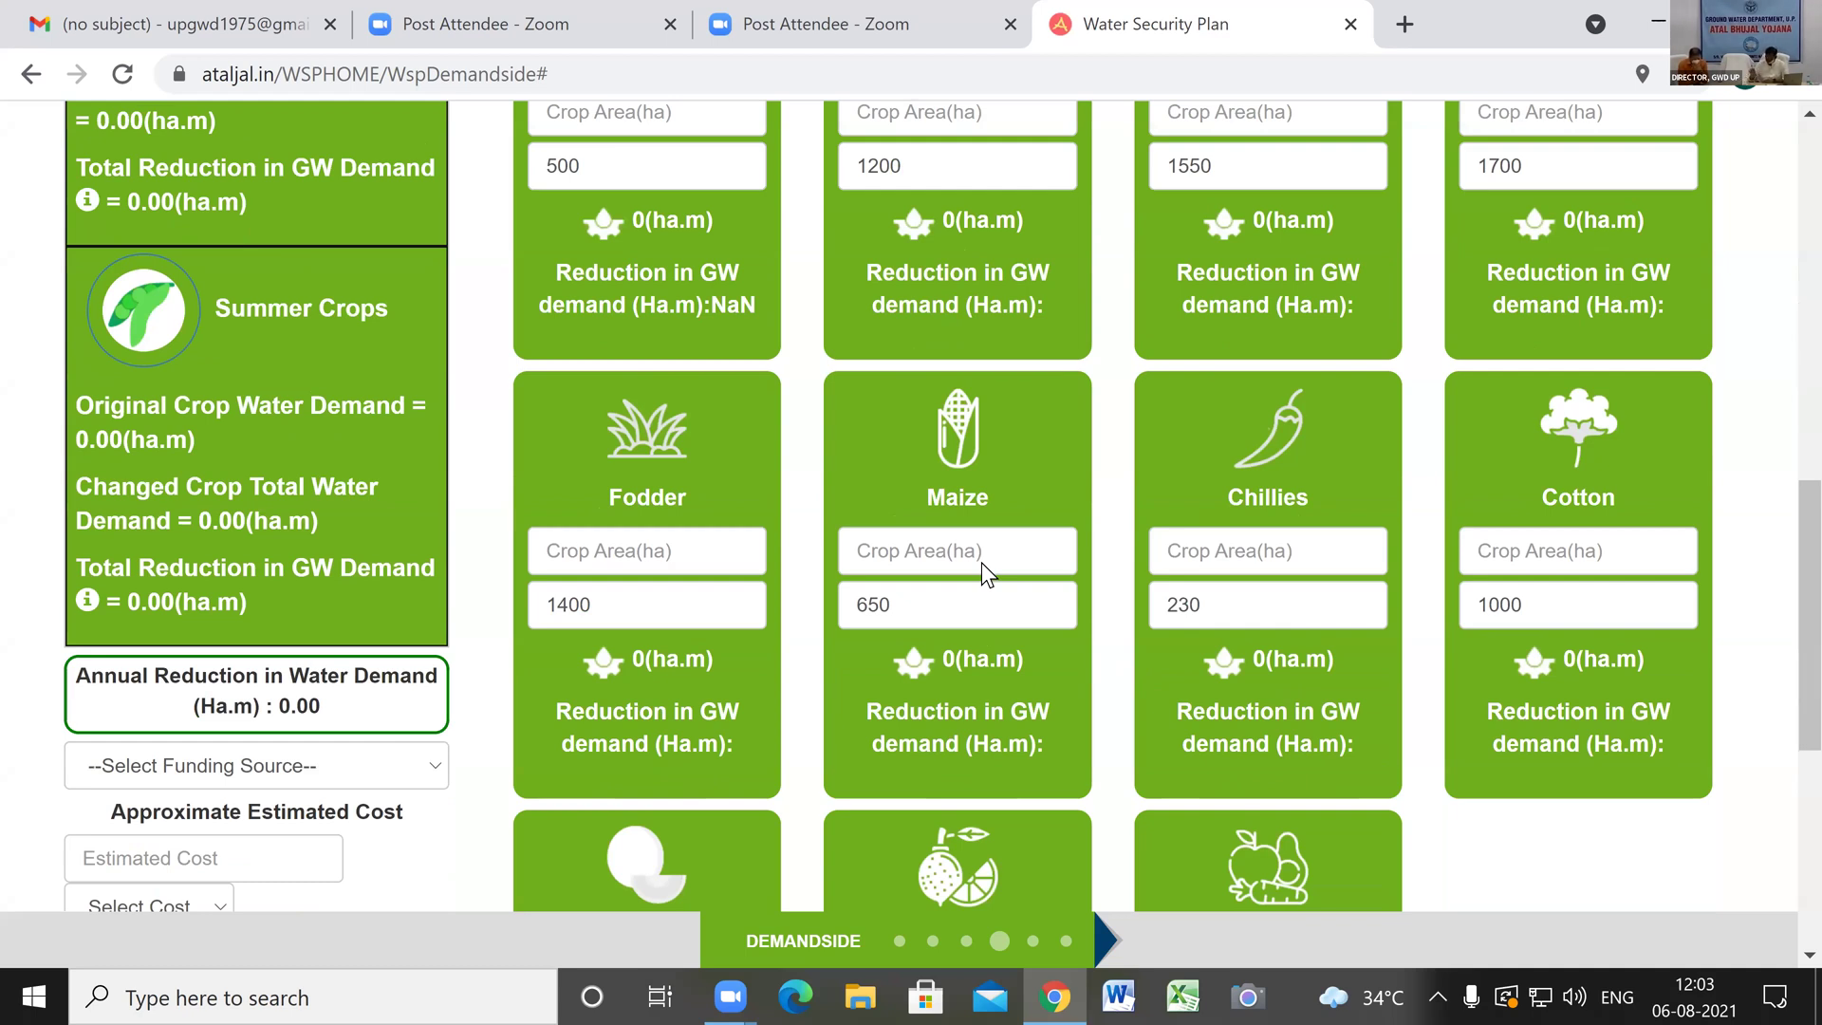
pyautogui.scroll(-1, 981, 562)
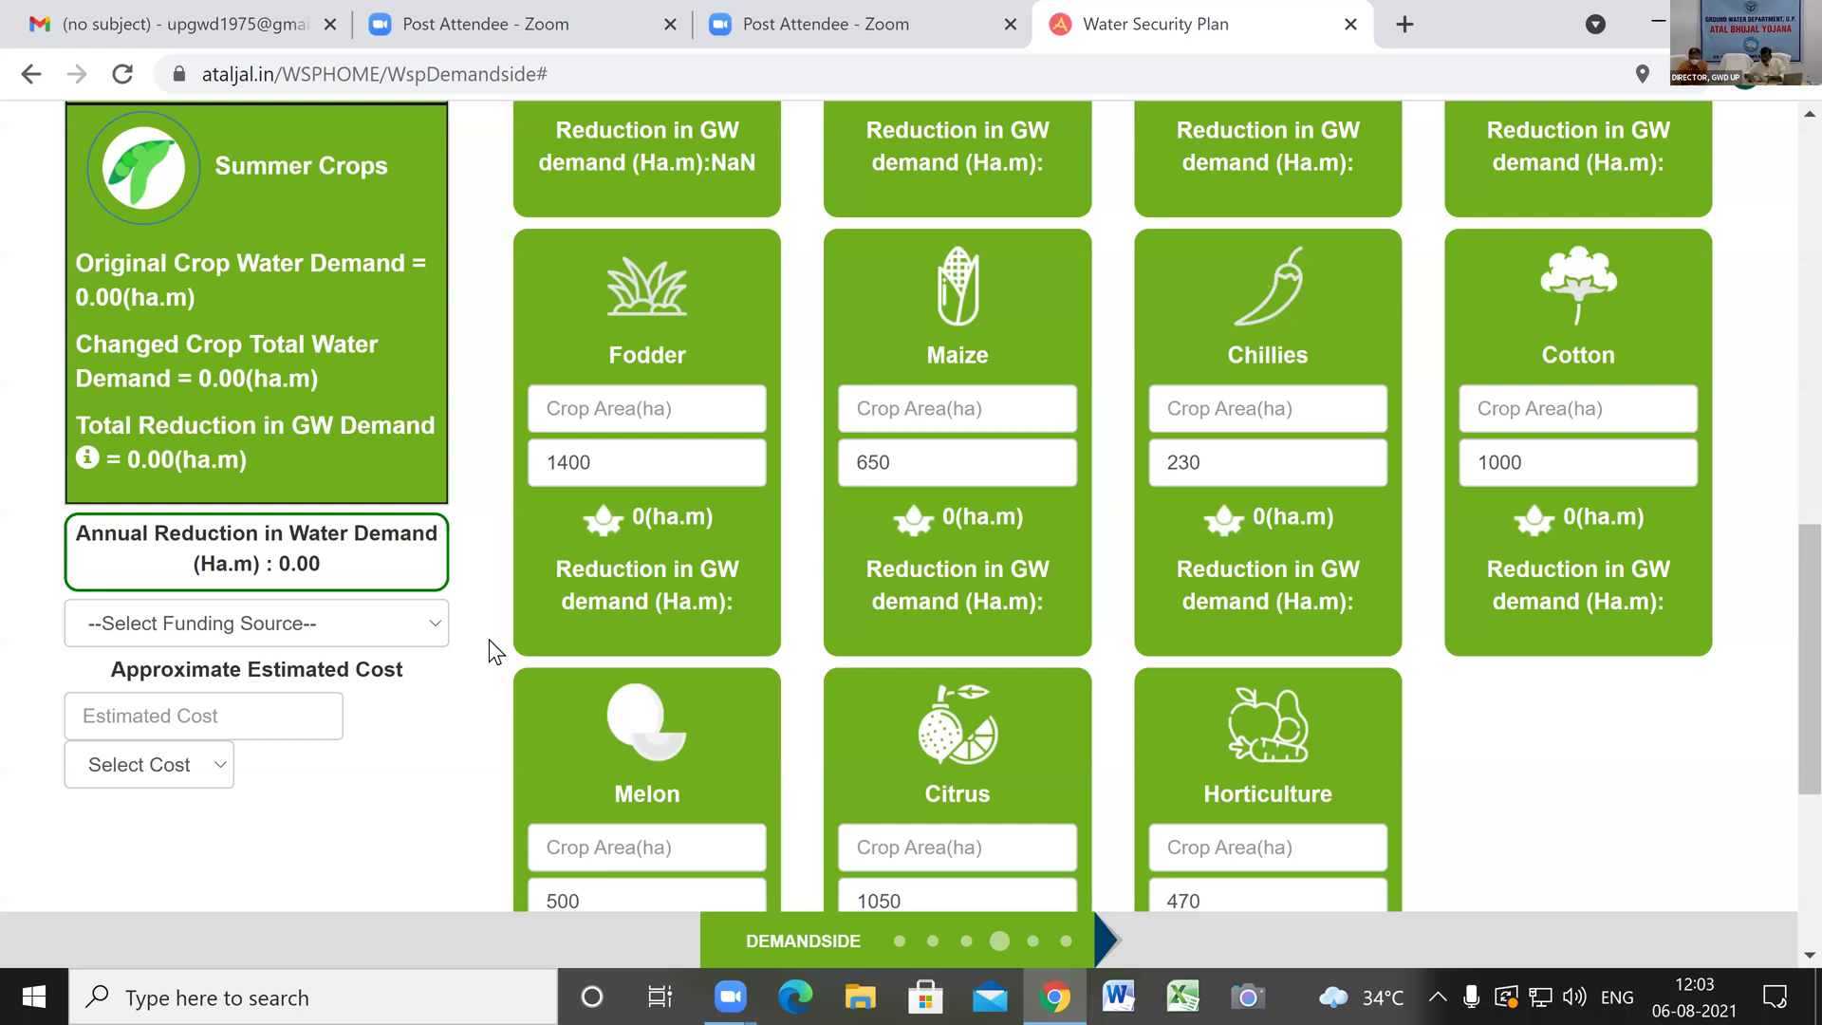
# - Check the funding source list without choosing one, then return to the top of the Sprinkler section
pyautogui.click(435, 624)
pyautogui.click(481, 632)
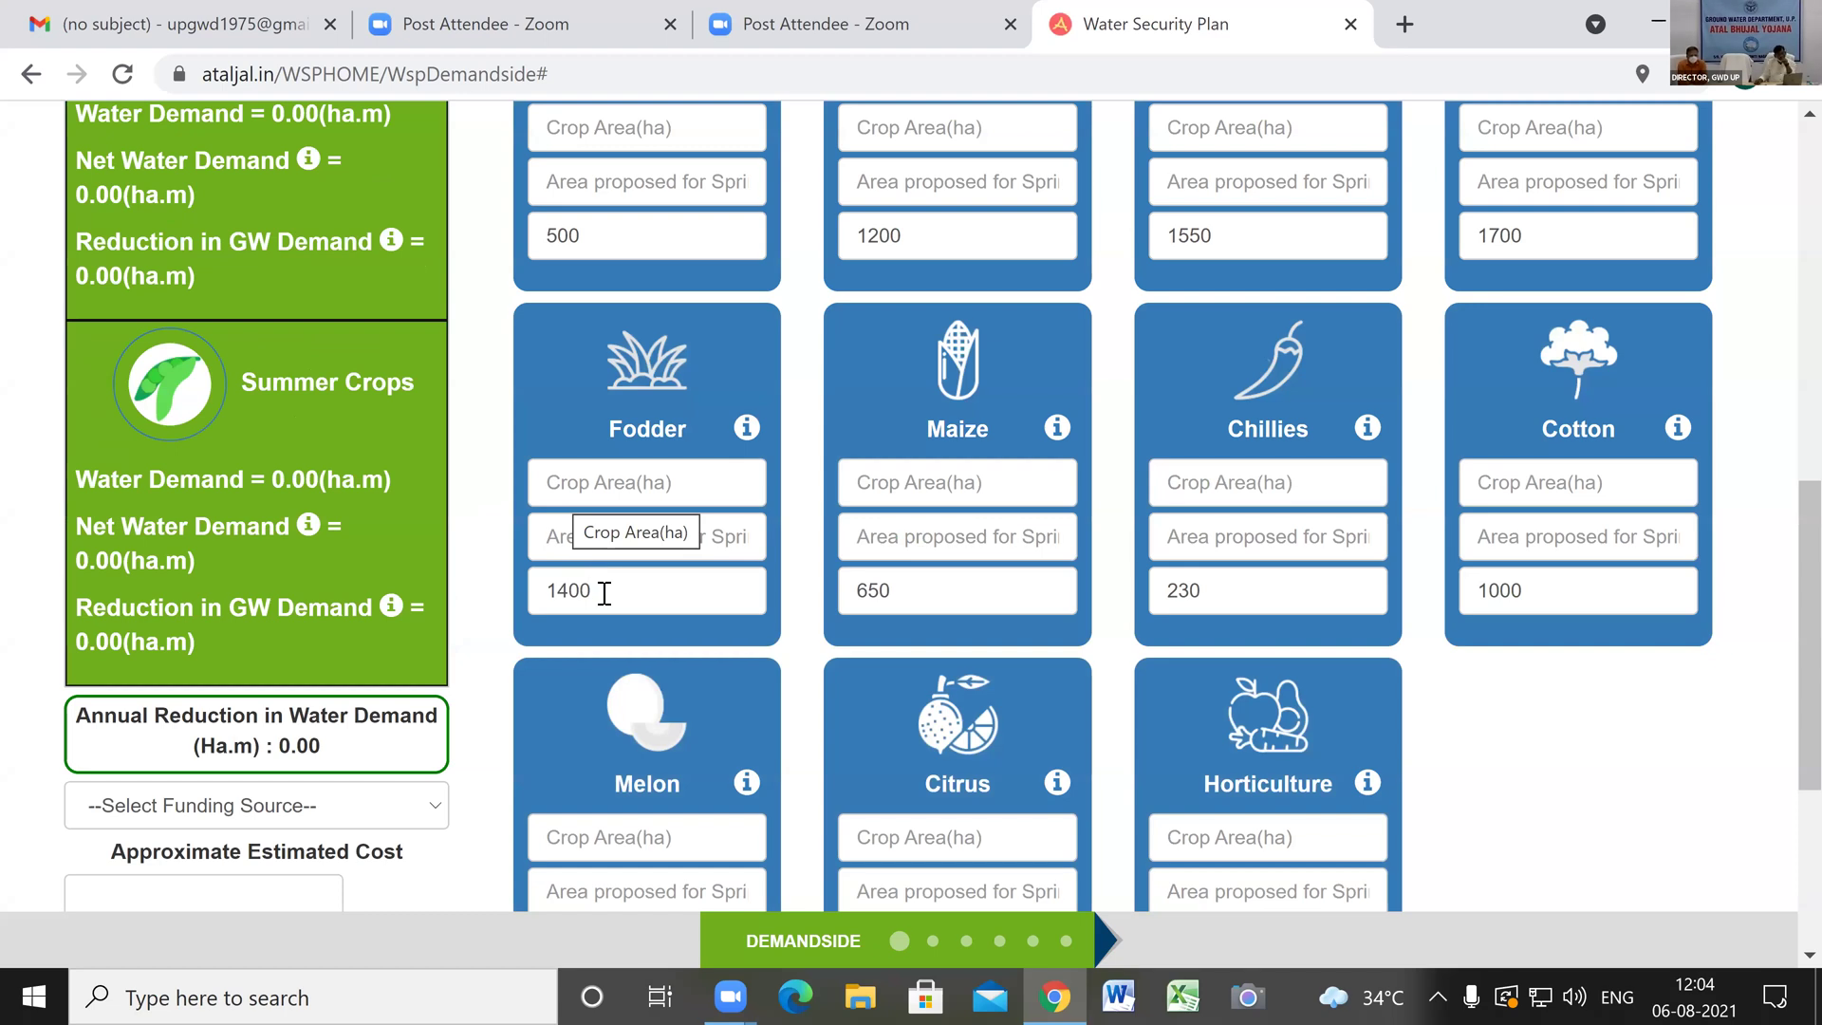
pyautogui.scroll(10, 604, 593)
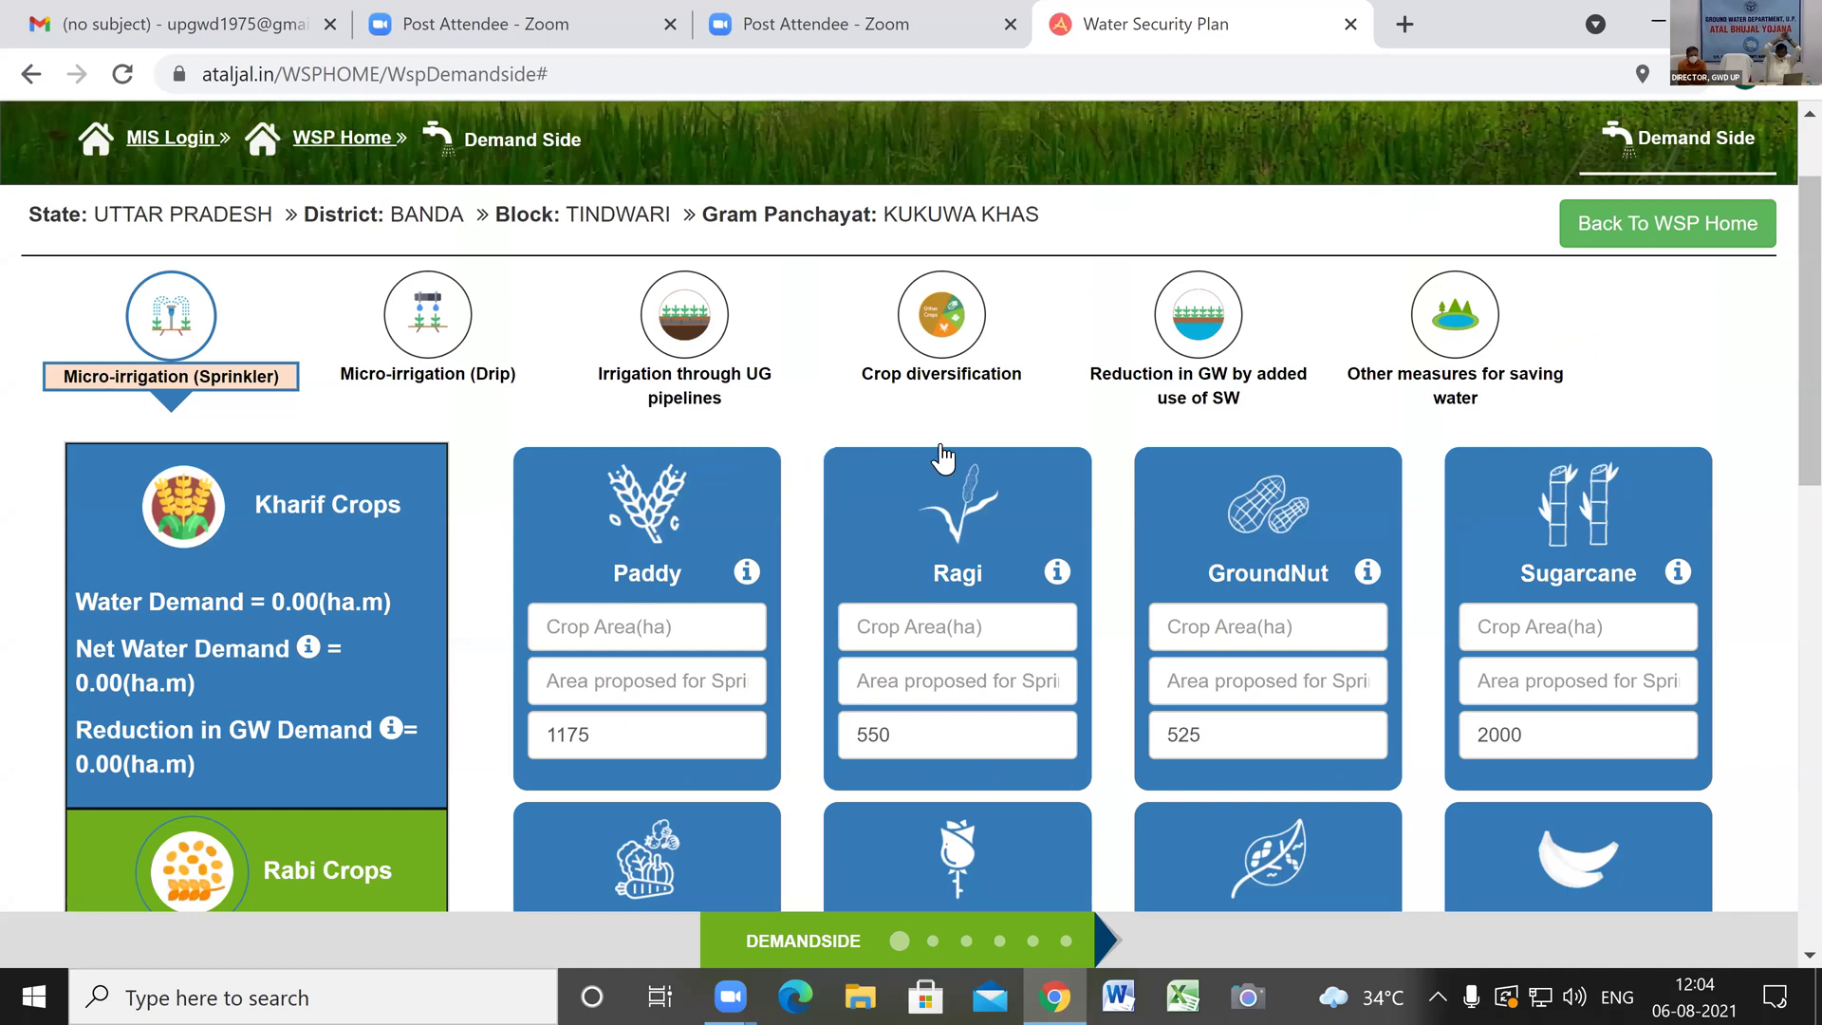
# - Show the Fodder 1400, Sugarcane 2000 and Horticulture 470 entries under 'Other measures for saving water'
pyautogui.scroll(-1, 943, 460)
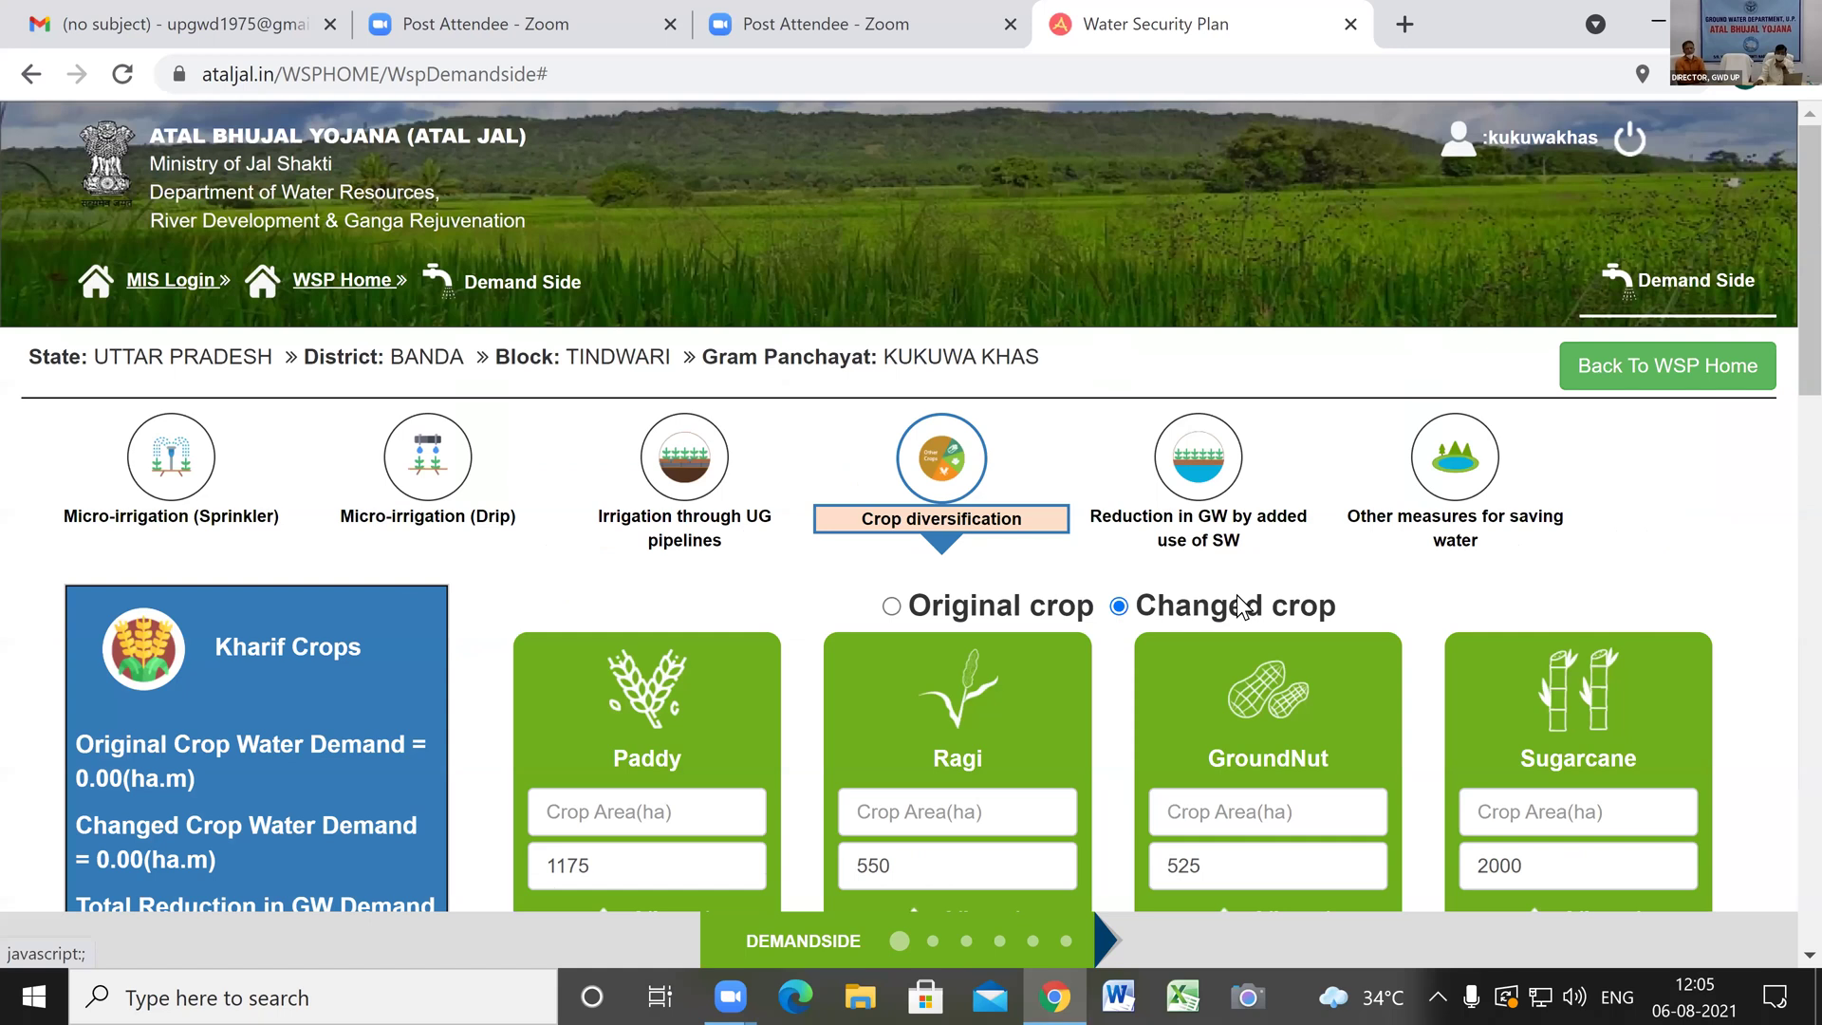
pyautogui.click(1454, 588)
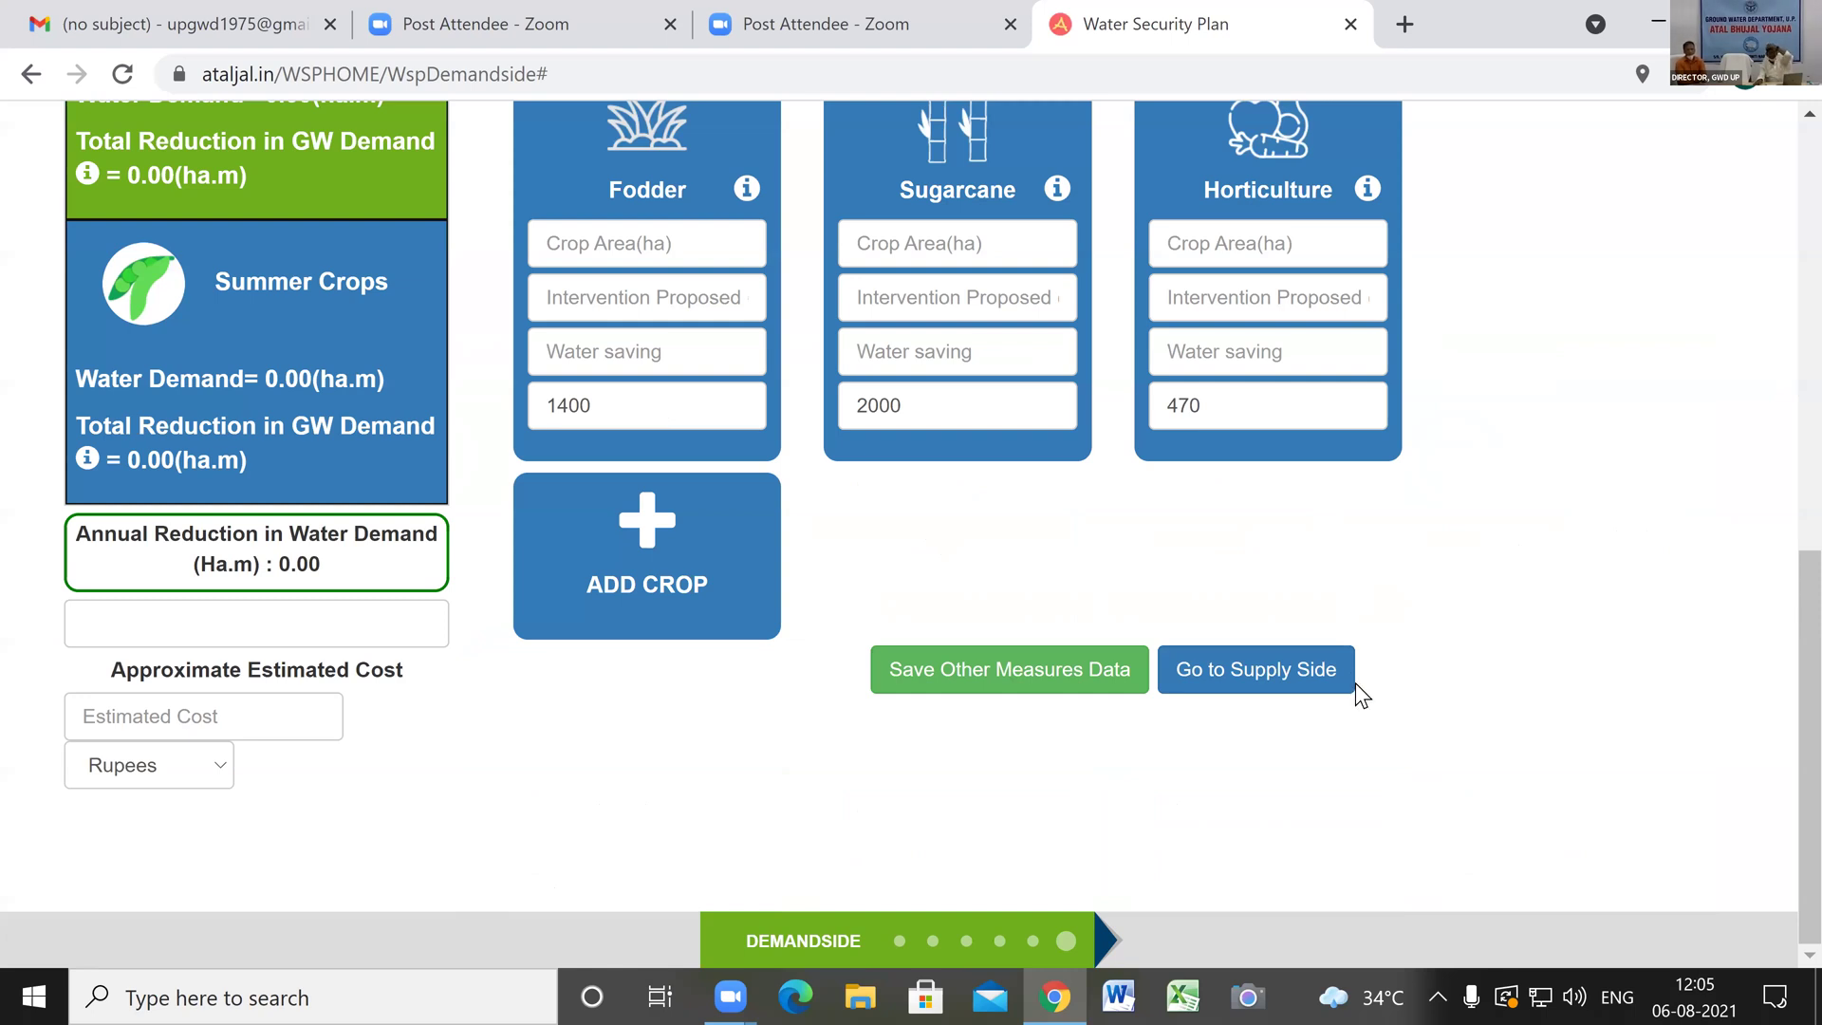
pyautogui.click(1353, 681)
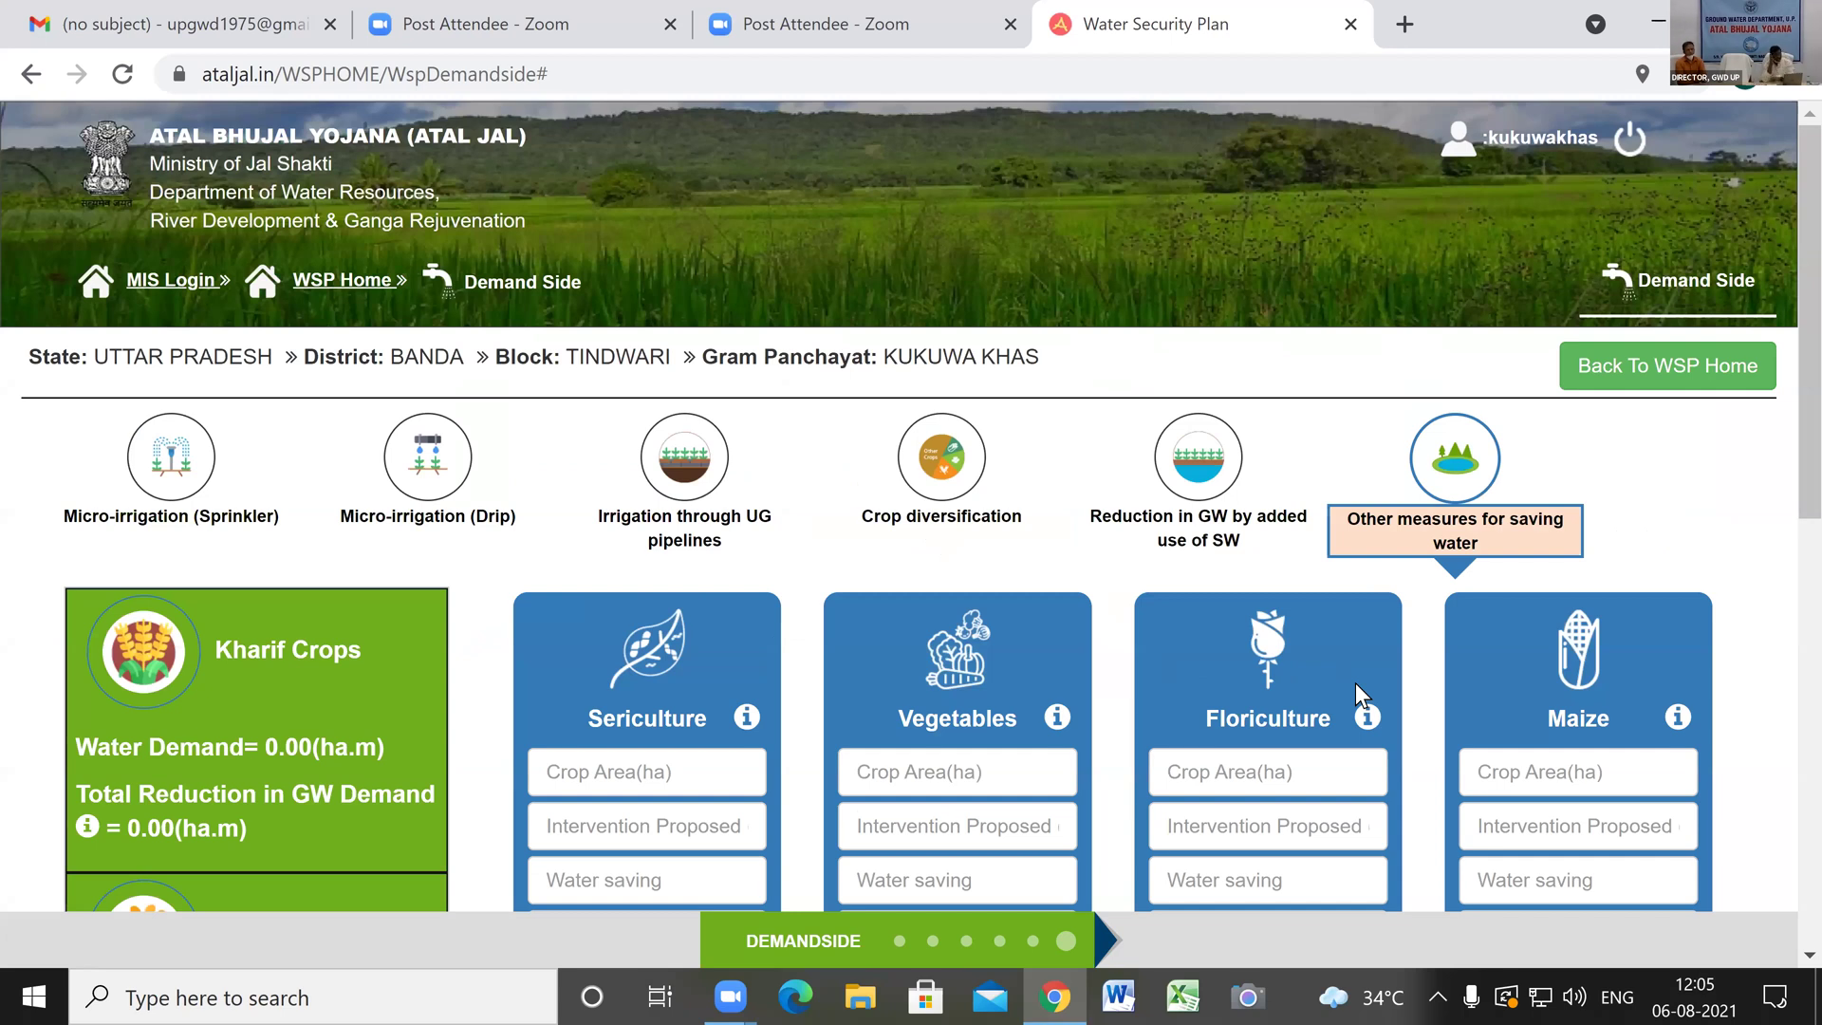
# - Scroll to the bottom of the Demand Side page to continue to the supply side
pyautogui.scroll(-4, 1356, 681)
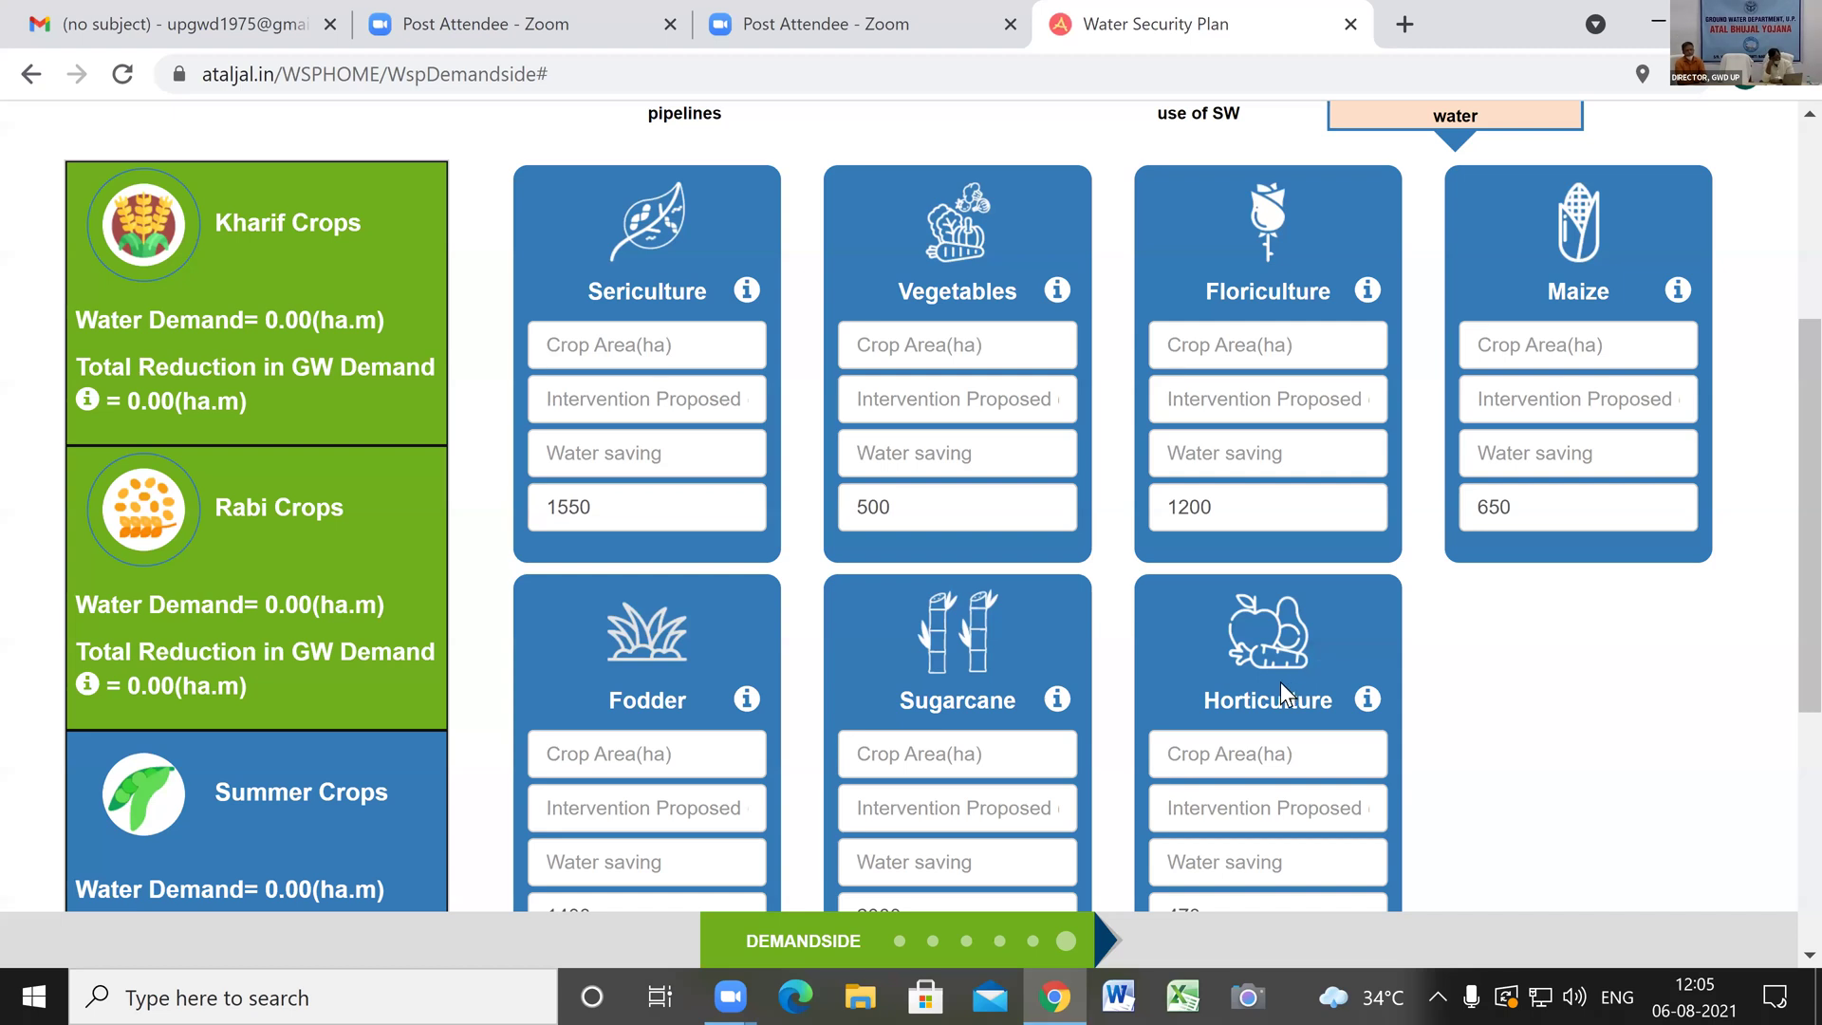
pyautogui.scroll(1, 1279, 681)
pyautogui.scroll(-1, 1314, 675)
pyautogui.scroll(-3, 1283, 759)
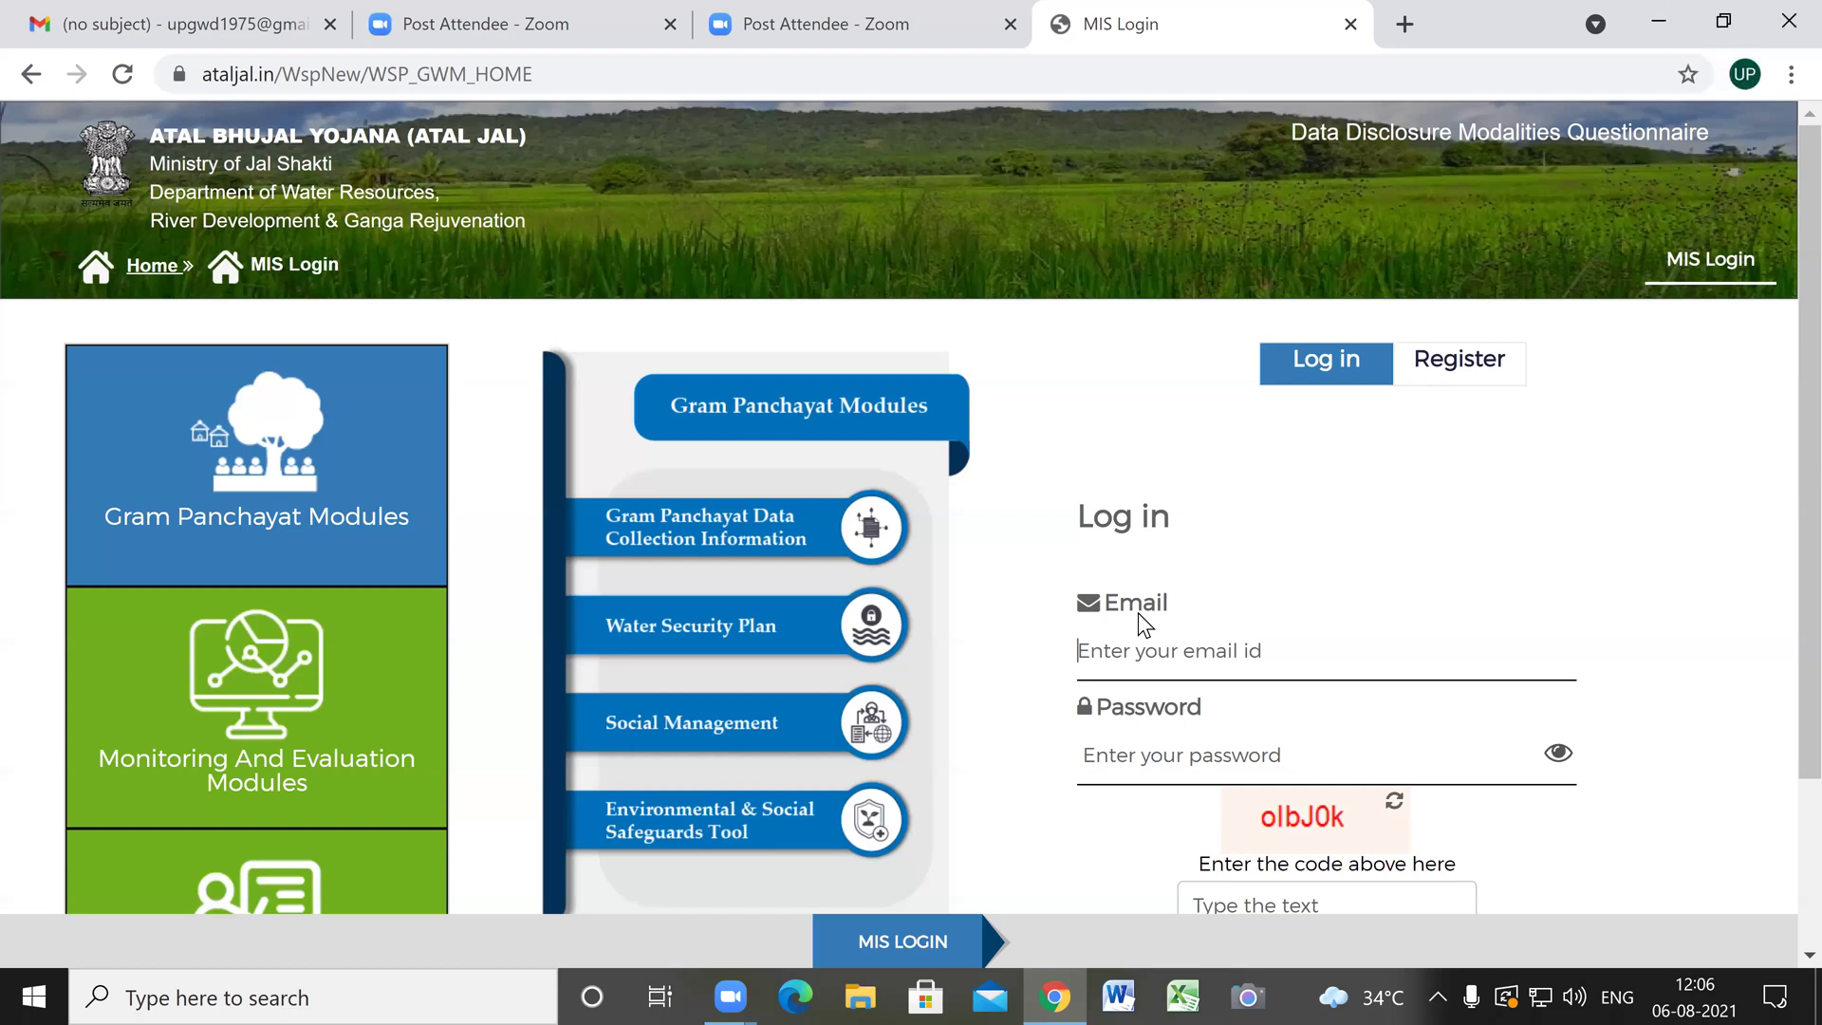
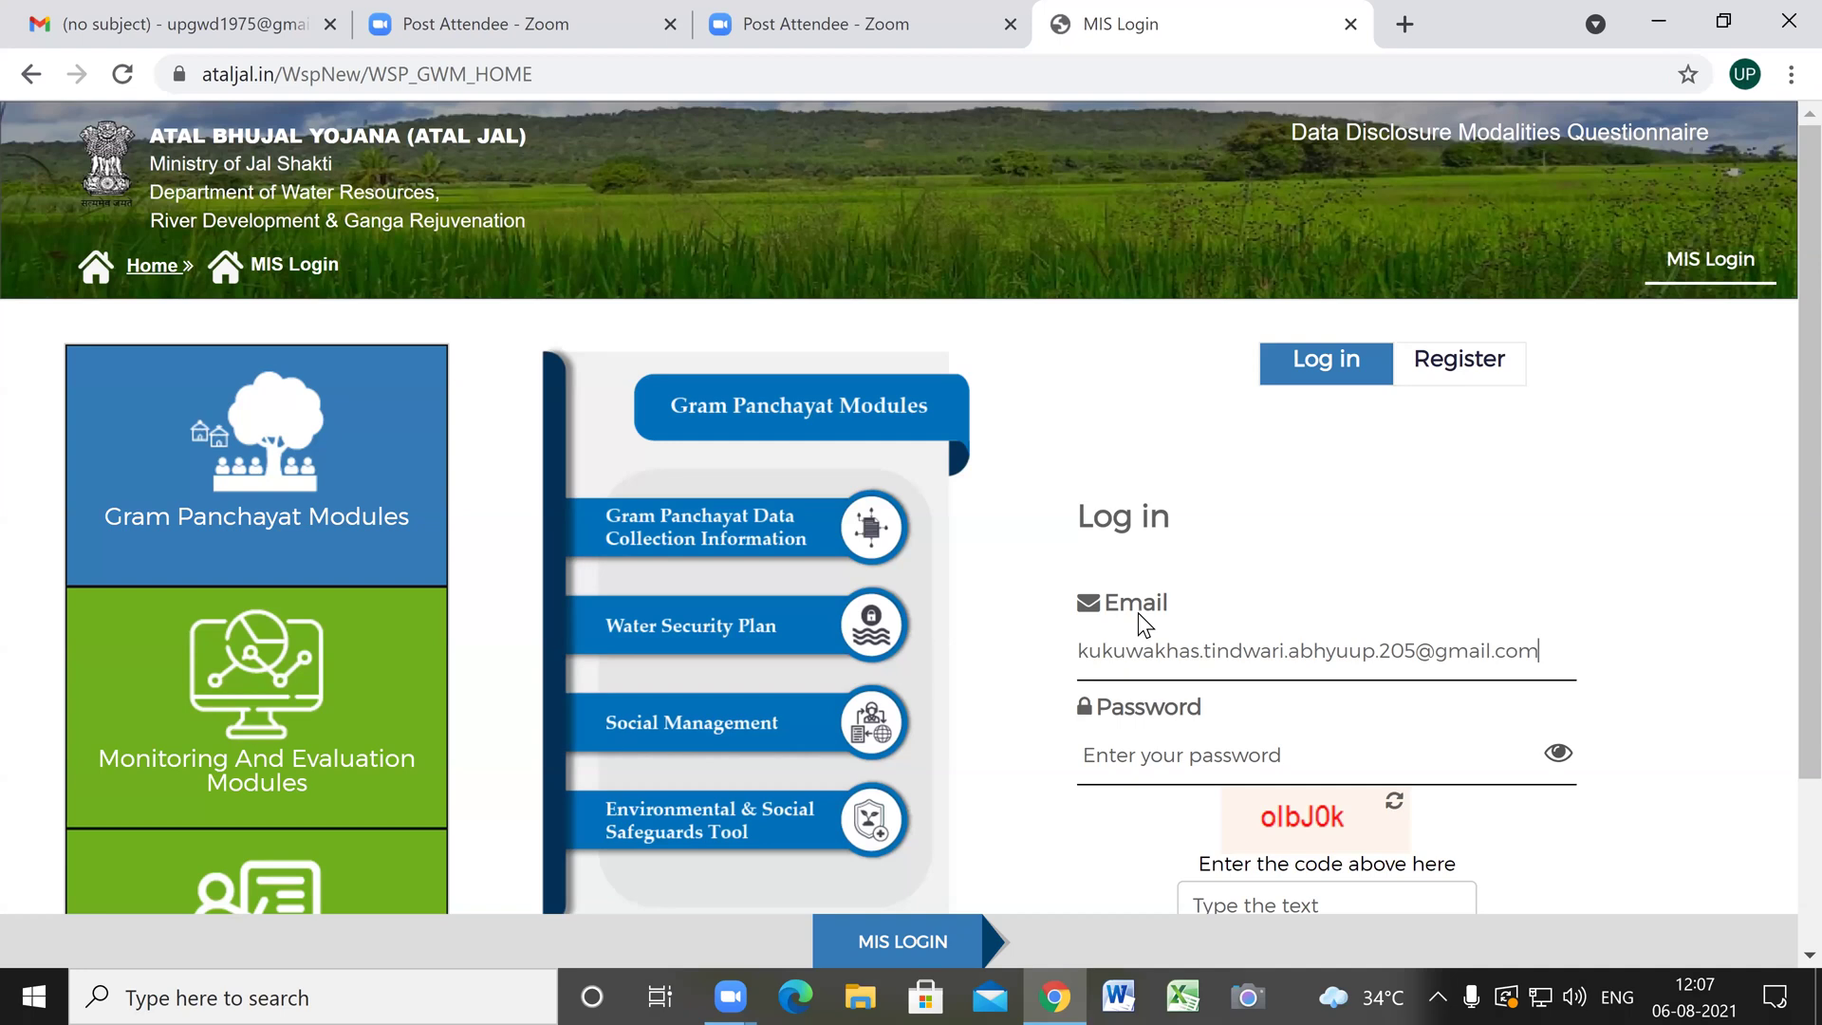
# - Enter the account e-mail and password, trimming the last character and showing the password as plain text
pyautogui.press('Tab')
pyautogui.write('********')
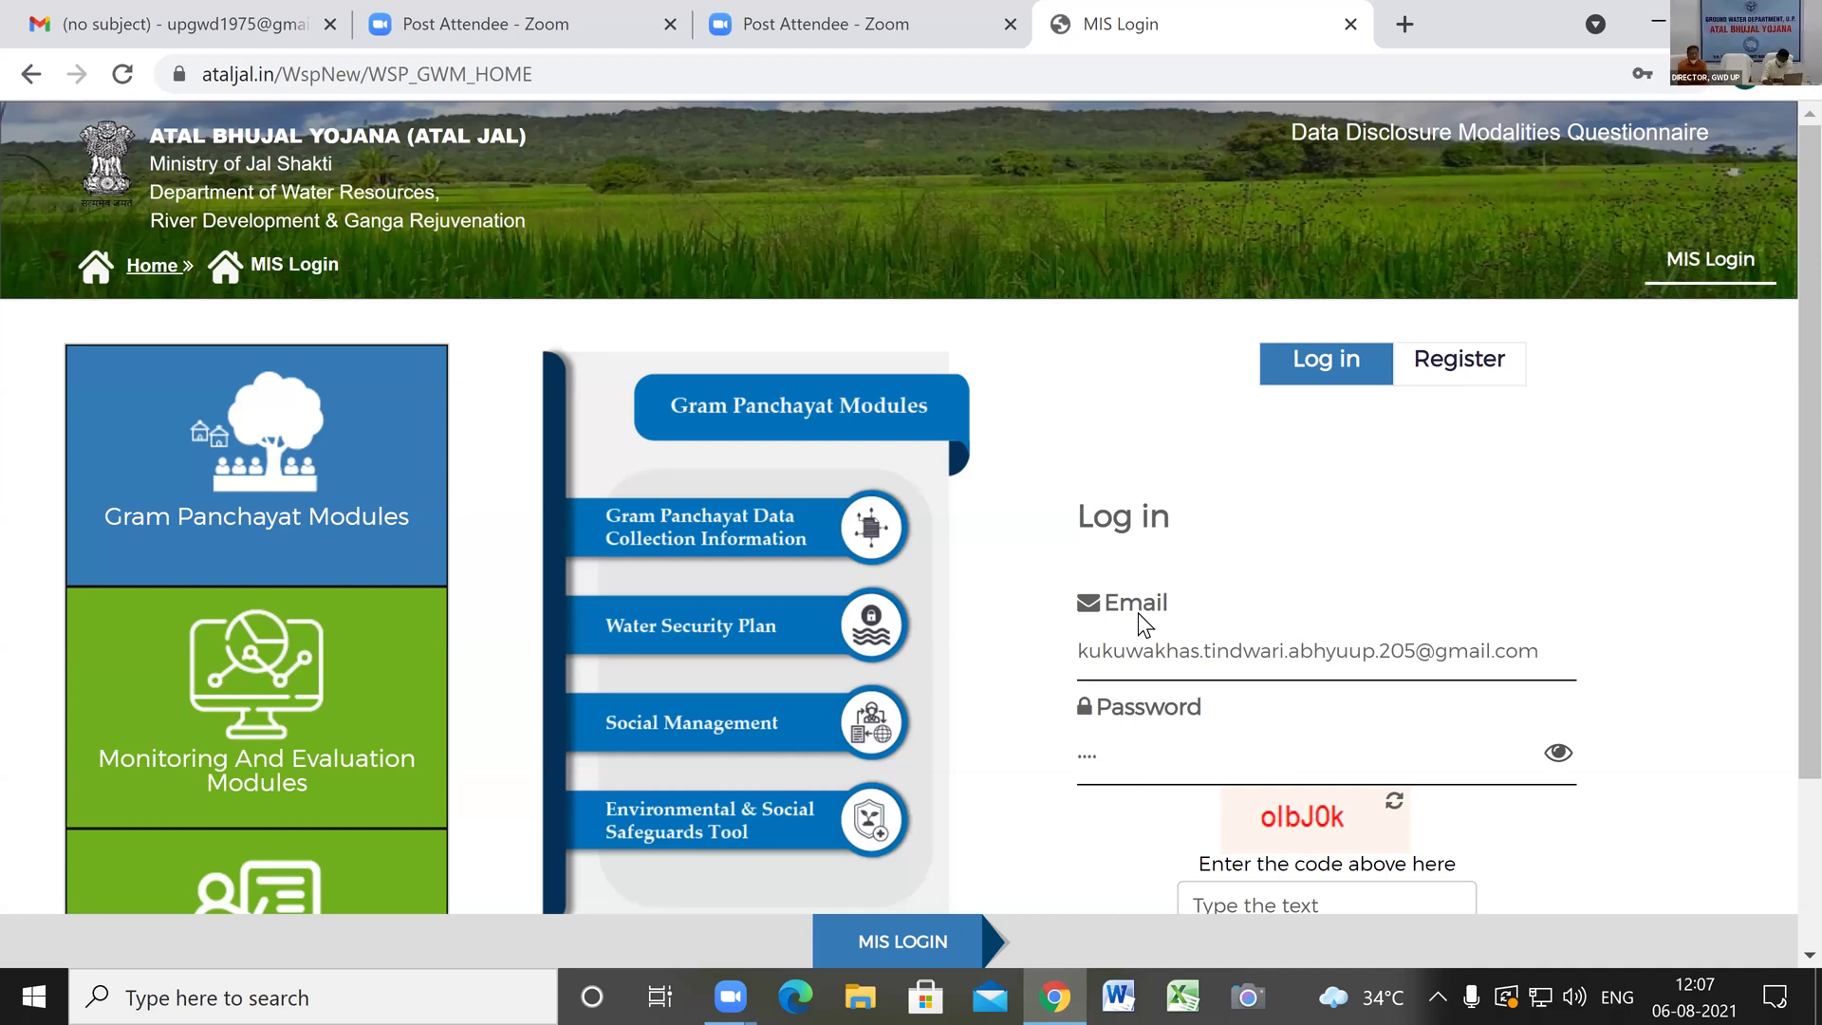
pyautogui.press('BackSpace')
pyautogui.click(1552, 754)
# - Finish the password, enter the displayed security code and submit, then type the refreshed code
pyautogui.write('•••••••')
pyautogui.scroll(-1, 1214, 745)
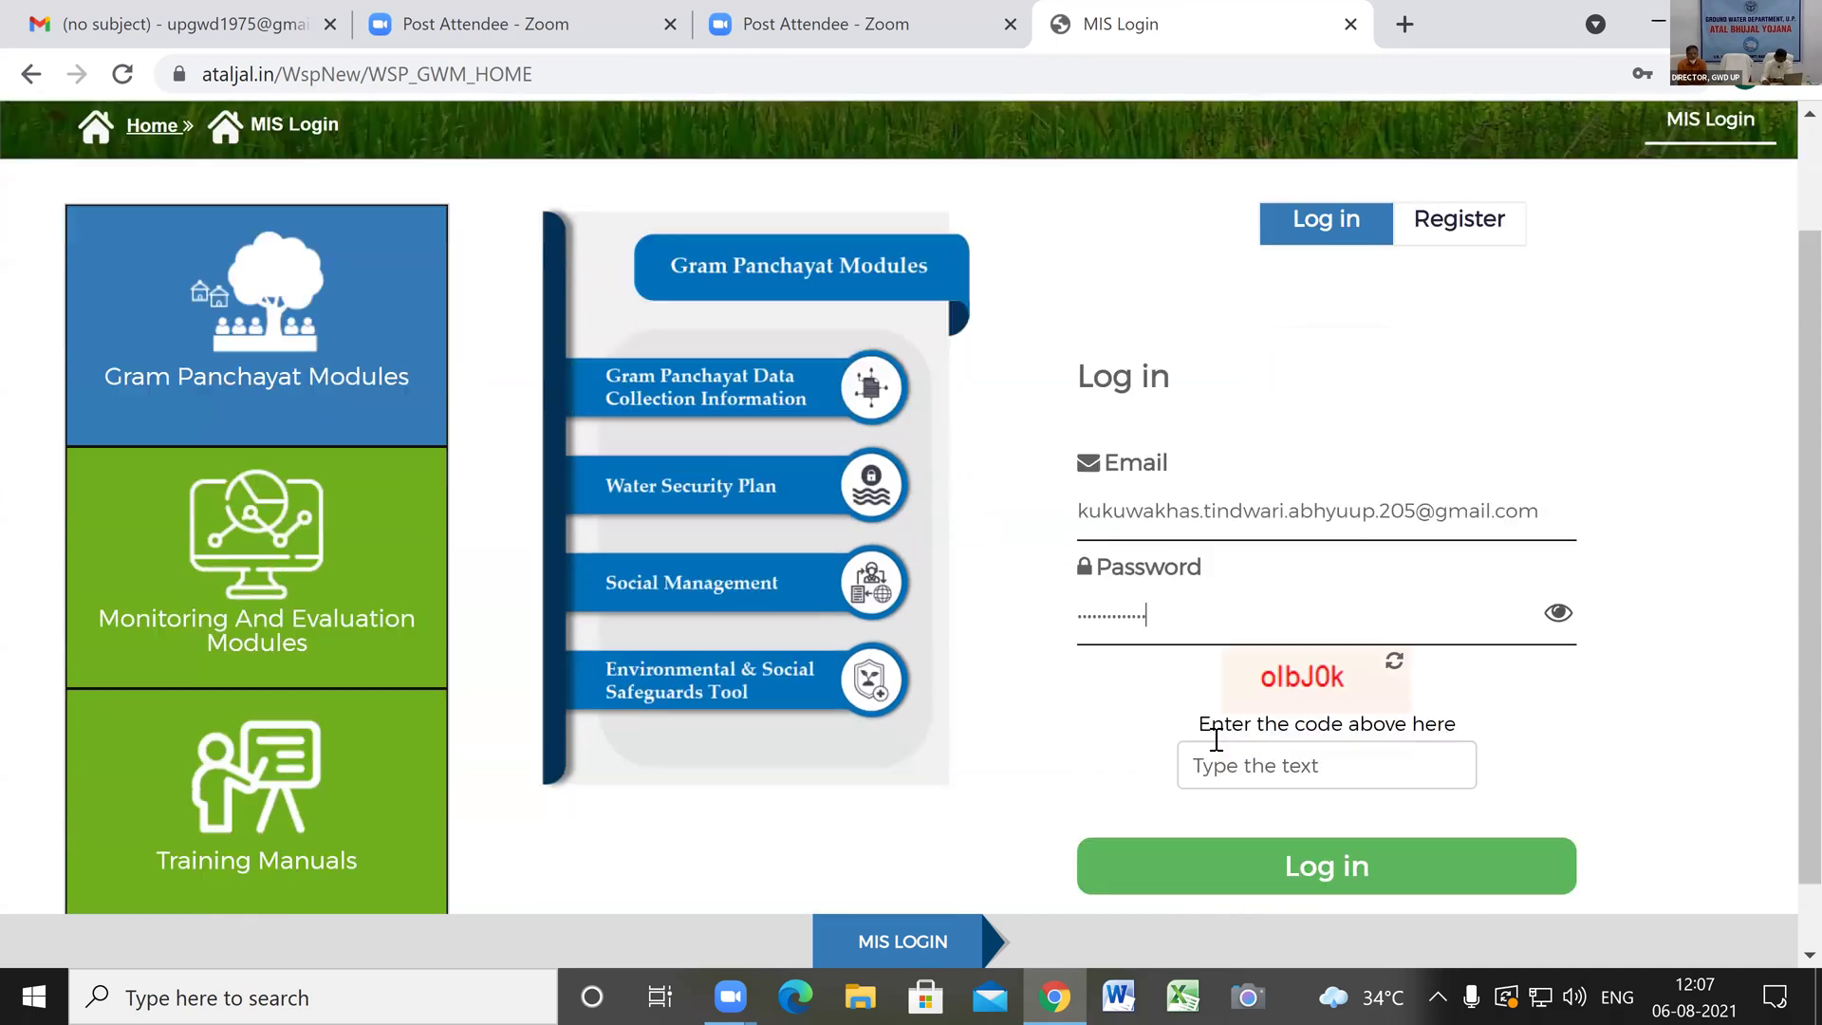
pyautogui.click(1221, 749)
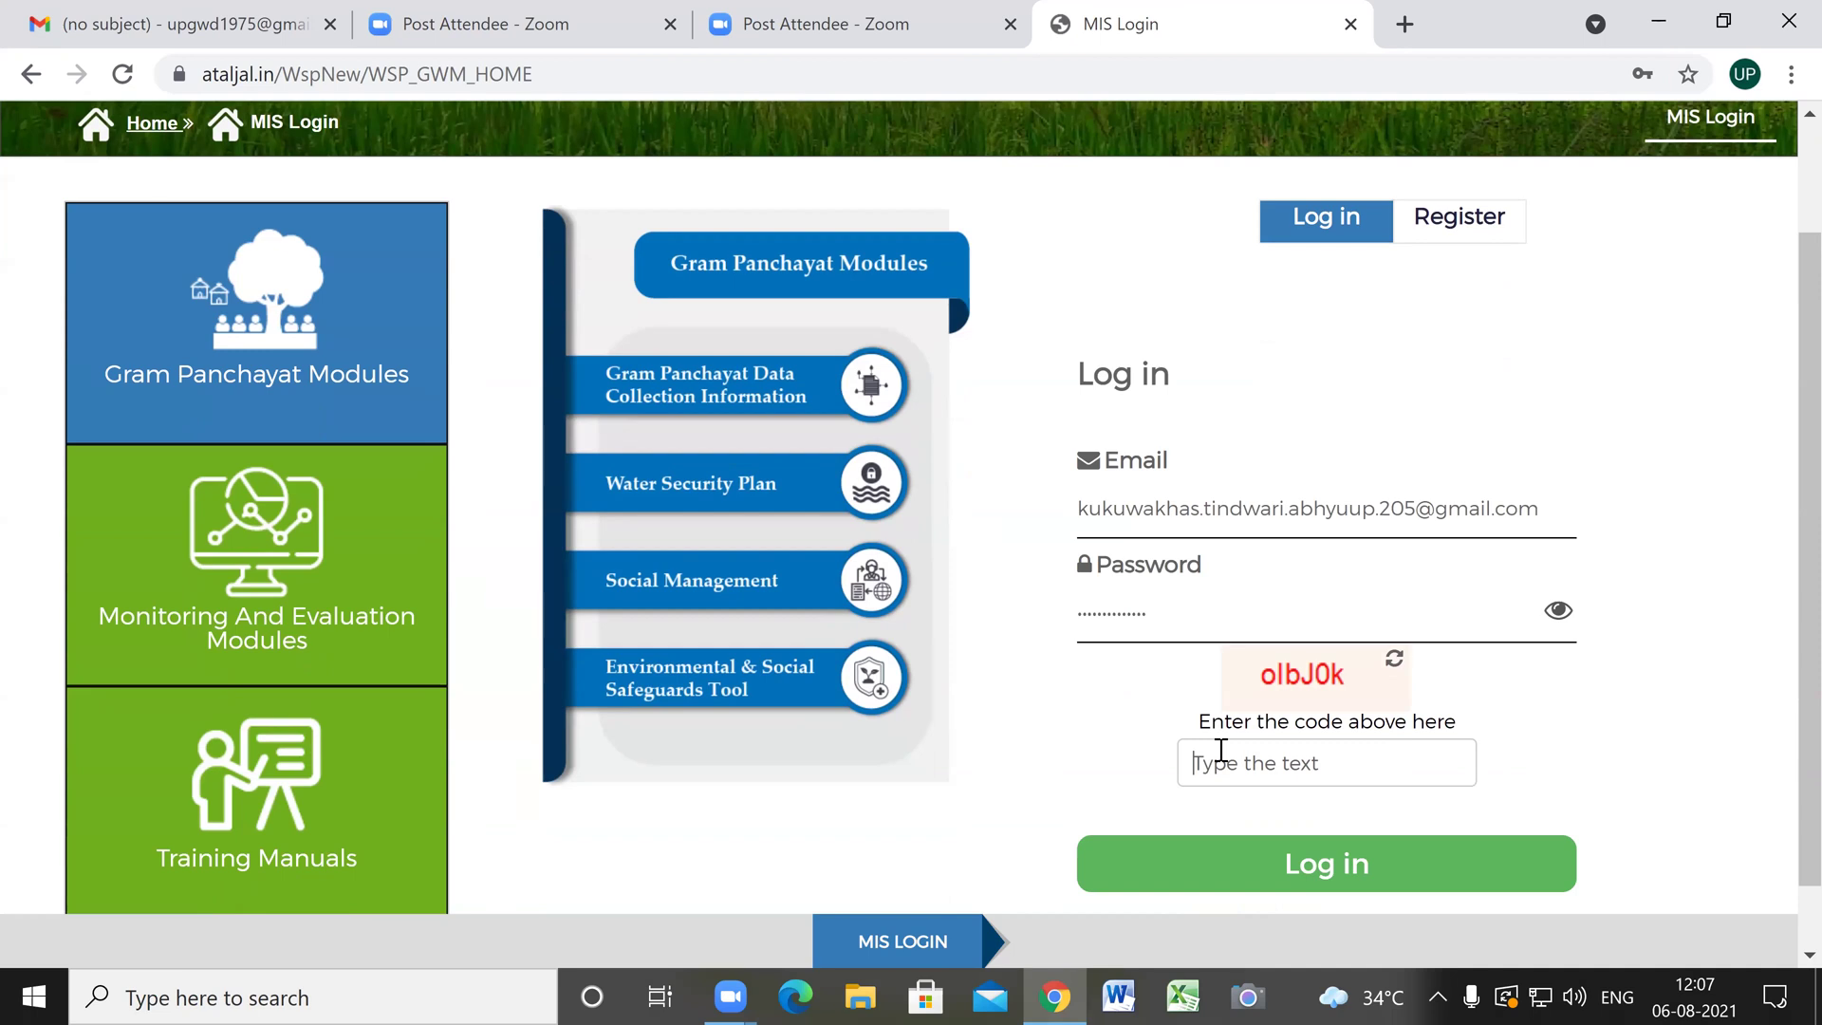
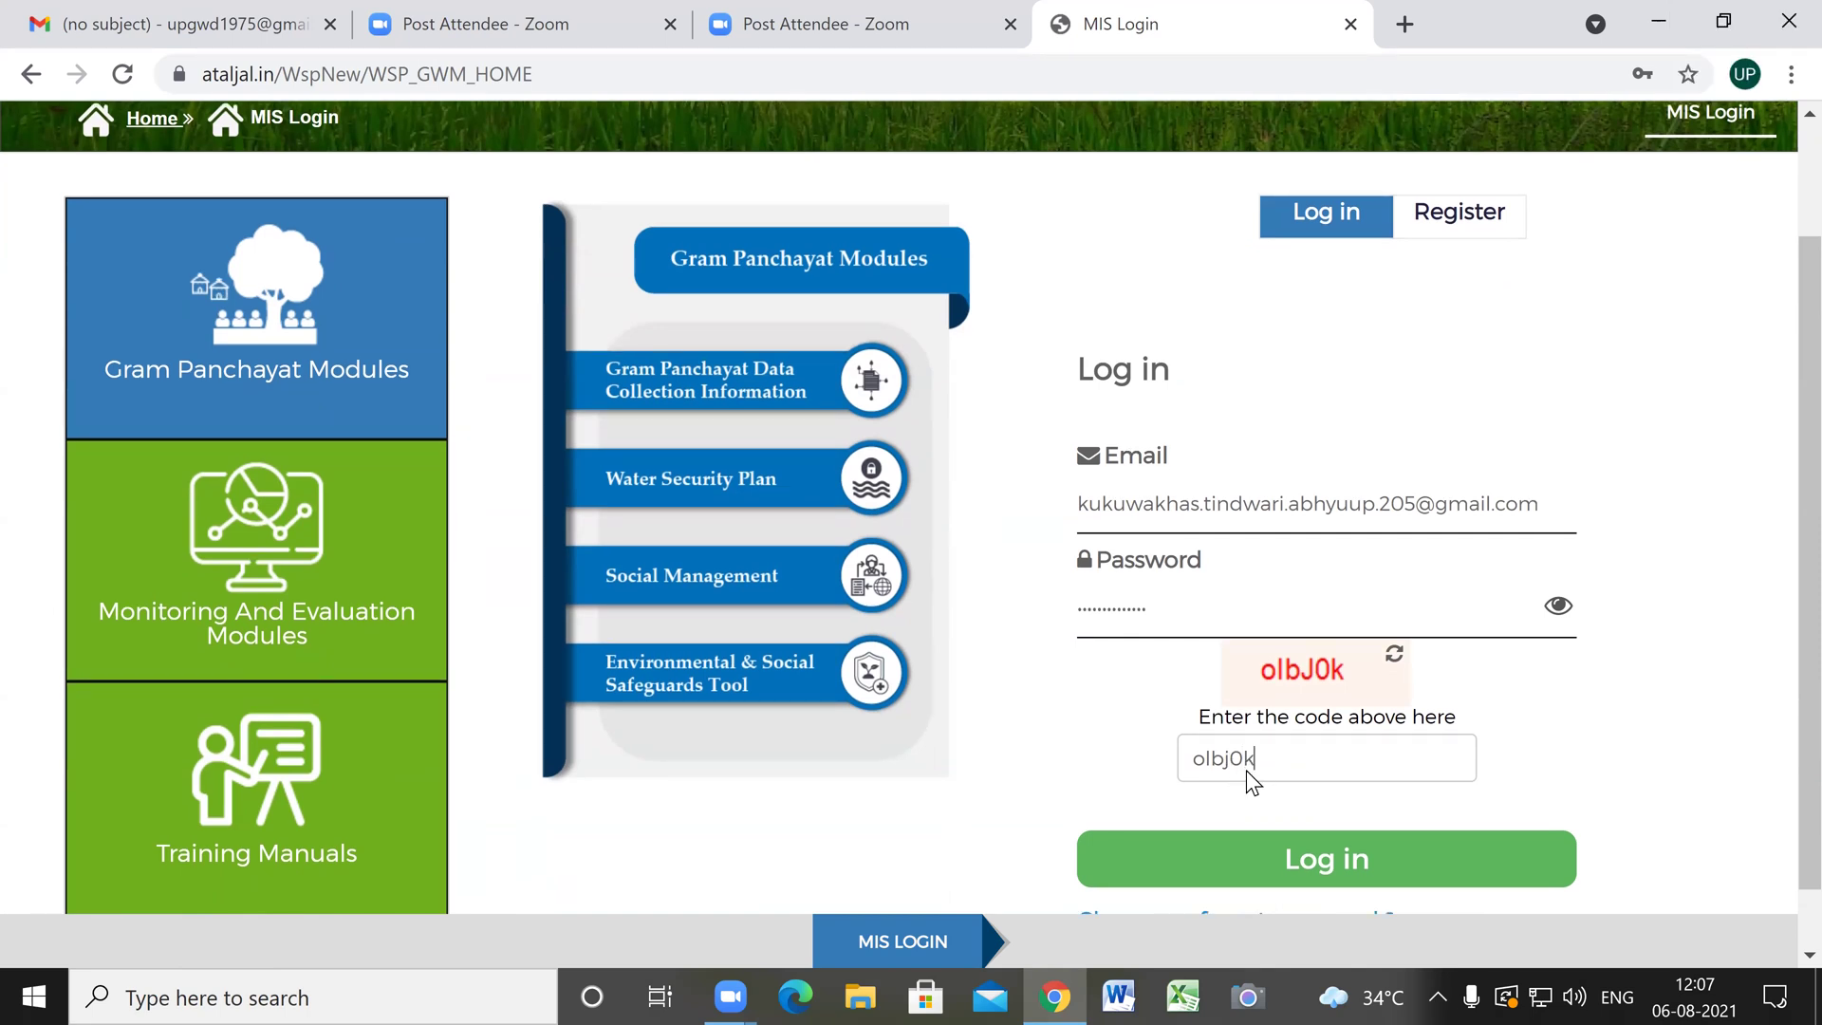
pyautogui.press('Return')
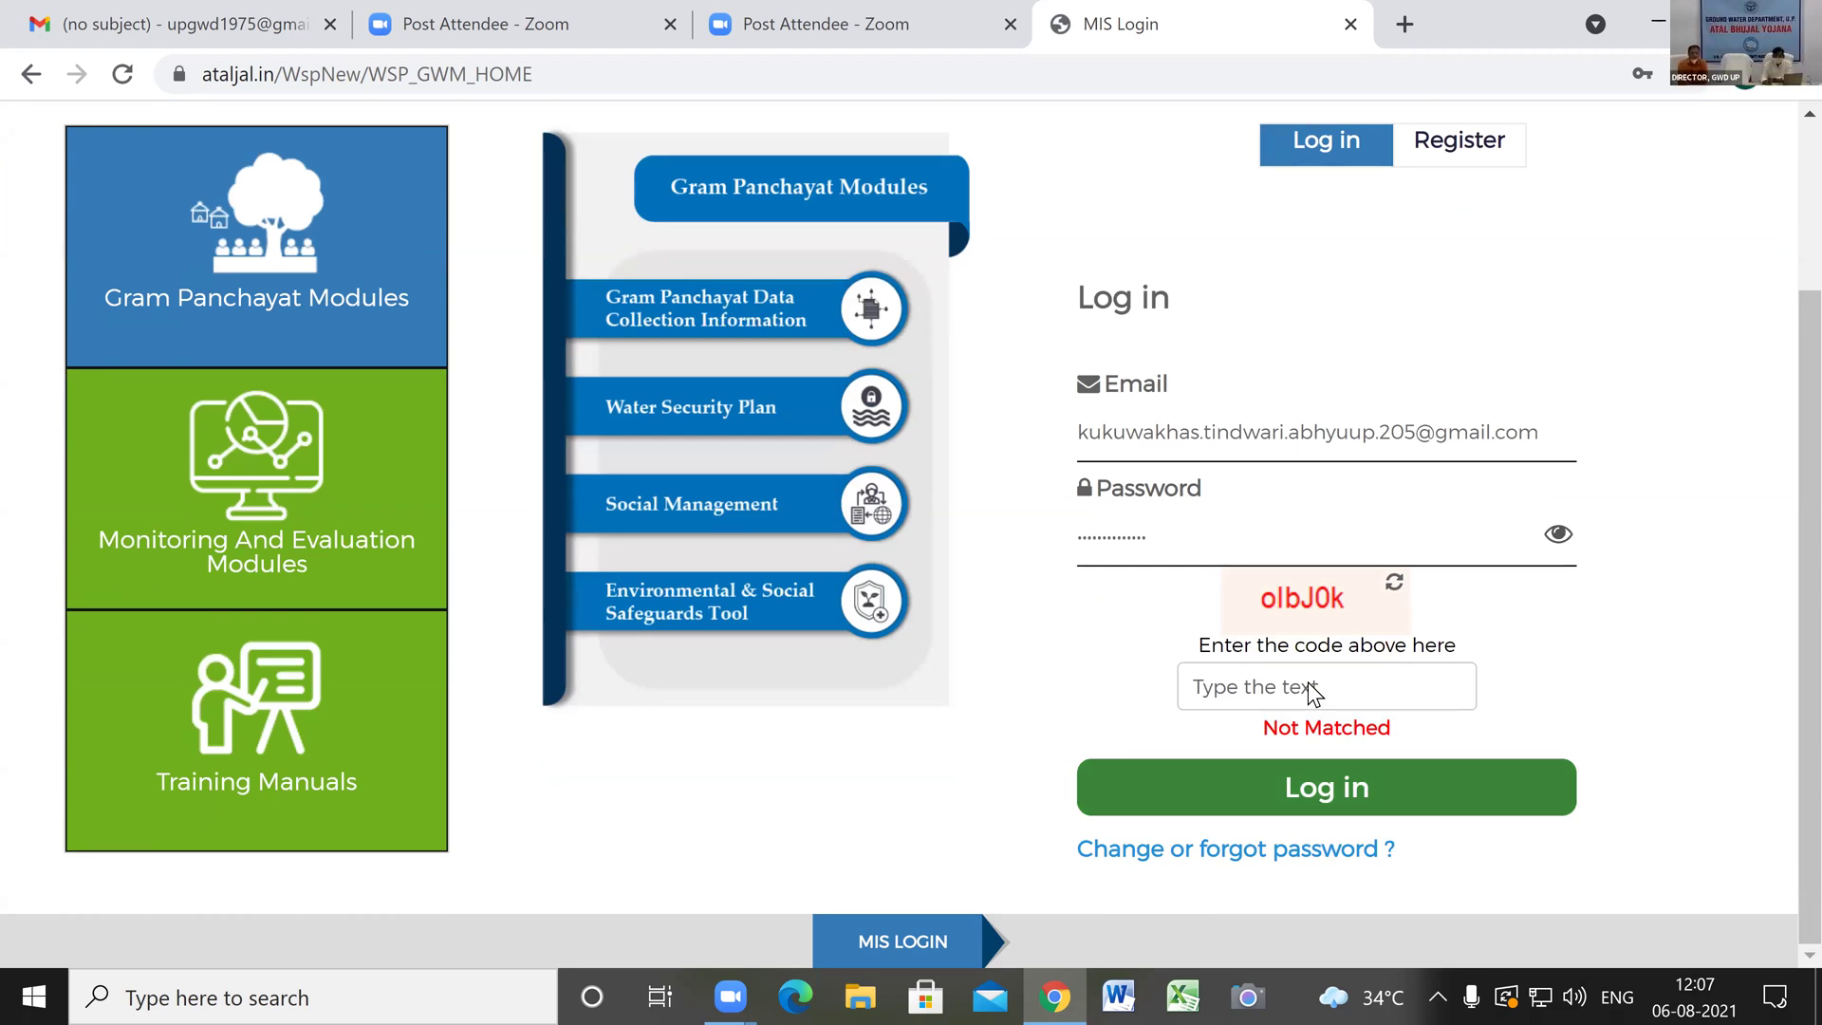
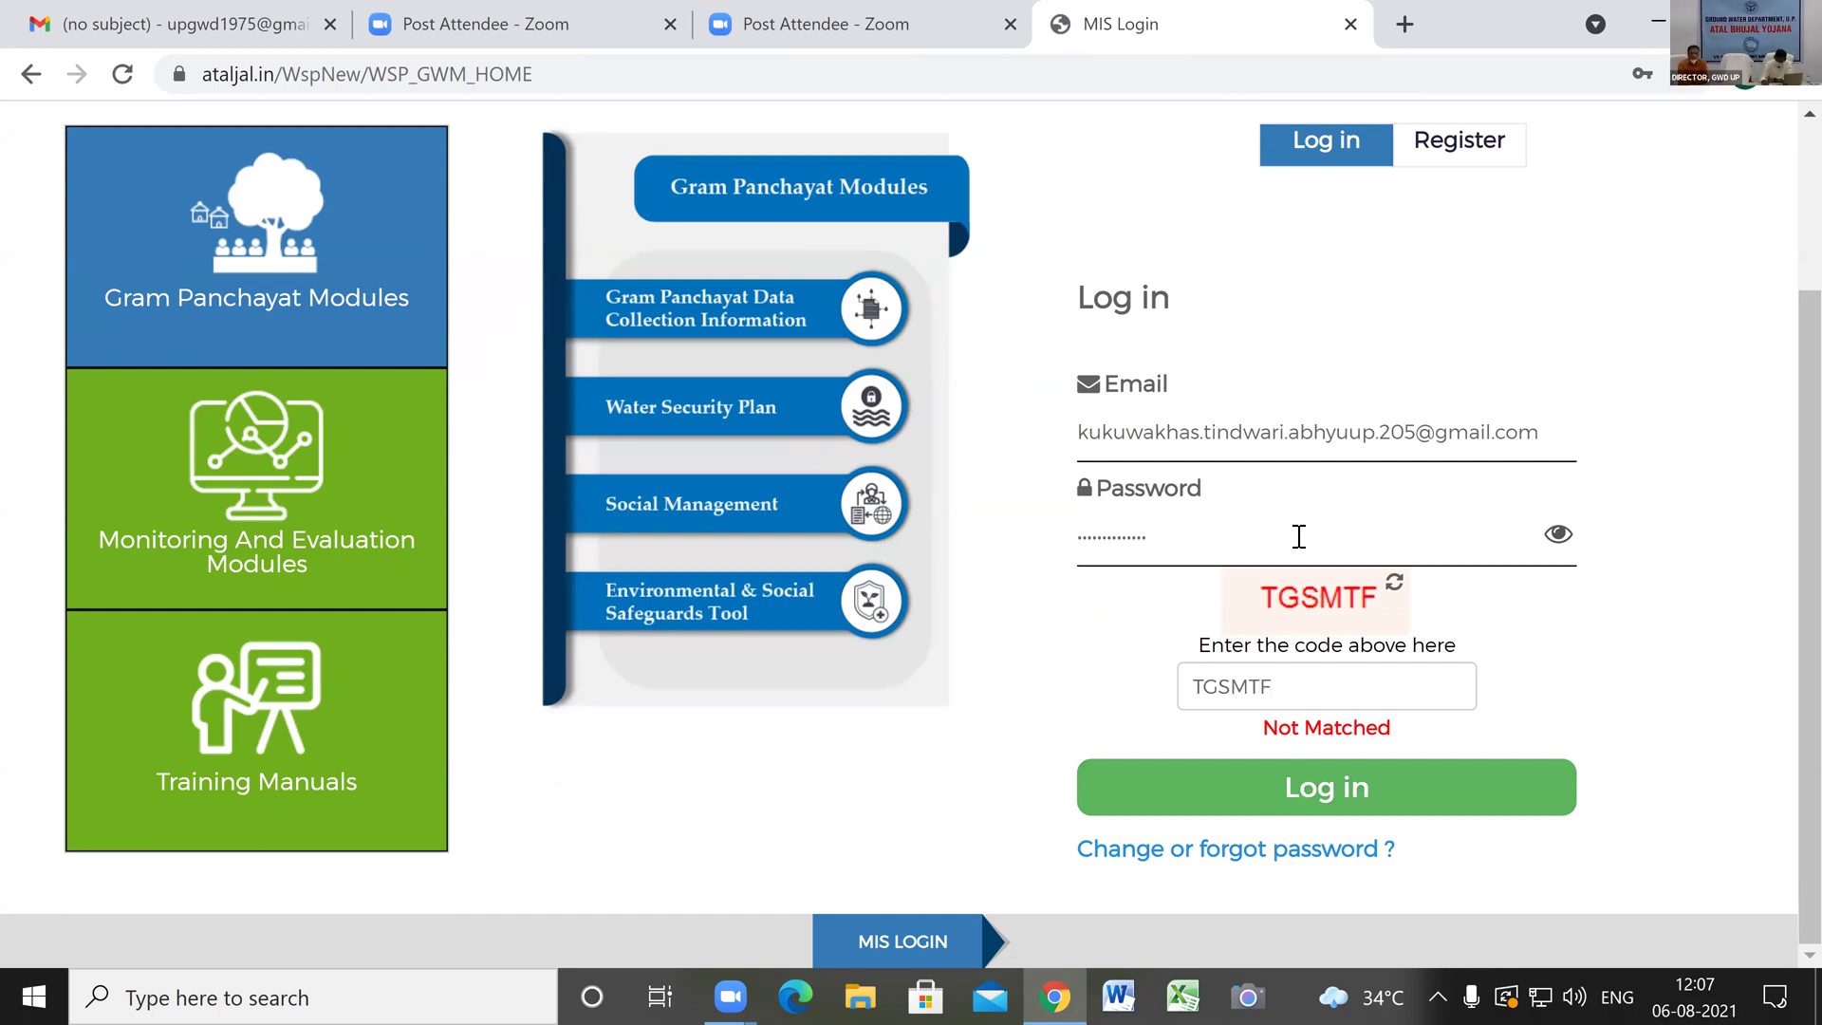
# - Capitalise the password's first letter, resubmit the login, and select the whole e-mail address
pyautogui.click(1557, 538)
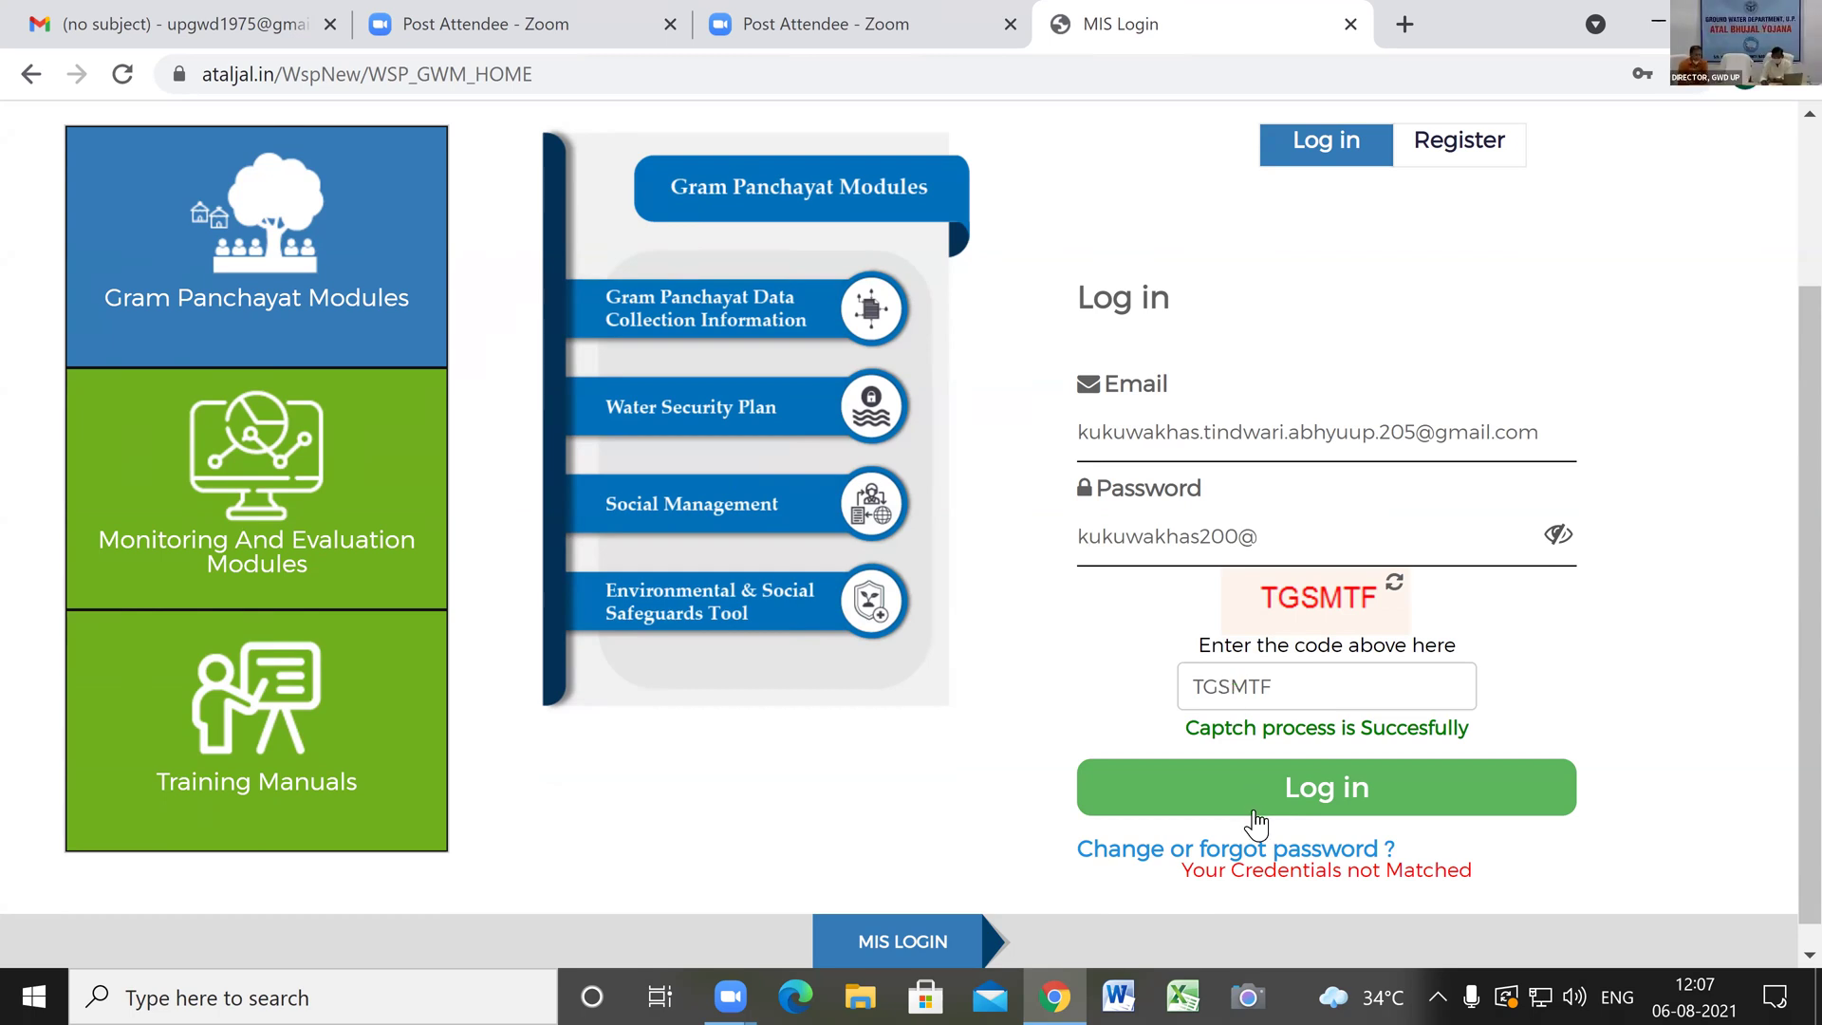
pyautogui.press('BackSpace')
pyautogui.write('K')
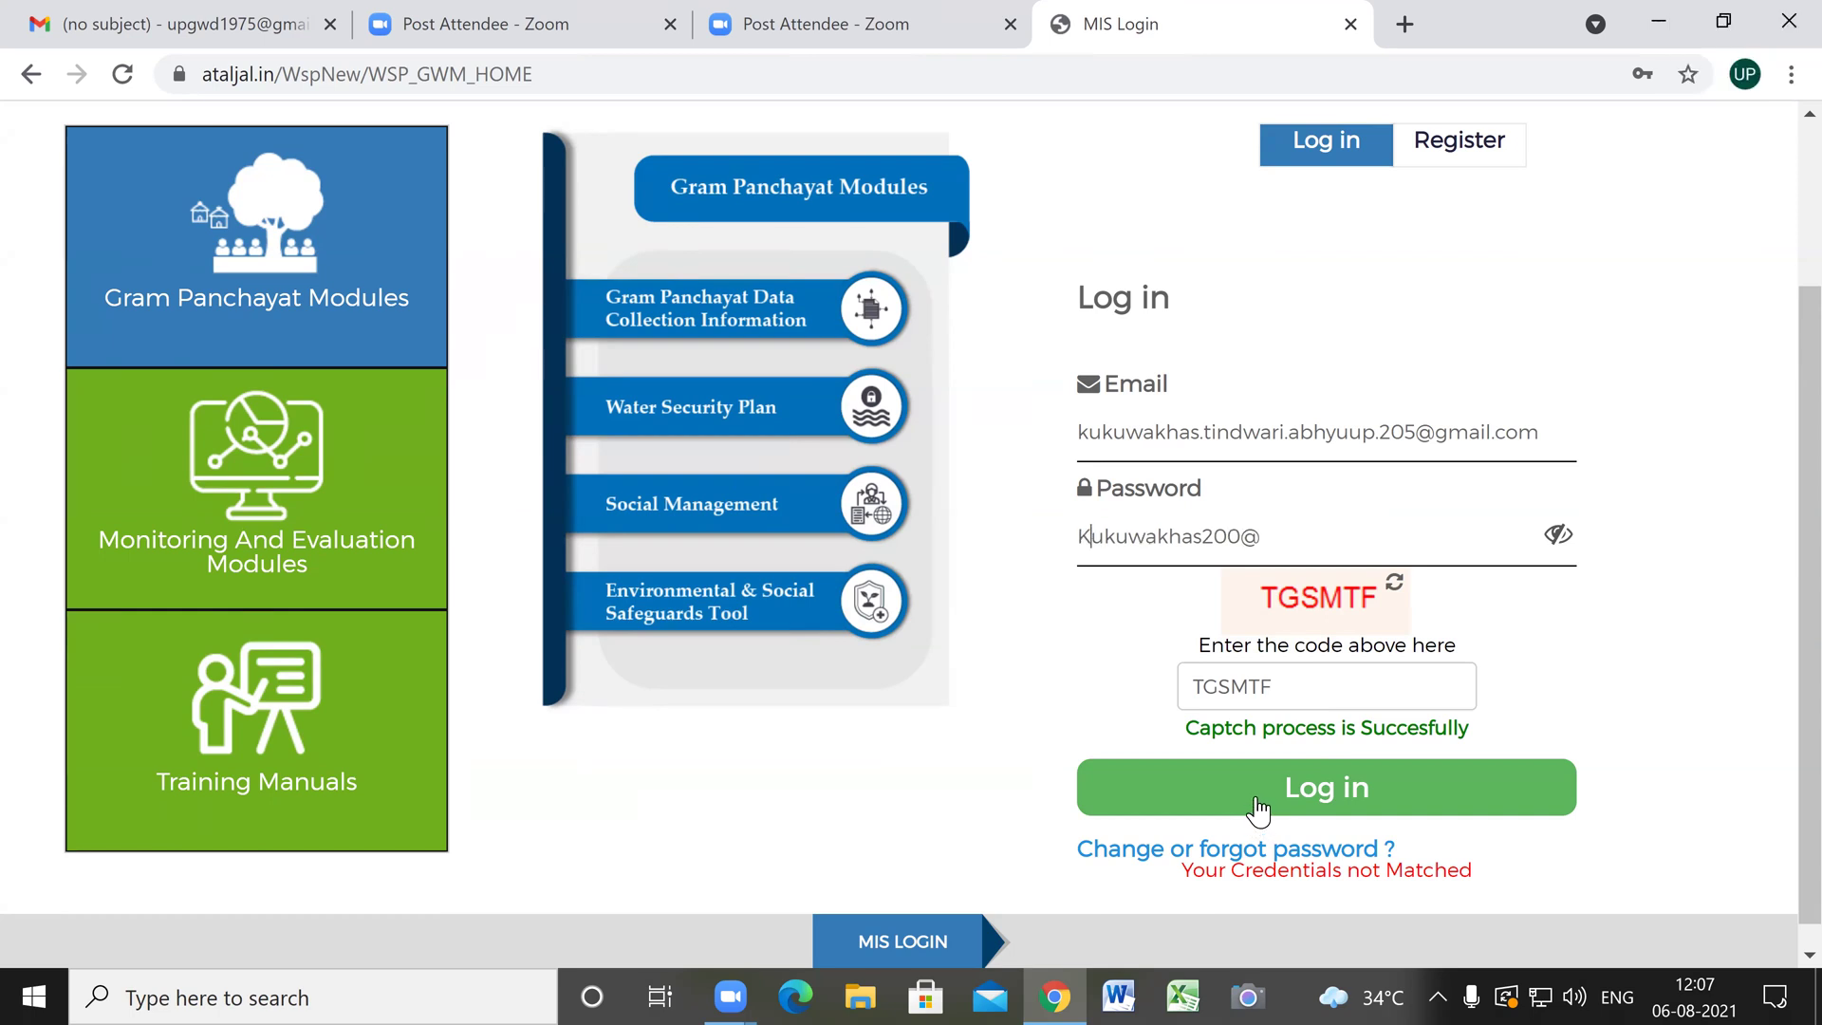
pyautogui.click(1255, 805)
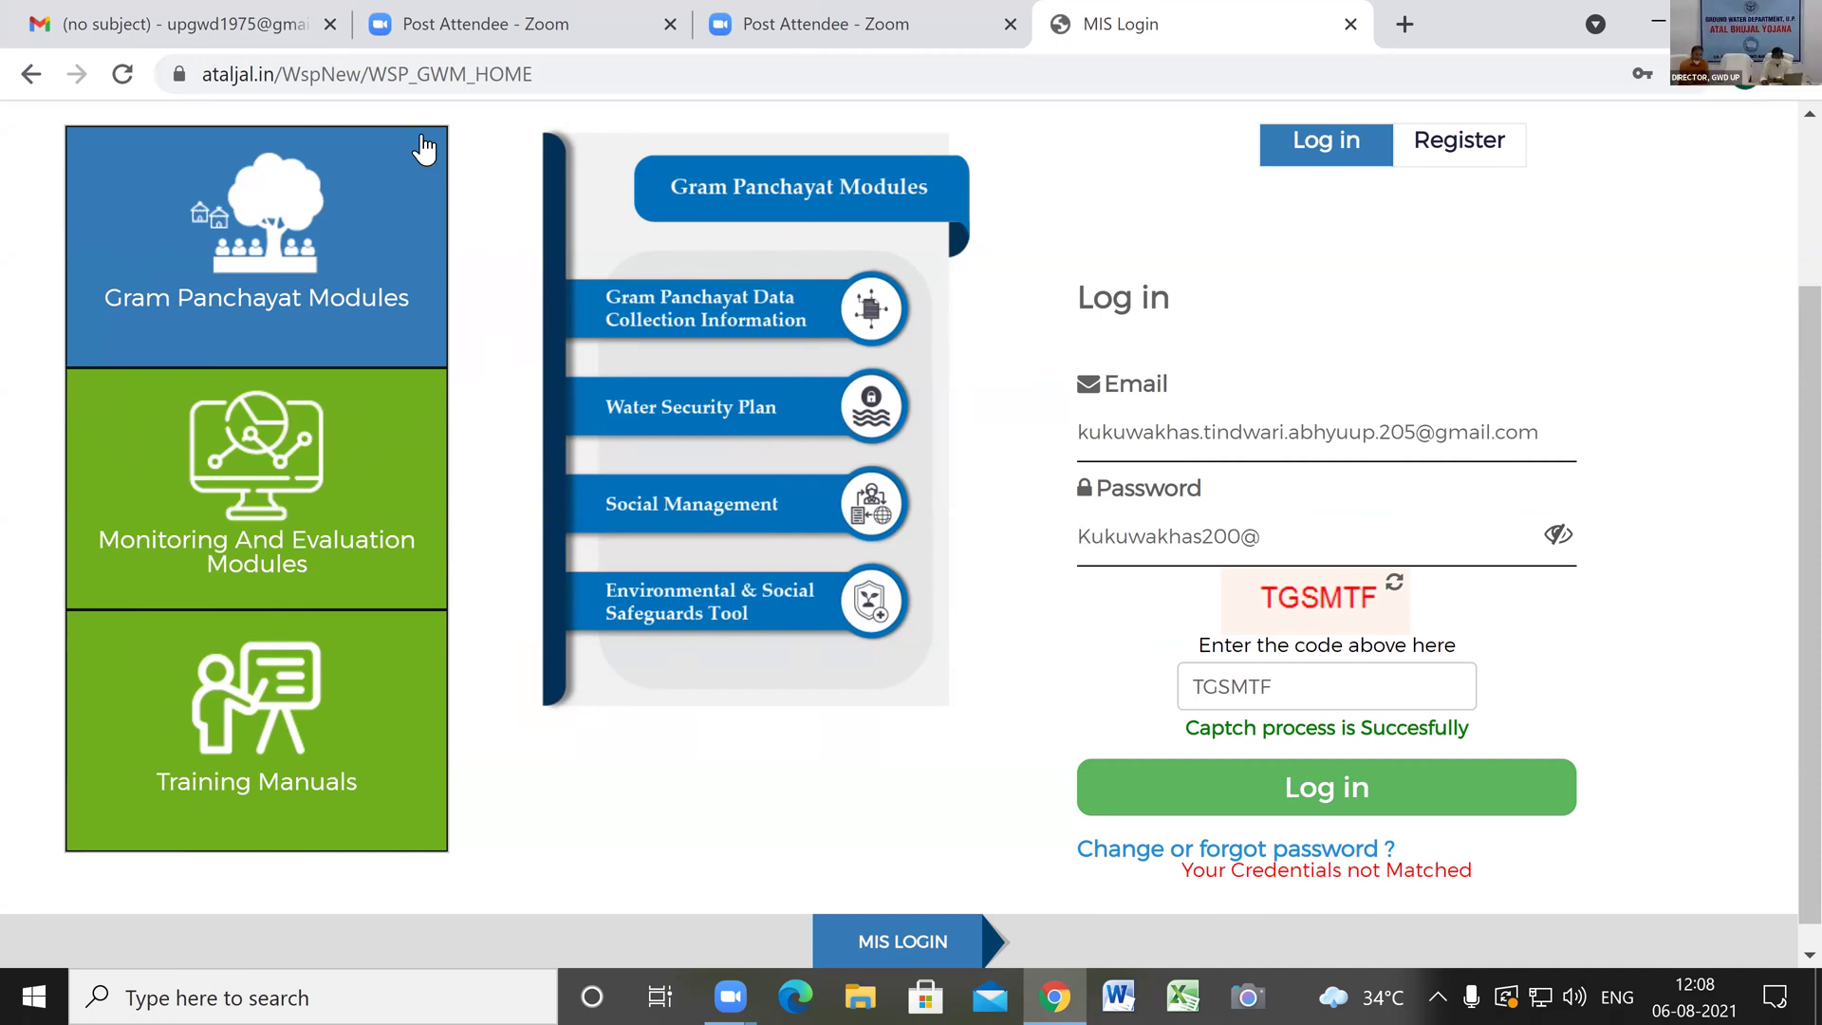
pyautogui.hotkey('ctrl', 'a')
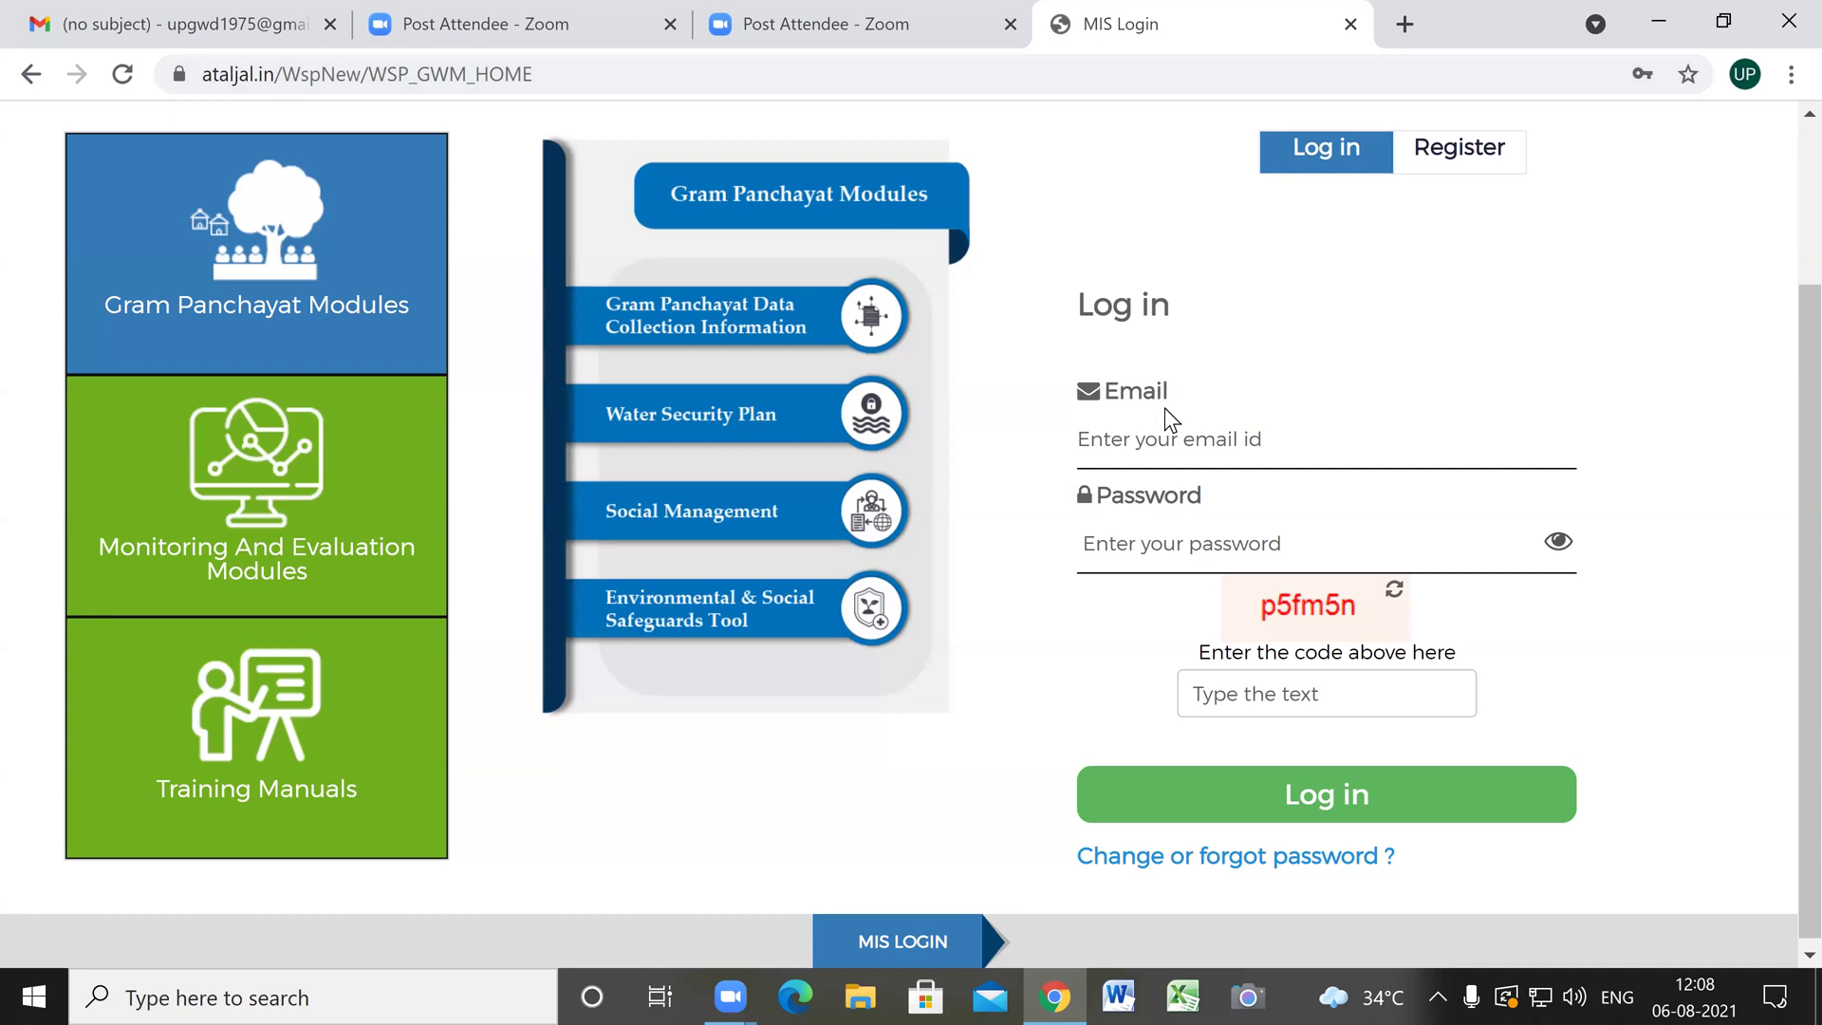
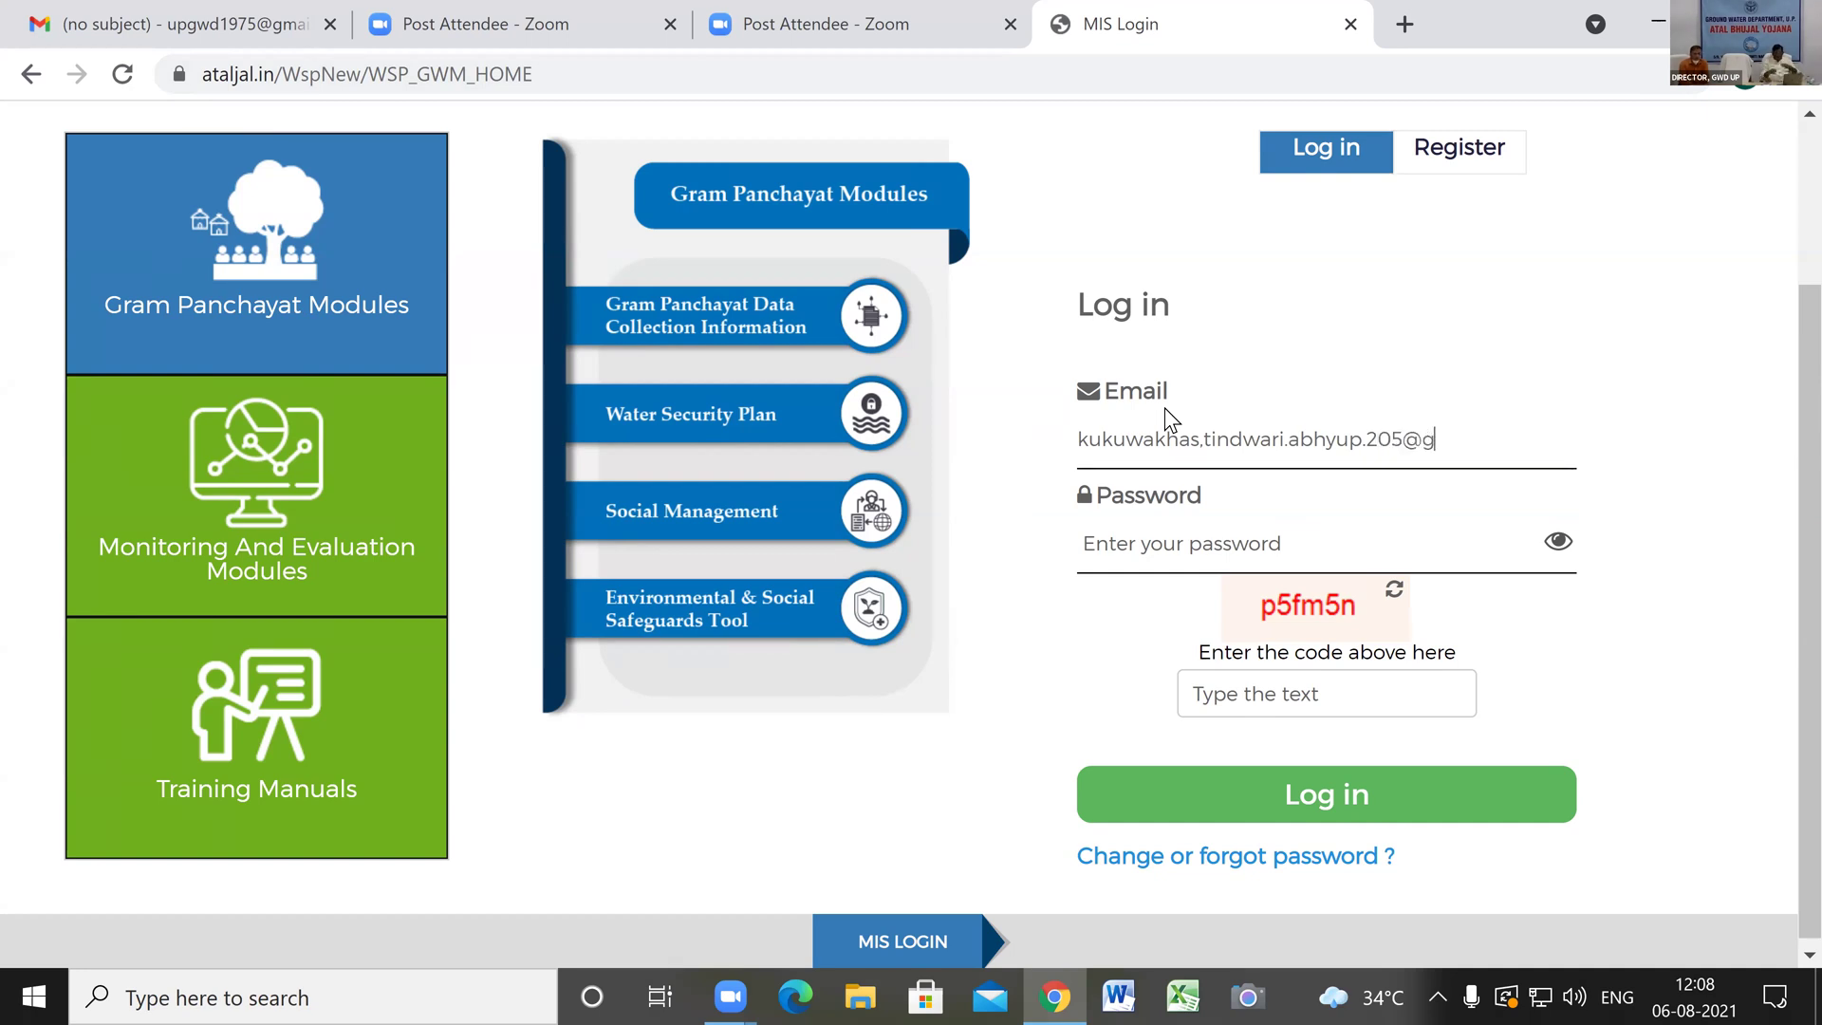
# - Re-enter the account e-mail address and the password
pyautogui.press('Tab')
pyautogui.write('•••••••')
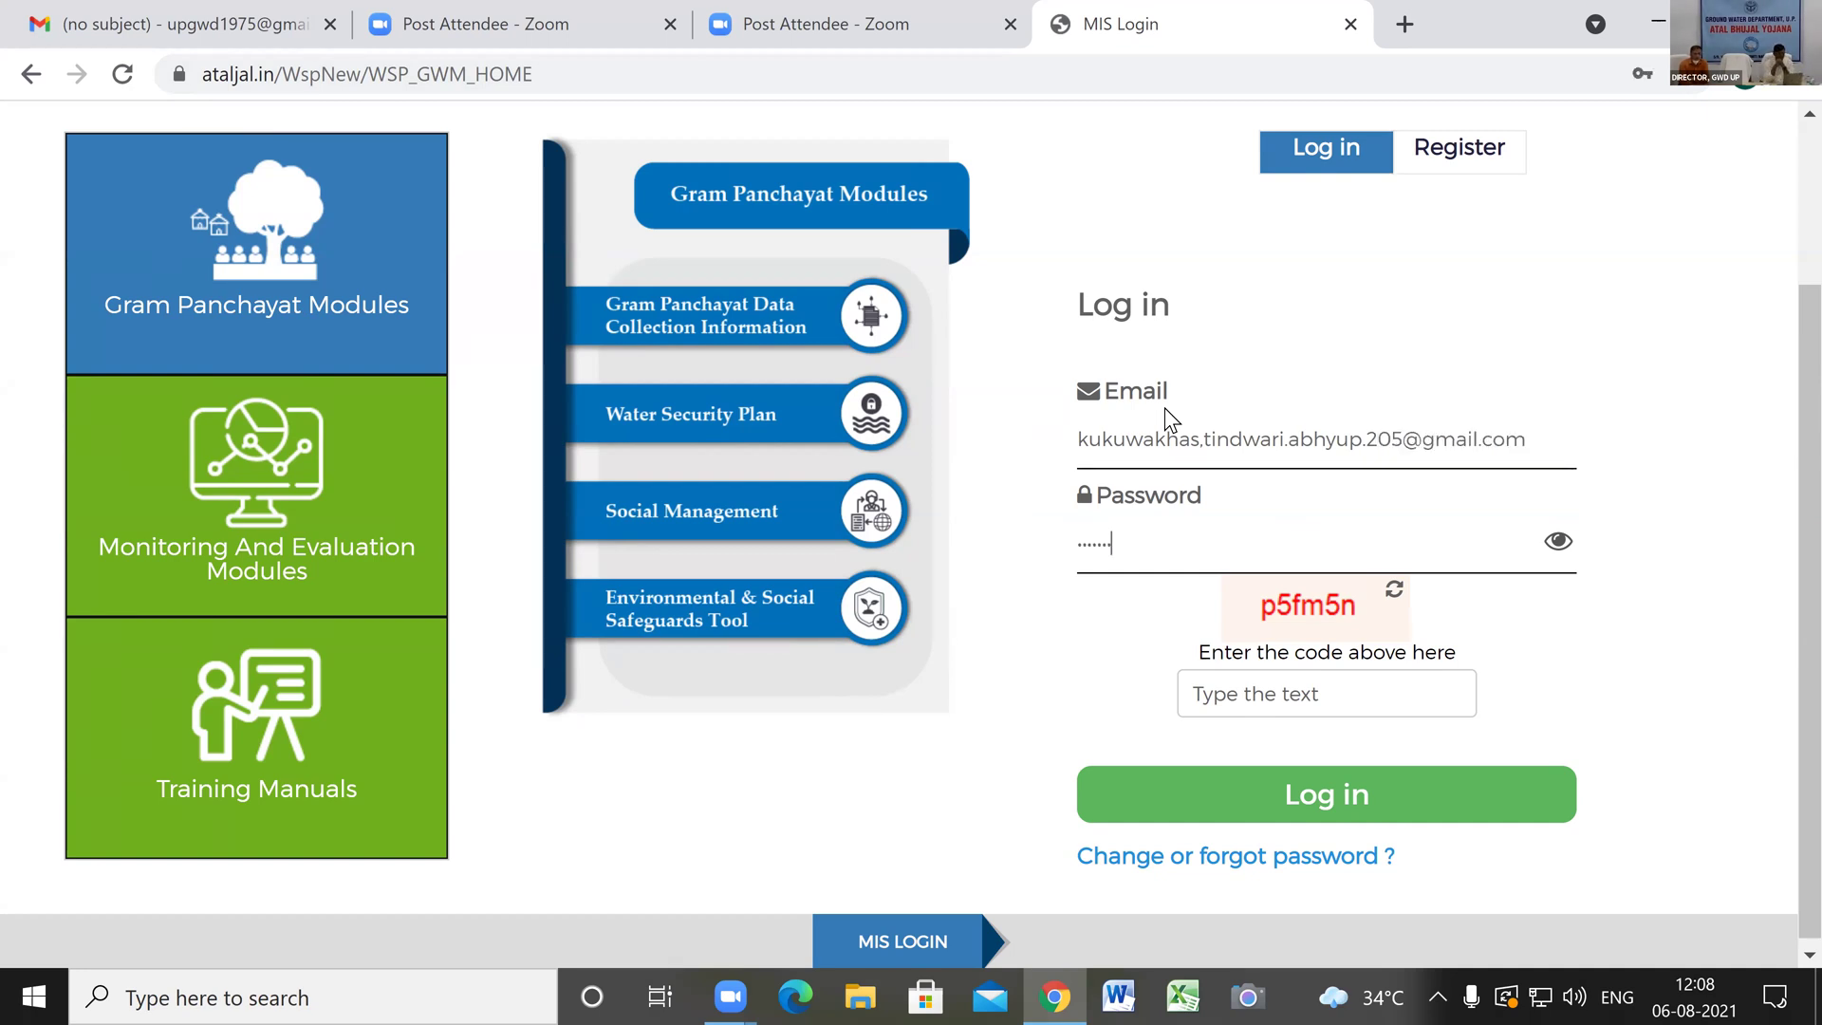
pyautogui.write('•••••••')
# - Type the new captcha code and submit the login
pyautogui.click(1424, 685)
pyautogui.write('p5fm')
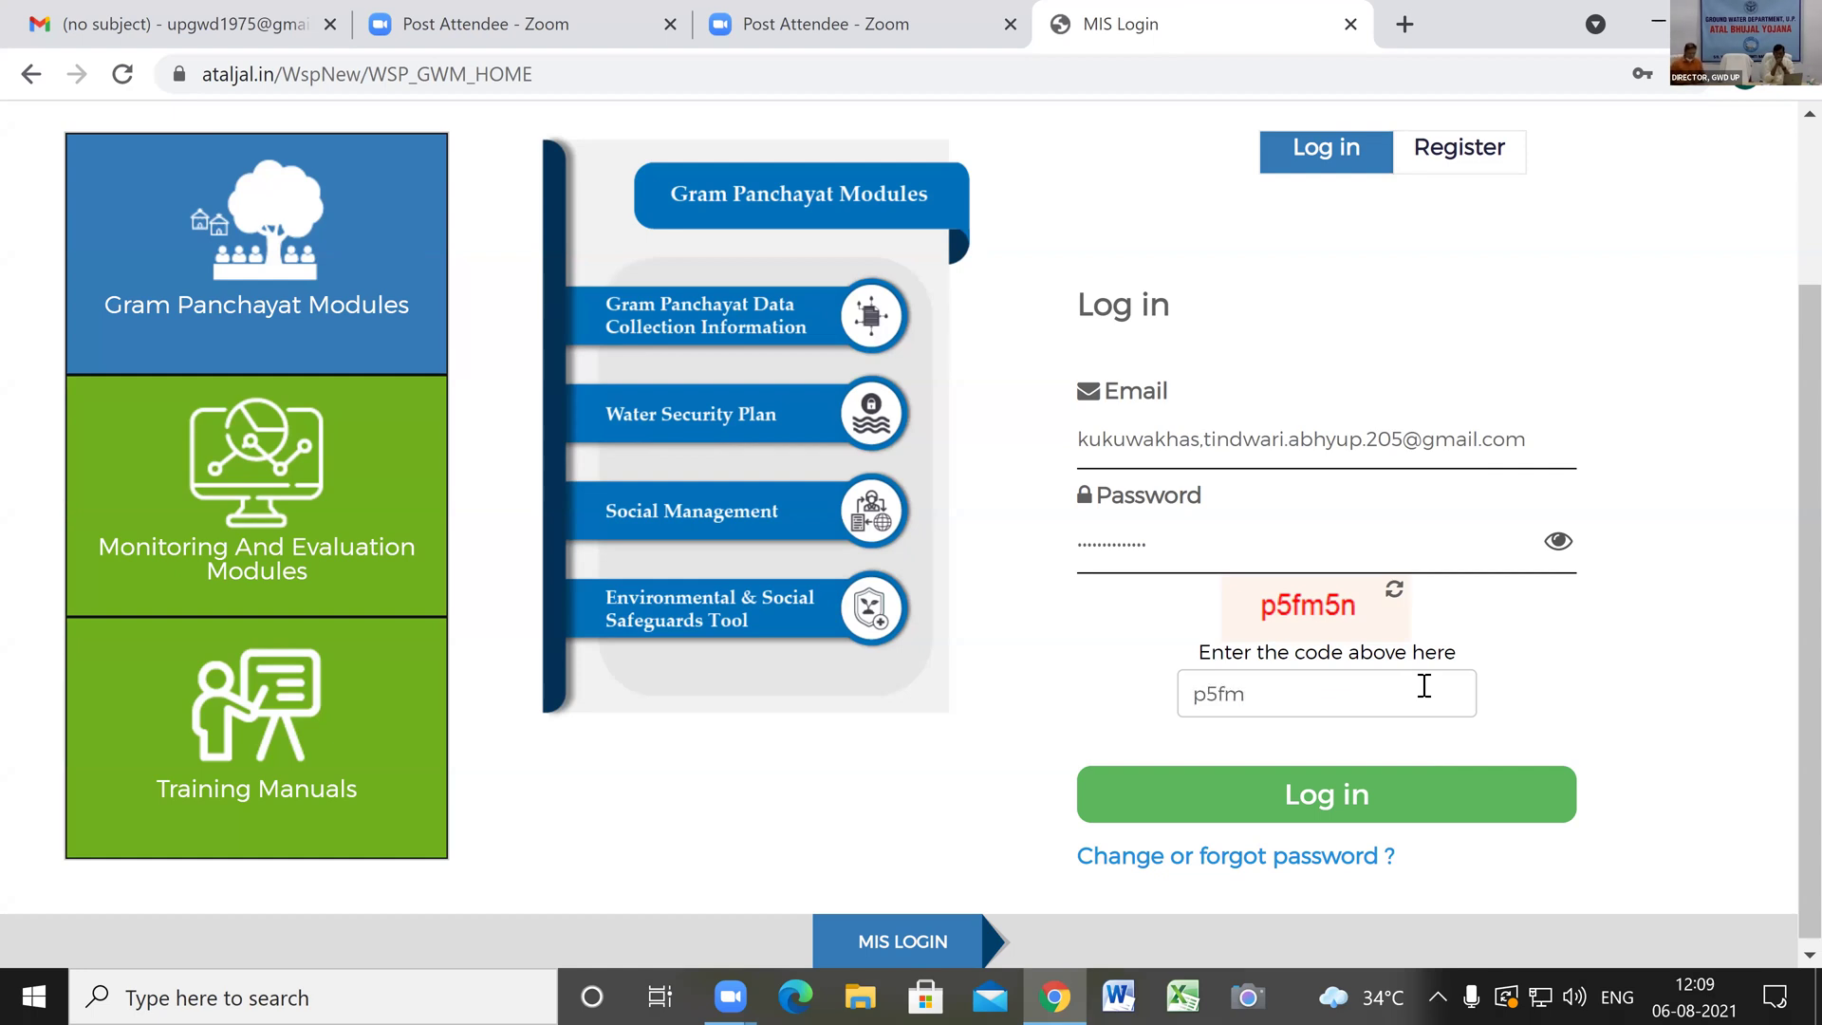
pyautogui.write('5n')
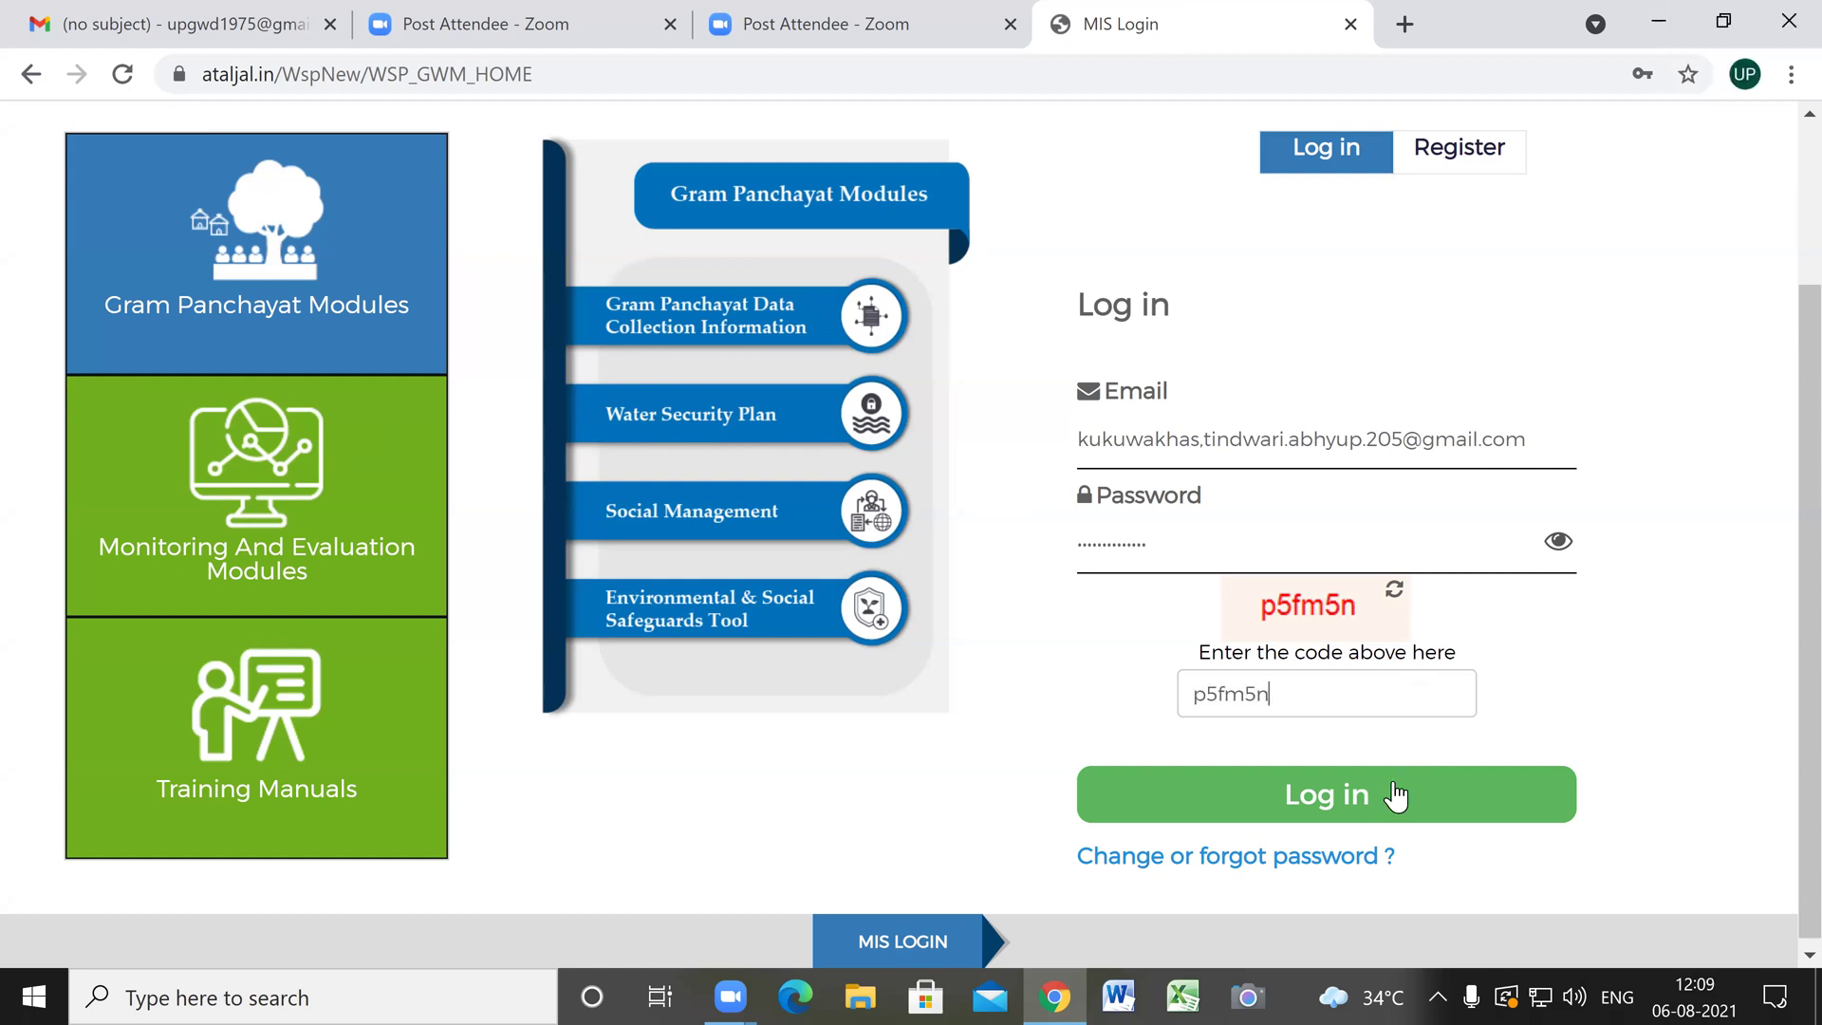
pyautogui.click(1396, 796)
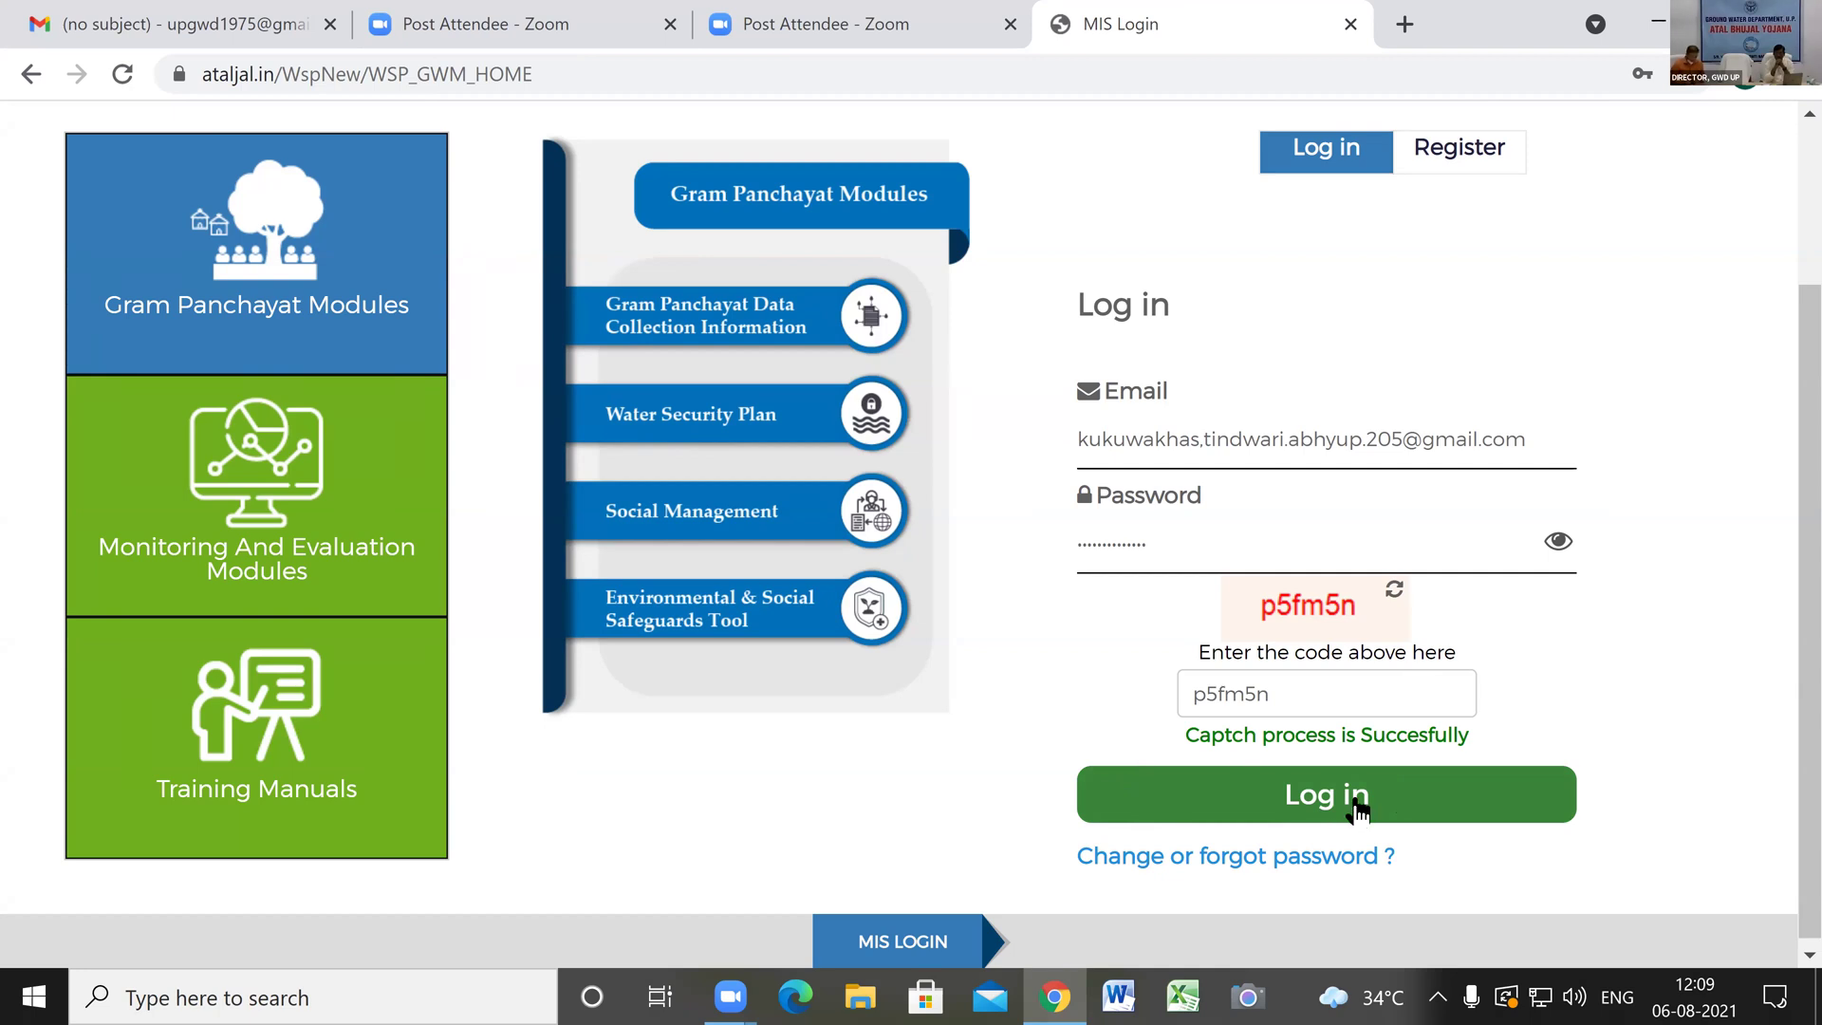
# - Resubmit the login, check the credentials-not-matched error, and go to the end of the e-mail field
pyautogui.click(1355, 800)
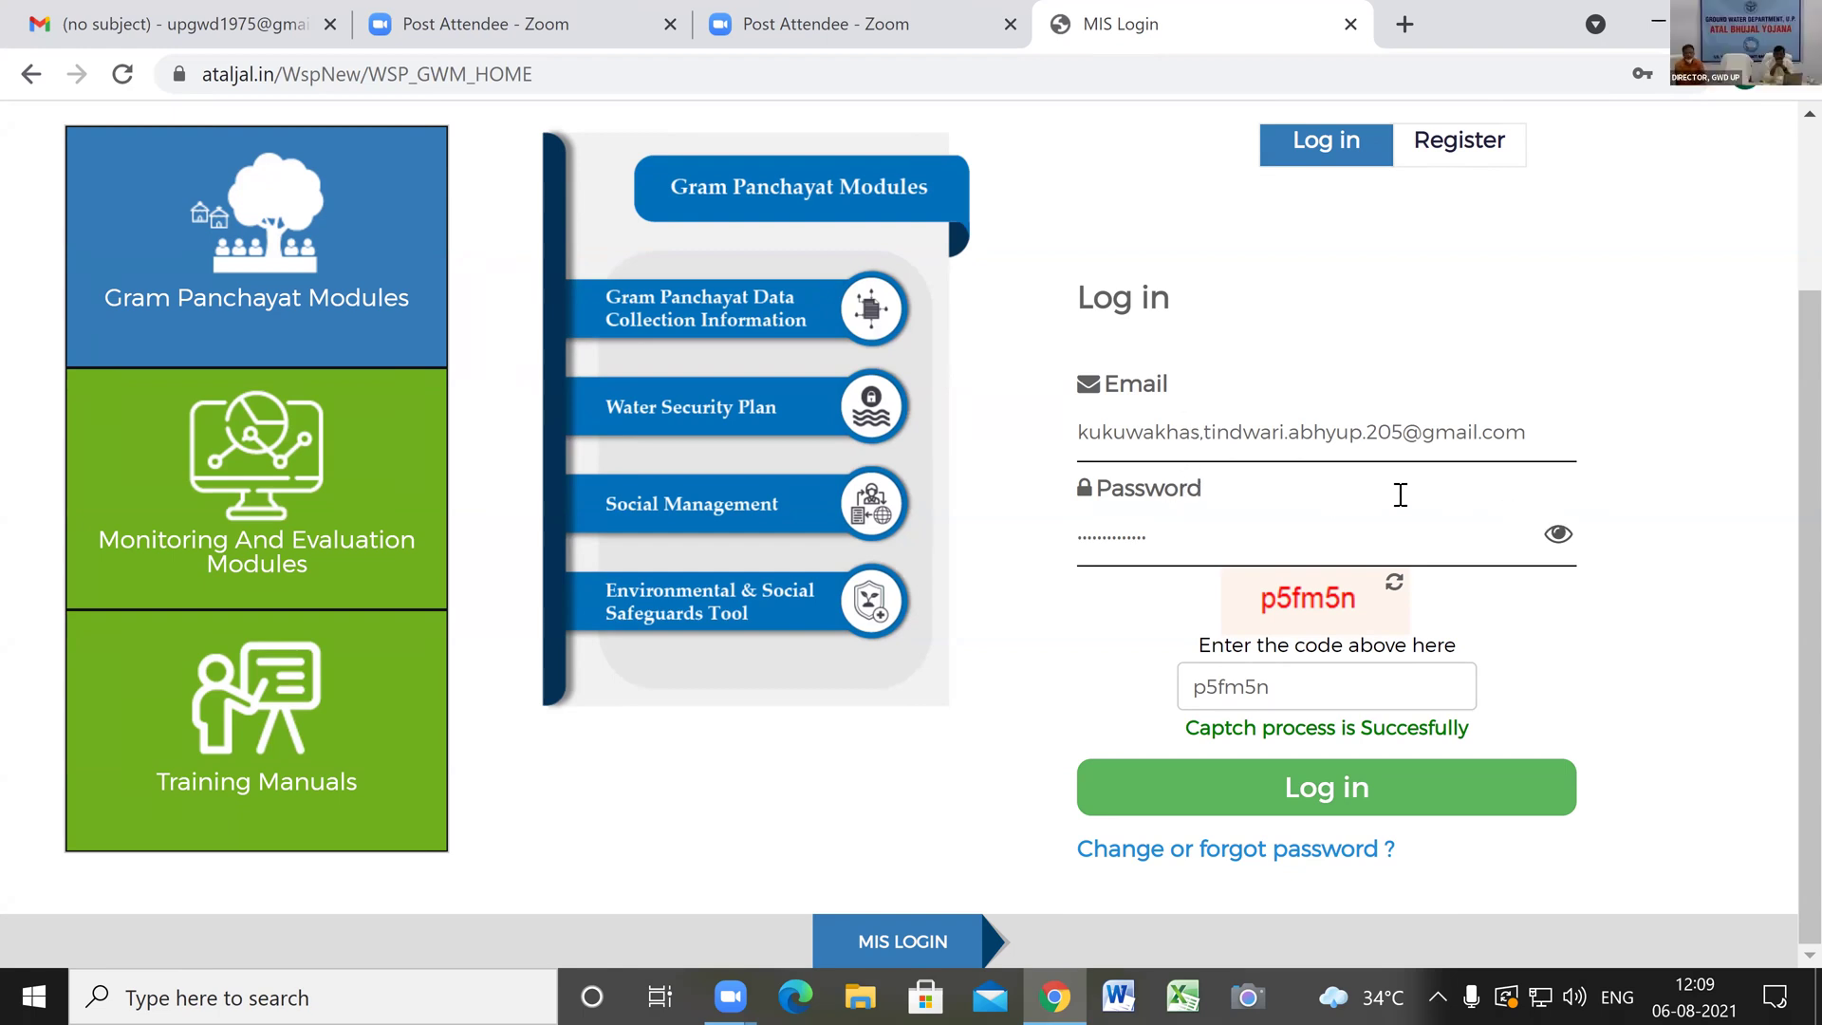
pyautogui.scroll(2, 1204, 446)
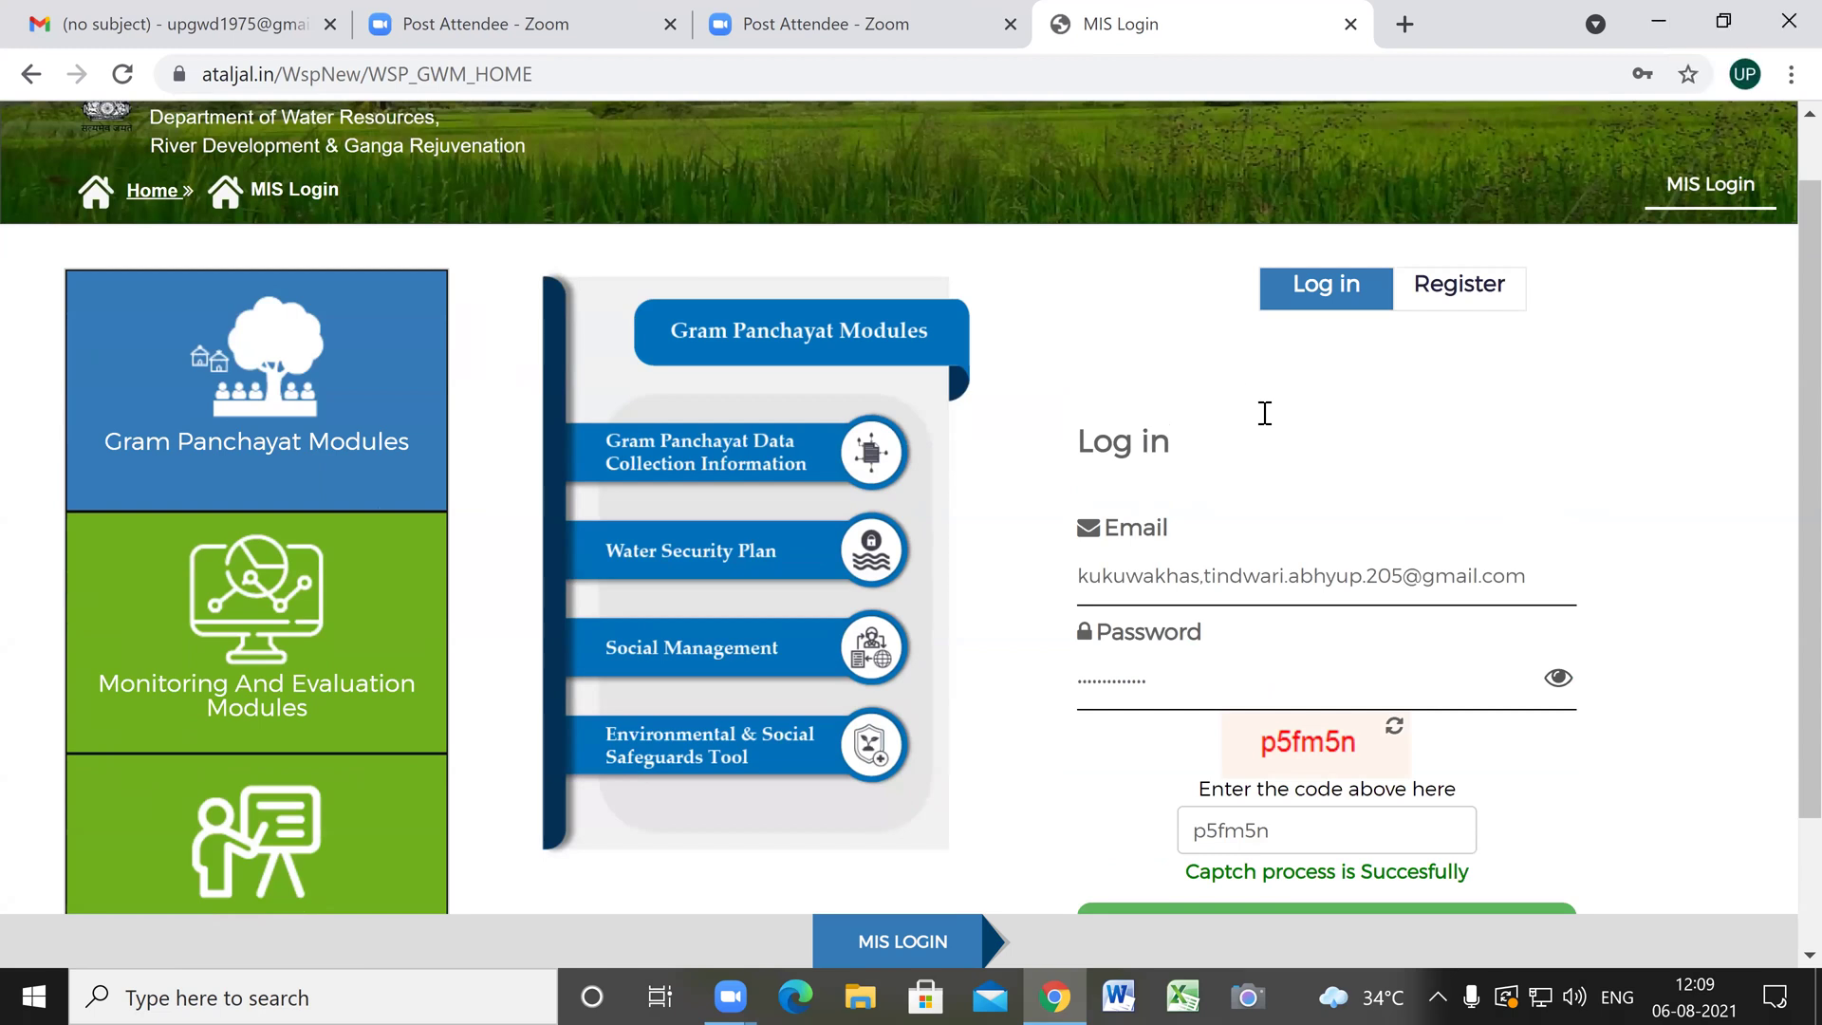
pyautogui.scroll(-2, 1266, 413)
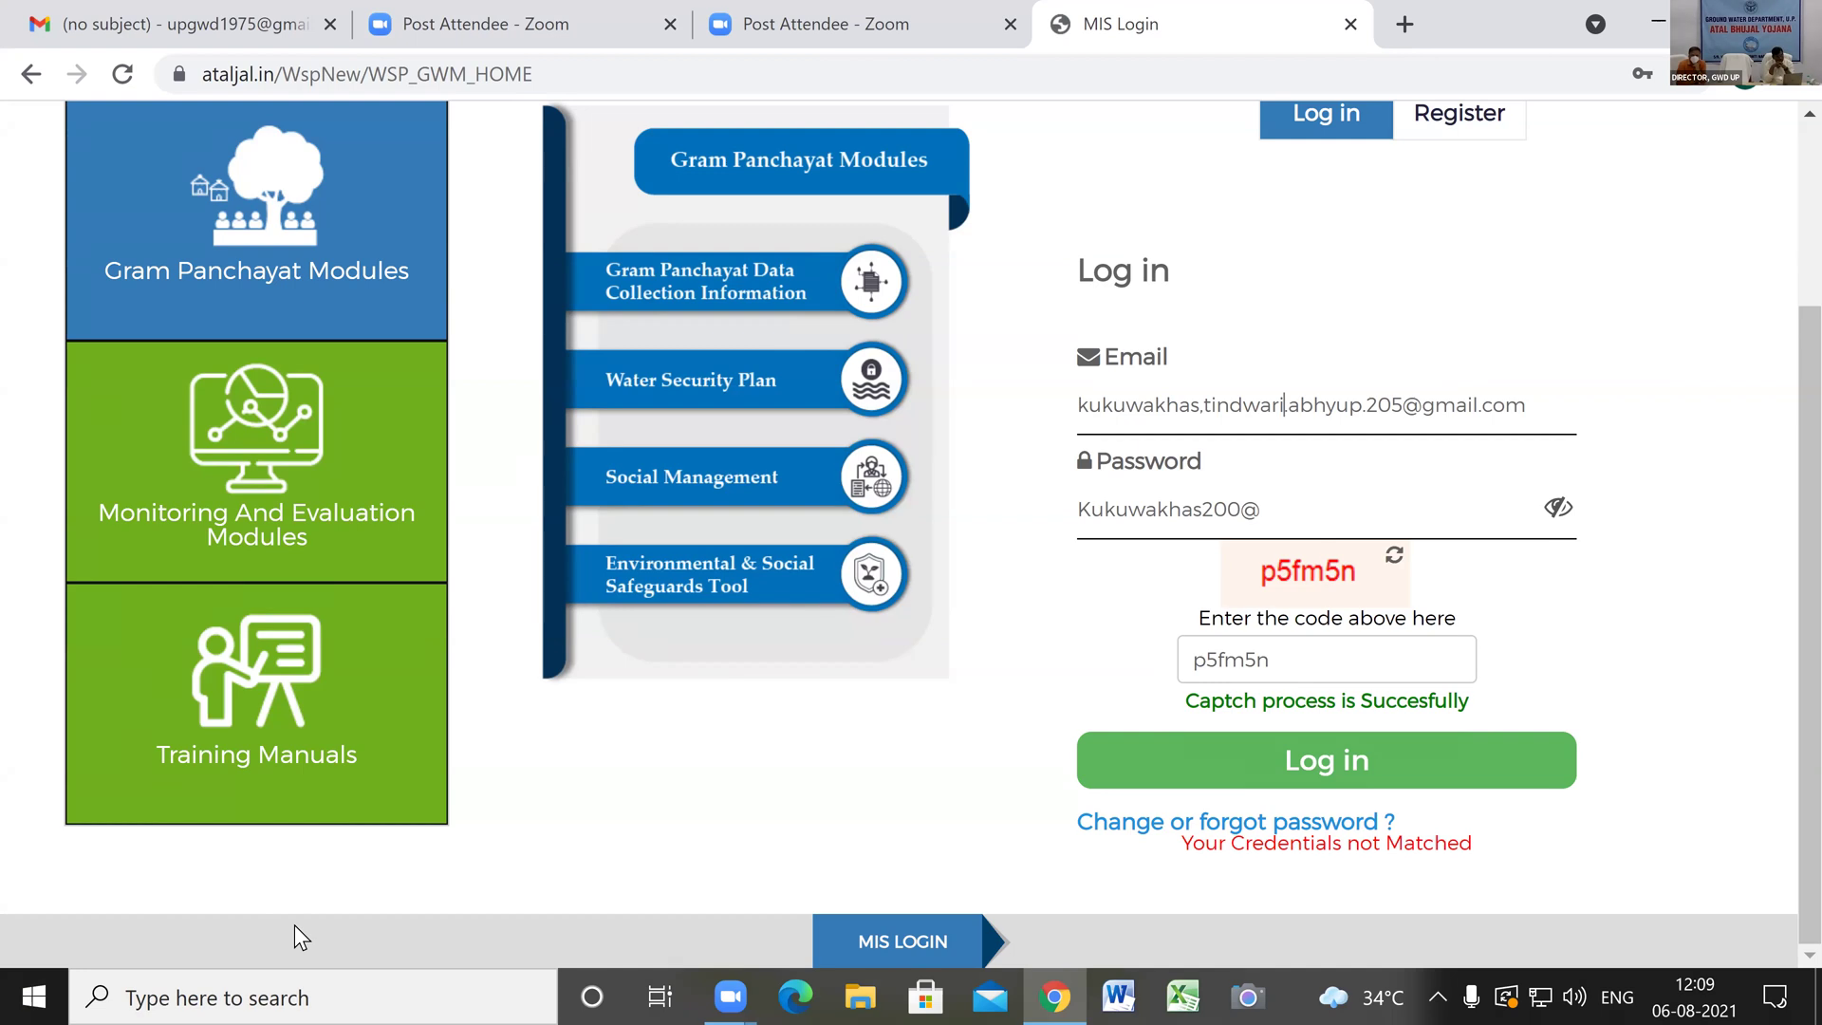
pyautogui.press('End')
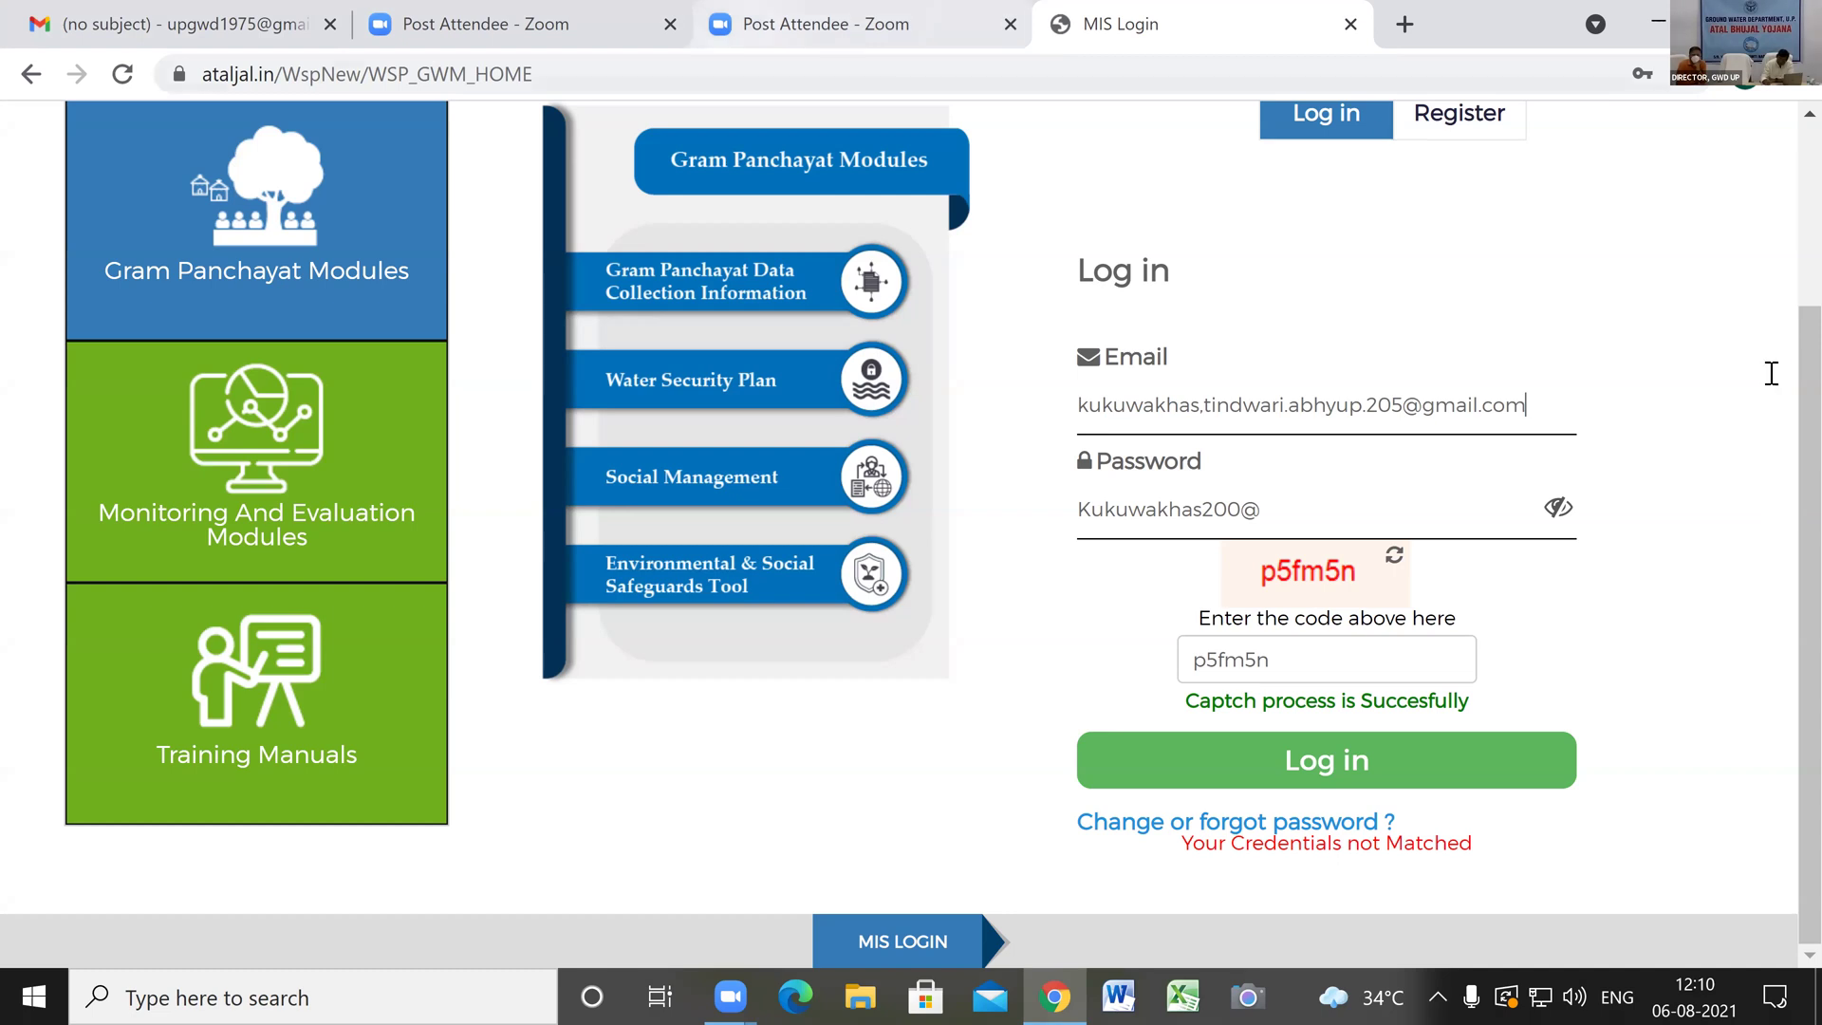
# - Replace the old login e-mail with the department account's address and type the account password
pyautogui.moveTo(1089, 406); pyautogui.dragTo(1771, 373)
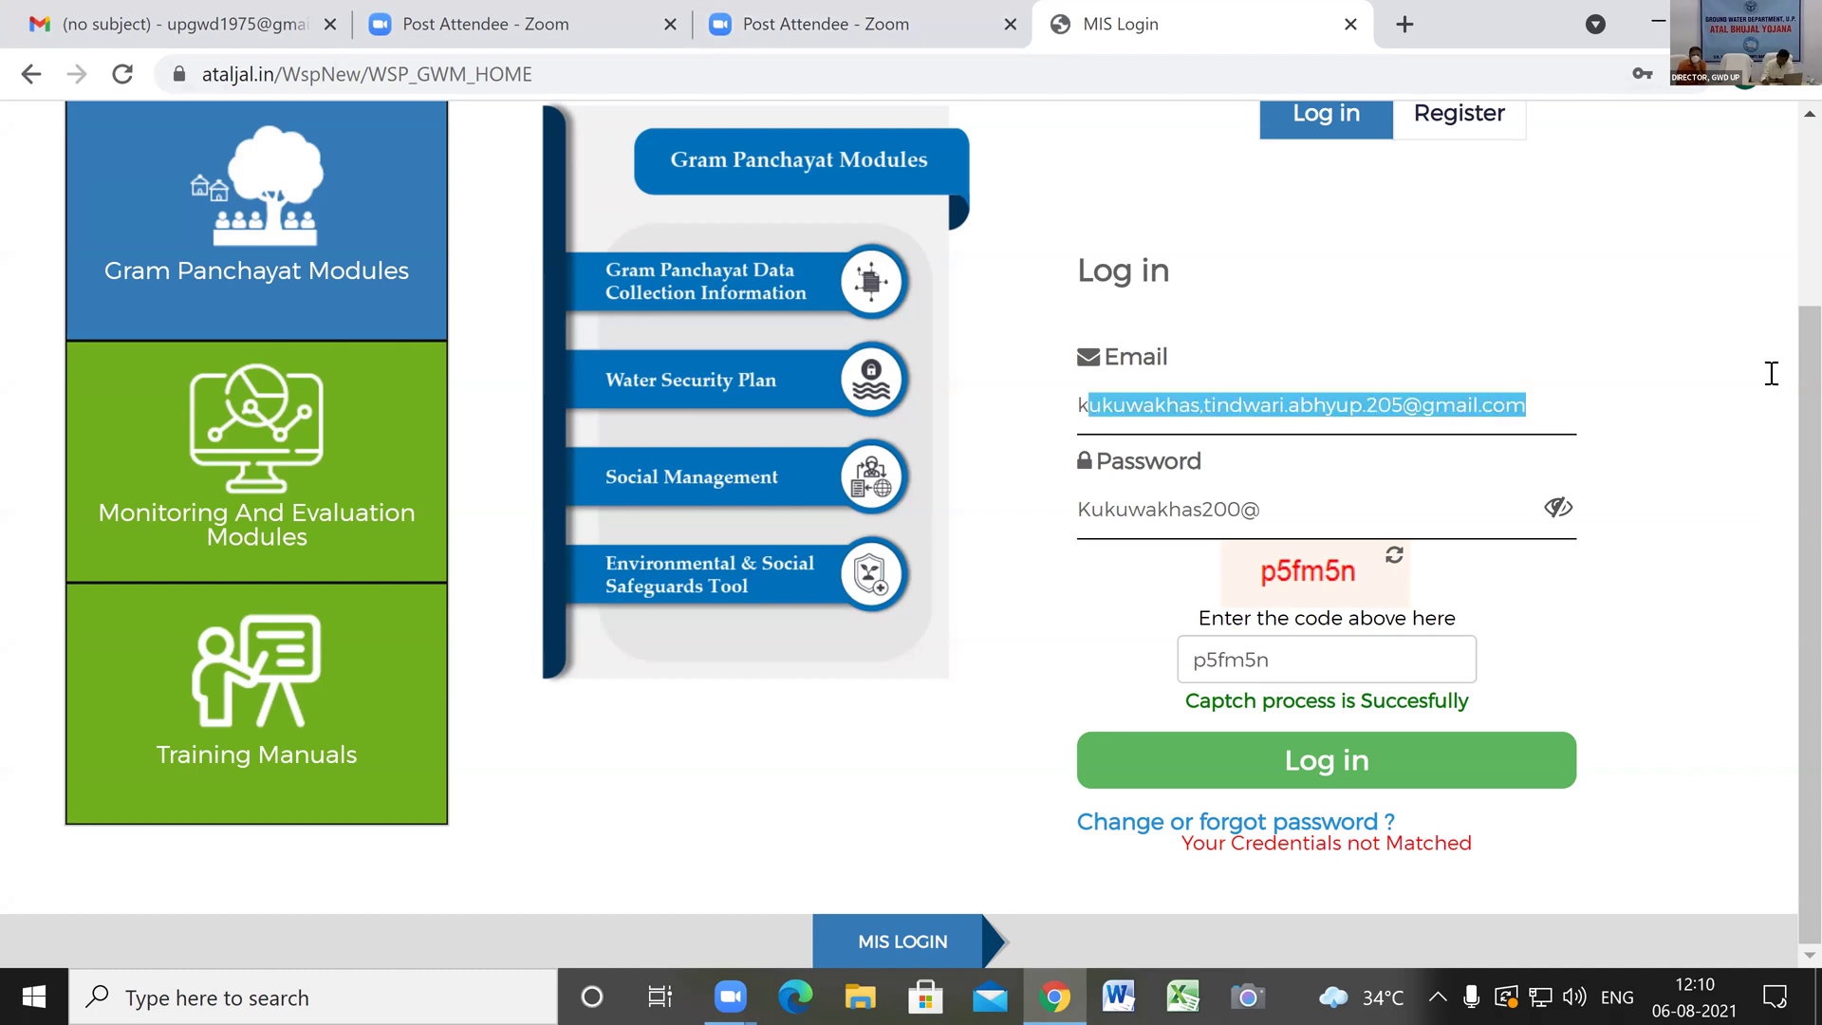
pyautogui.hotkey('ctrl', 'a')
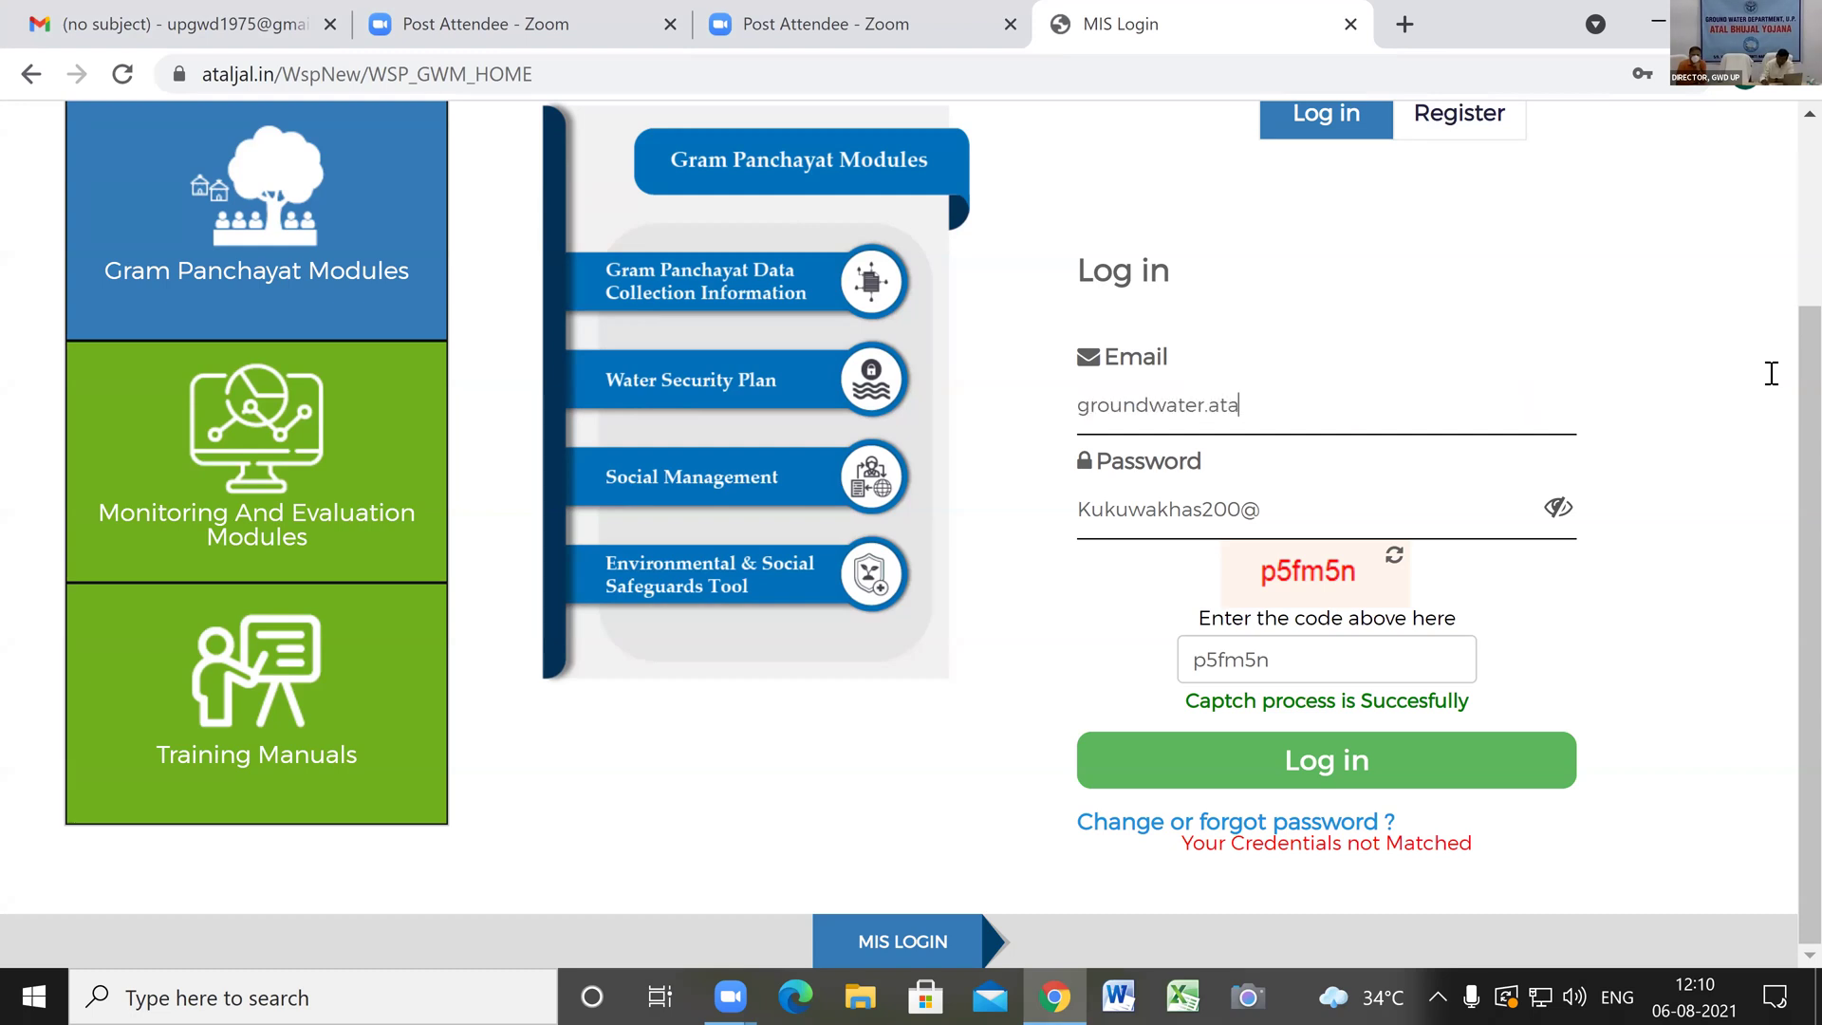
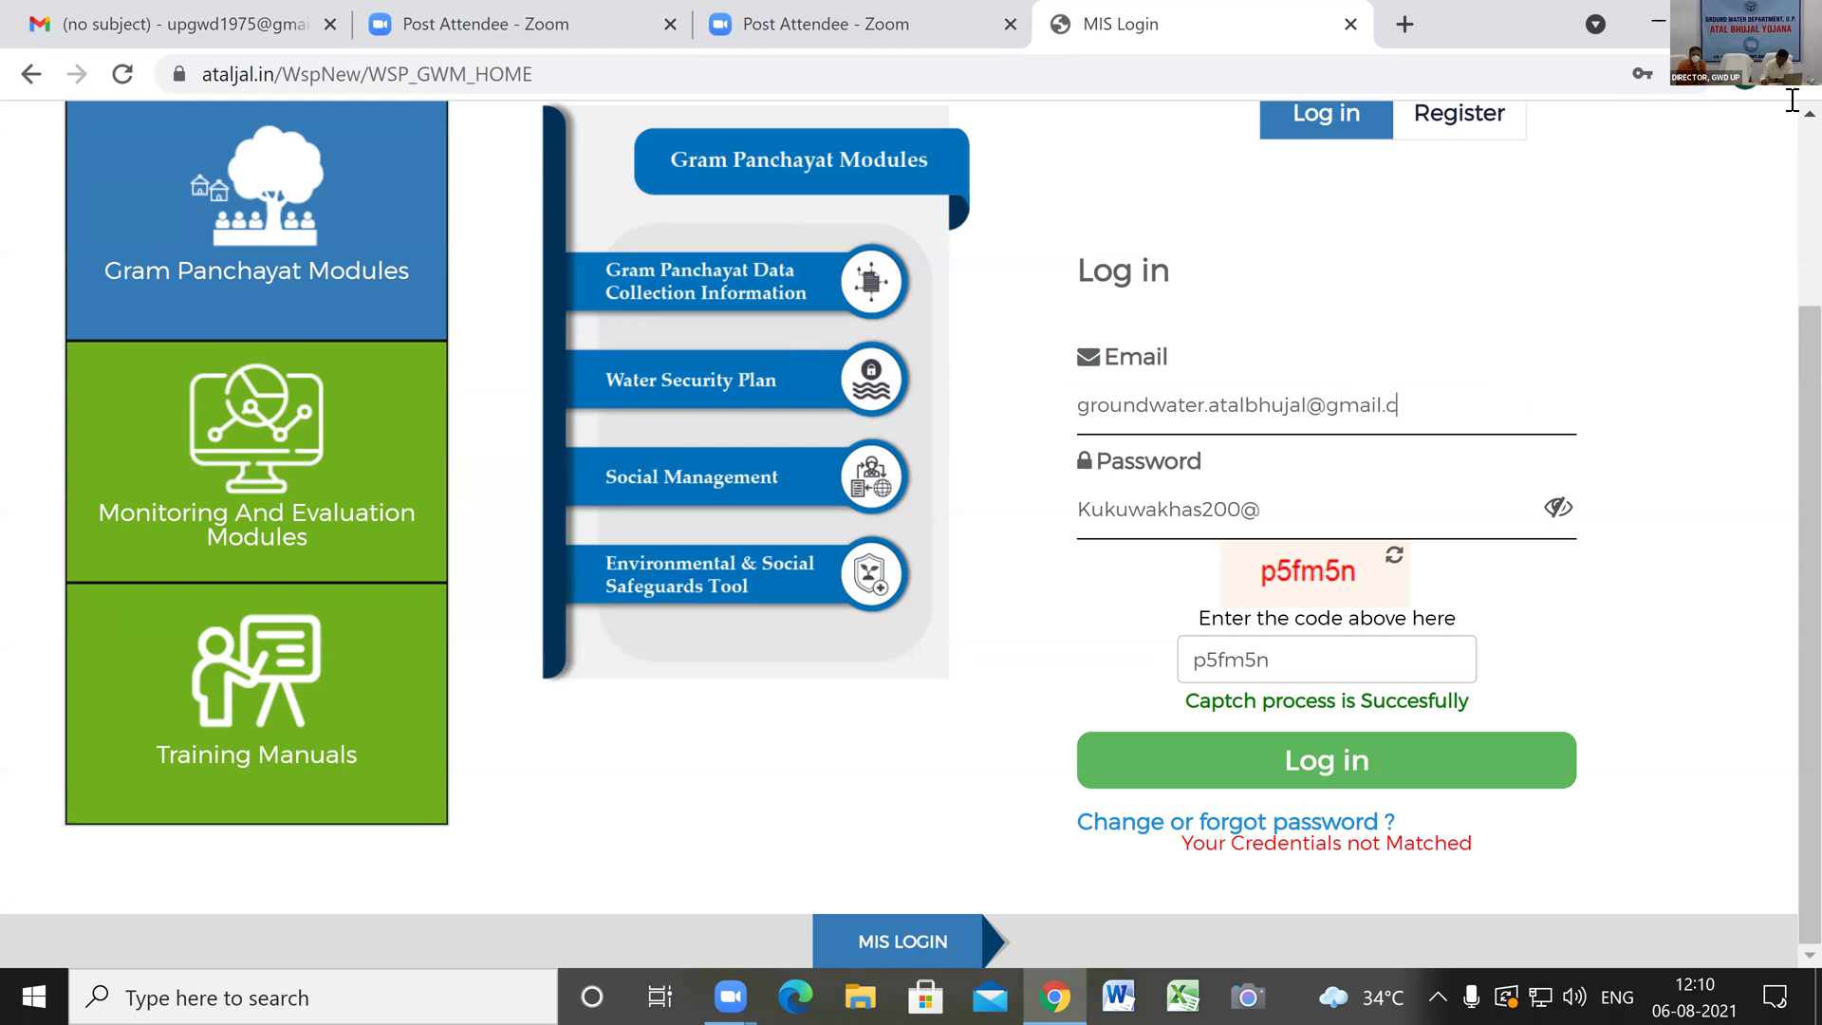
pyautogui.press('Tab')
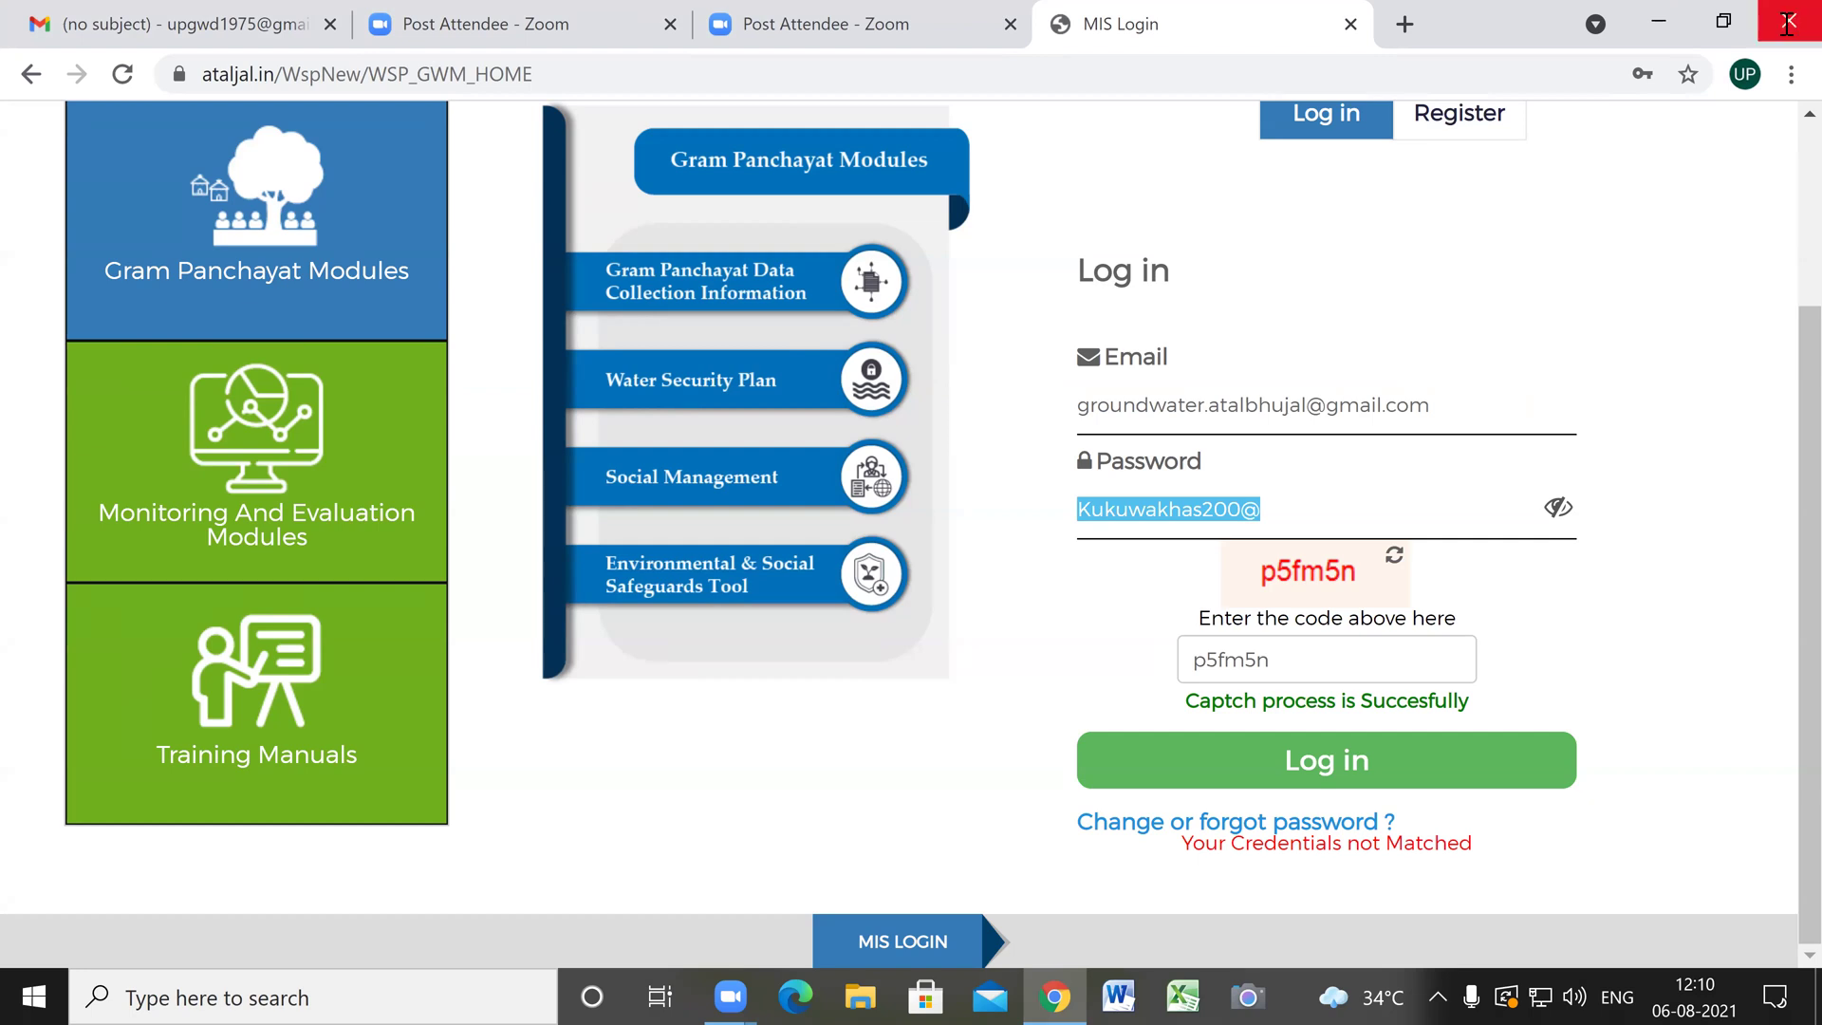
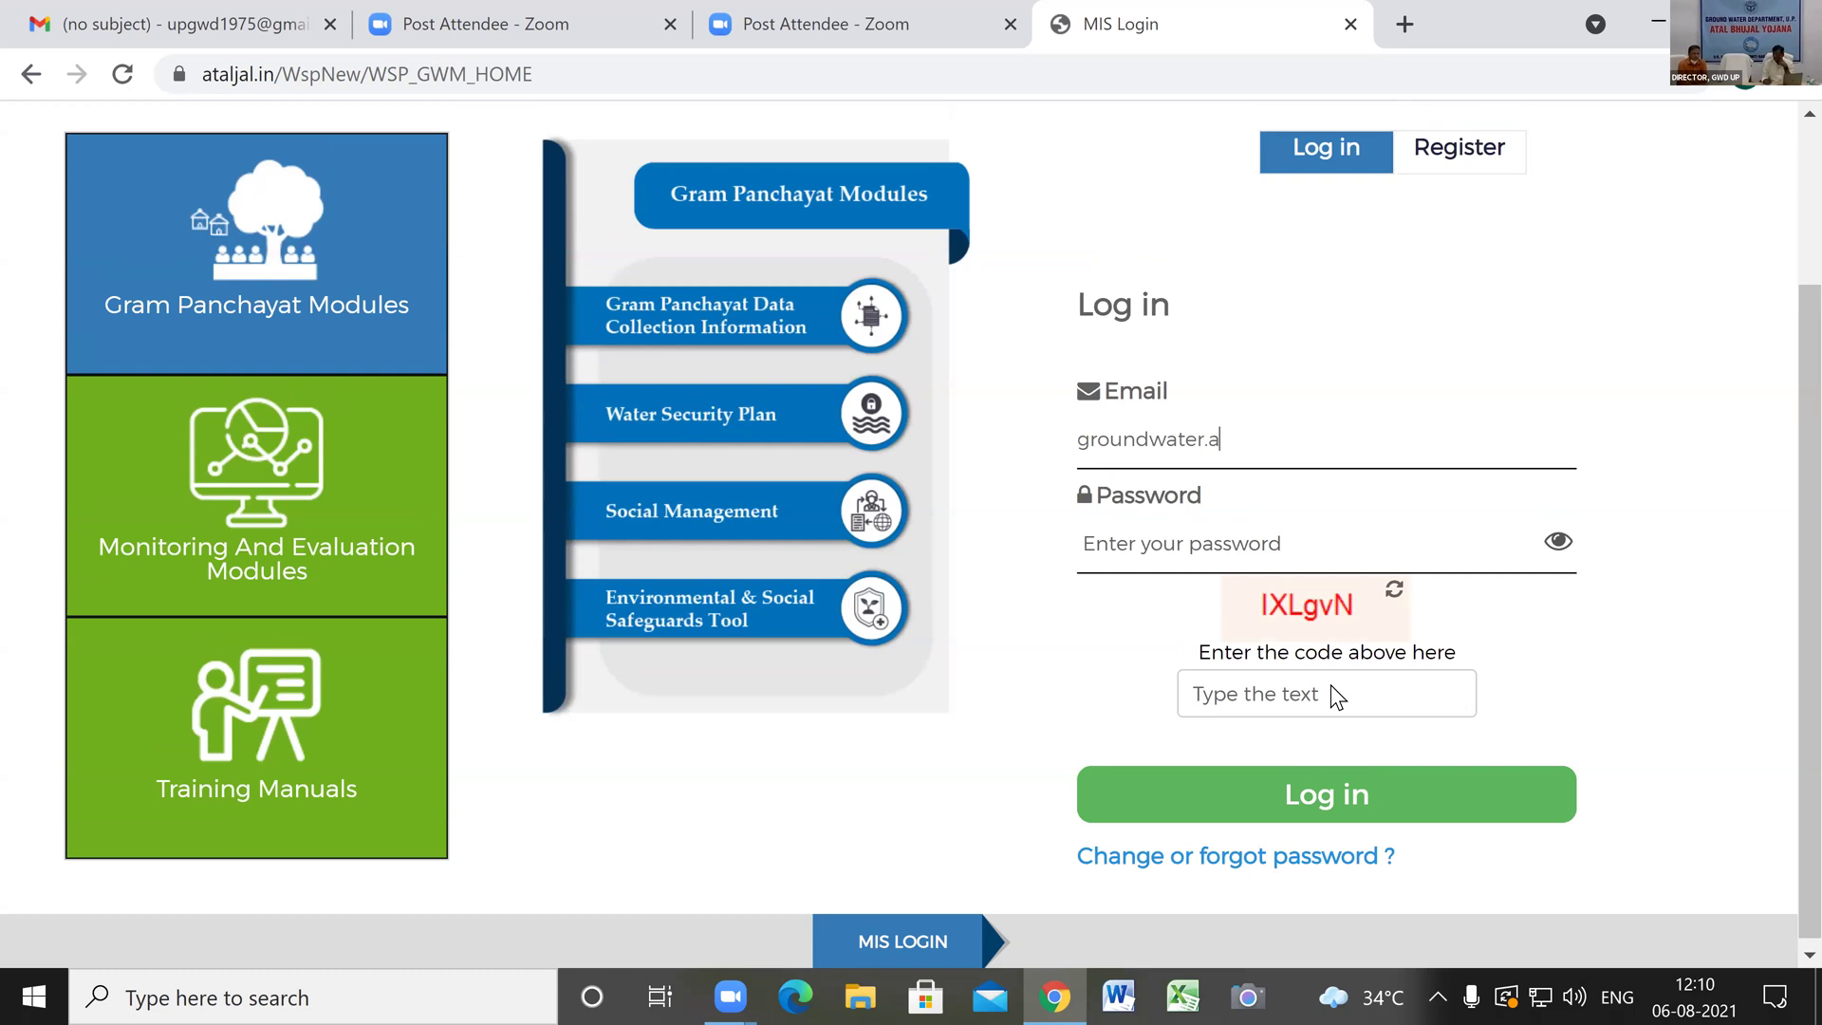
# - Complete the department e-mail, paste the password, enter the displayed captcha code and log in to the MIS
pyautogui.press('Tab')
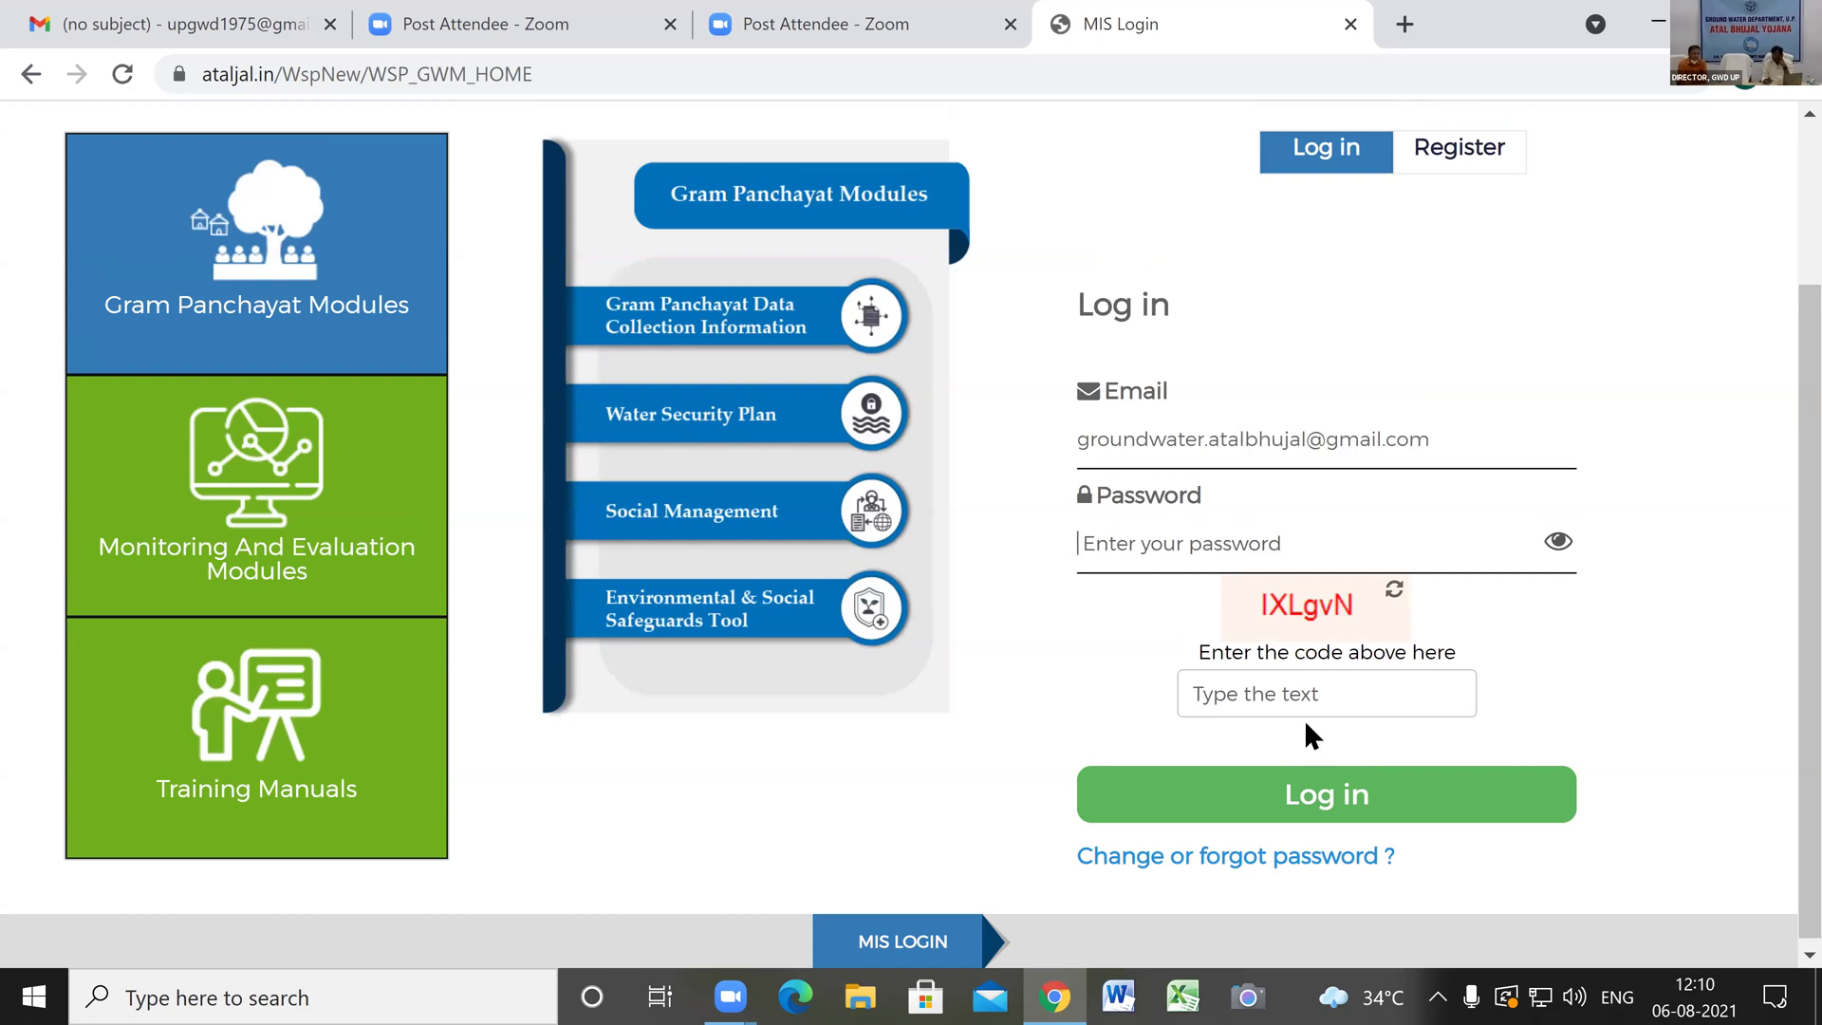
pyautogui.hotkey('ctrl', 'v')
pyautogui.click(1306, 696)
pyautogui.write('IX')
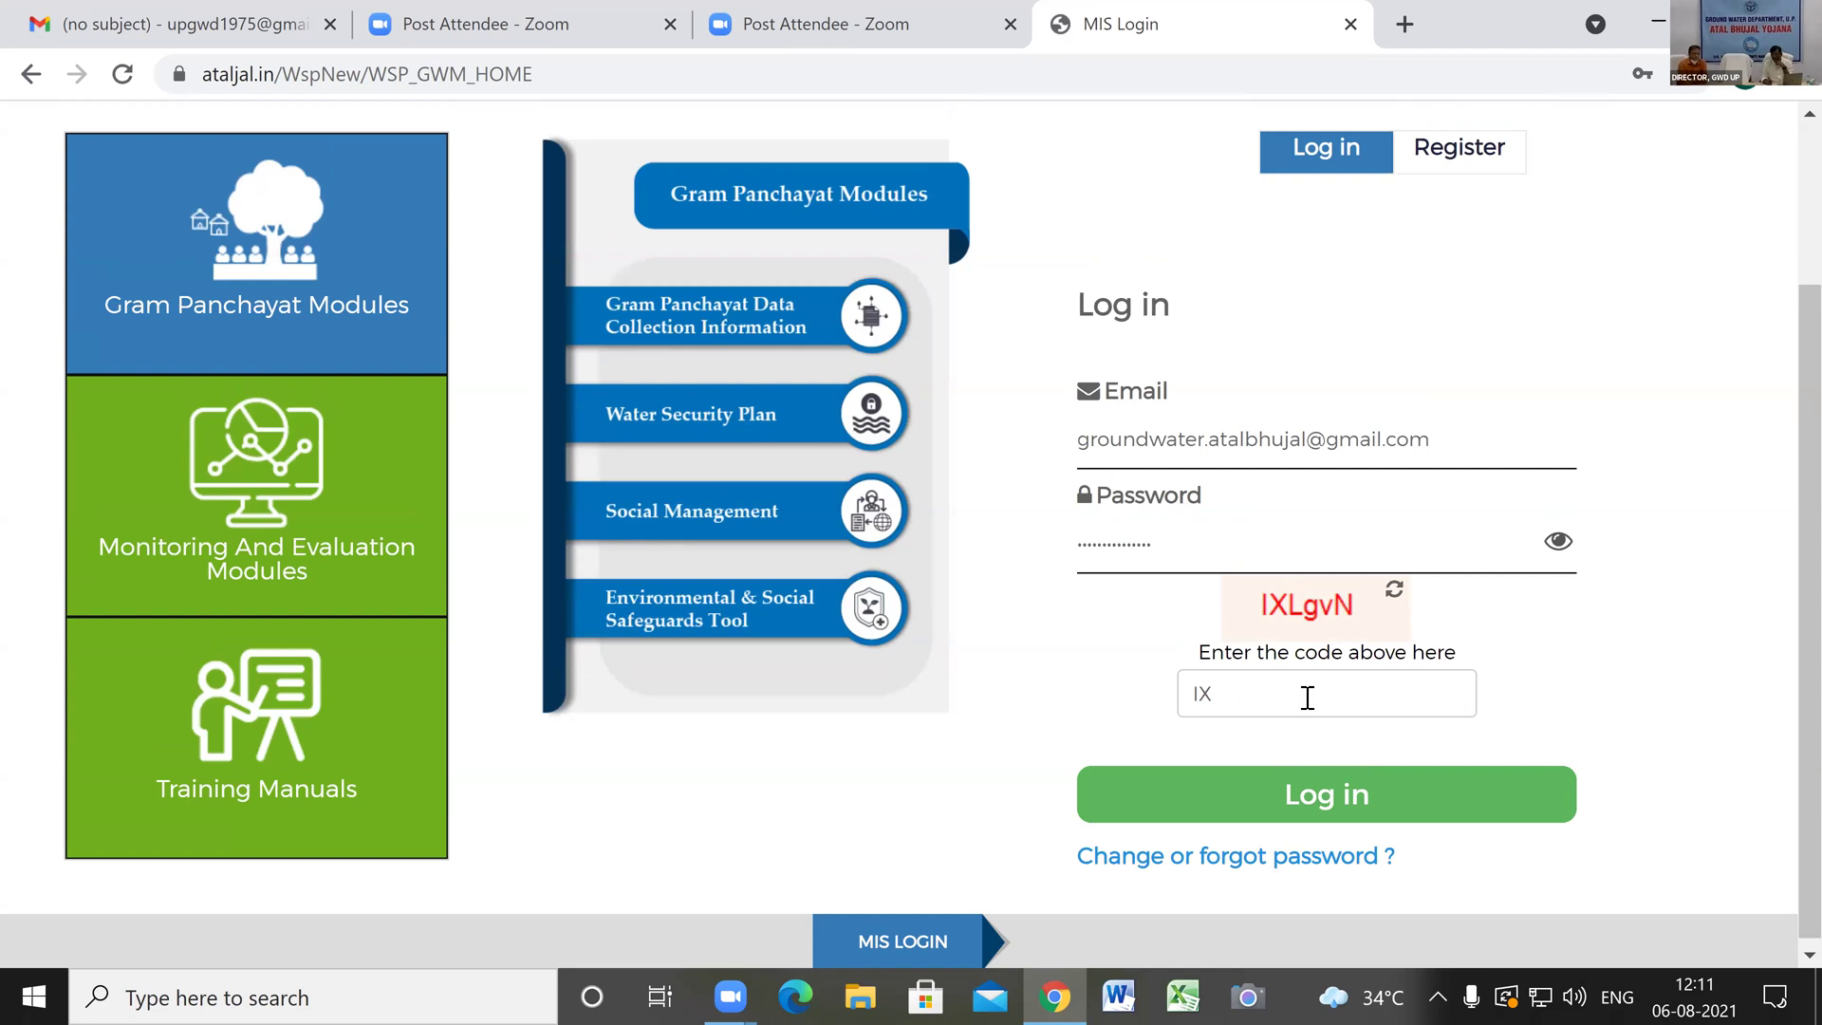
pyautogui.write('LgvN')
pyautogui.click(1294, 793)
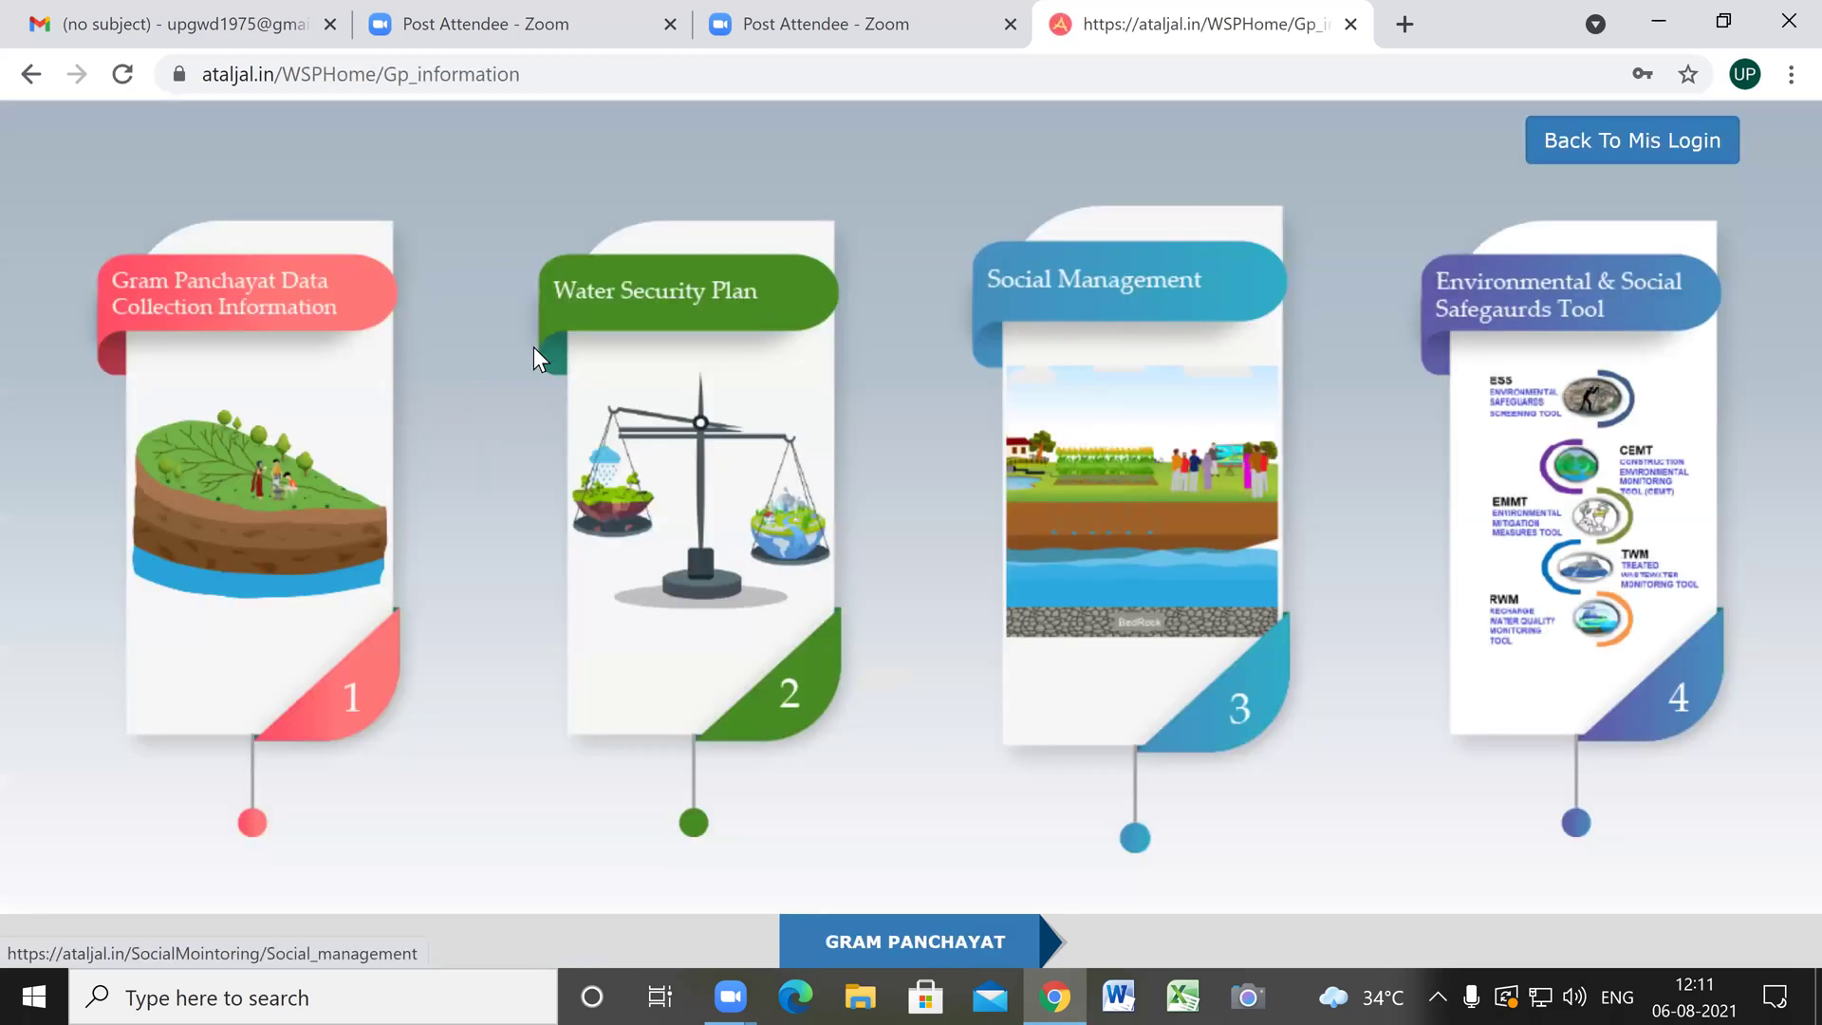
# - Open the Water Security Plan module (card 2) from the Gram Panchayat modules page
pyautogui.click(533, 346)
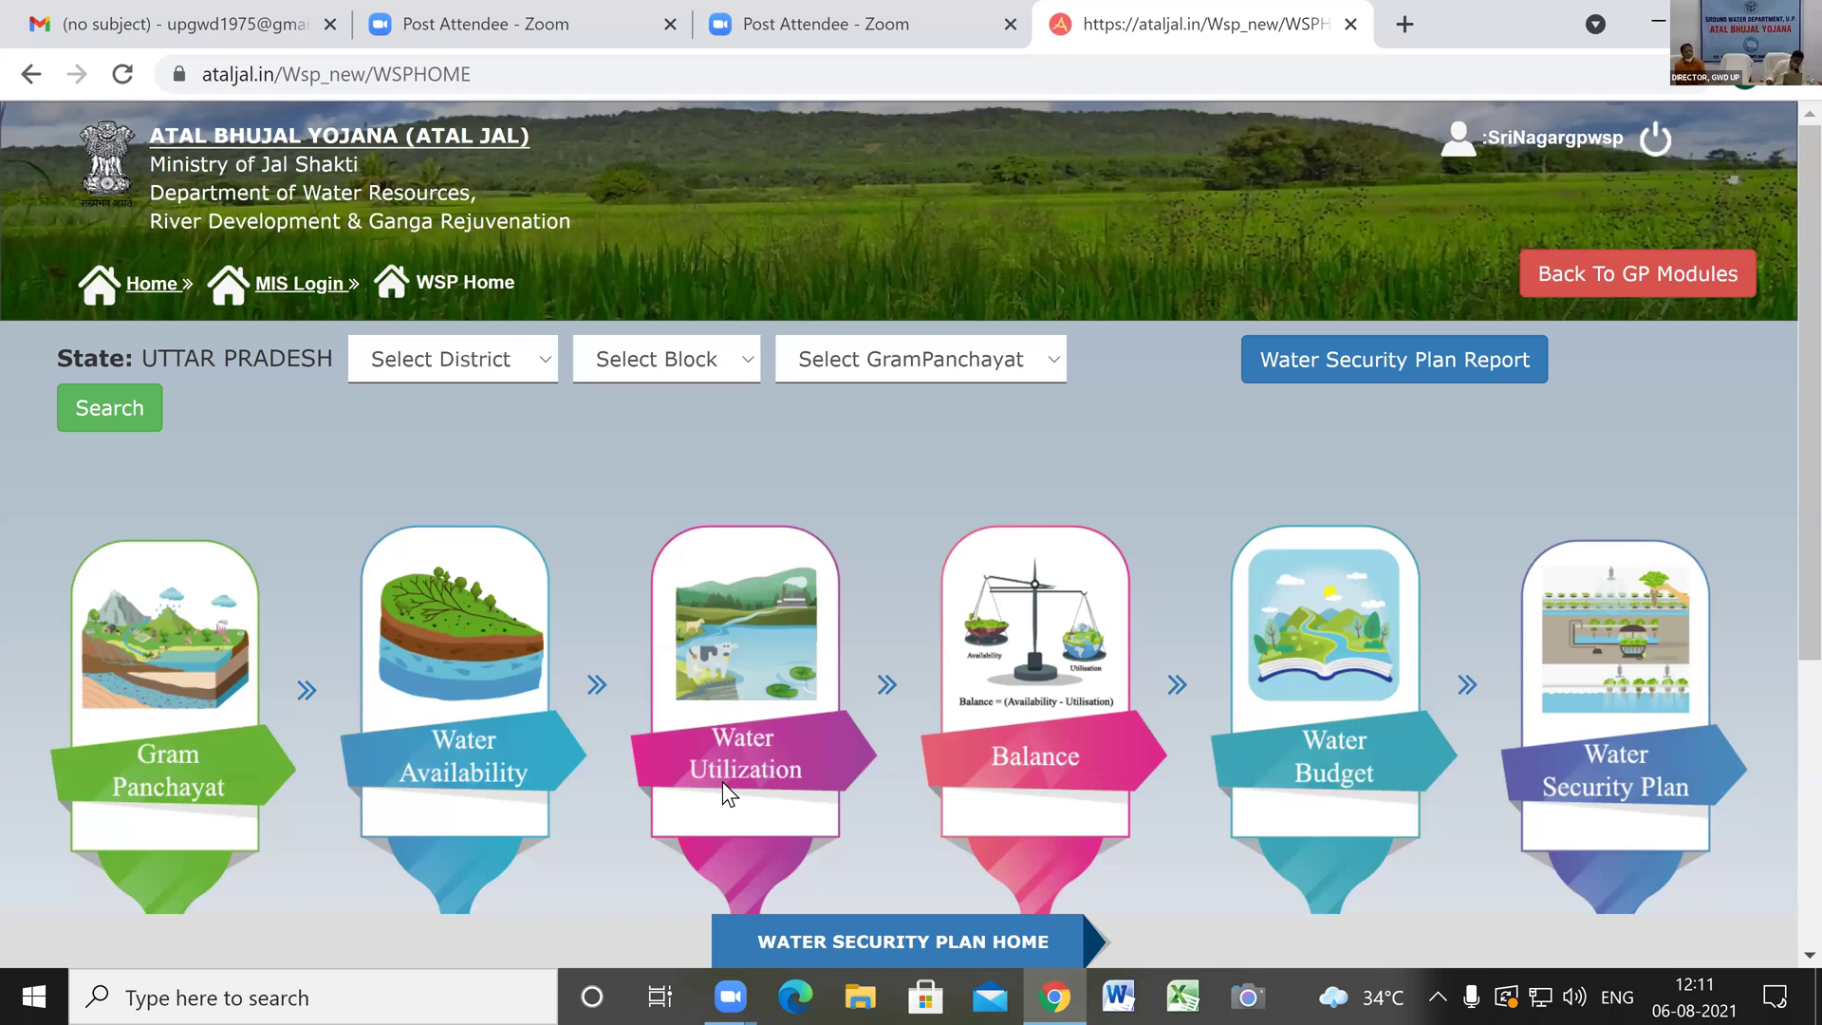
# - Open the Select District dropdown on the Uttar Pradesh WSP Home page
pyautogui.click(475, 360)
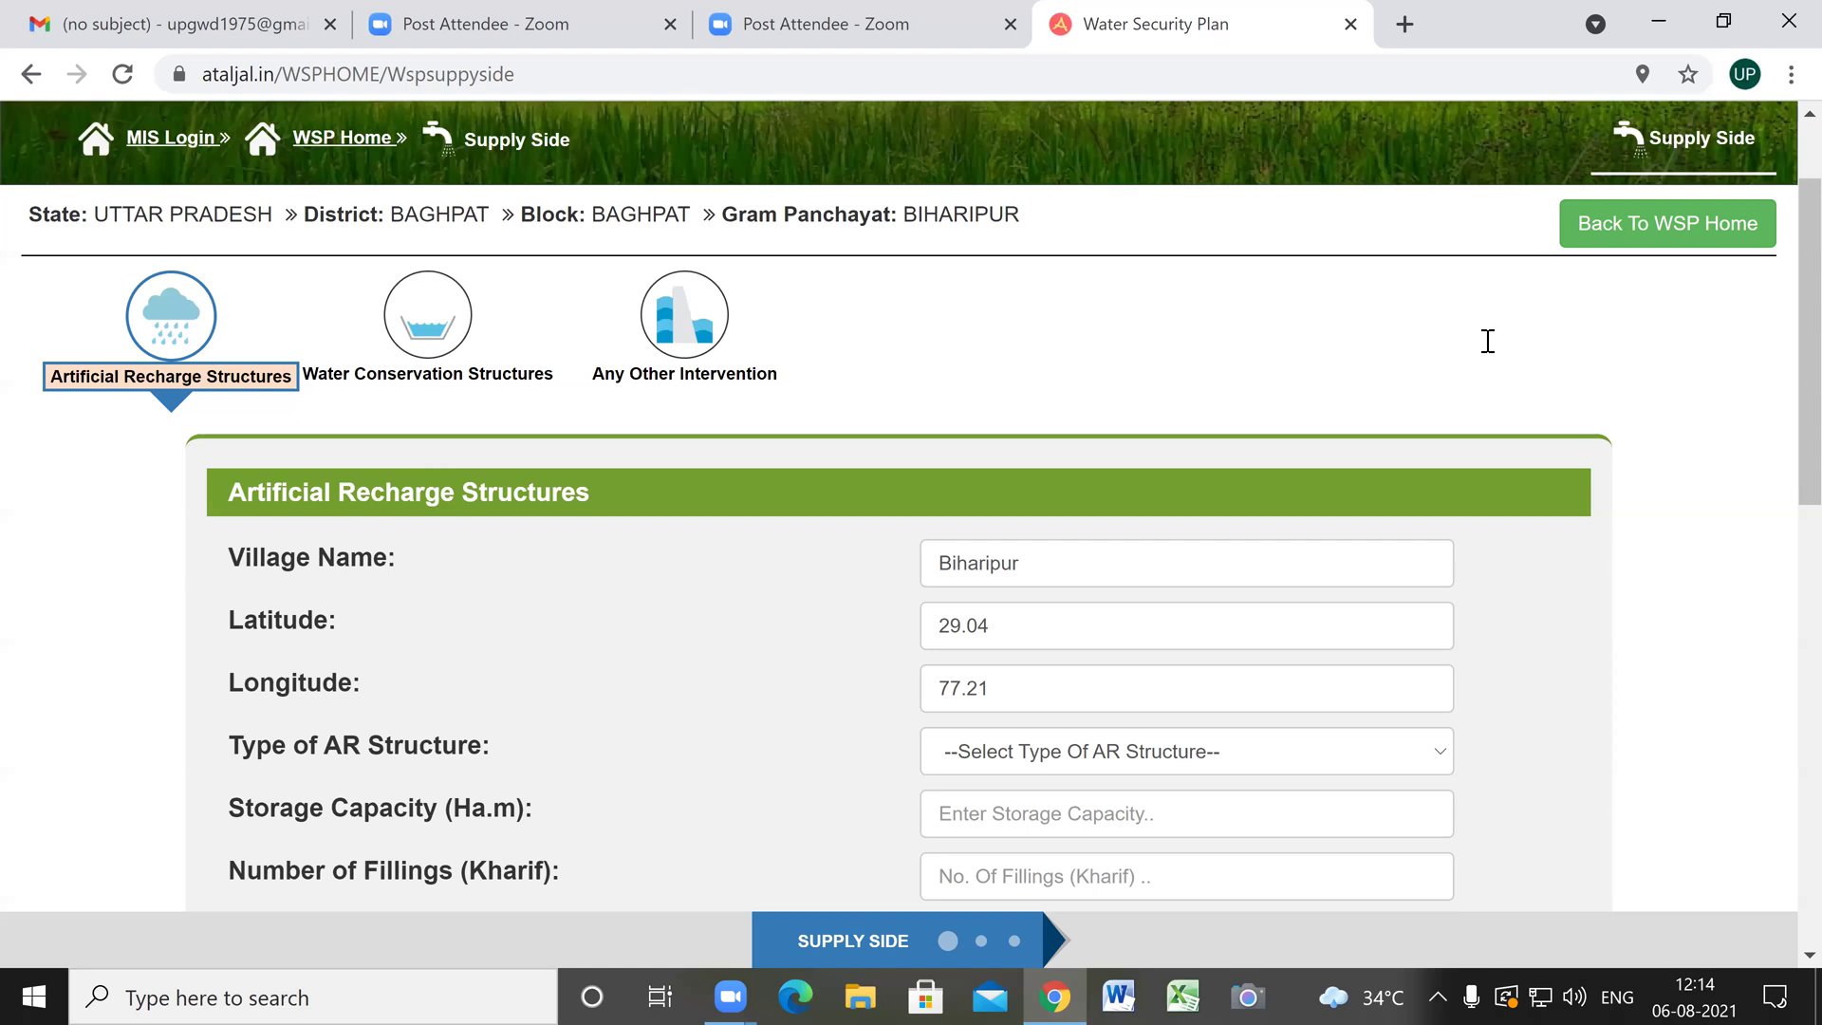
pyautogui.scroll(-1, 1487, 341)
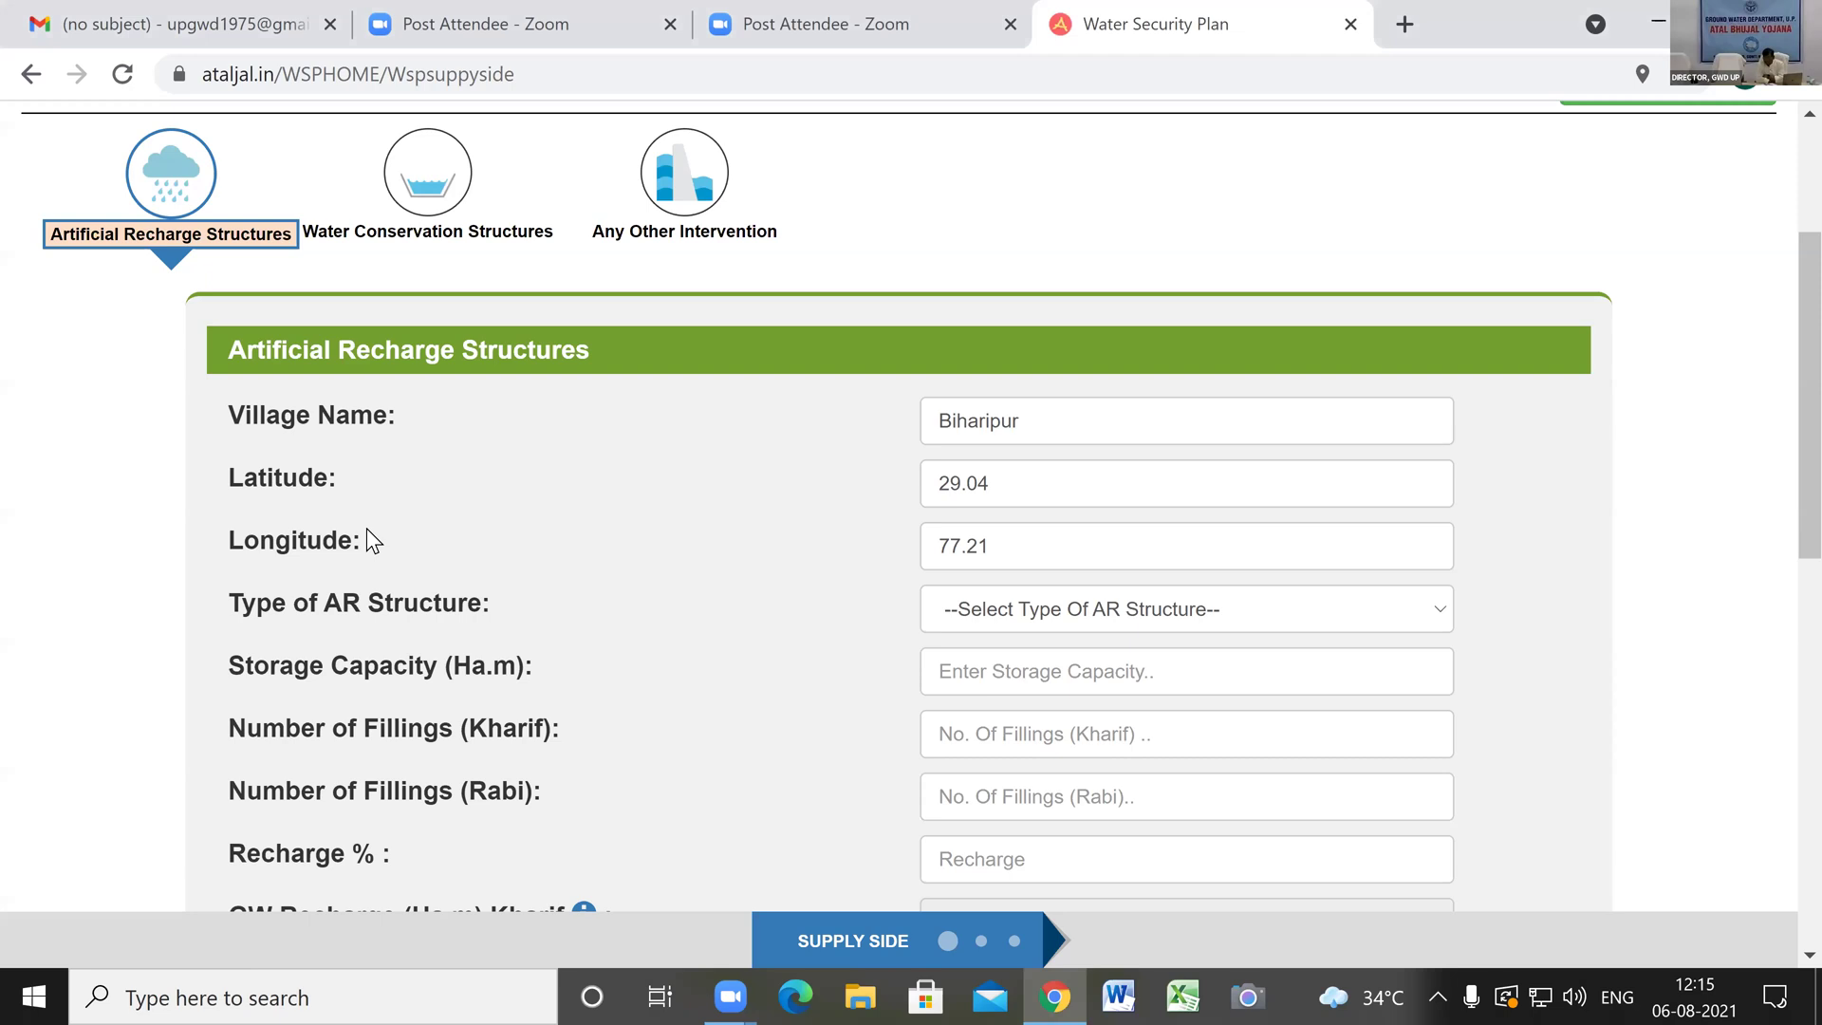
pyautogui.scroll(-1, 932, 415)
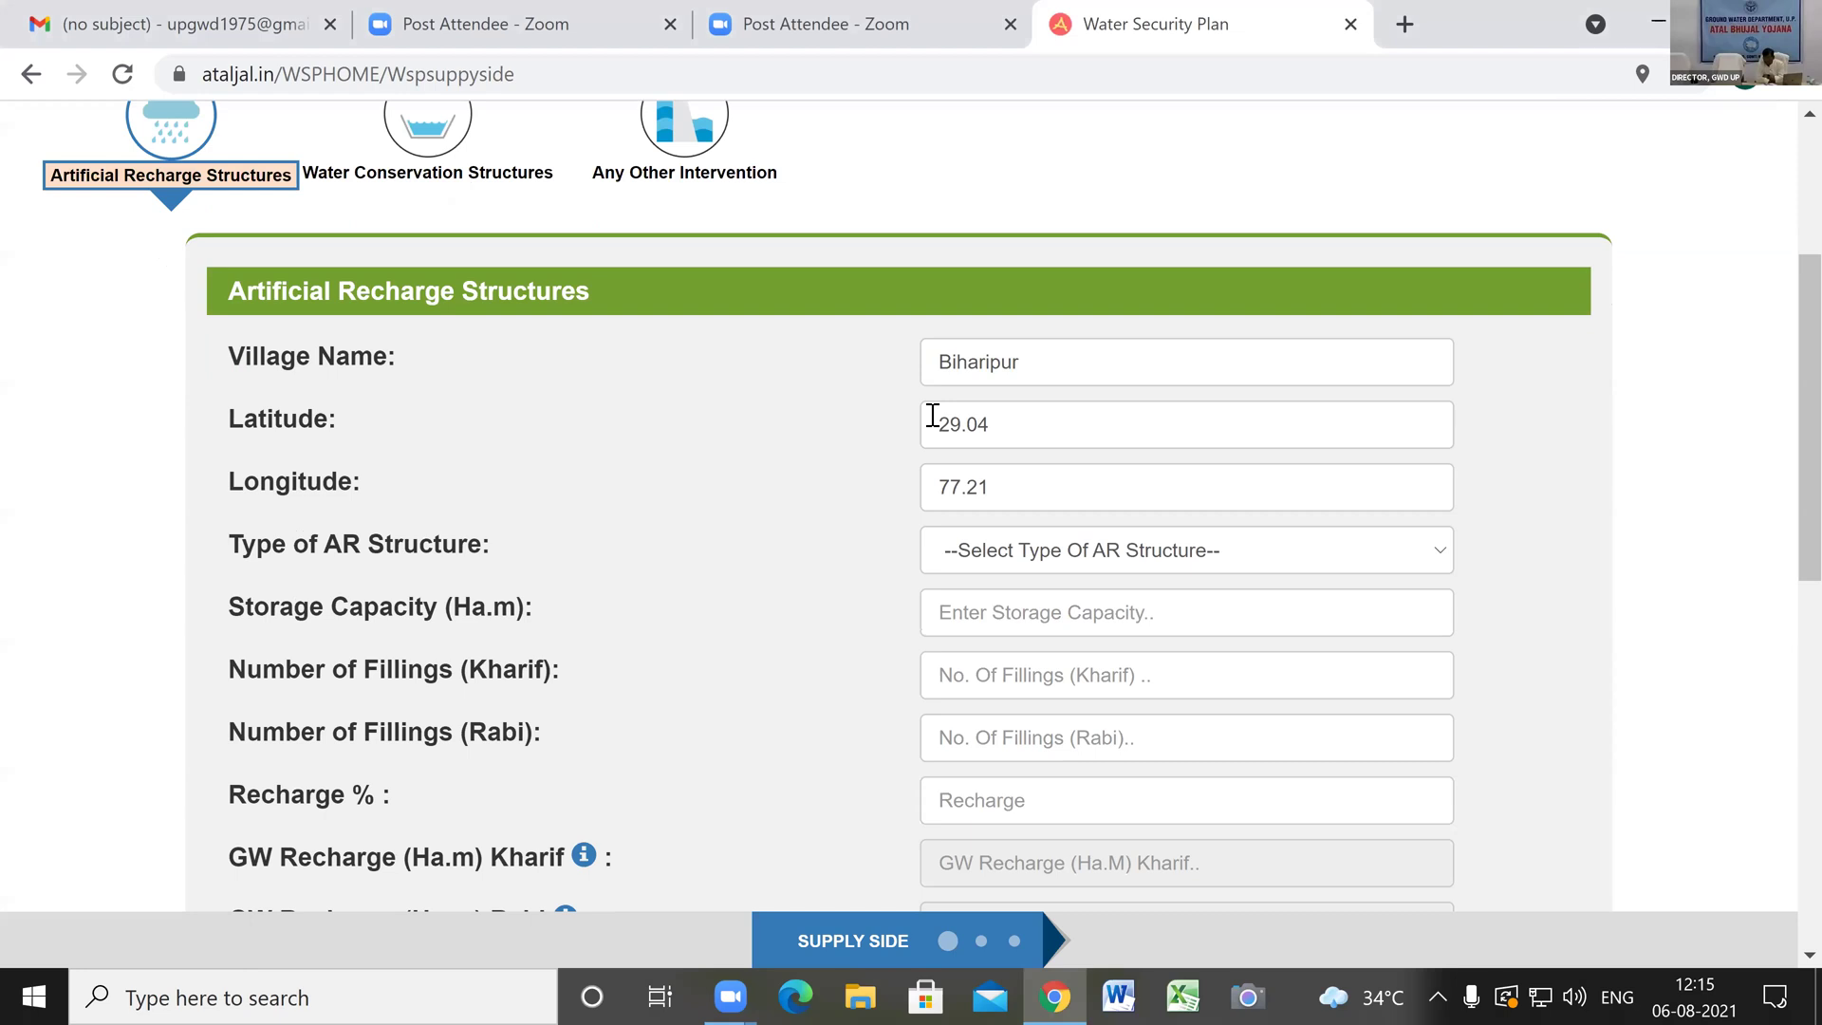
pyautogui.scroll(-4, 933, 415)
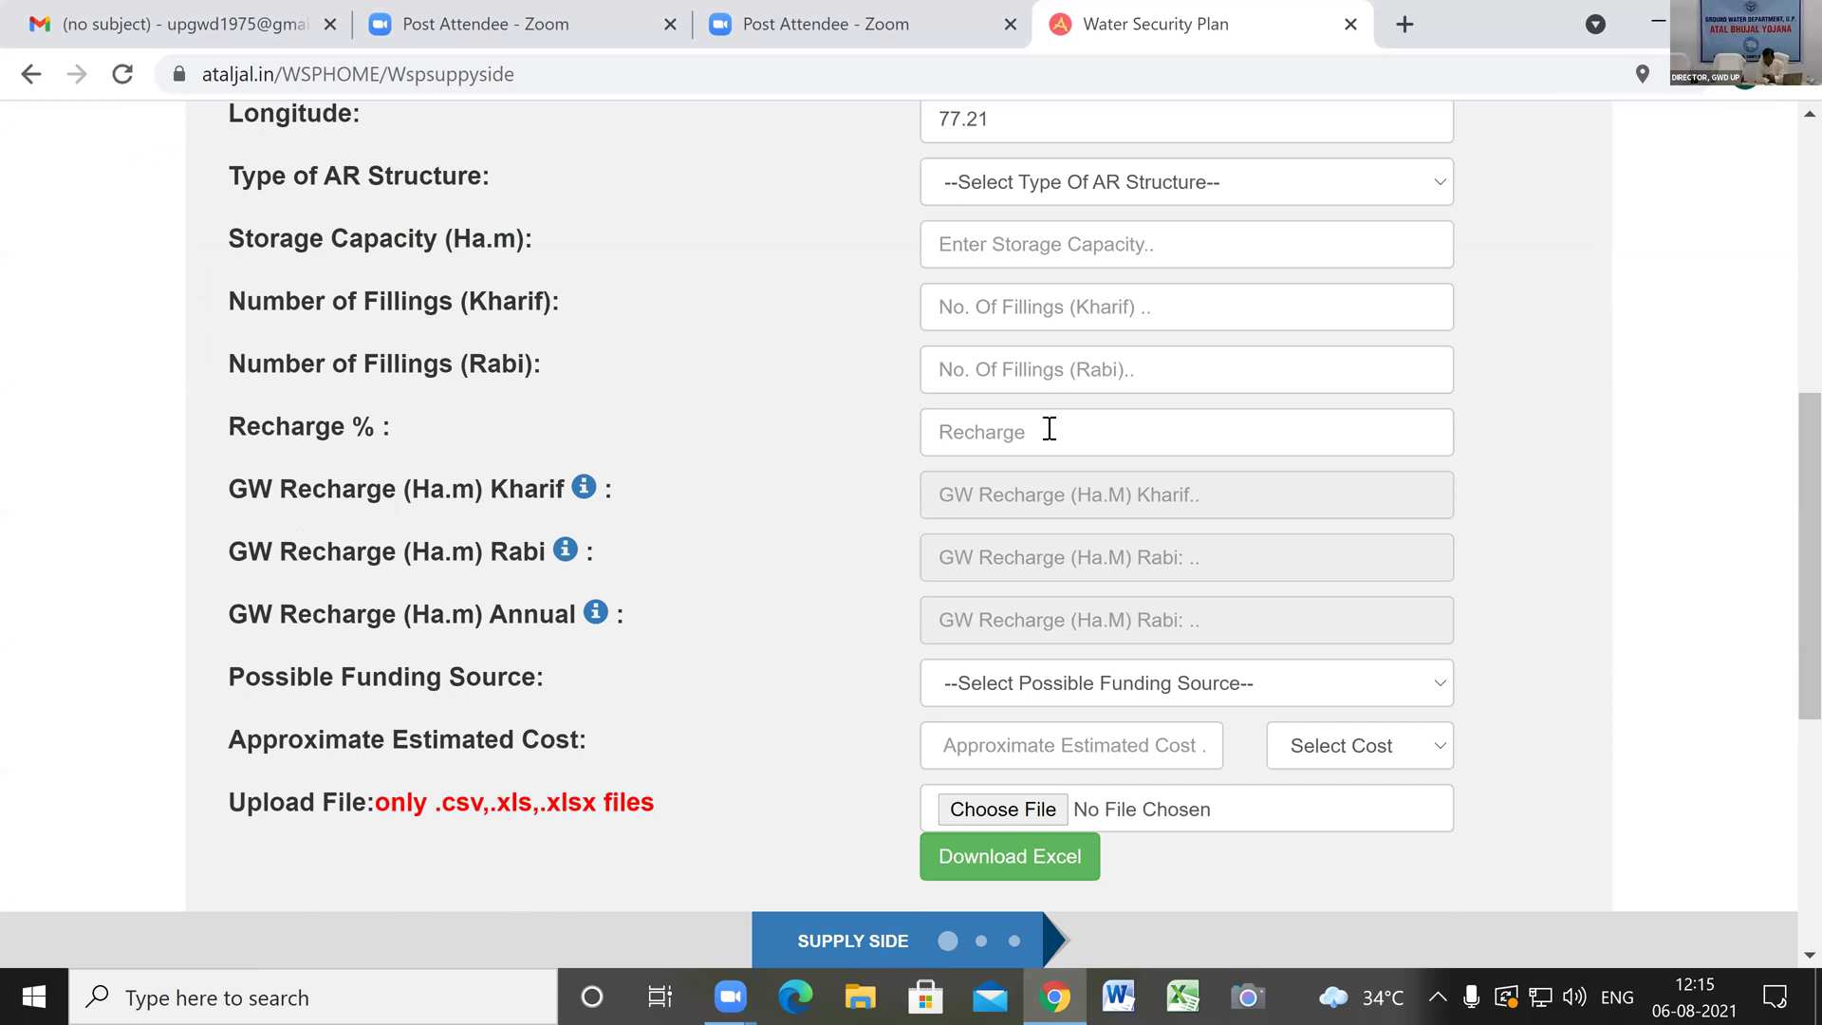
# - Show the structure types in the Type of AR Structure dropdown on Biharipur's supply-side form
pyautogui.scroll(1, 1049, 429)
pyautogui.click(1049, 327)
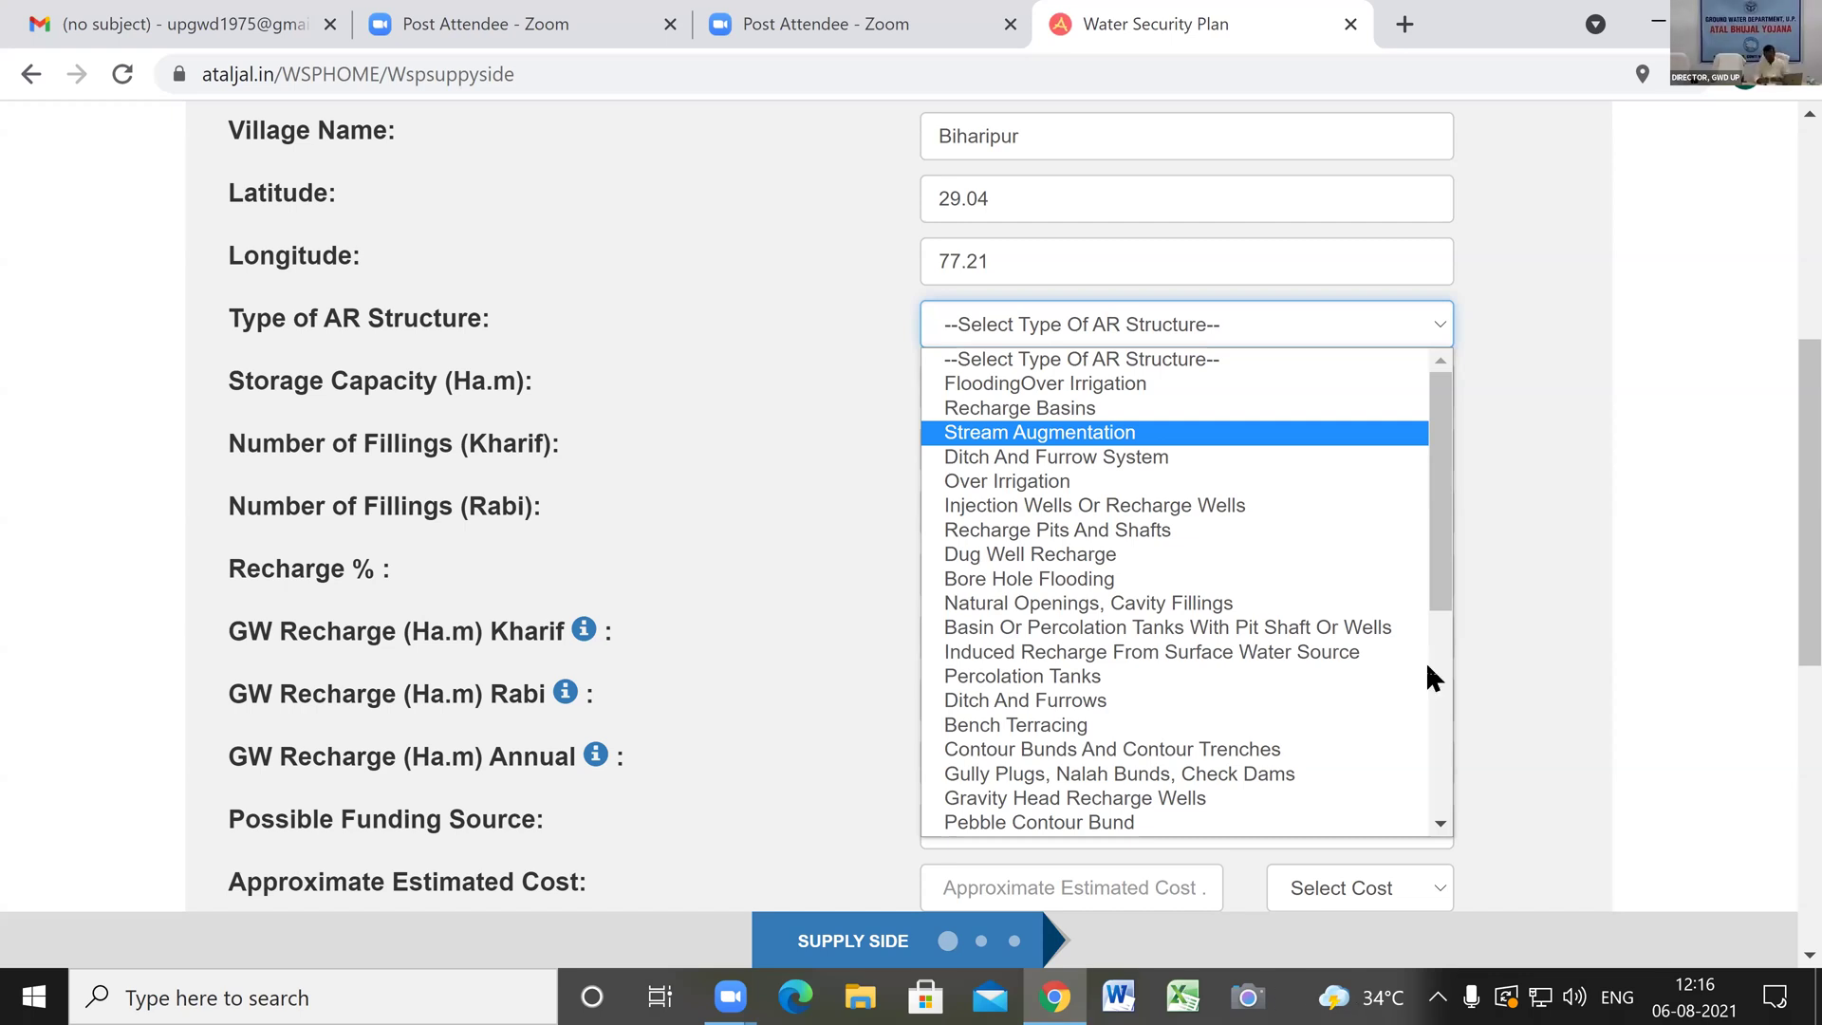
# - Scroll down through the rest of the supply-side recharge form and back up, leaving the structure type unset
pyautogui.scroll(-3, 1592, 640)
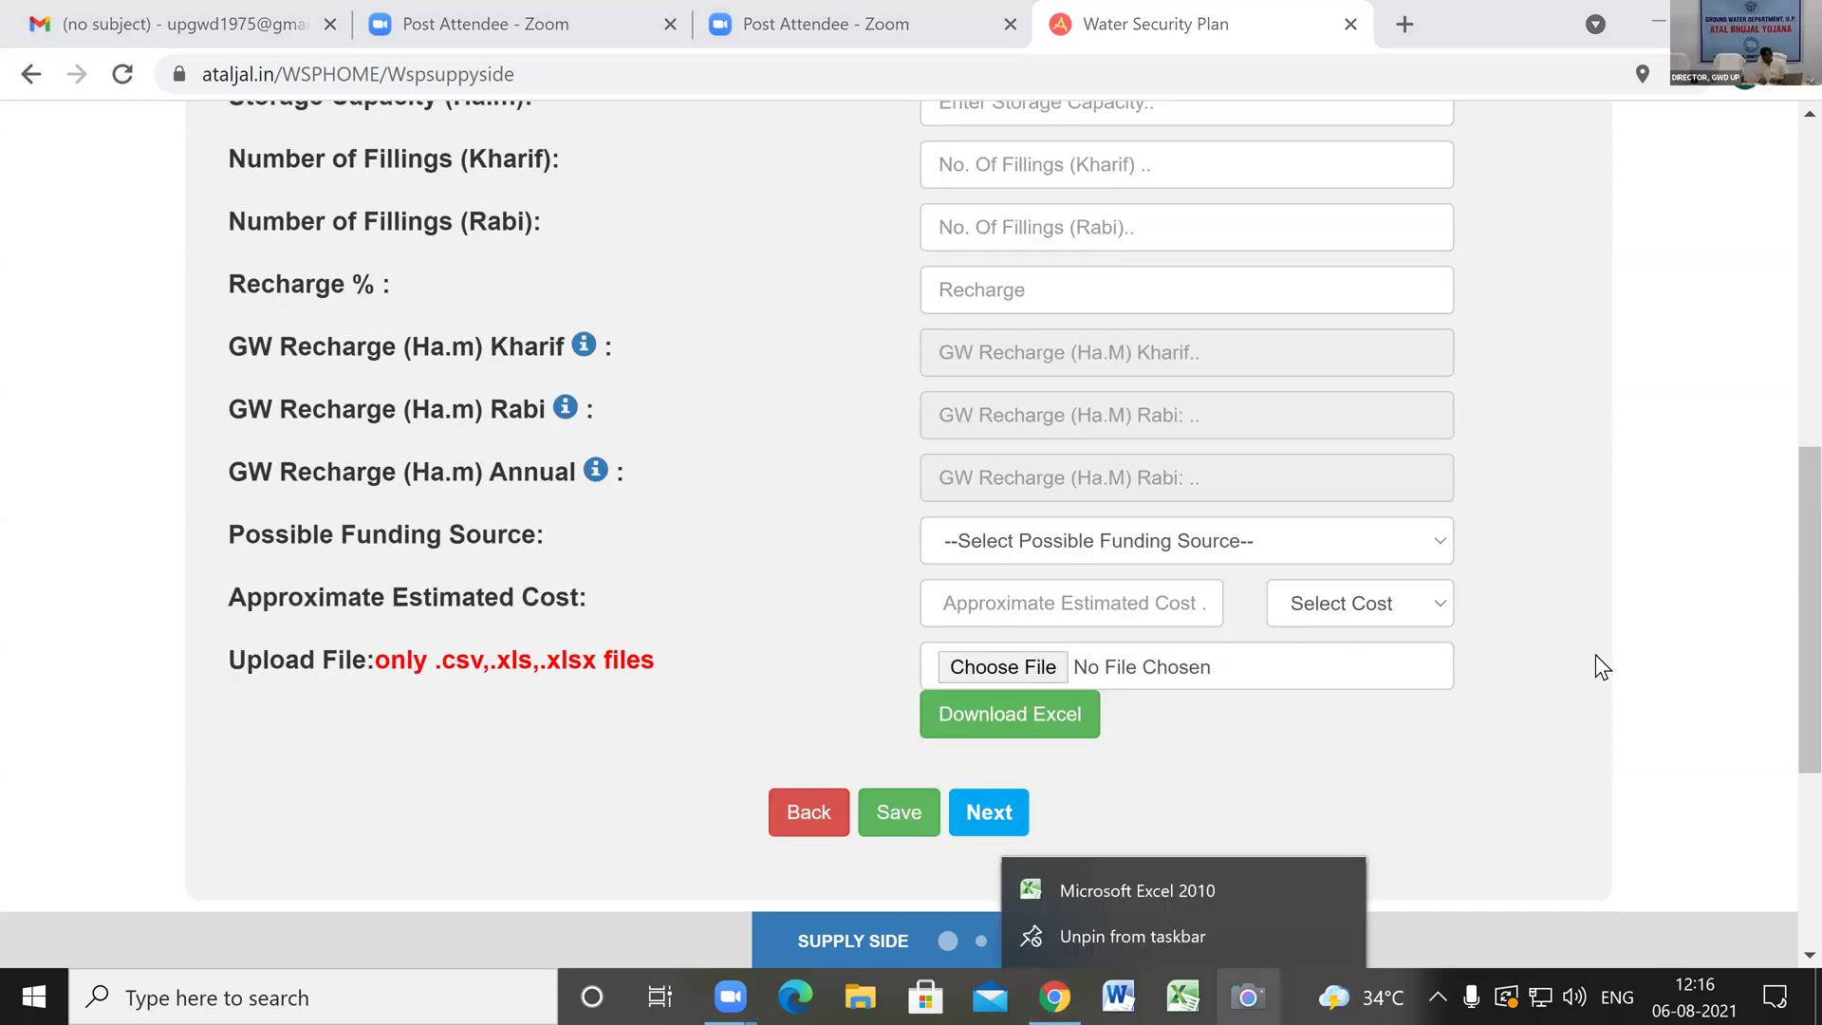
pyautogui.scroll(3, 1600, 659)
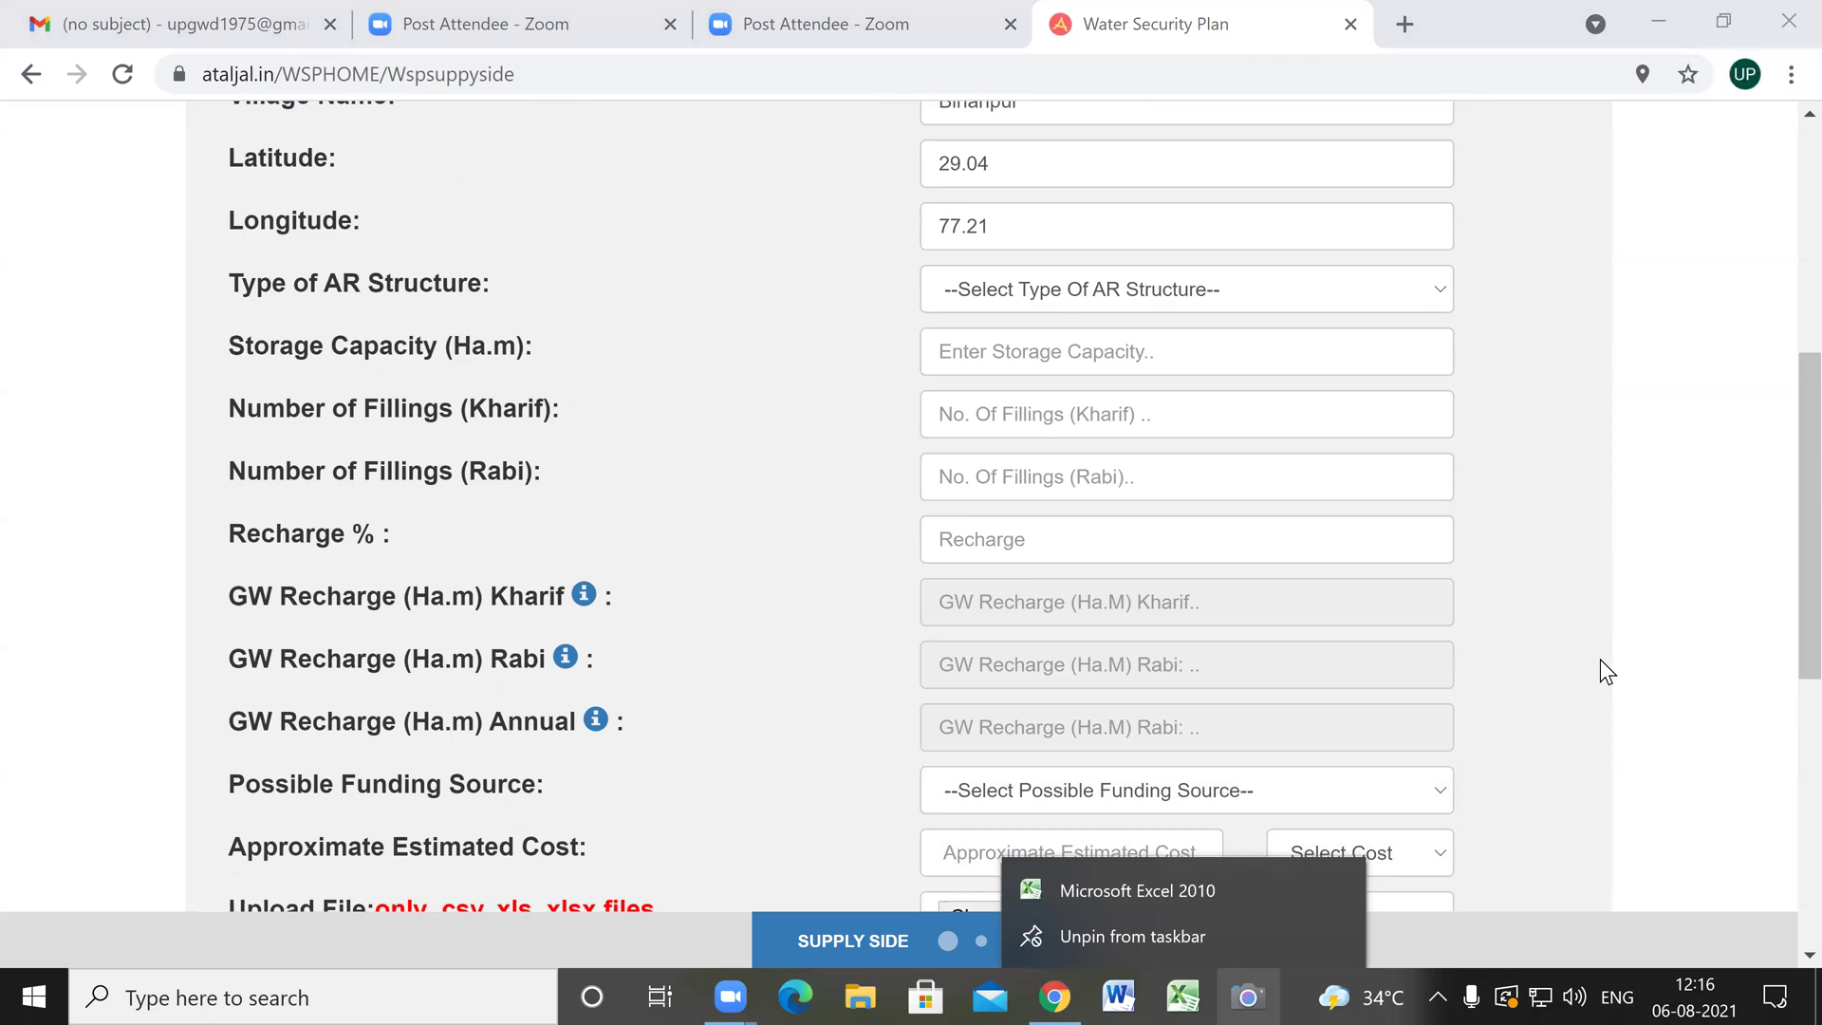
# - Close the Excel taskbar menu and return to the Biharipur recharge form in Chrome
pyautogui.scroll(1, 1600, 661)
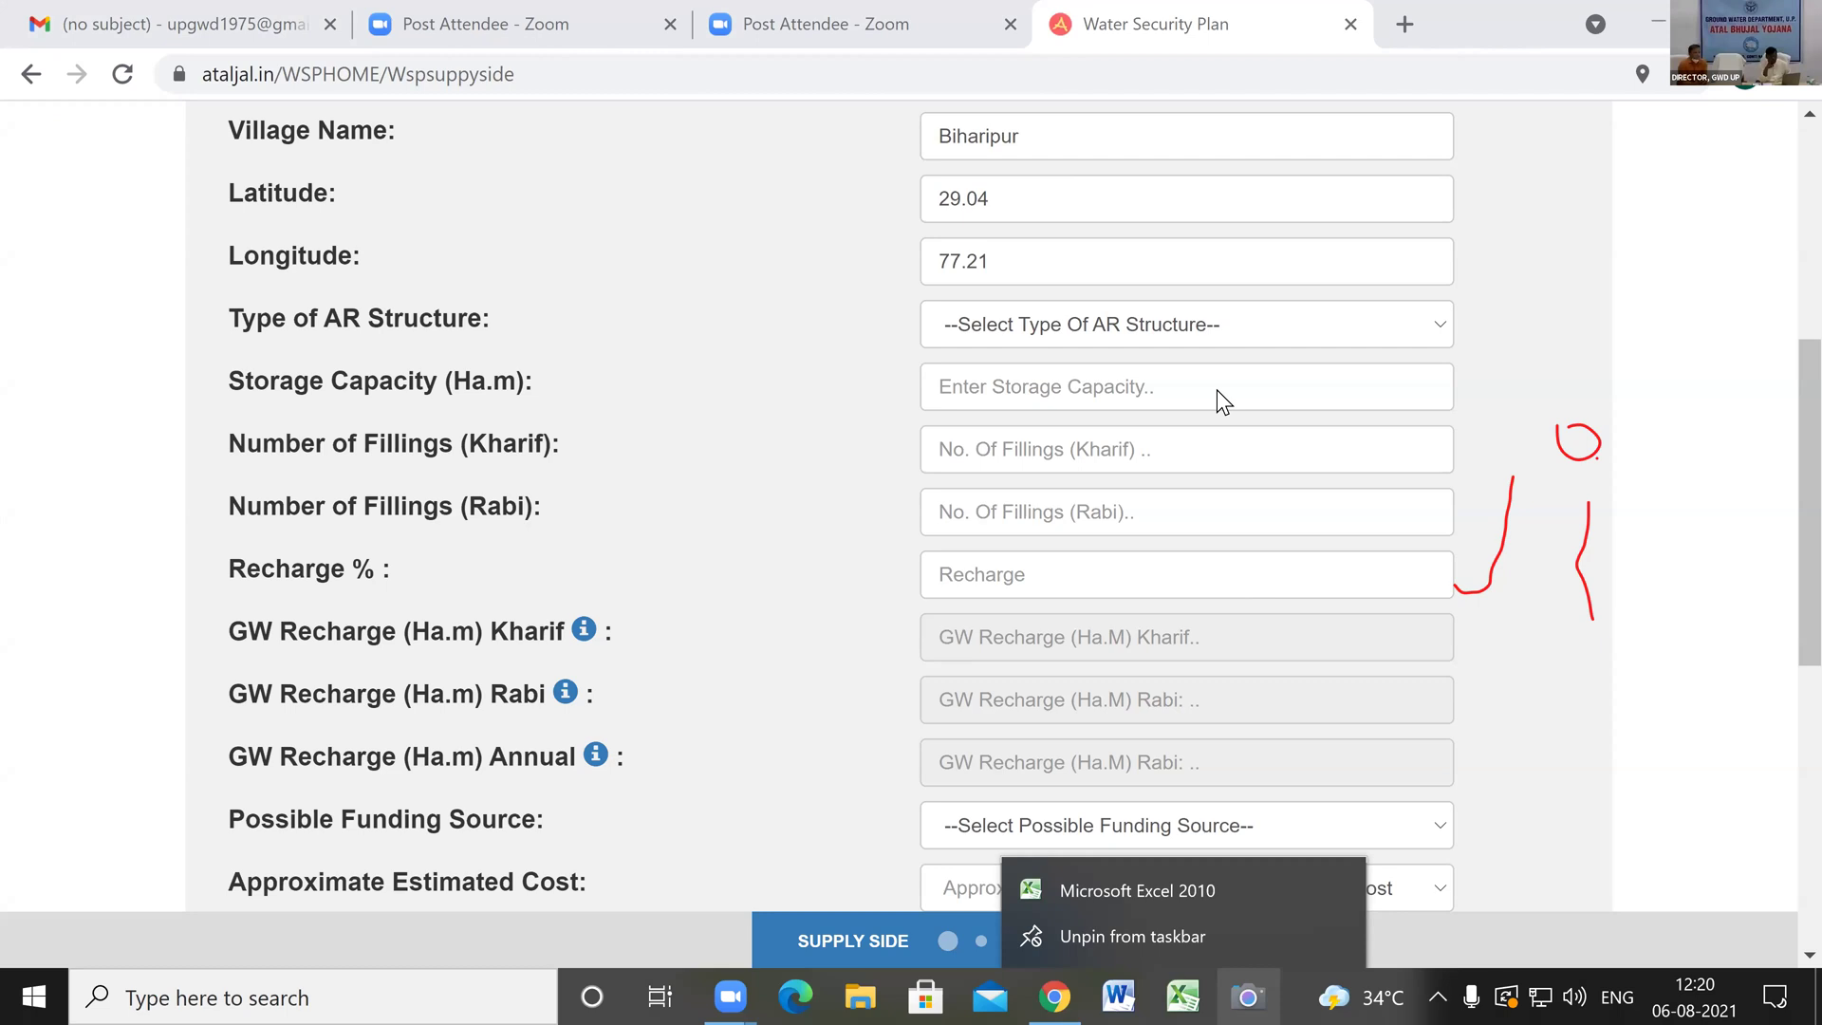
pyautogui.click(668, 589)
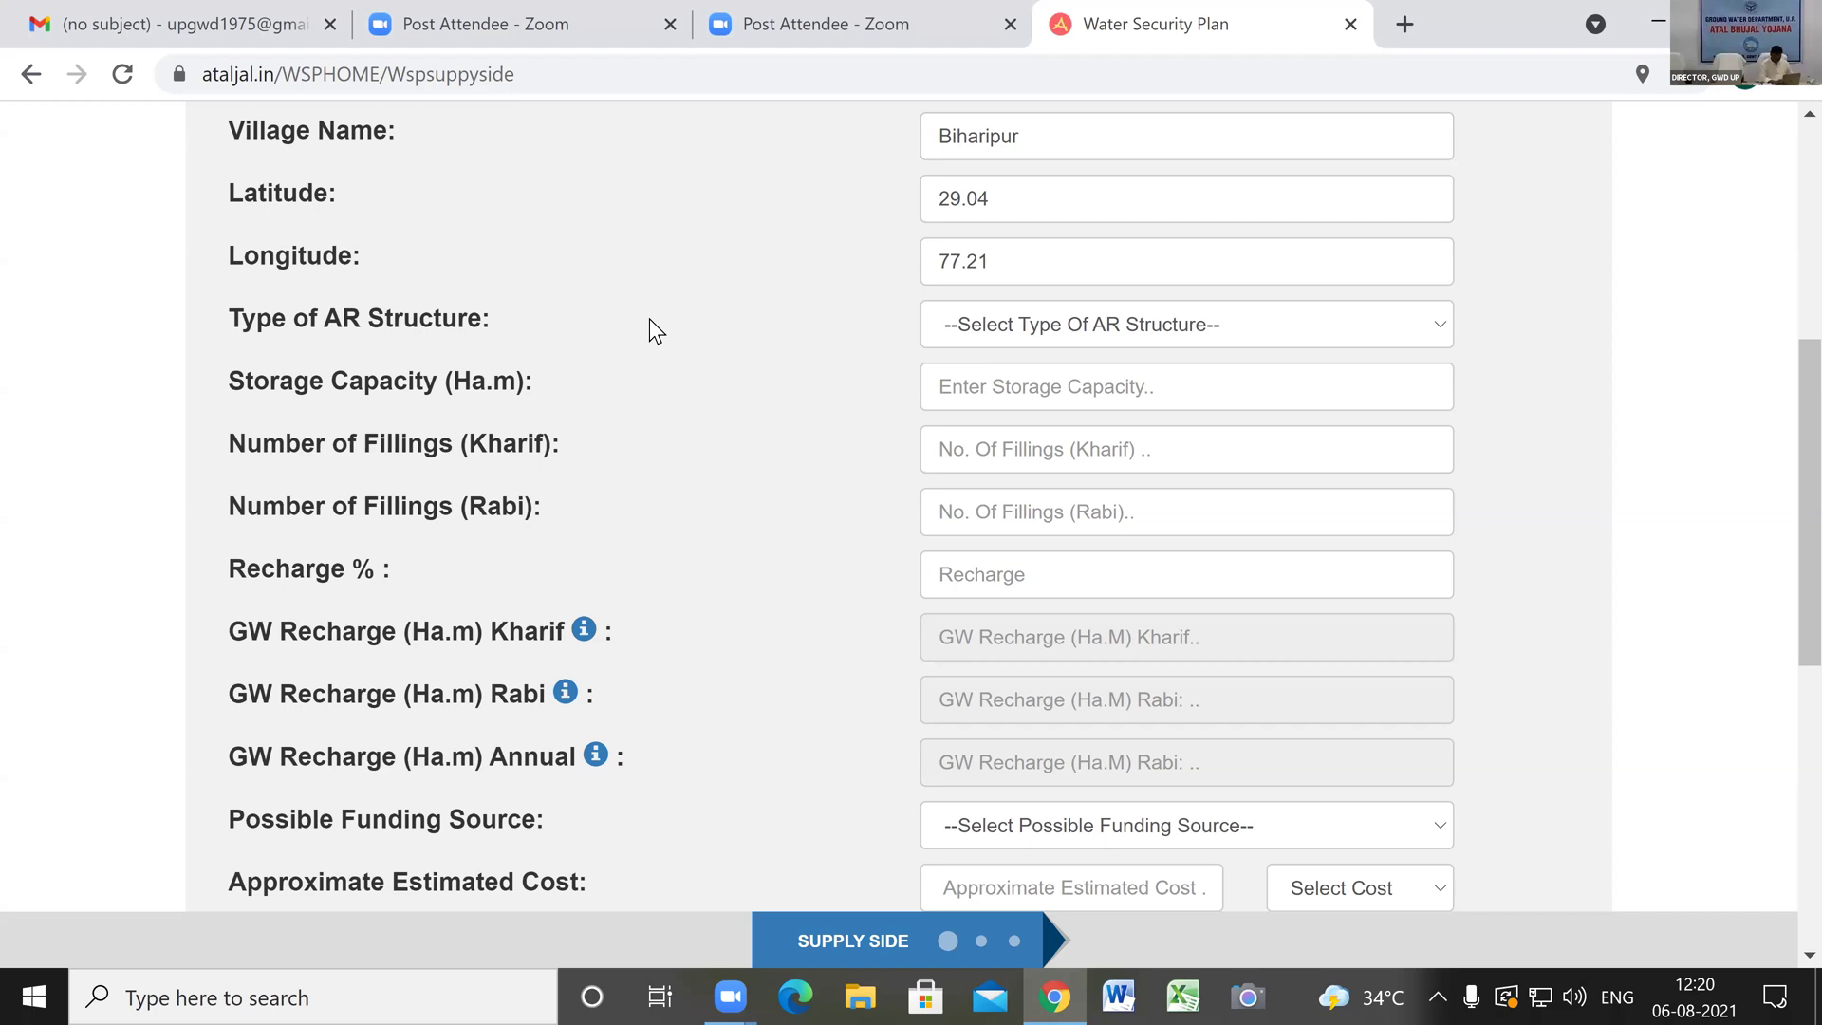
pyautogui.scroll(-1, 649, 317)
pyautogui.click(649, 317)
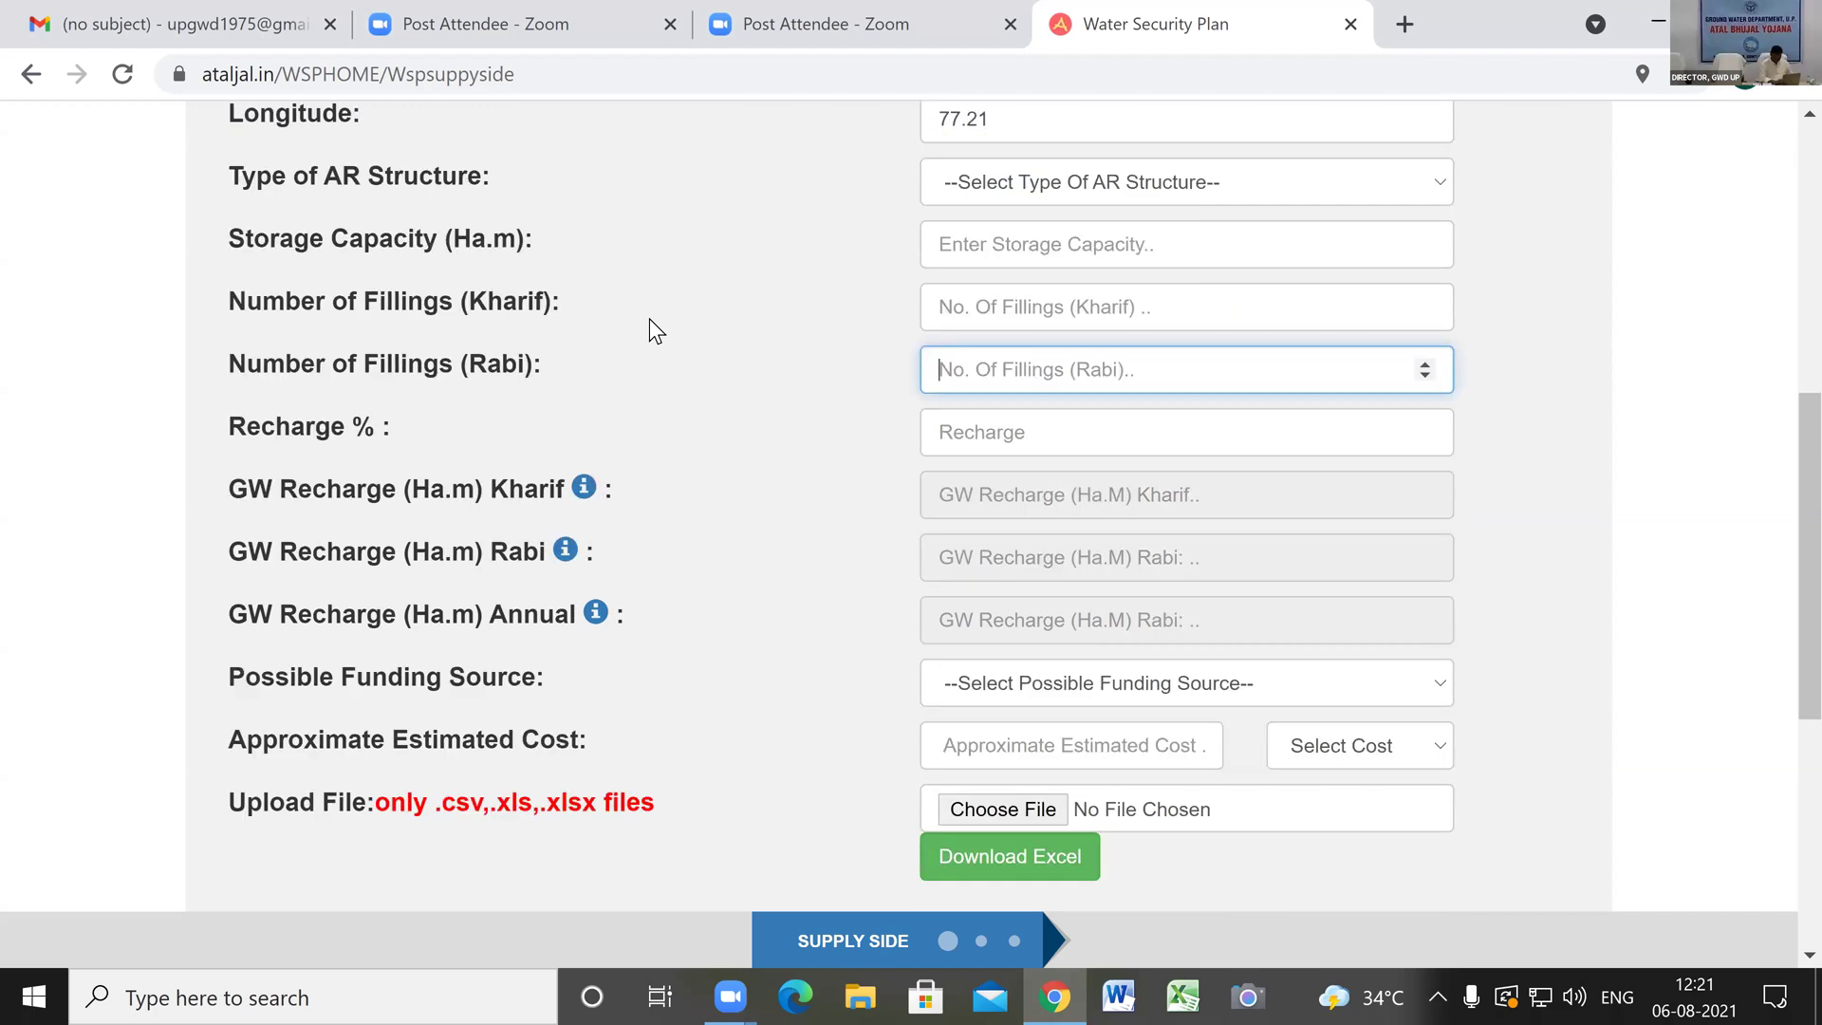
pyautogui.scroll(2, 650, 317)
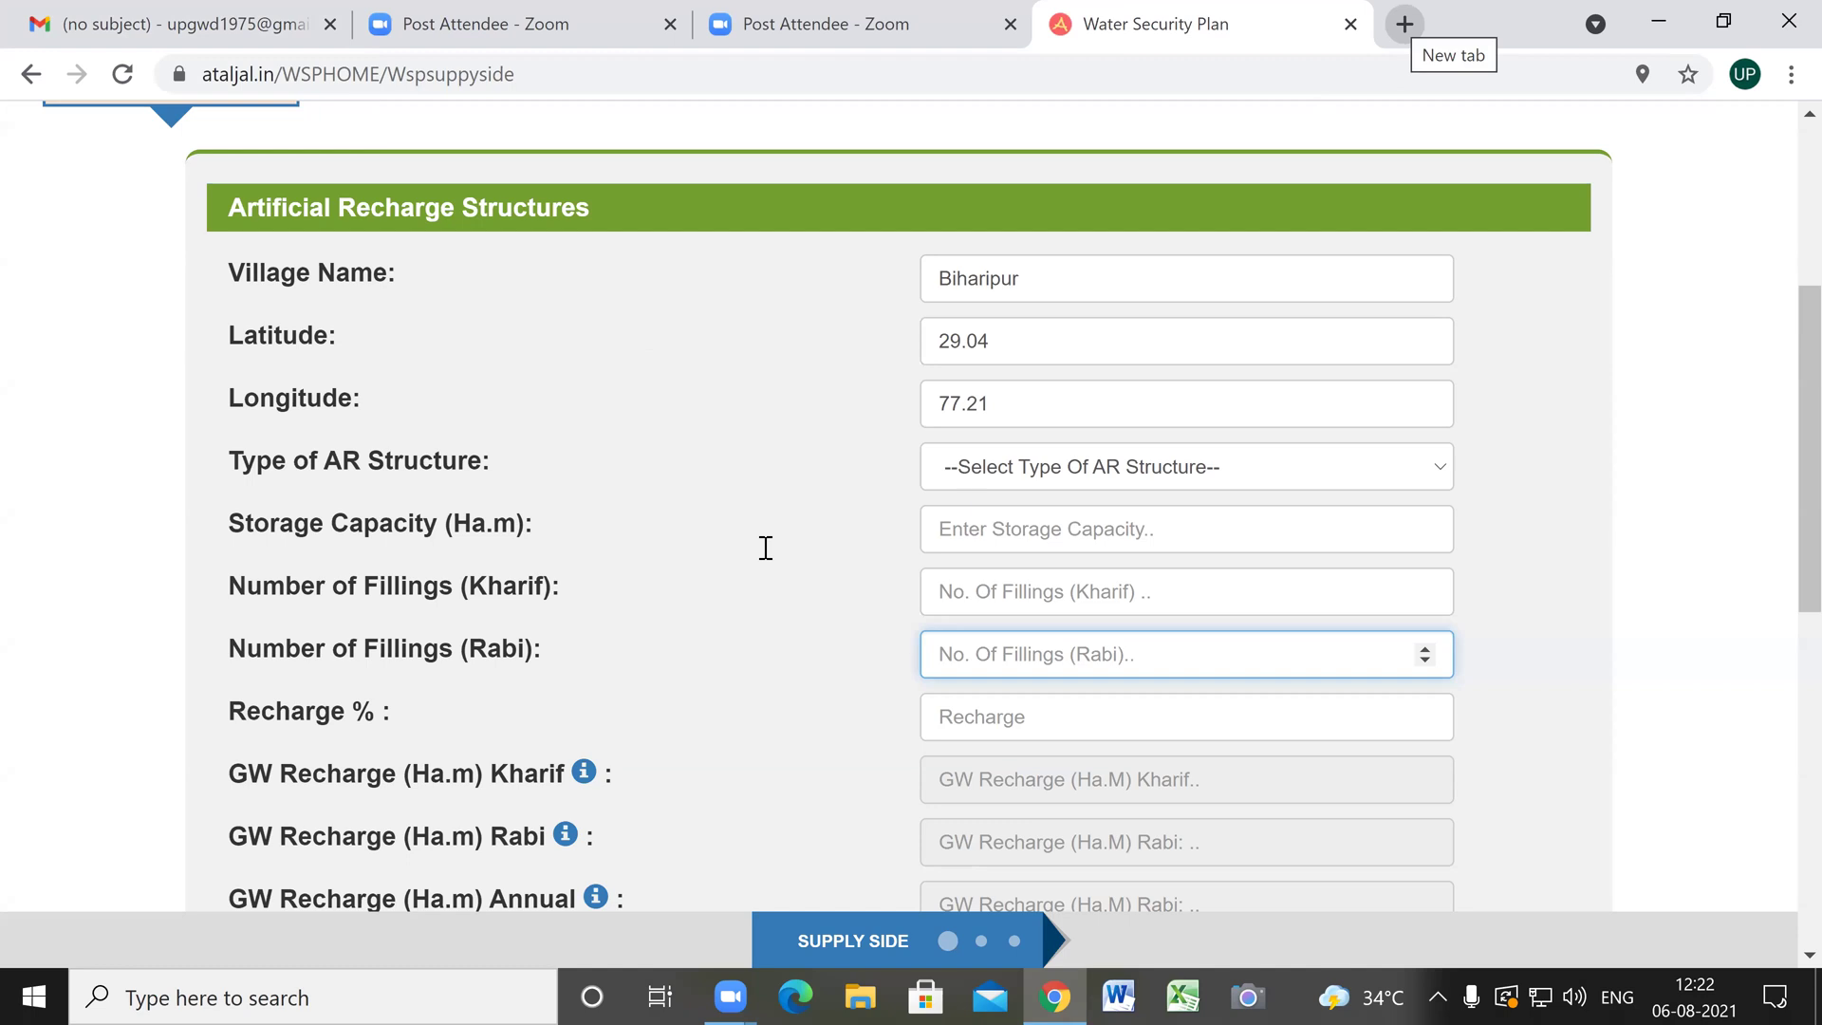
# - Load upgwd.gov.in in a new tab from the omnibox suggestion
pyautogui.hotkey('ctrl', 't')
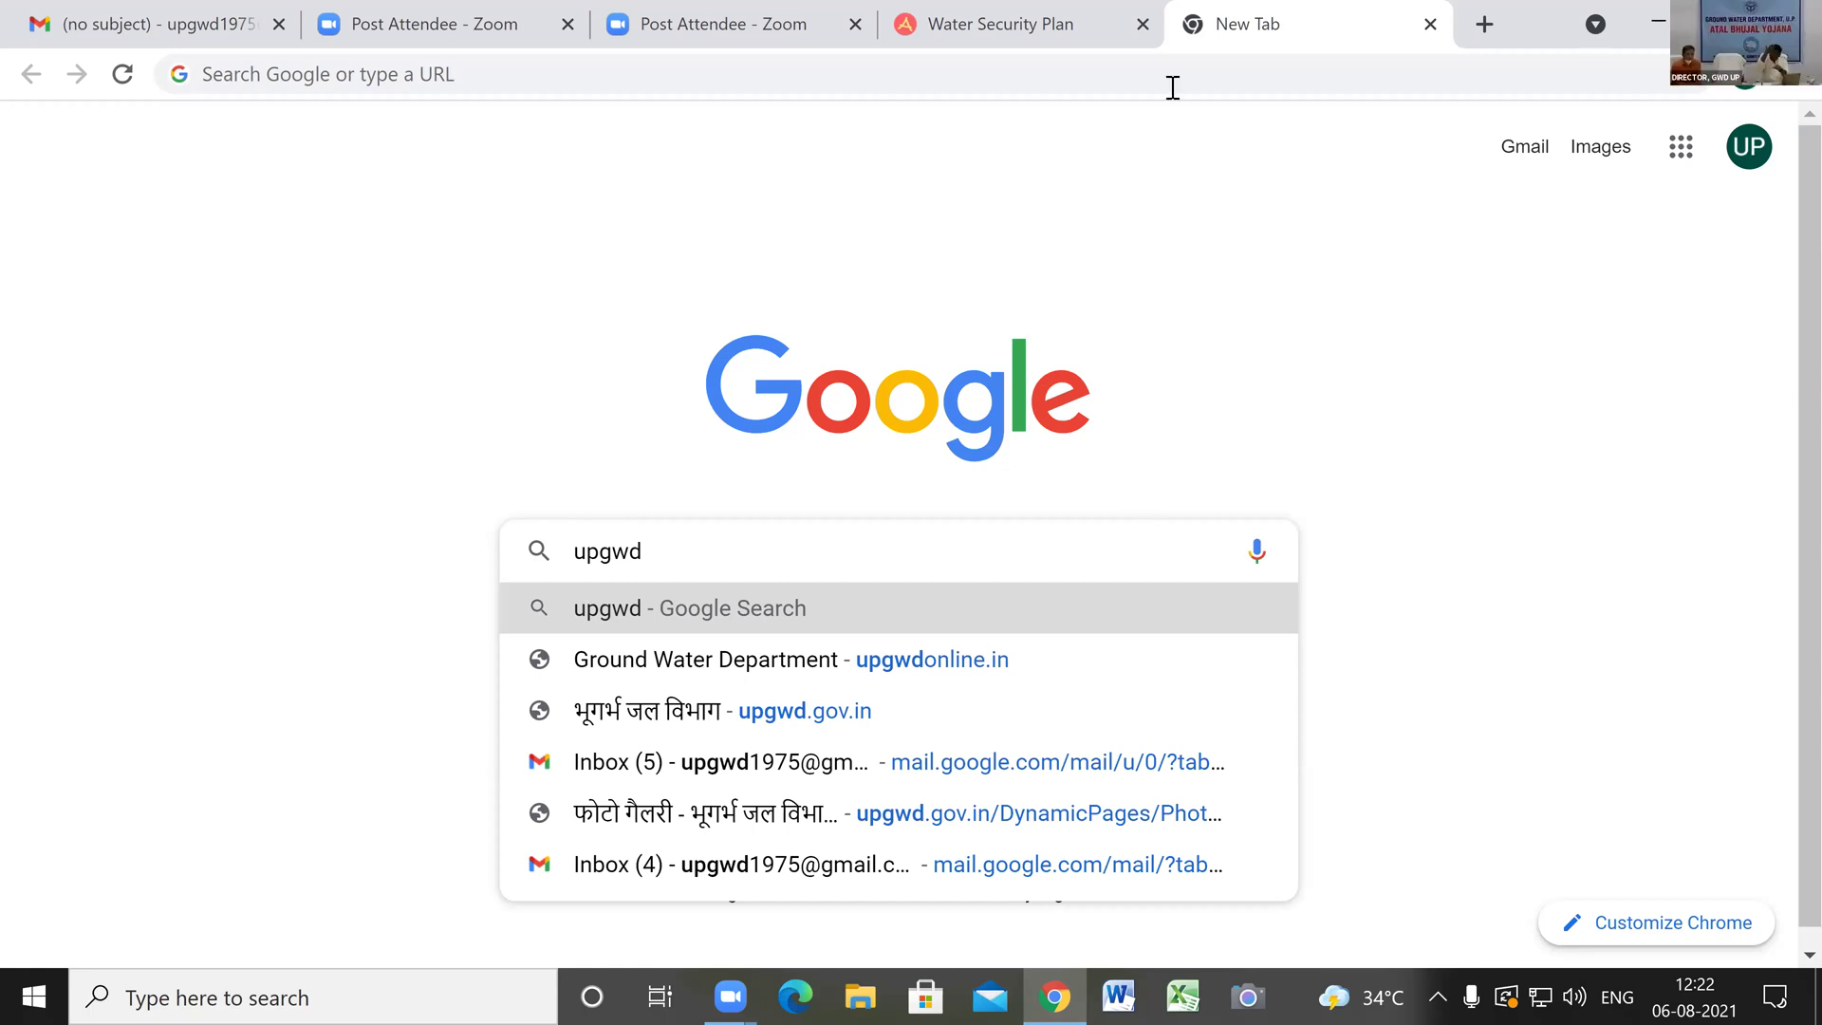
pyautogui.press('Down')
pyautogui.press('Down')
pyautogui.press('Return')
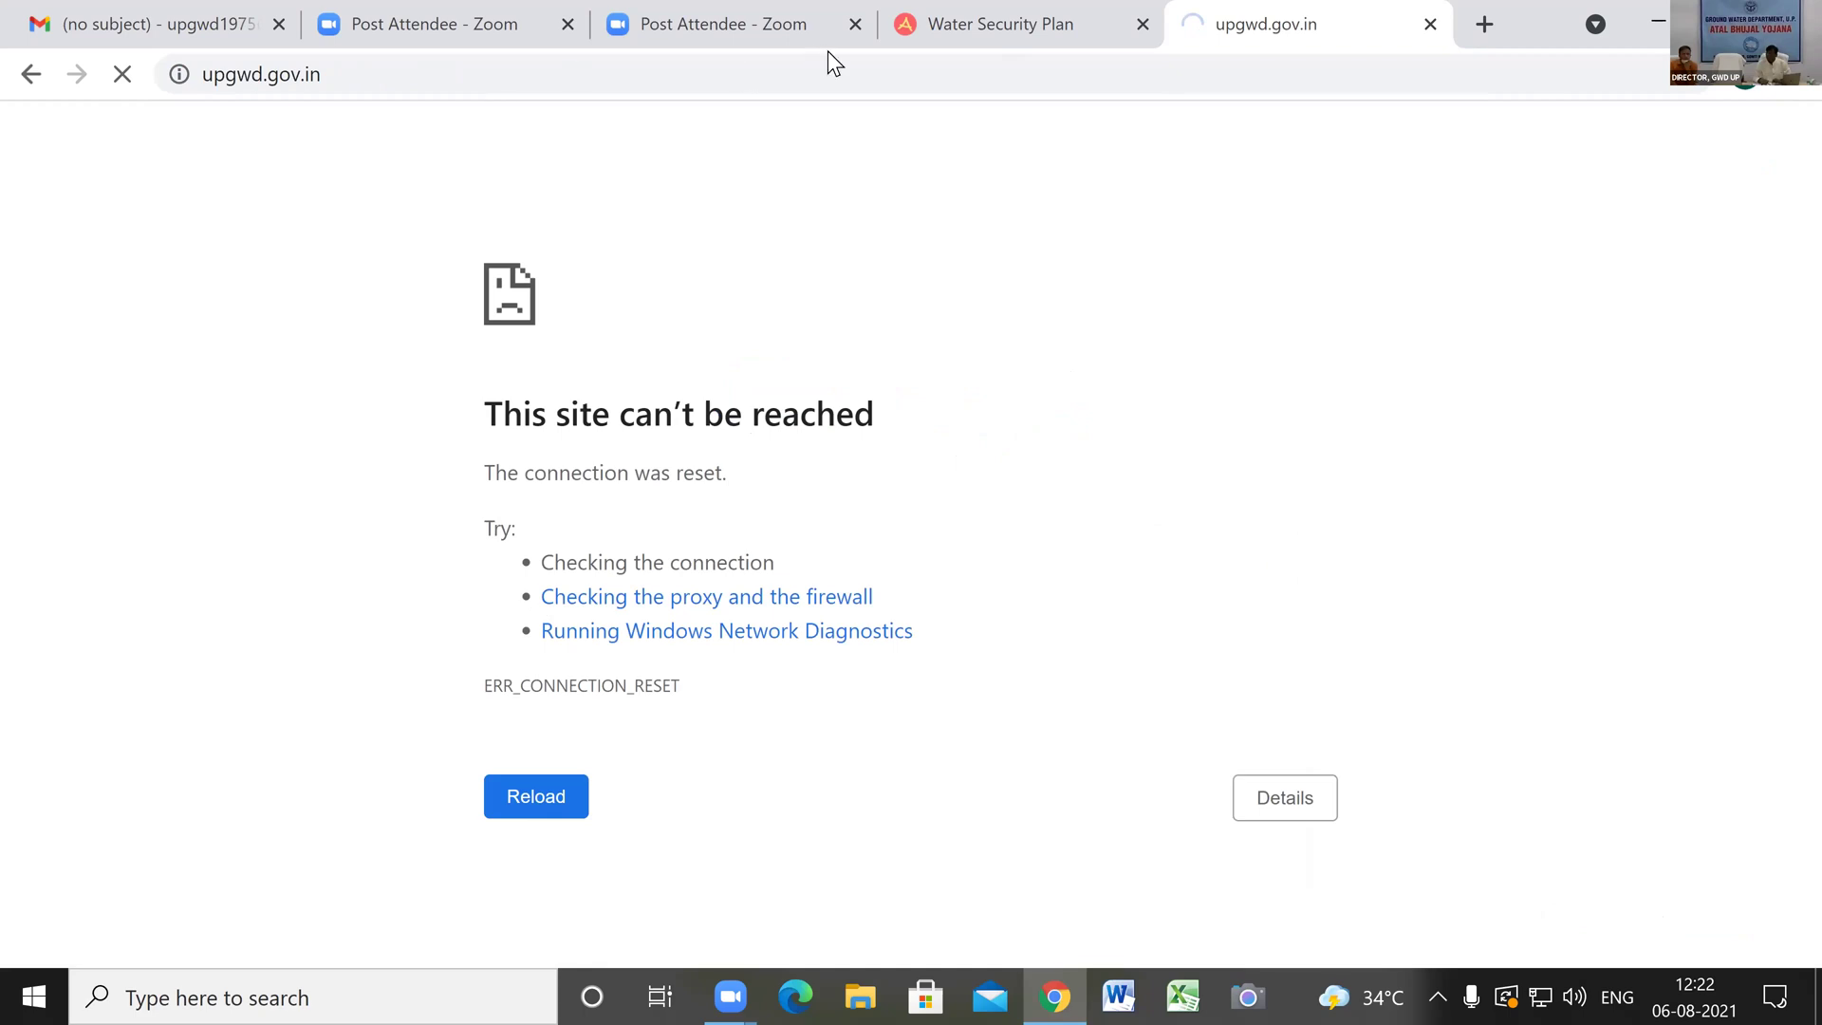
# - Reload upgwd.gov.in in its tab, then start a new tab with 'cgw' typed for the CGWB site
pyautogui.click(1001, 24)
pyautogui.hotkey('ctrl', 'Tab')
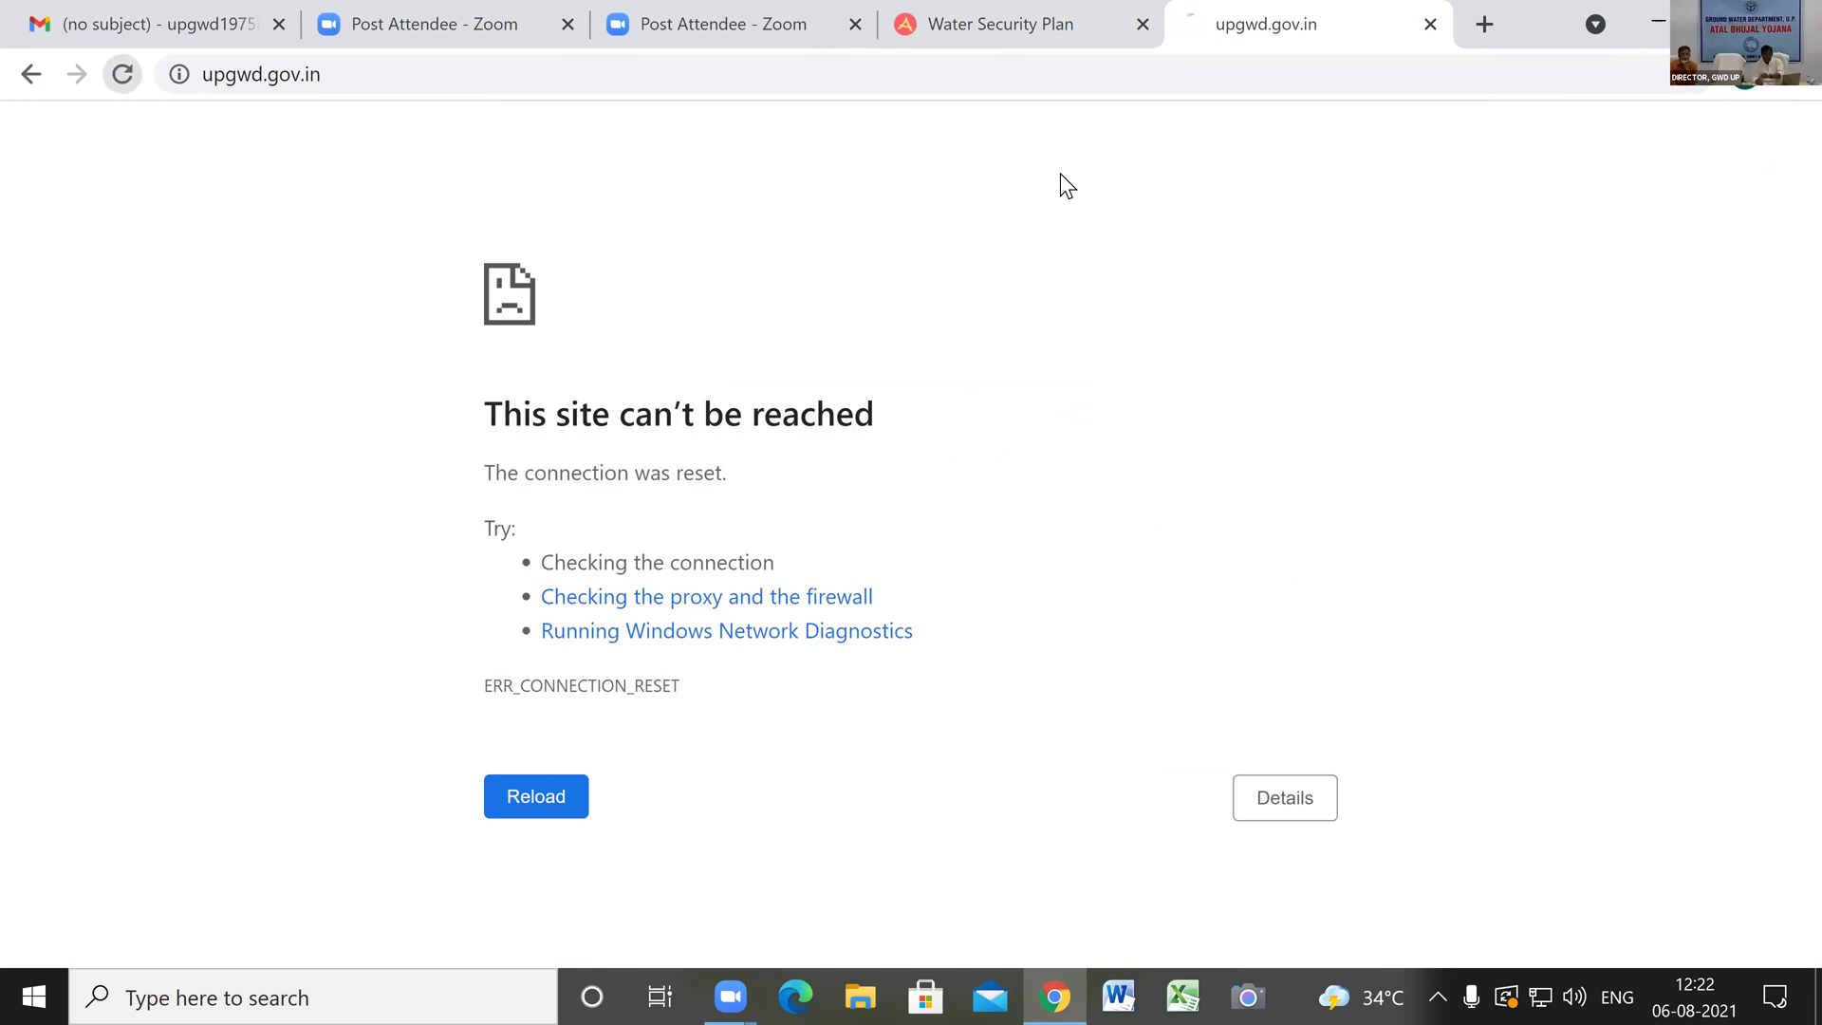
pyautogui.hotkey('ctrl', 'shift', 'Tab')
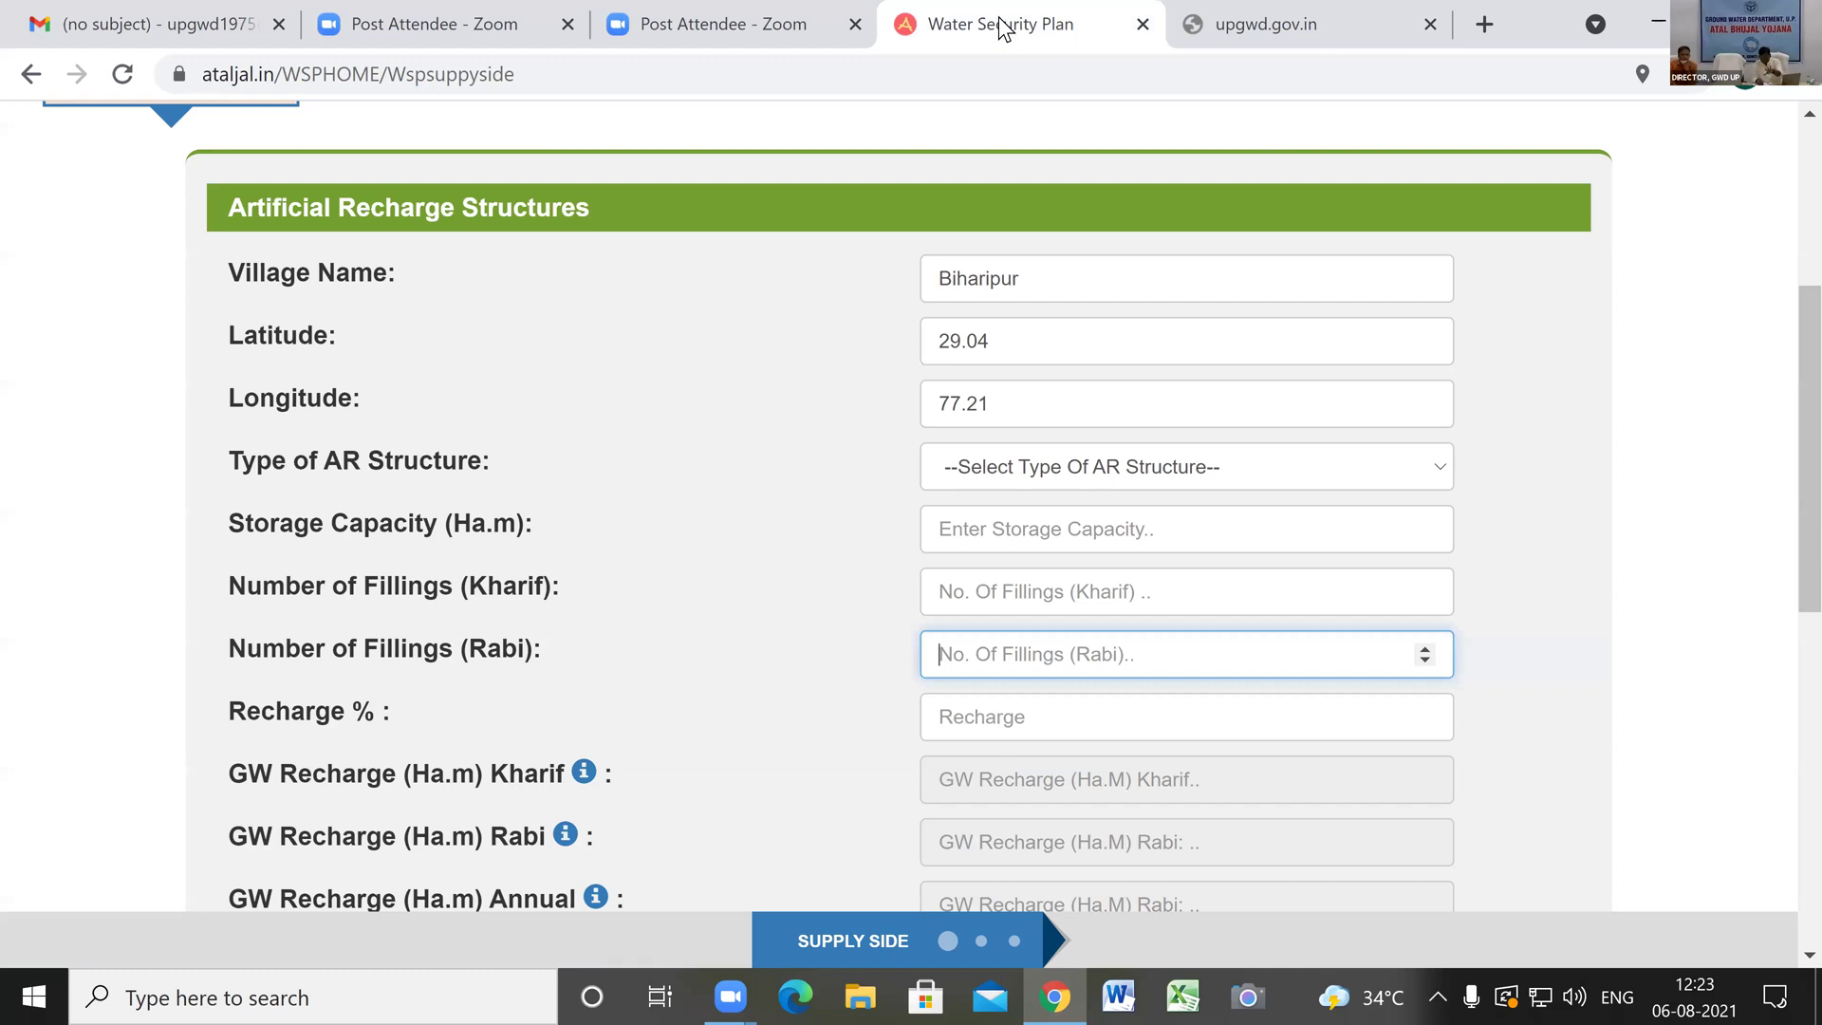
pyautogui.hotkey('ctrl', 'Tab')
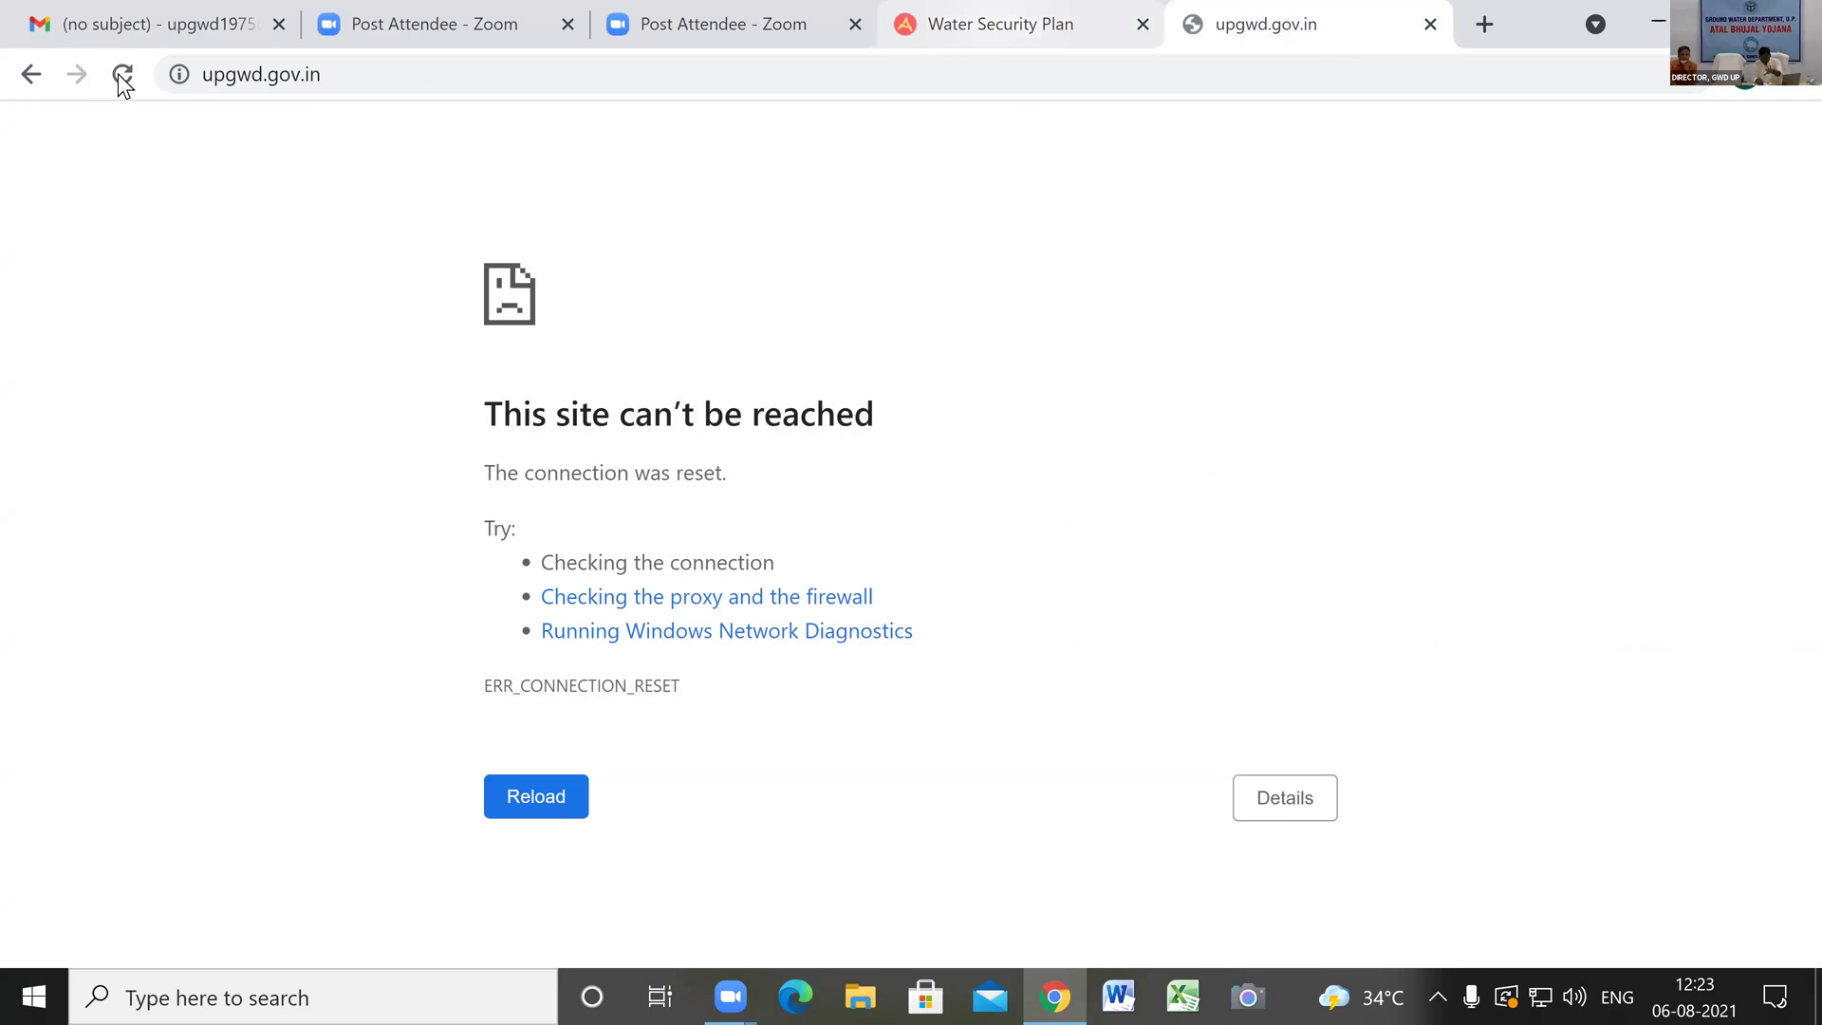
pyautogui.hotkey('ctrl', 'shift', 'Tab')
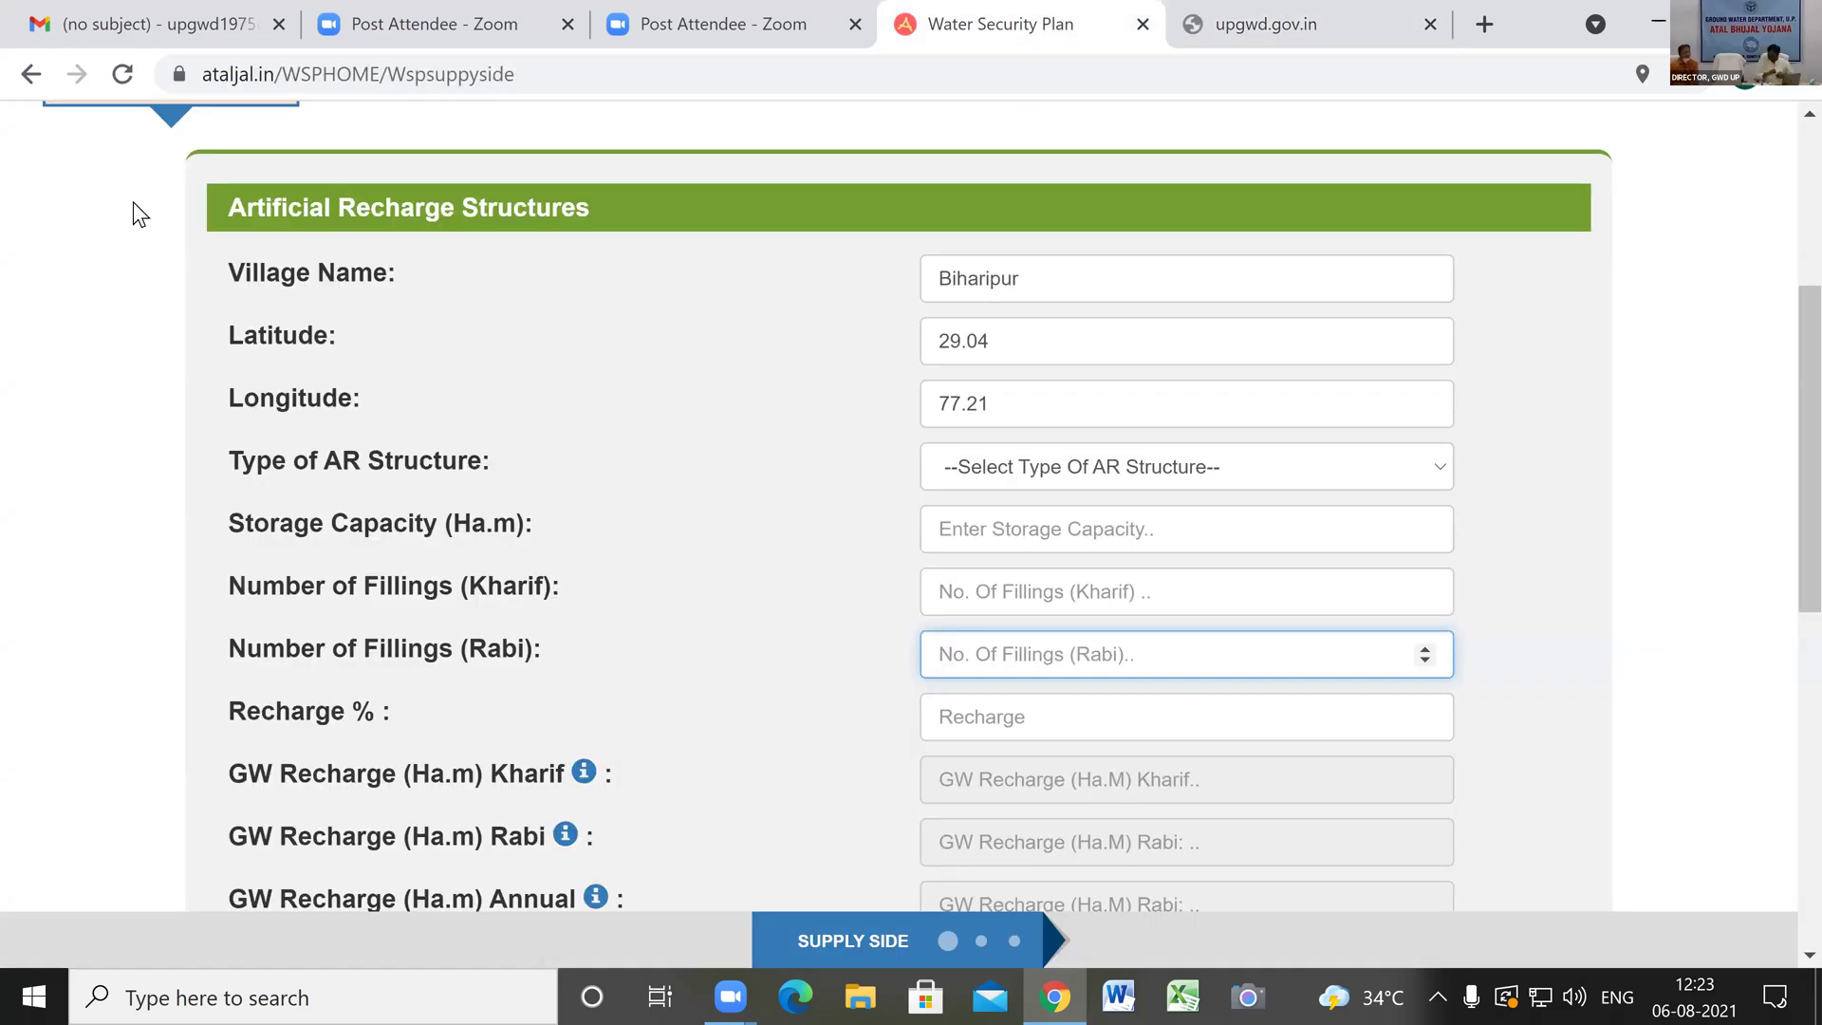
pyautogui.hotkey('ctrl', 'Tab')
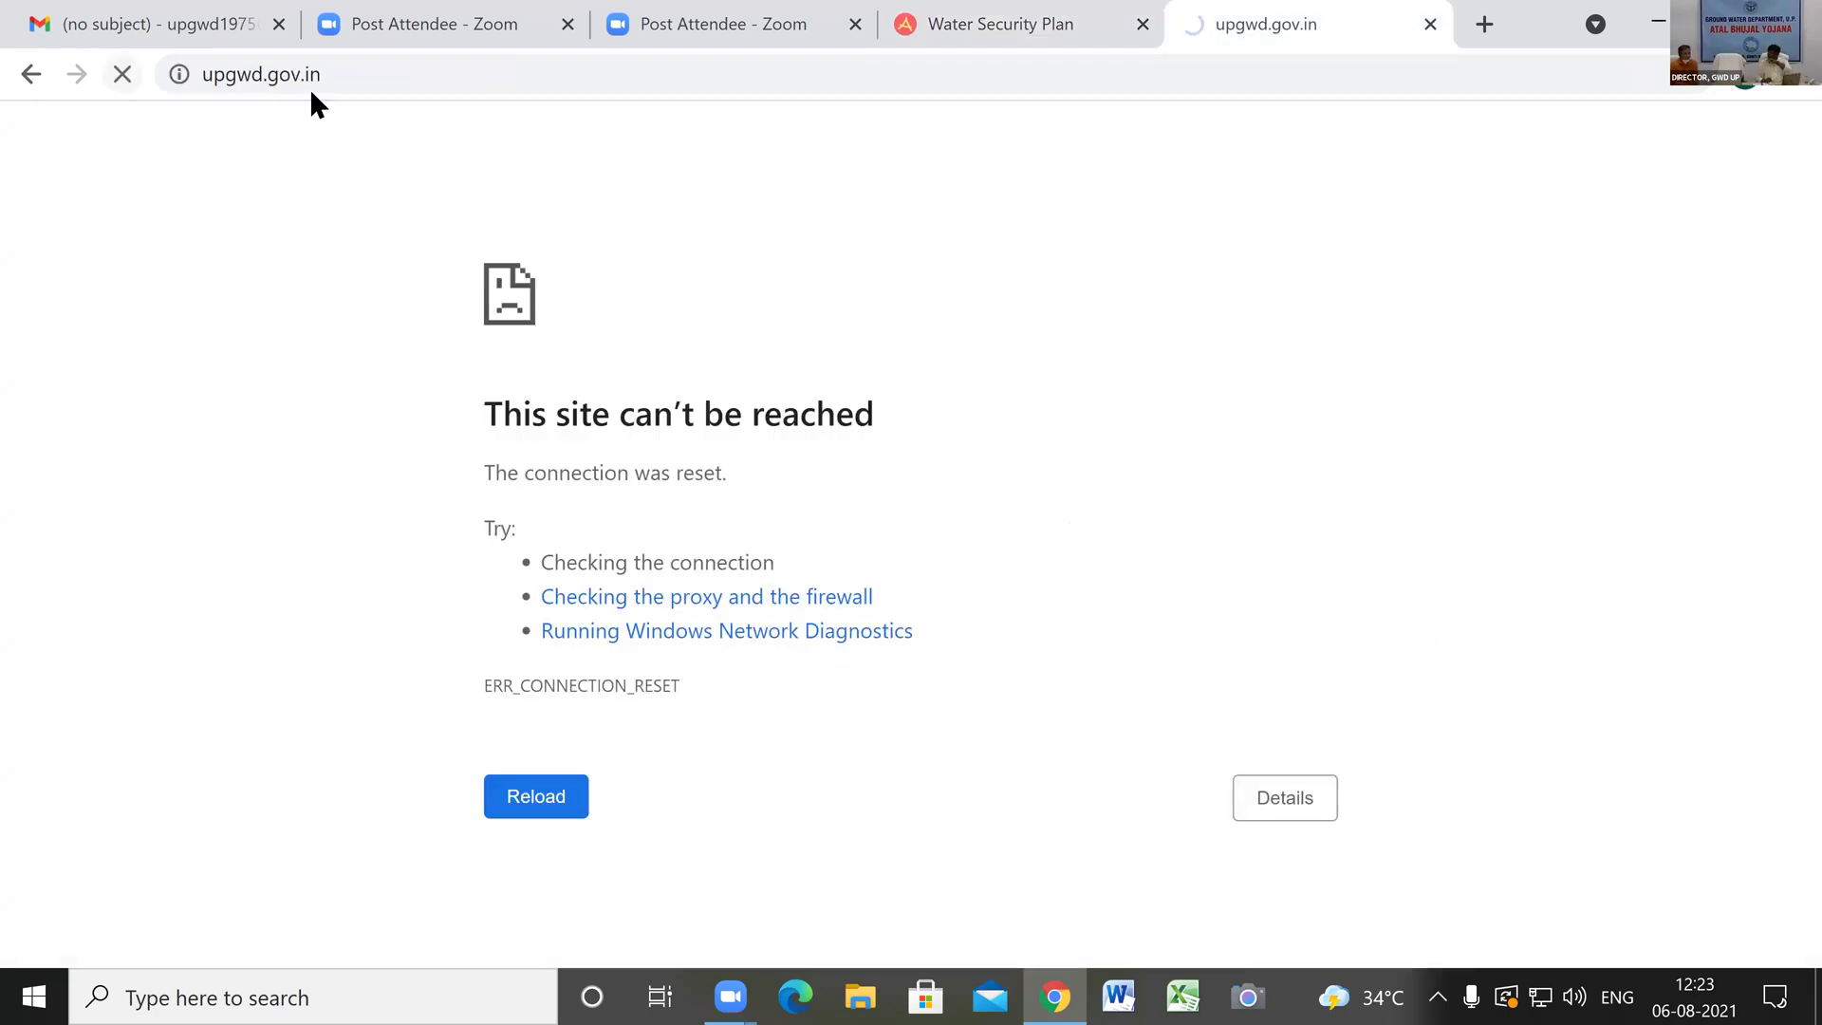
pyautogui.click(333, 75)
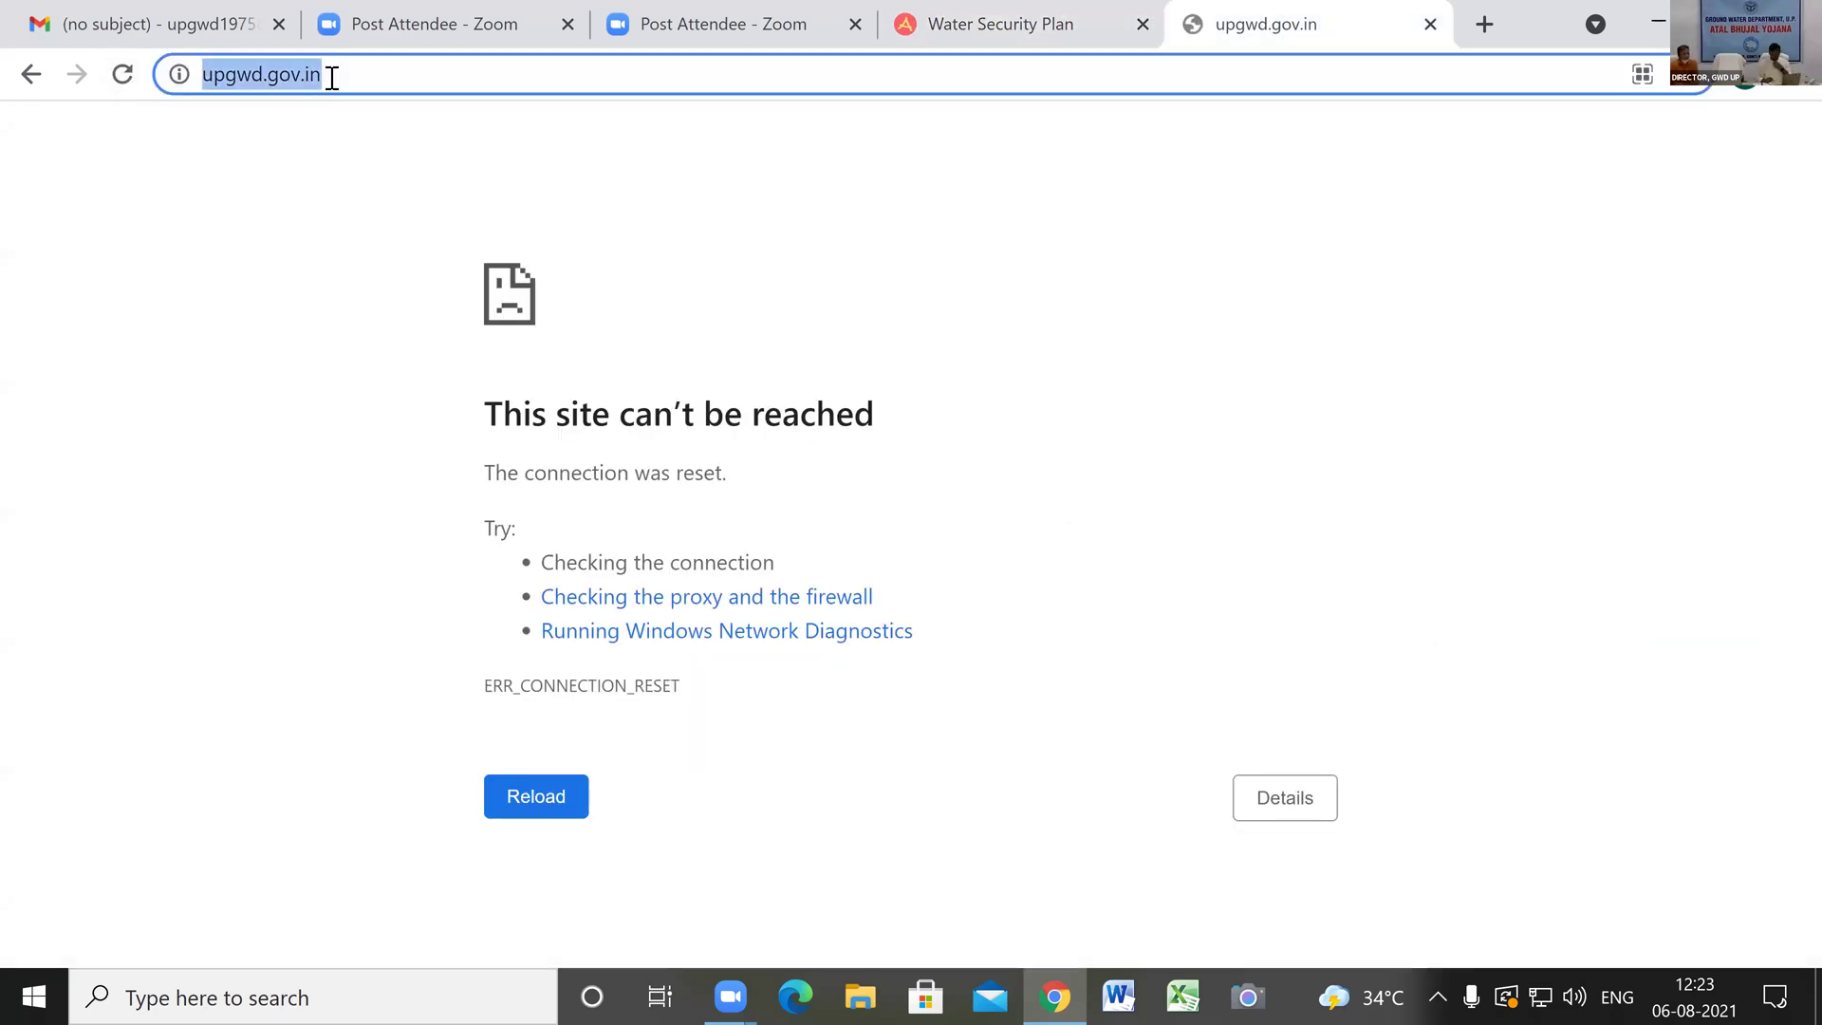
pyautogui.press('Return')
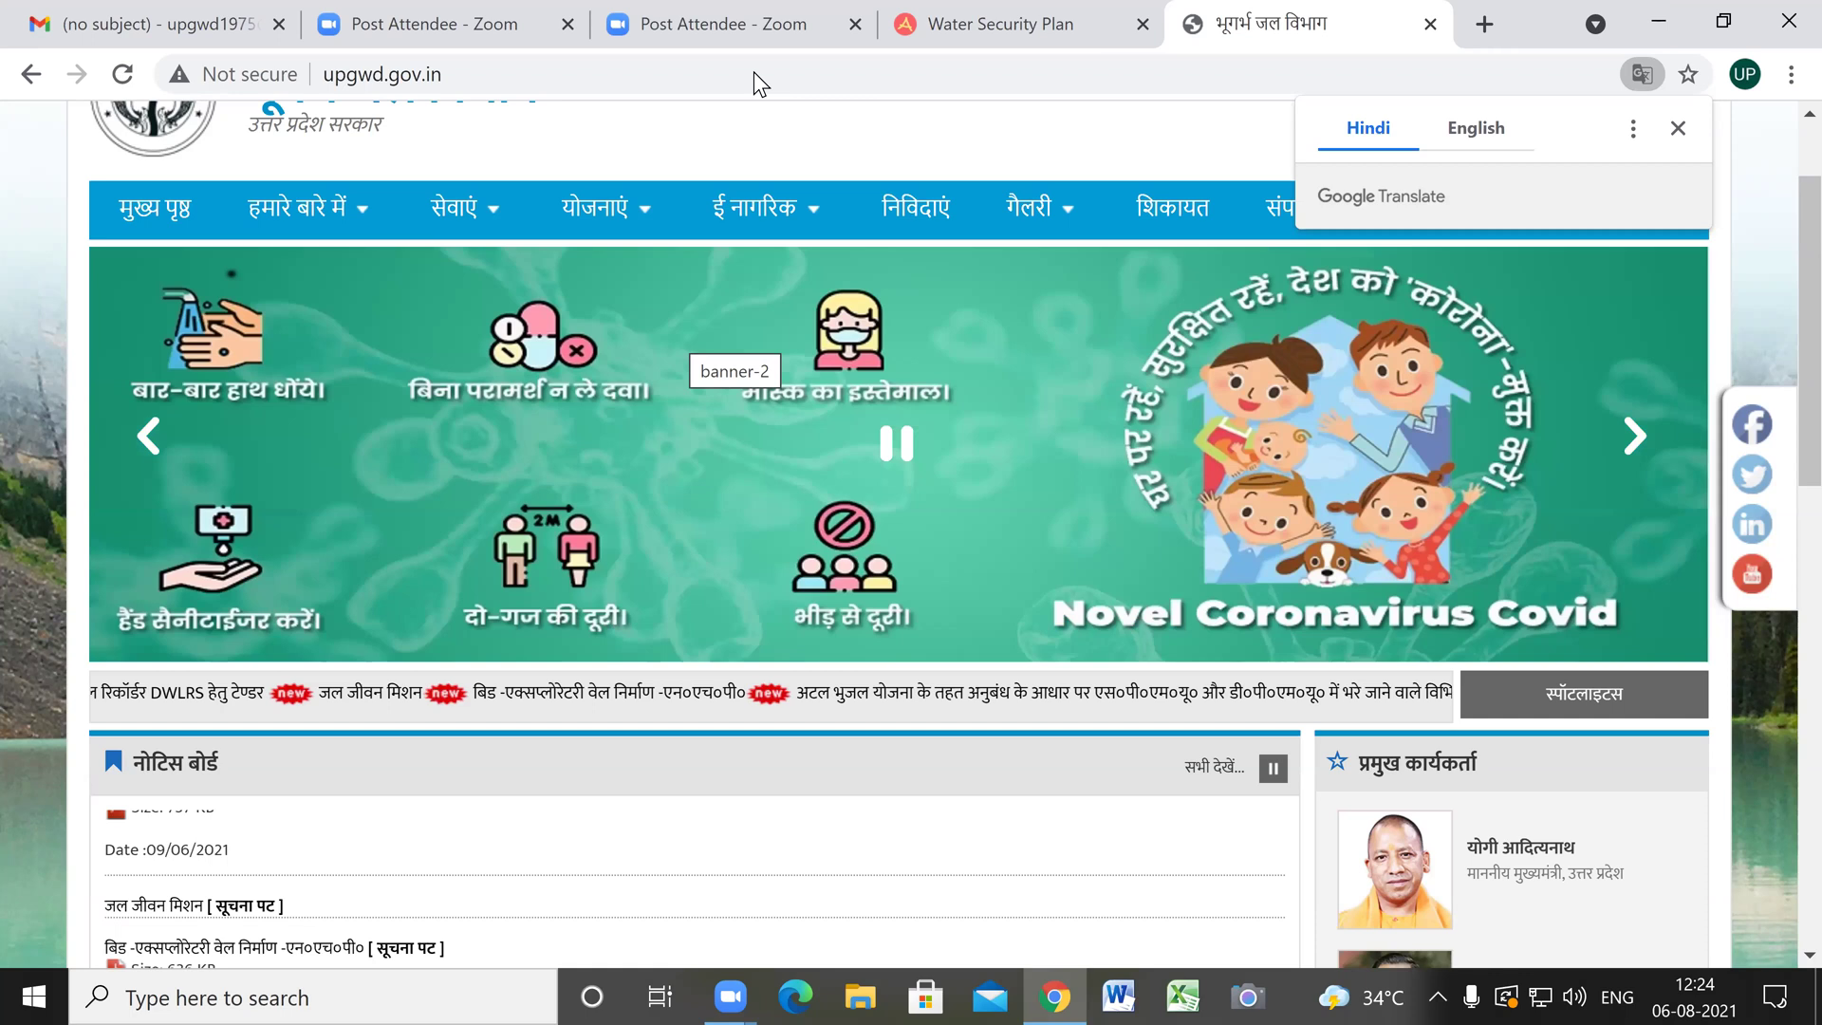
pyautogui.hotkey('ctrl', 't')
pyautogui.write('cgw')
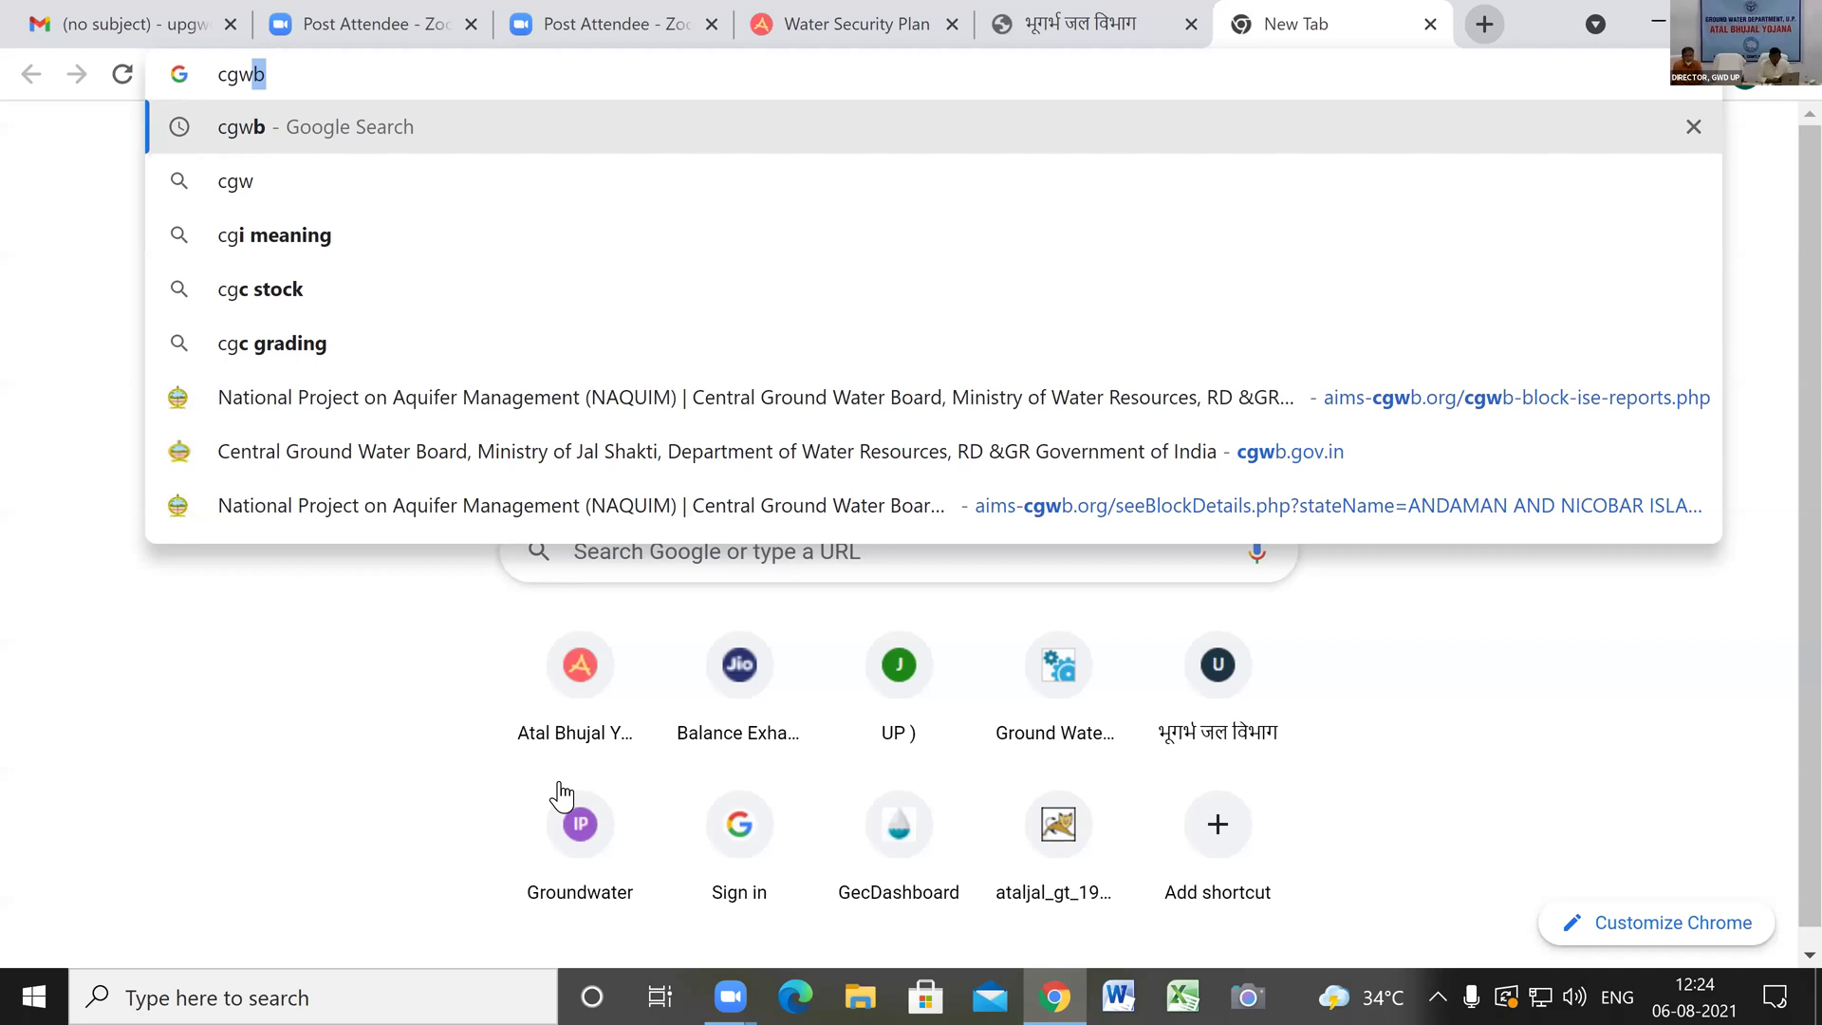
# - Open cgwb.gov.in and bring up the Main Links > Augmentation of Ground Water submenu
pyautogui.press('Return')
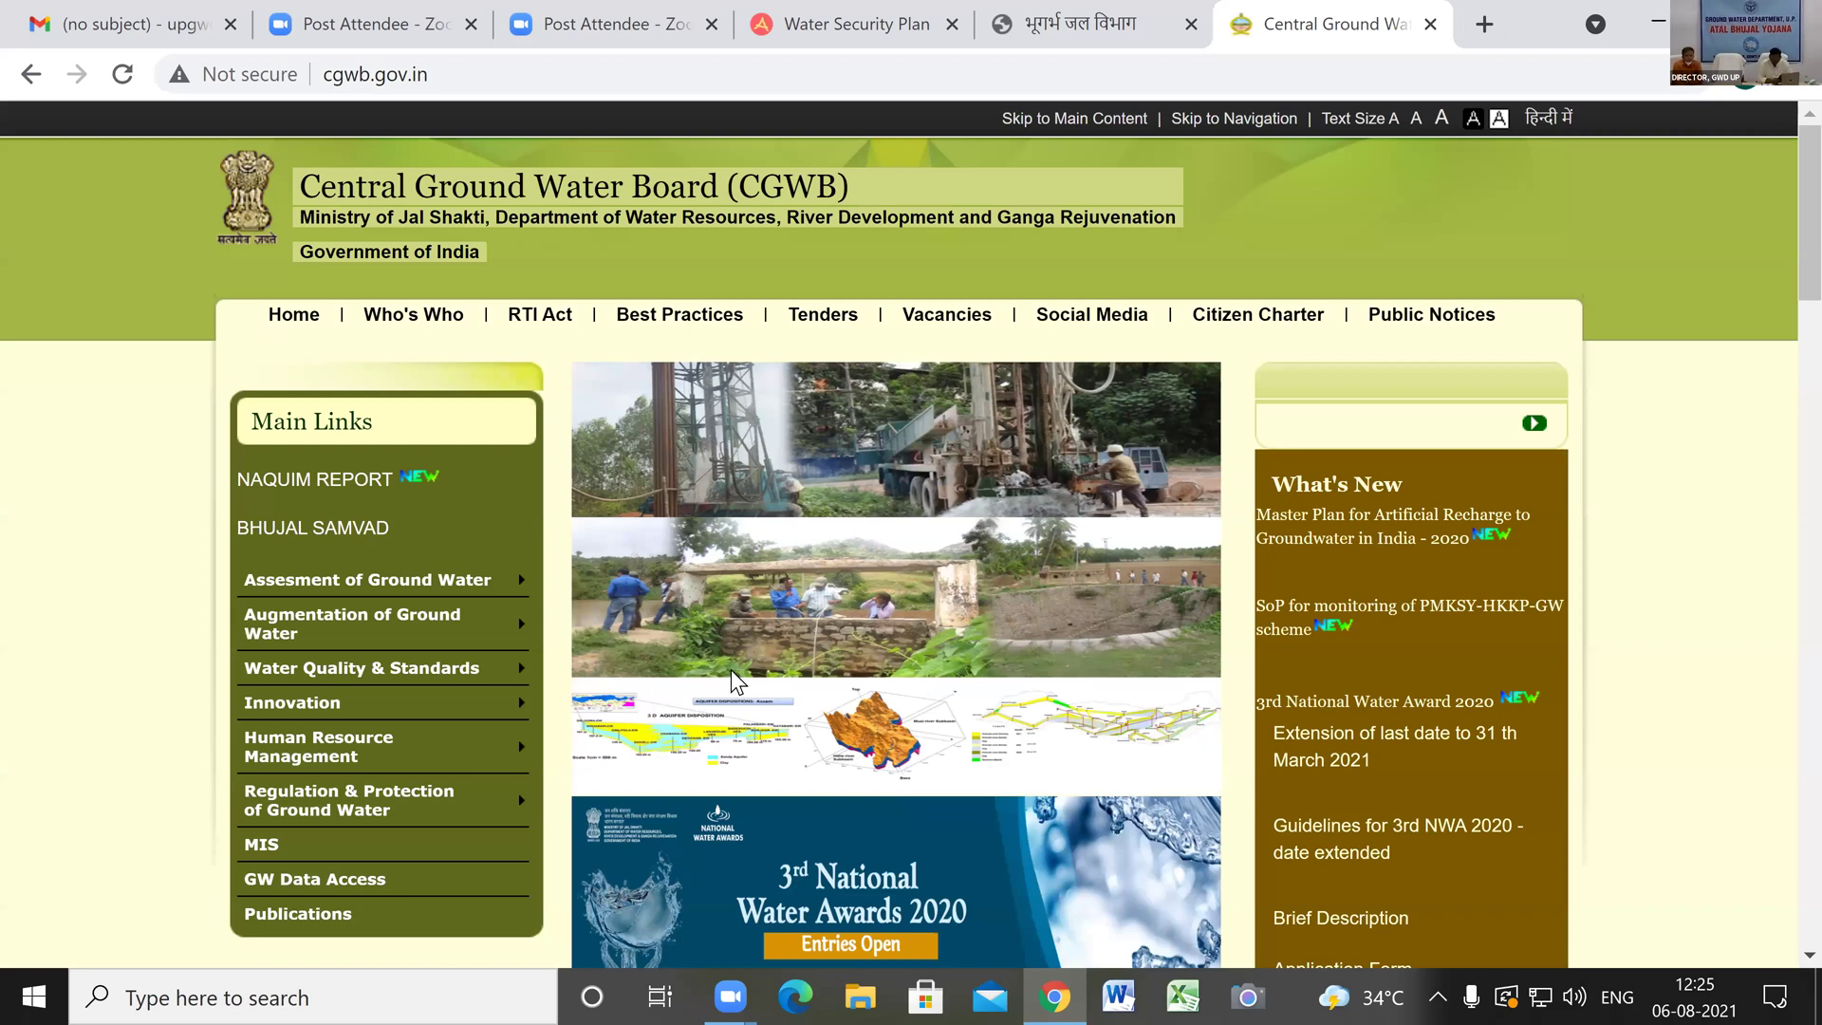
pyautogui.moveTo(379, 623)
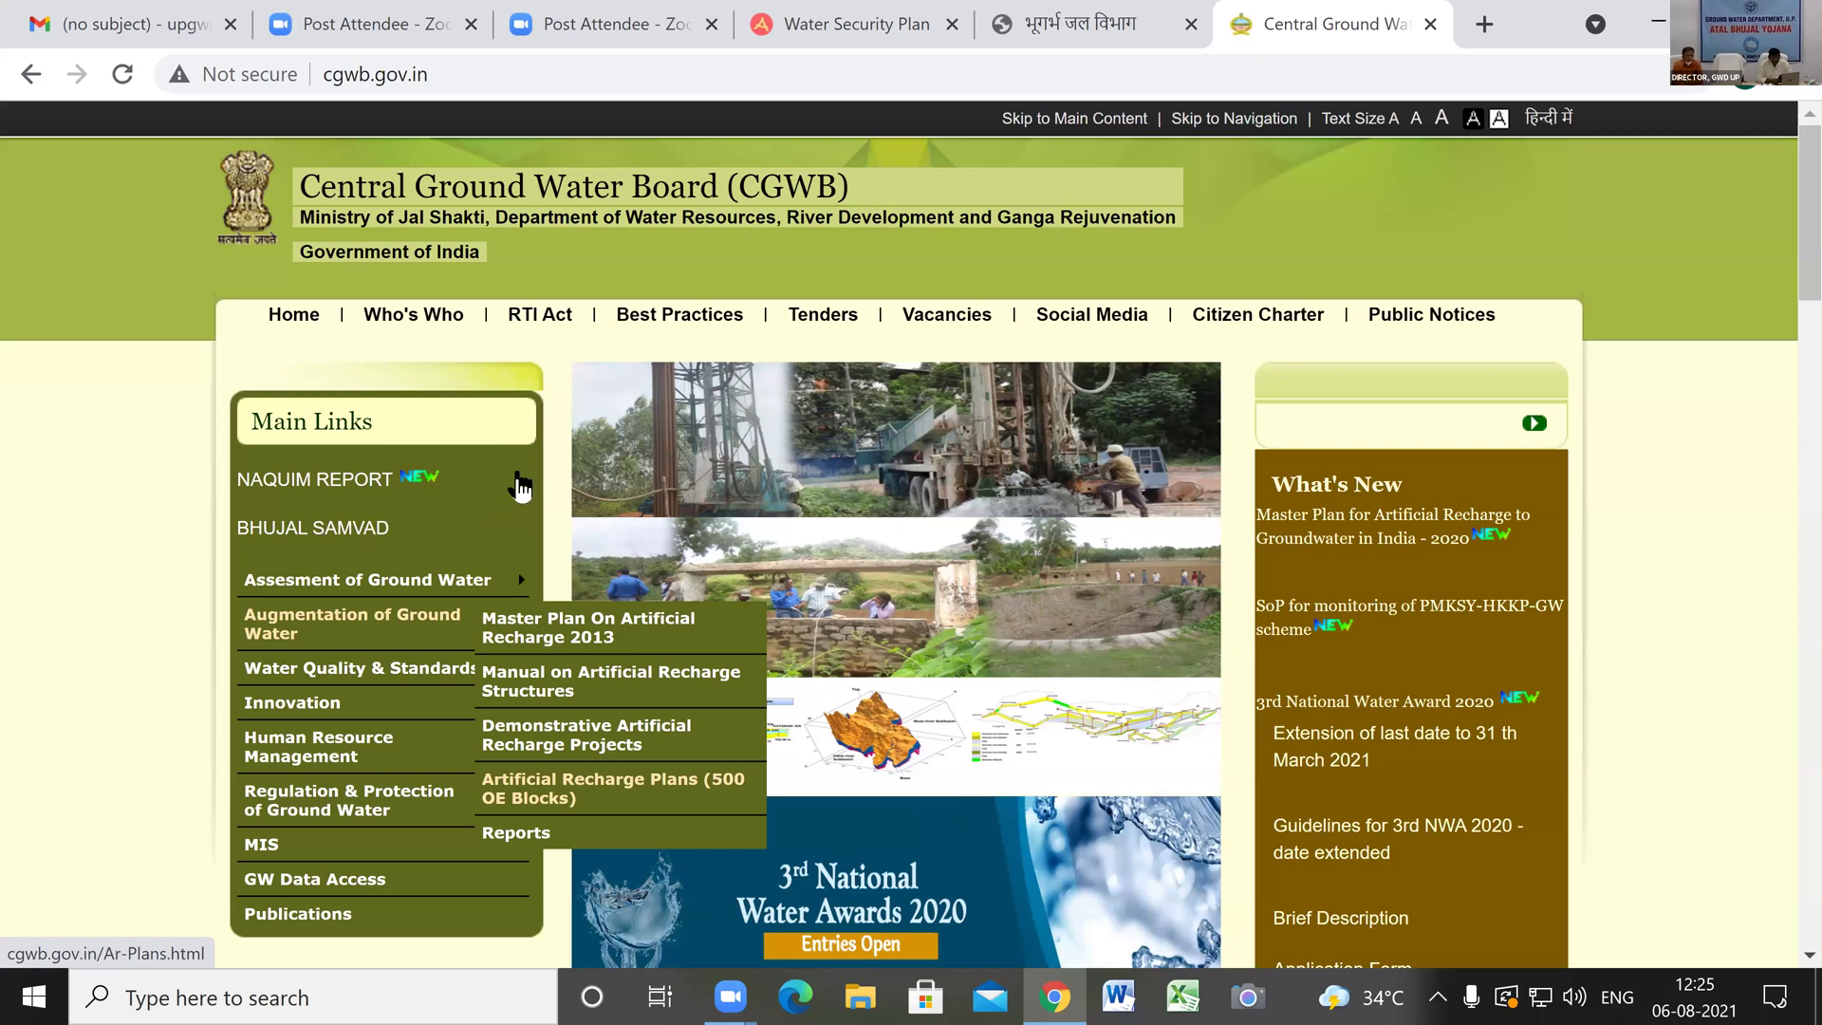
pyautogui.click(520, 487)
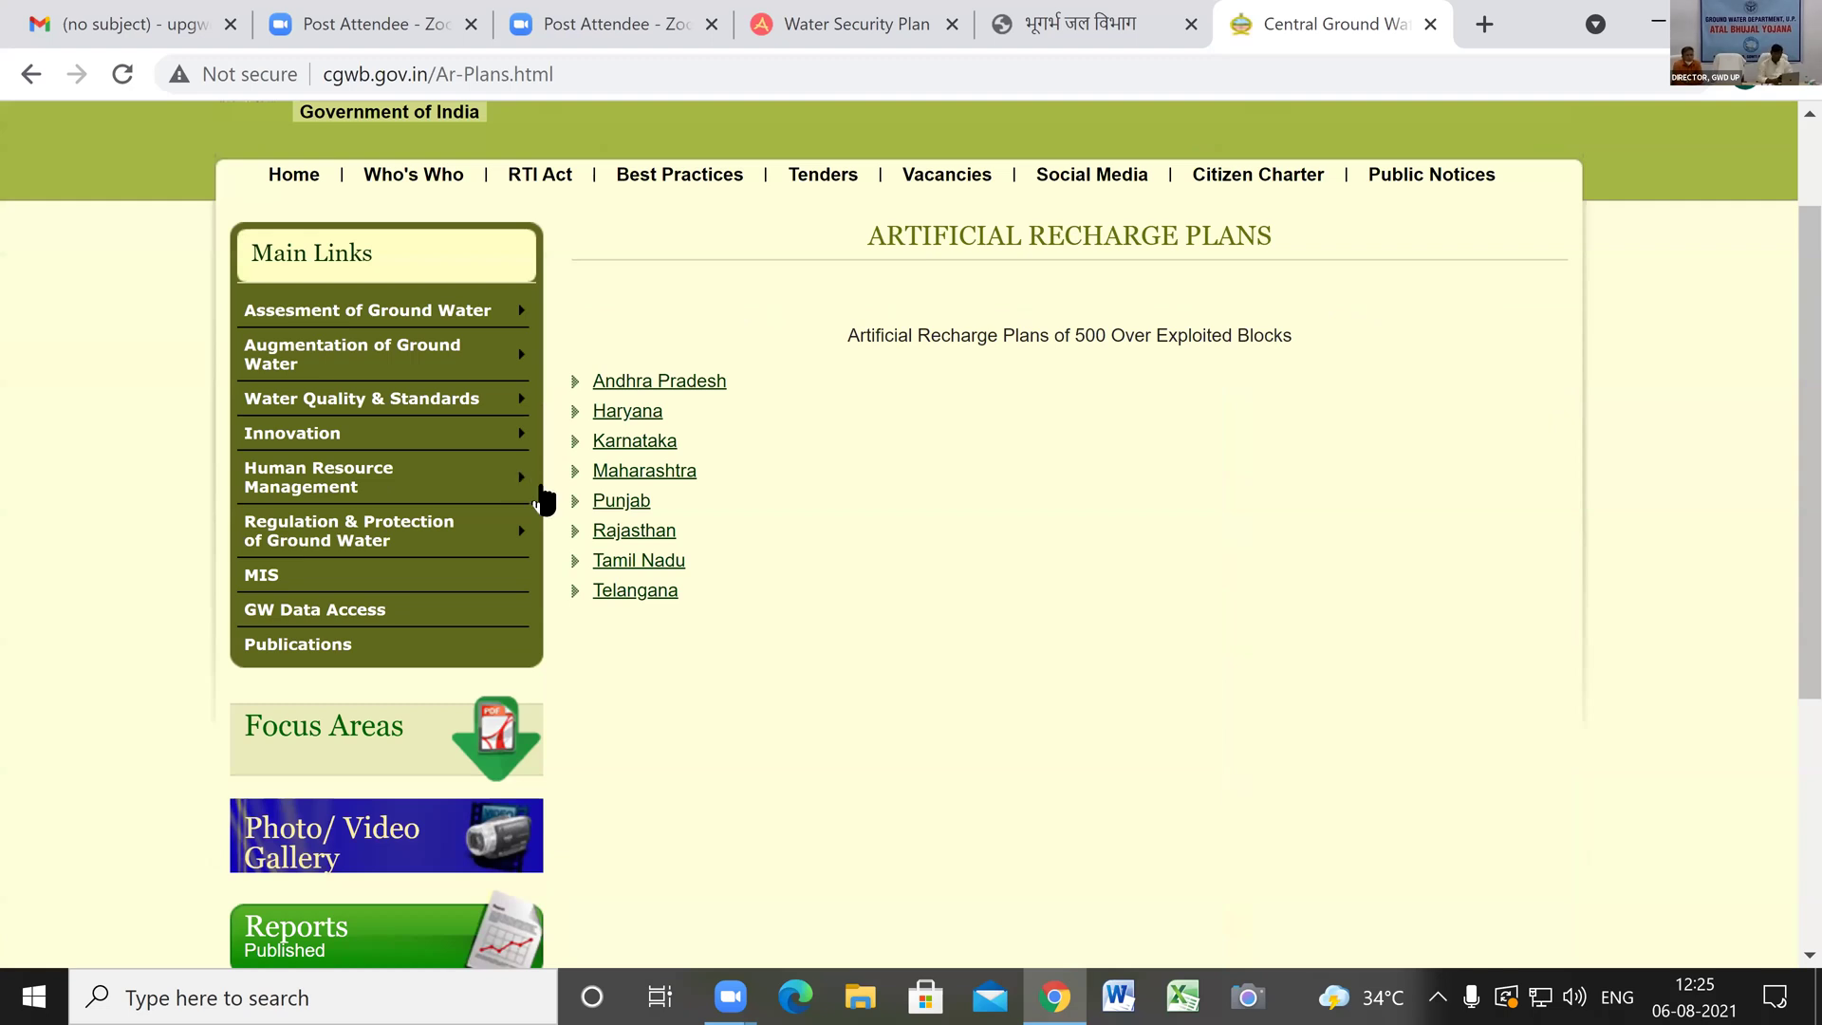
pyautogui.scroll(1, 545, 501)
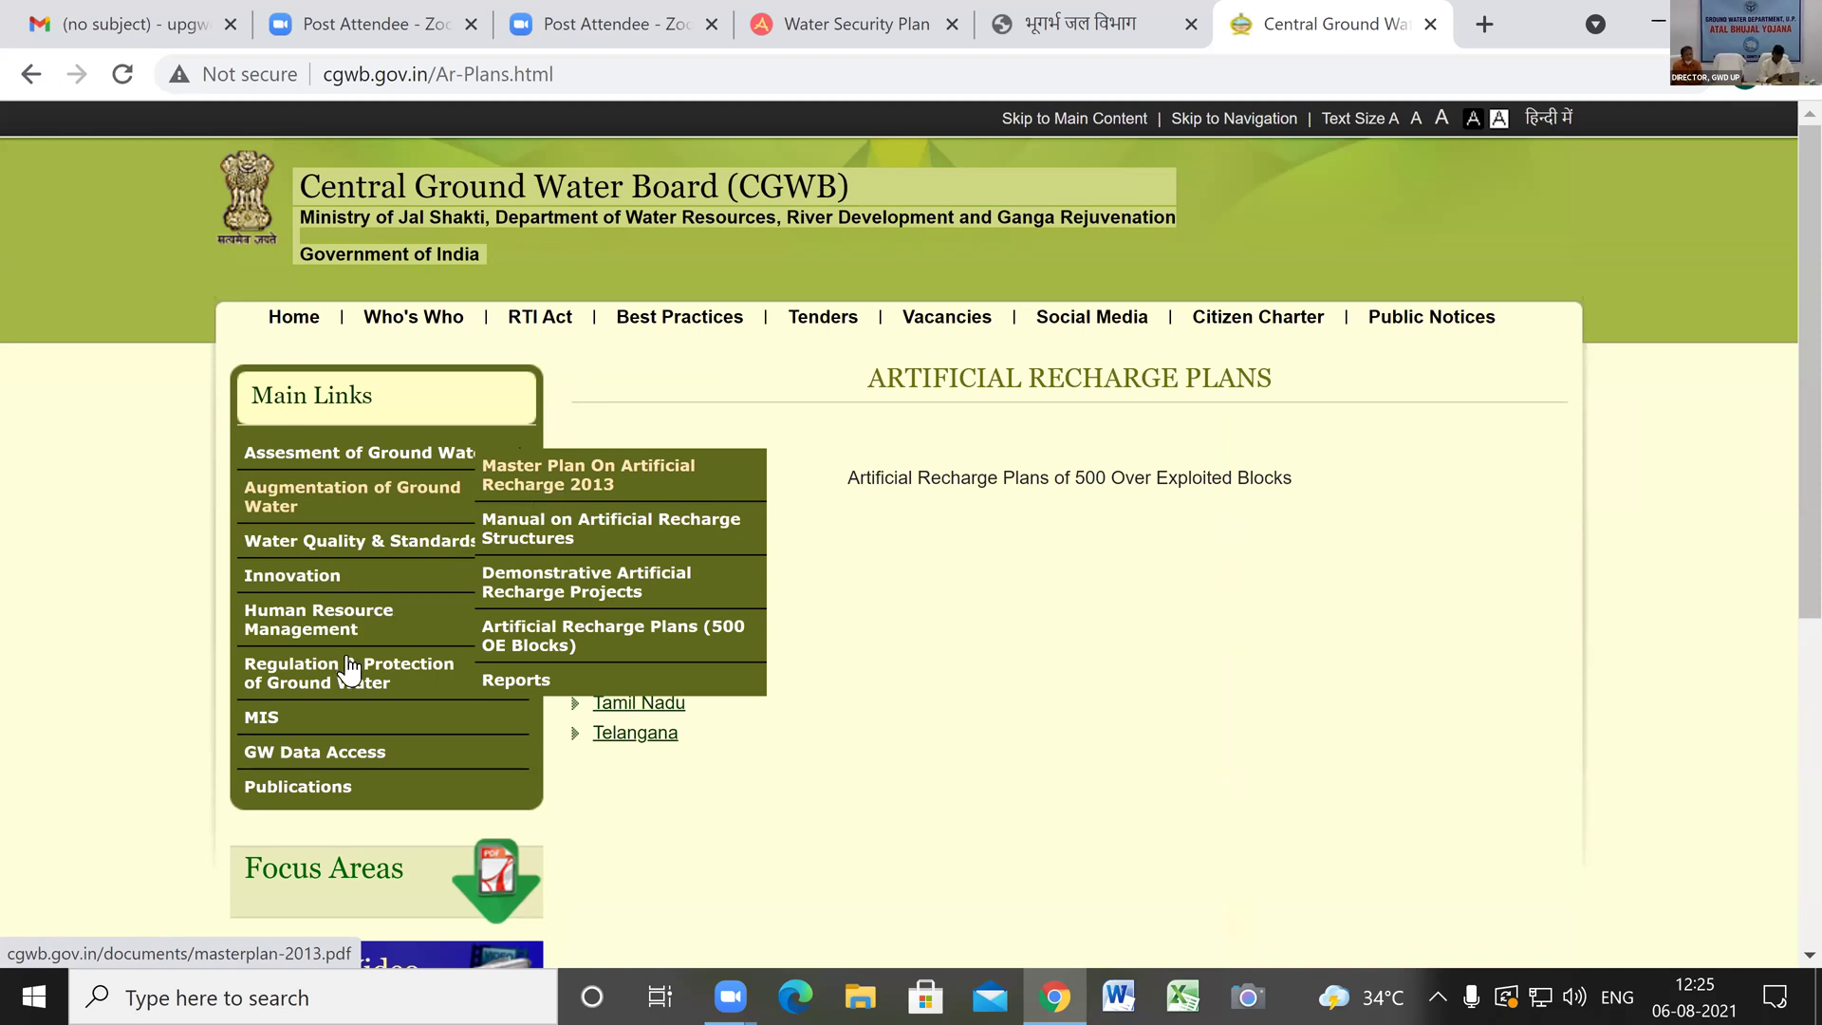
pyautogui.moveTo(406, 676)
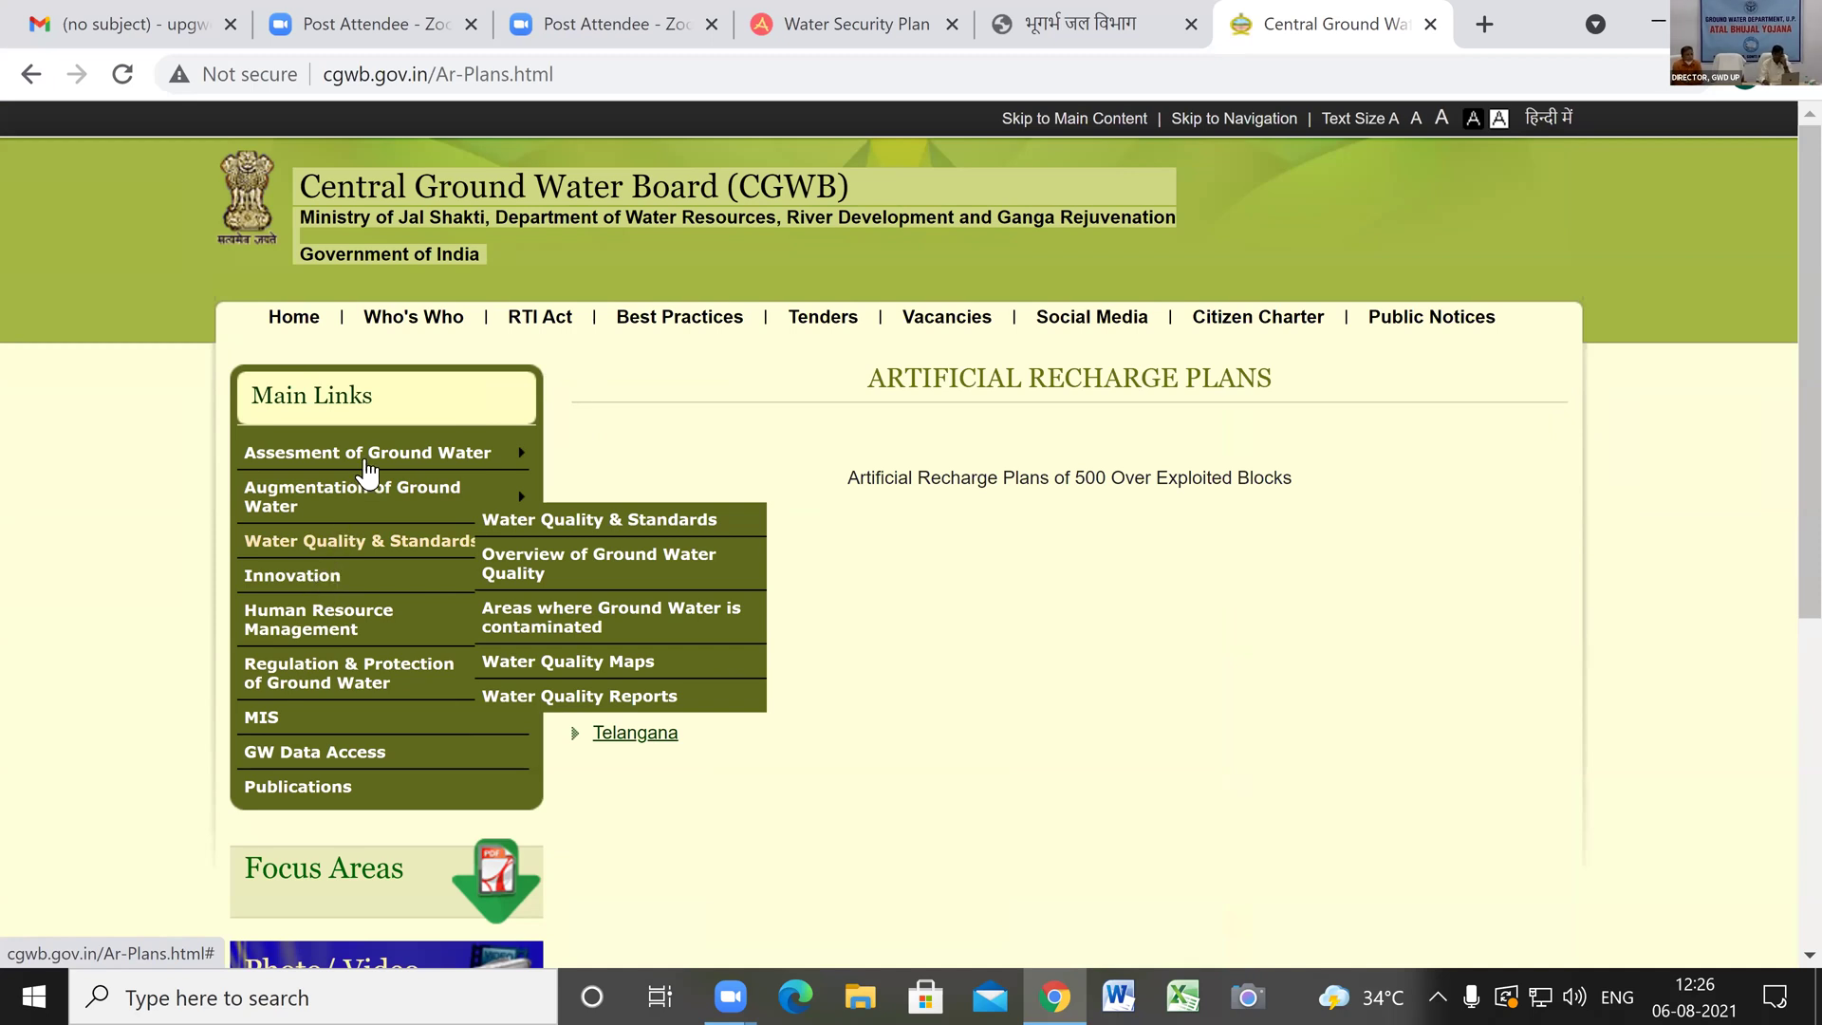
pyautogui.moveTo(366, 468)
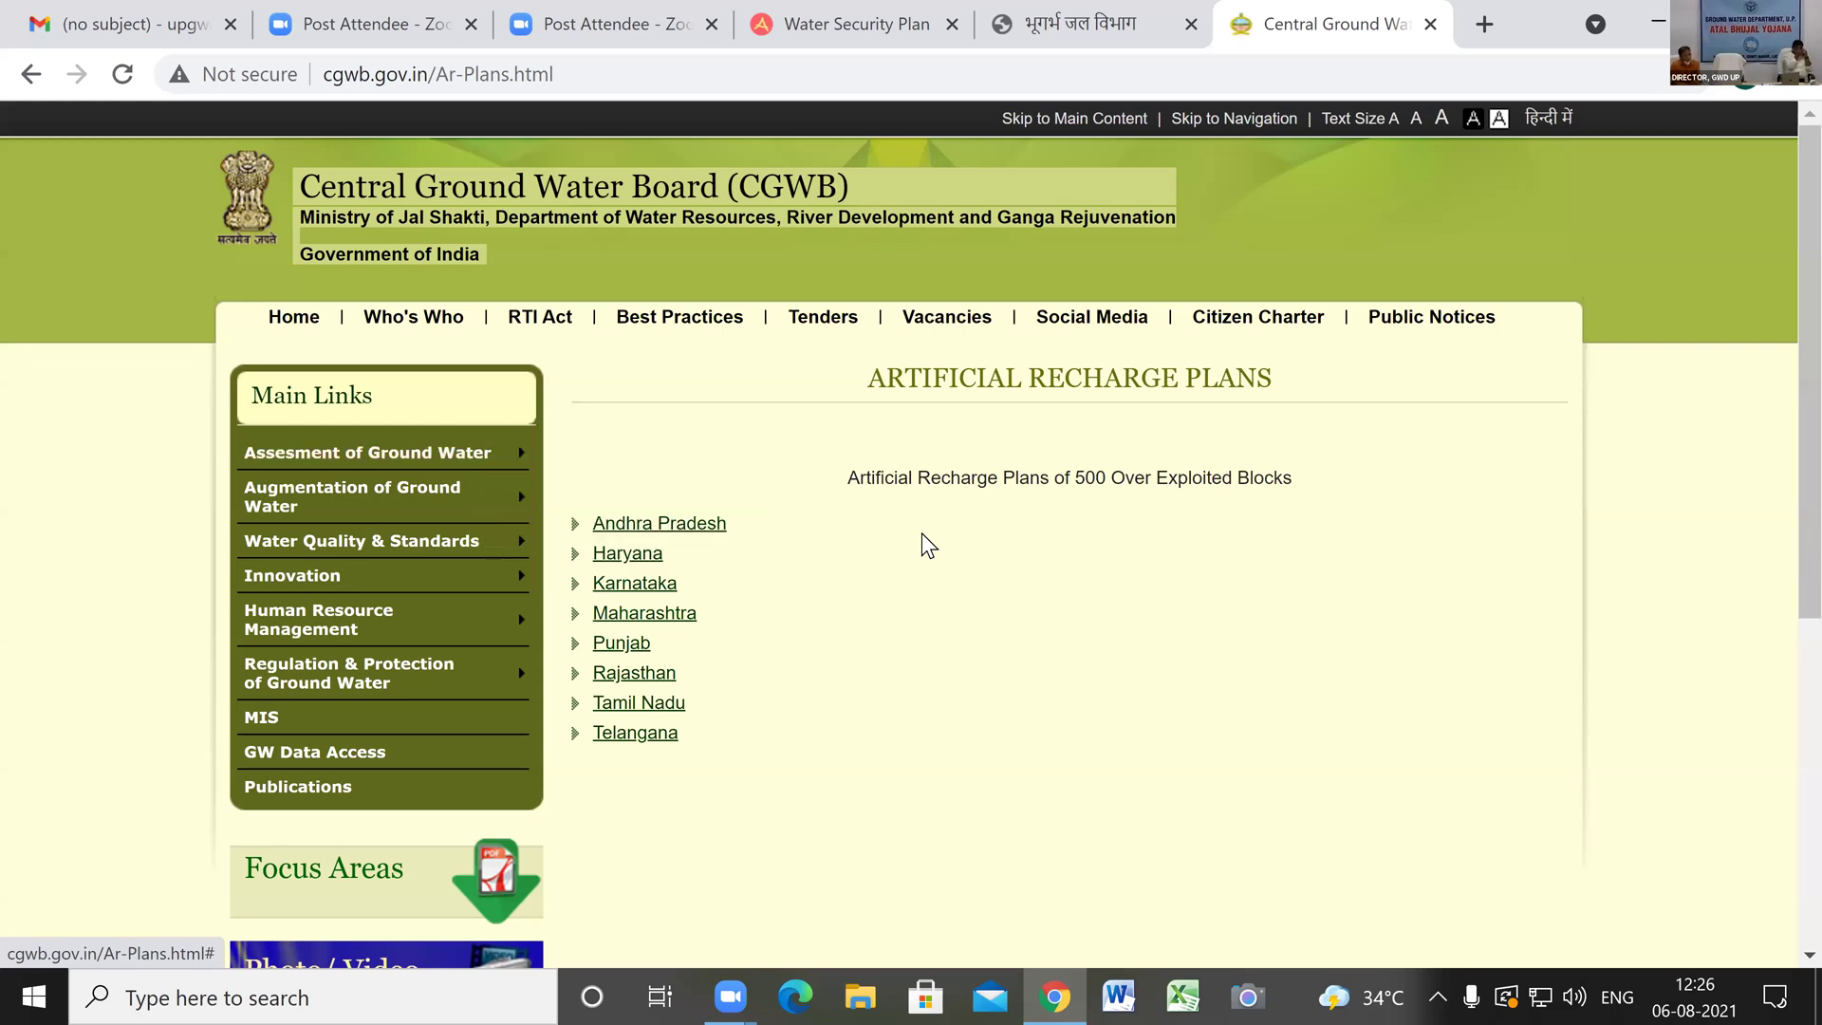
pyautogui.scroll(-2, 920, 547)
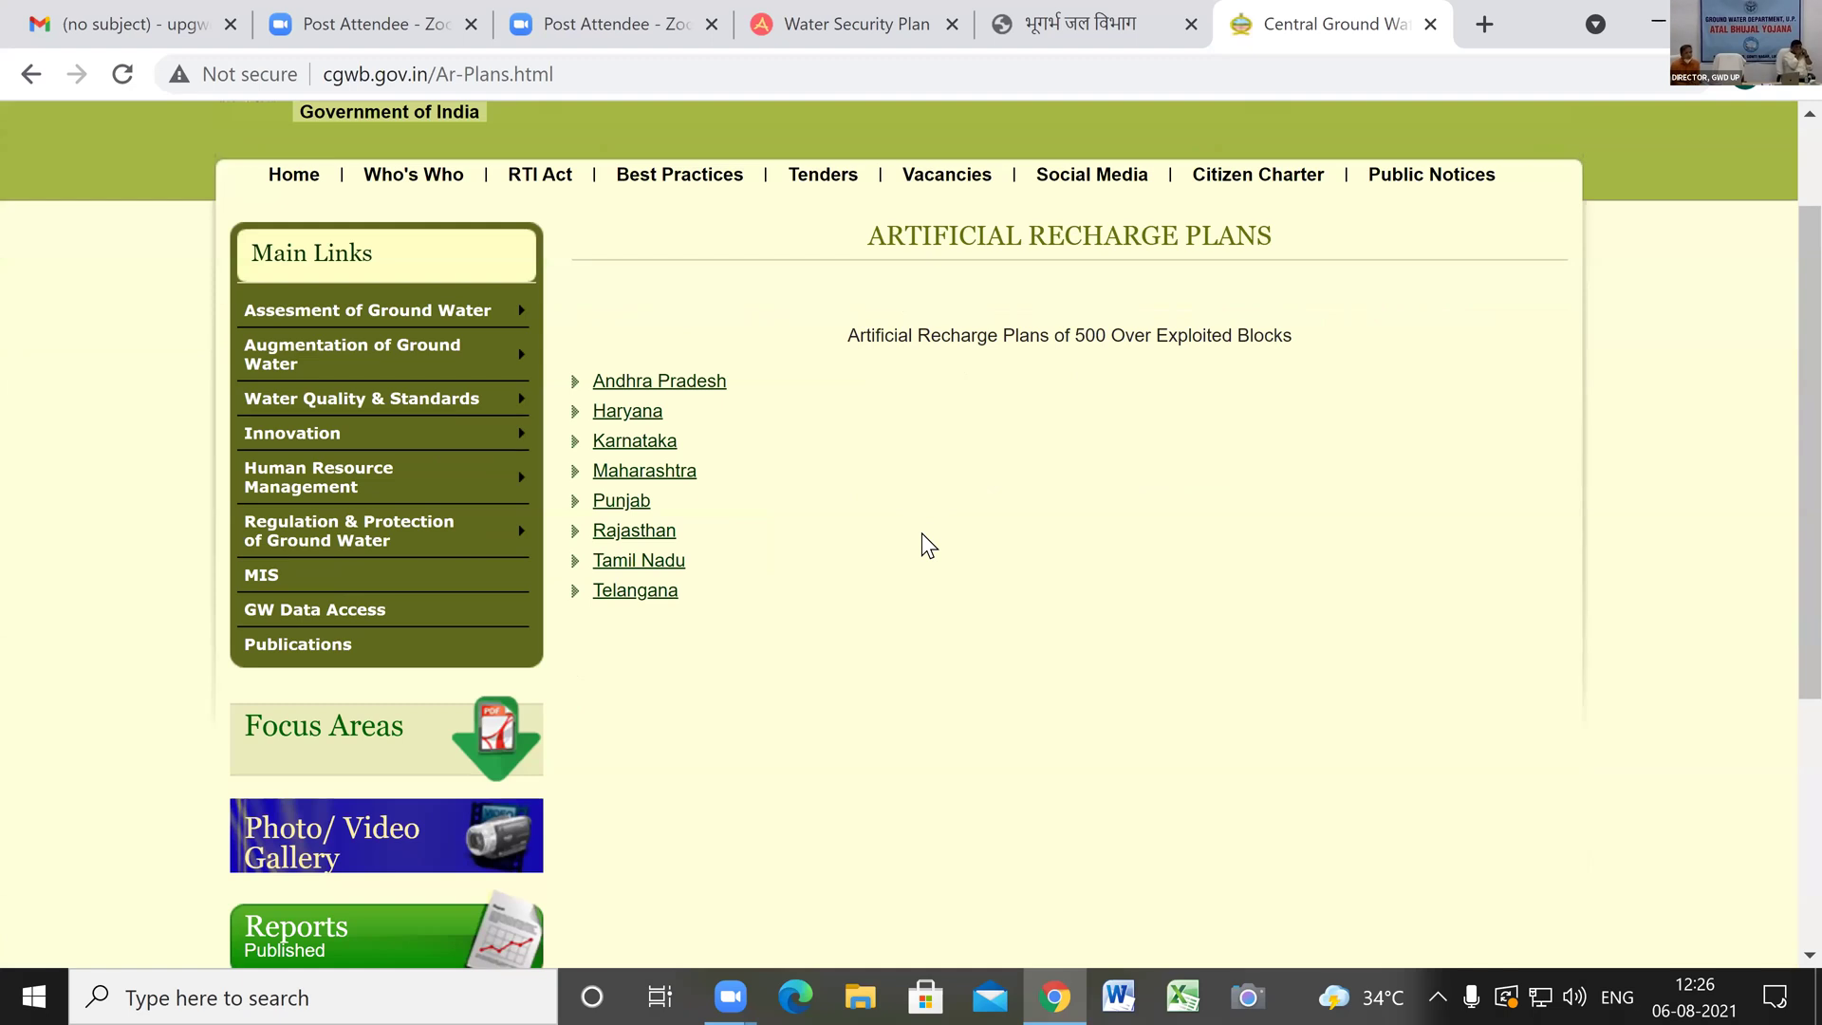
pyautogui.scroll(-1, 920, 547)
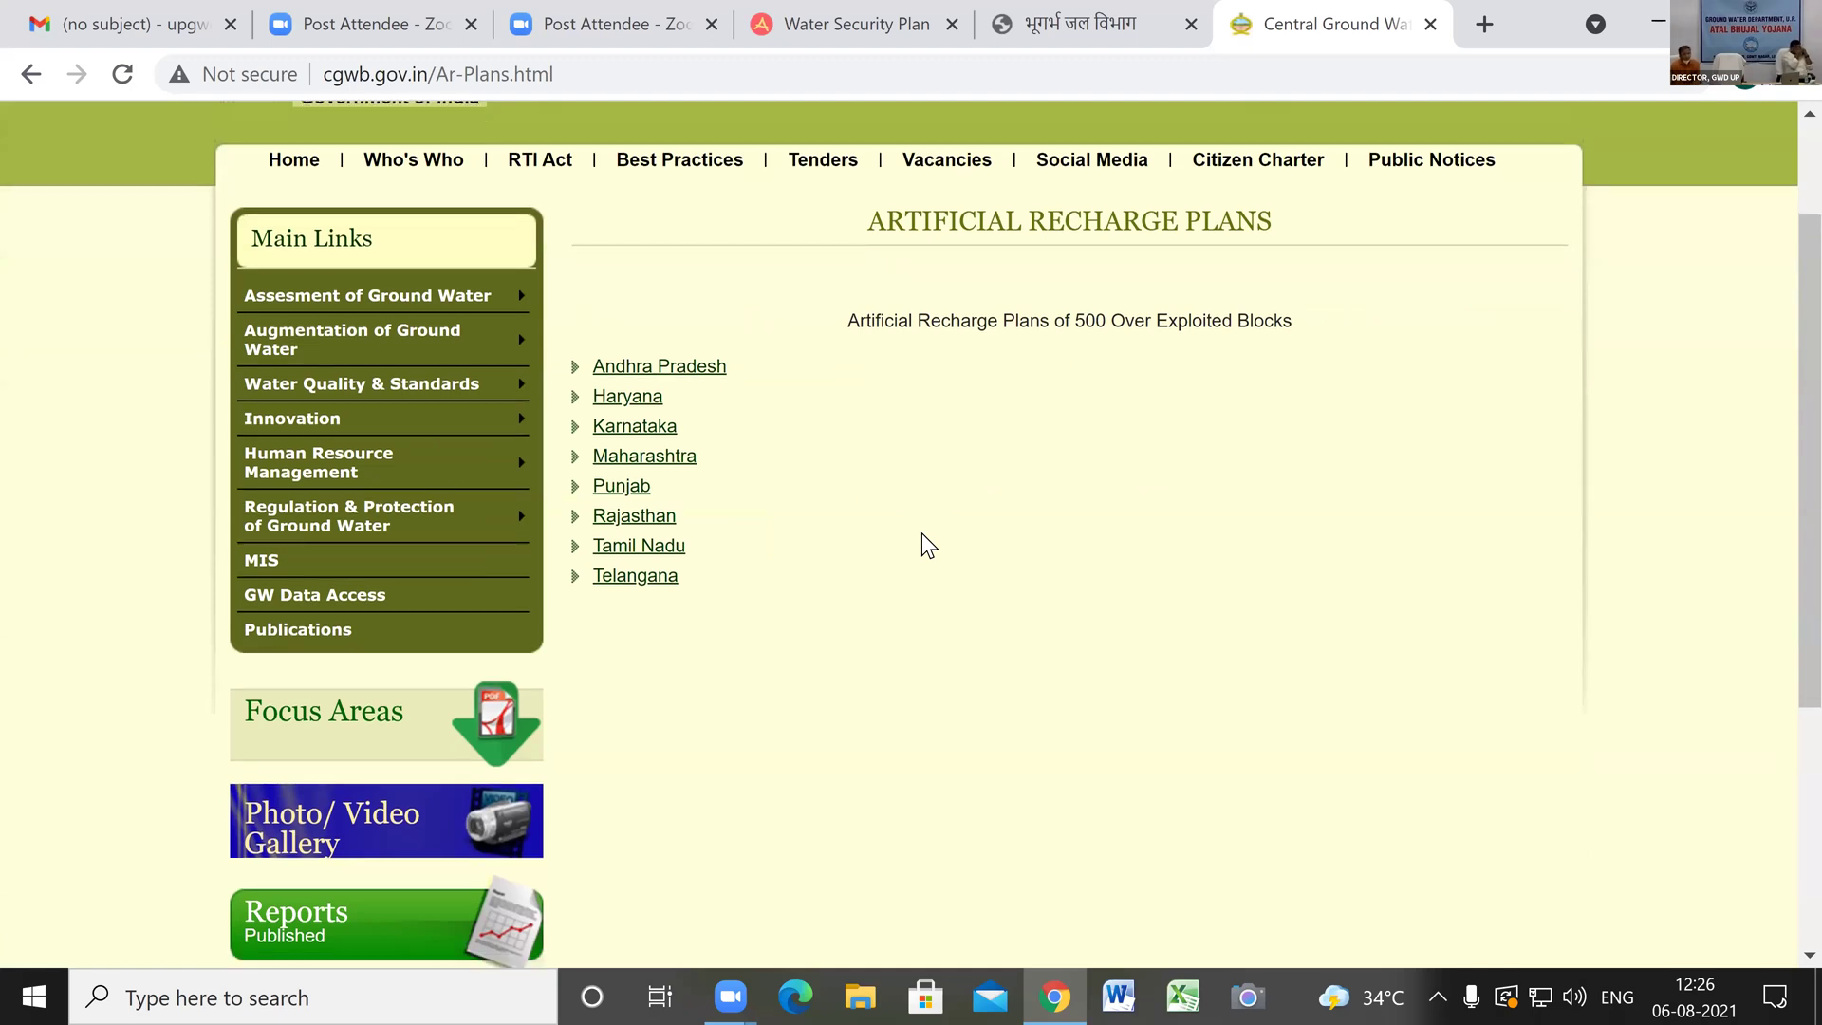
pyautogui.scroll(-1, 928, 546)
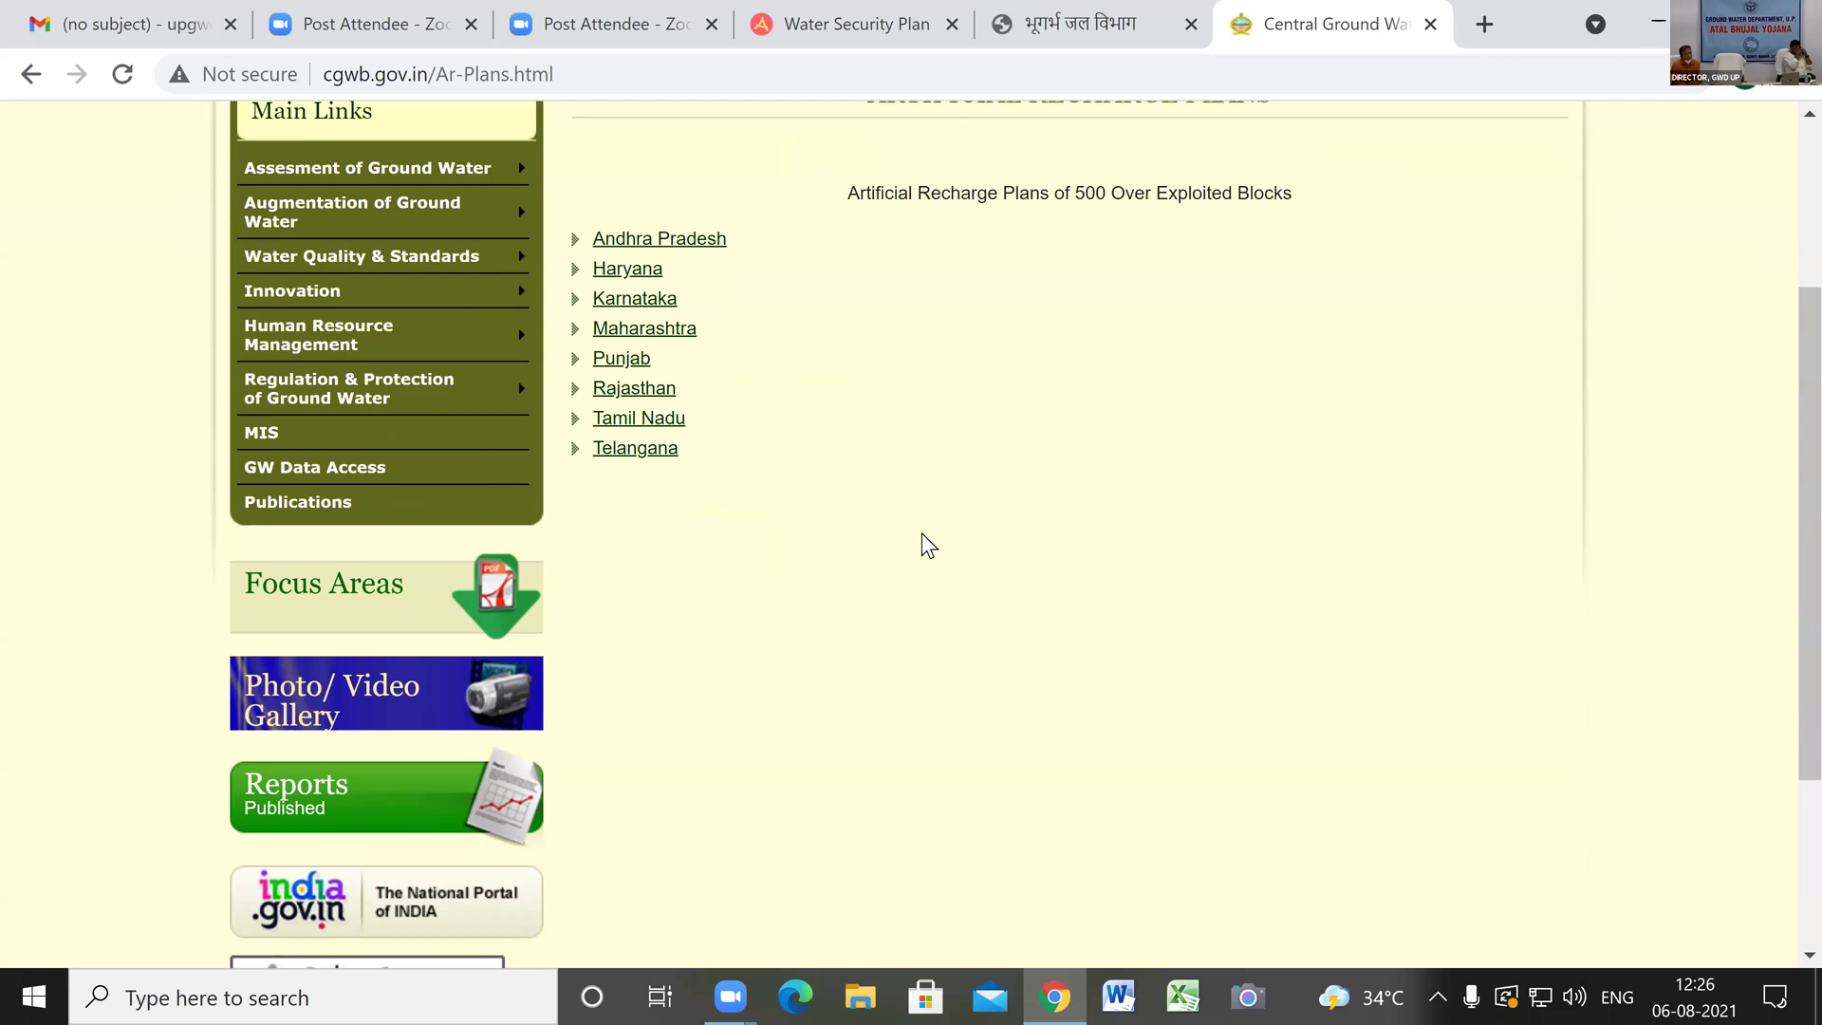
pyautogui.scroll(2, 922, 535)
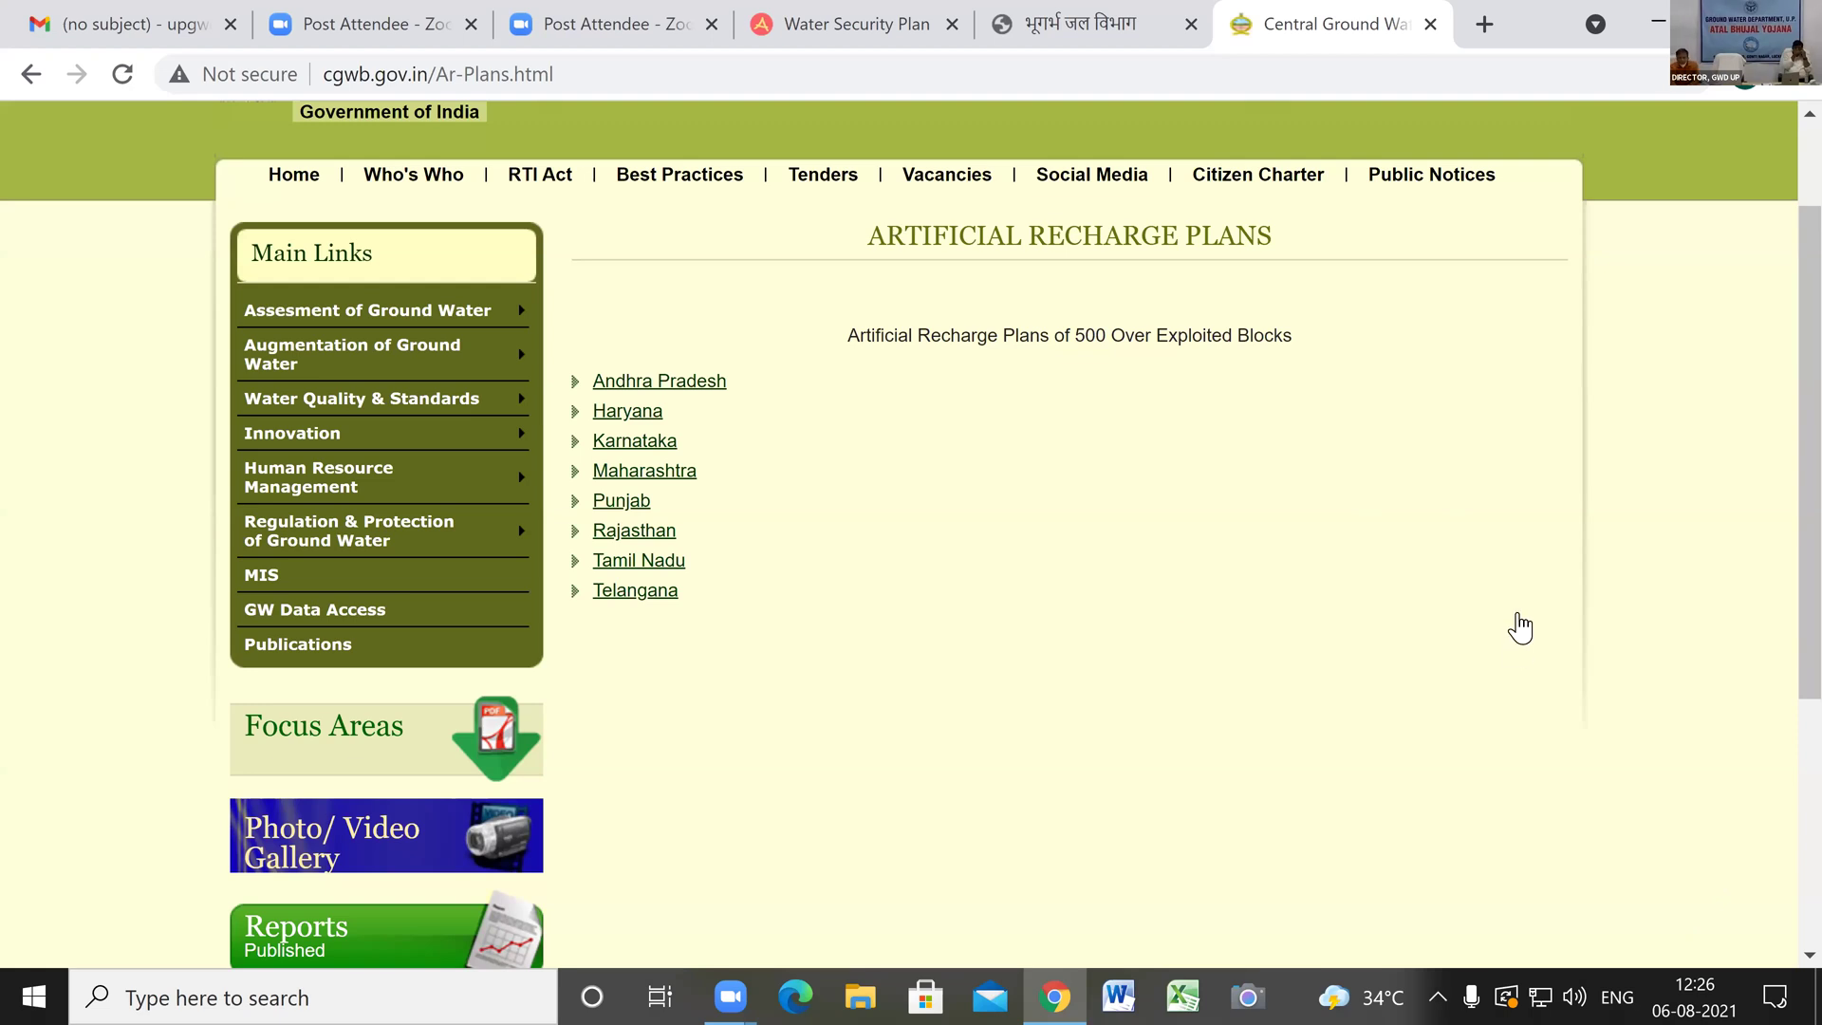
# - On upgwd.gov.in's State Ground Water Conservation Mission page, check the 2019-20 model DPR table, then open the 2017-18 blocks list
pyautogui.hotkey('ctrl', 'shift', 'Tab')
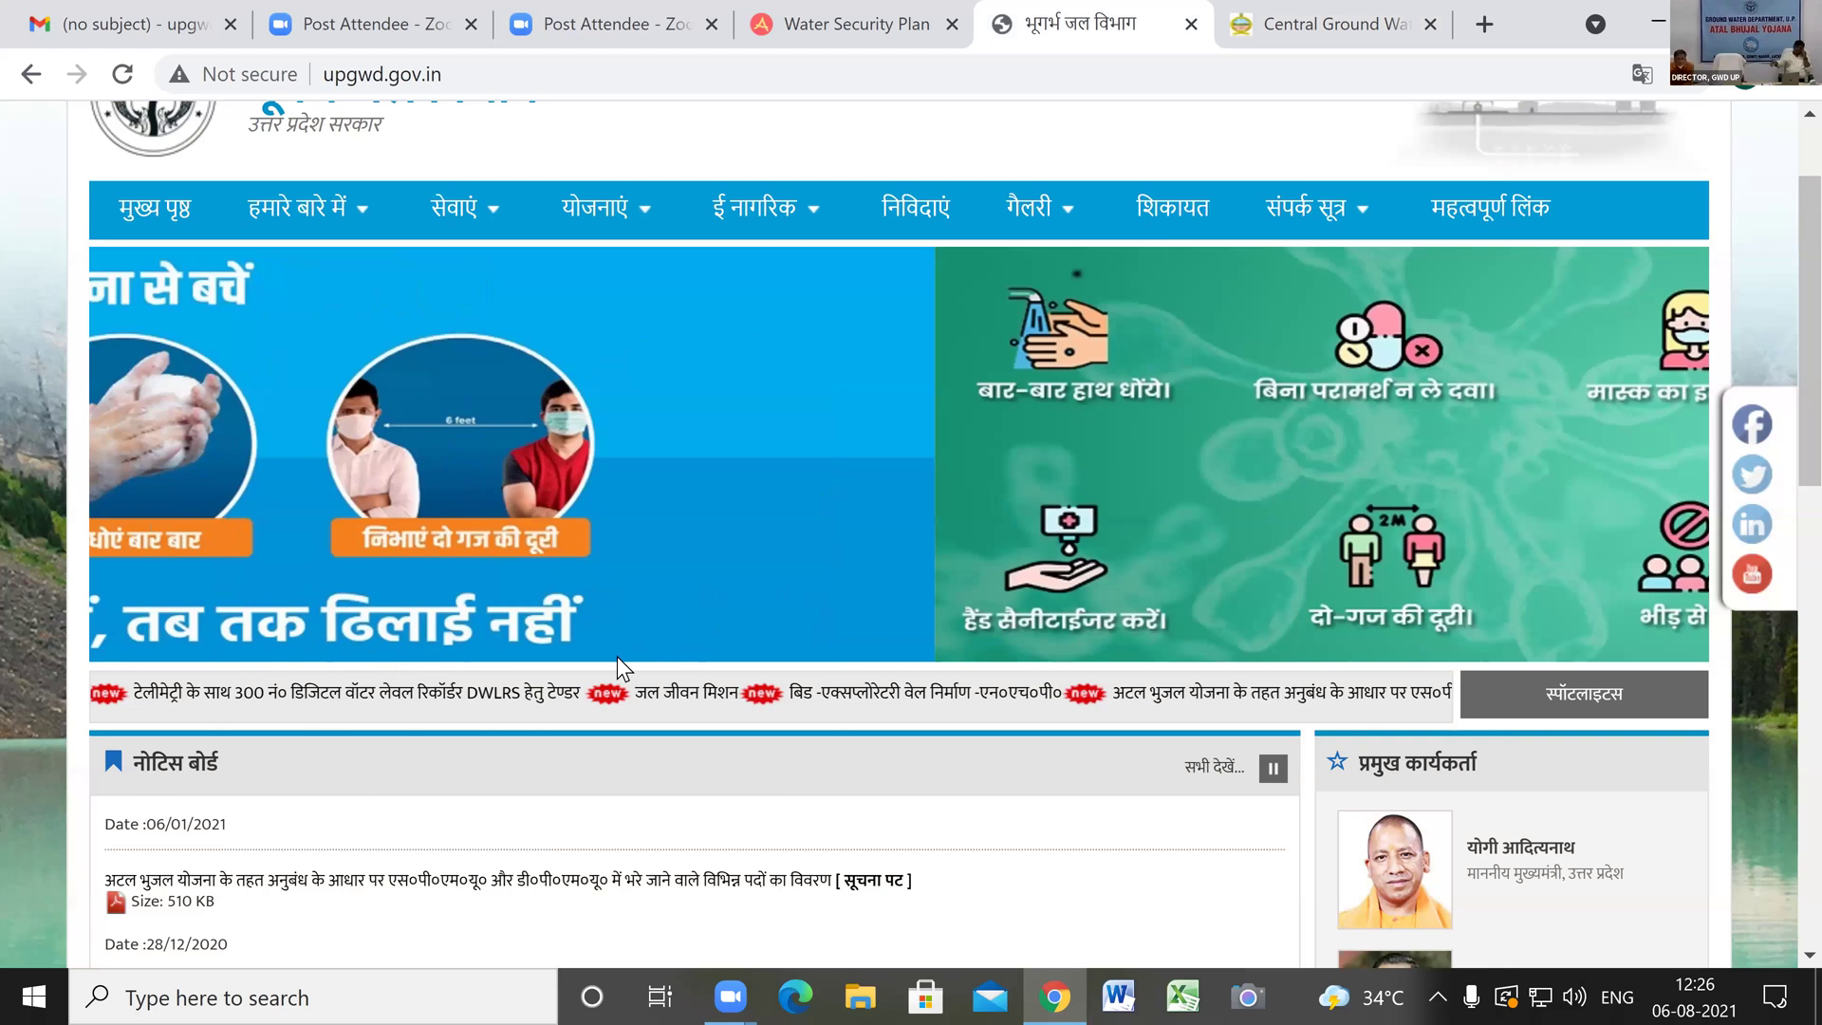
pyautogui.click(556, 664)
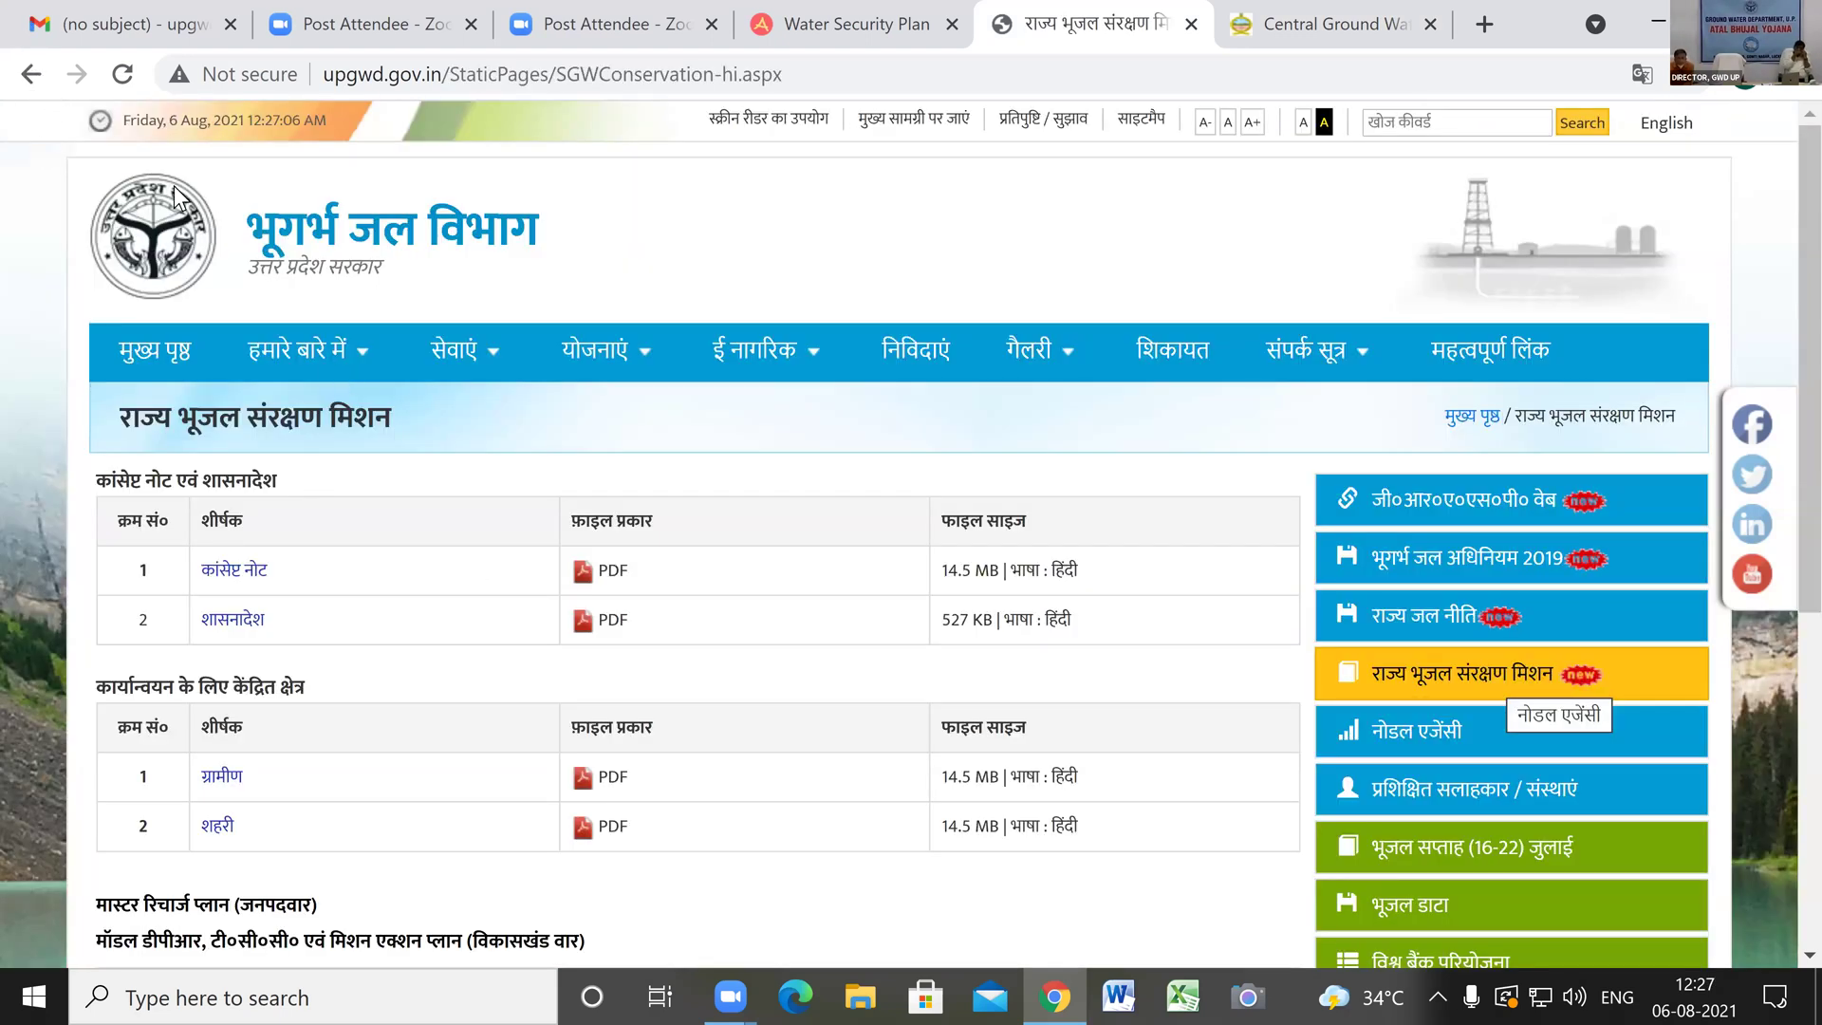
pyautogui.click(368, 642)
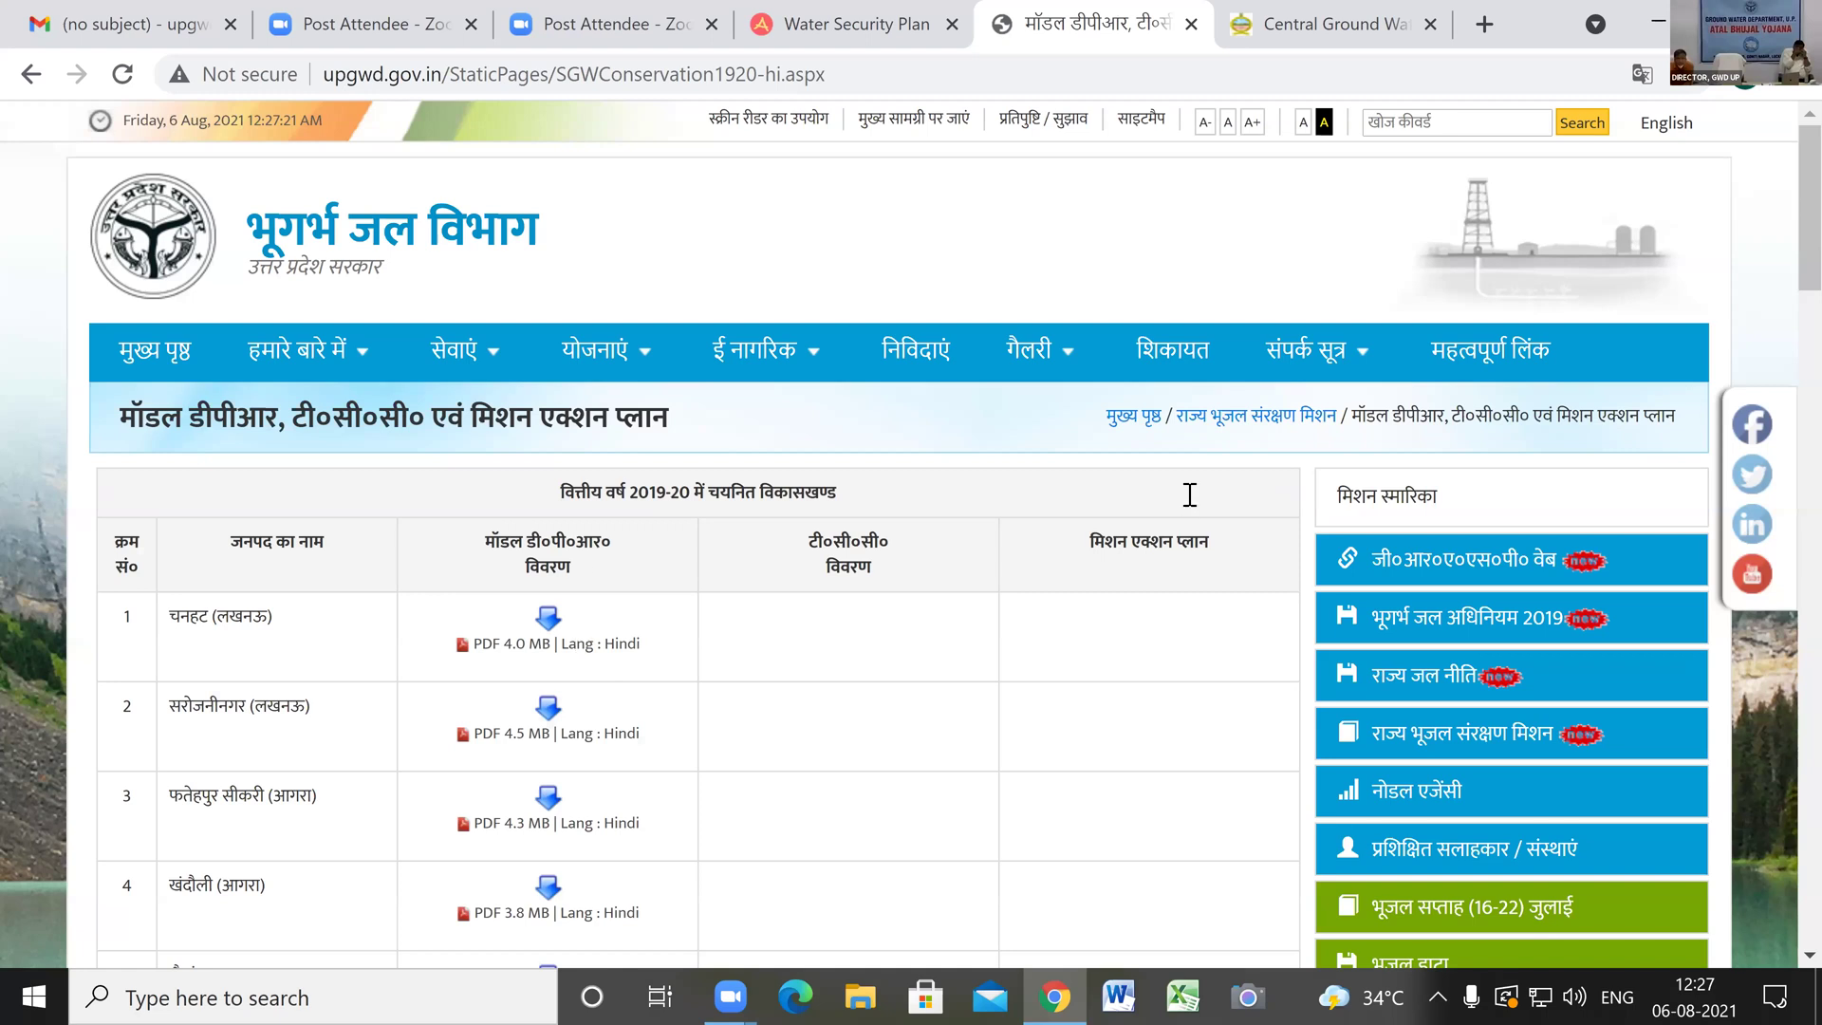
pyautogui.hotkey('alt', 'Left')
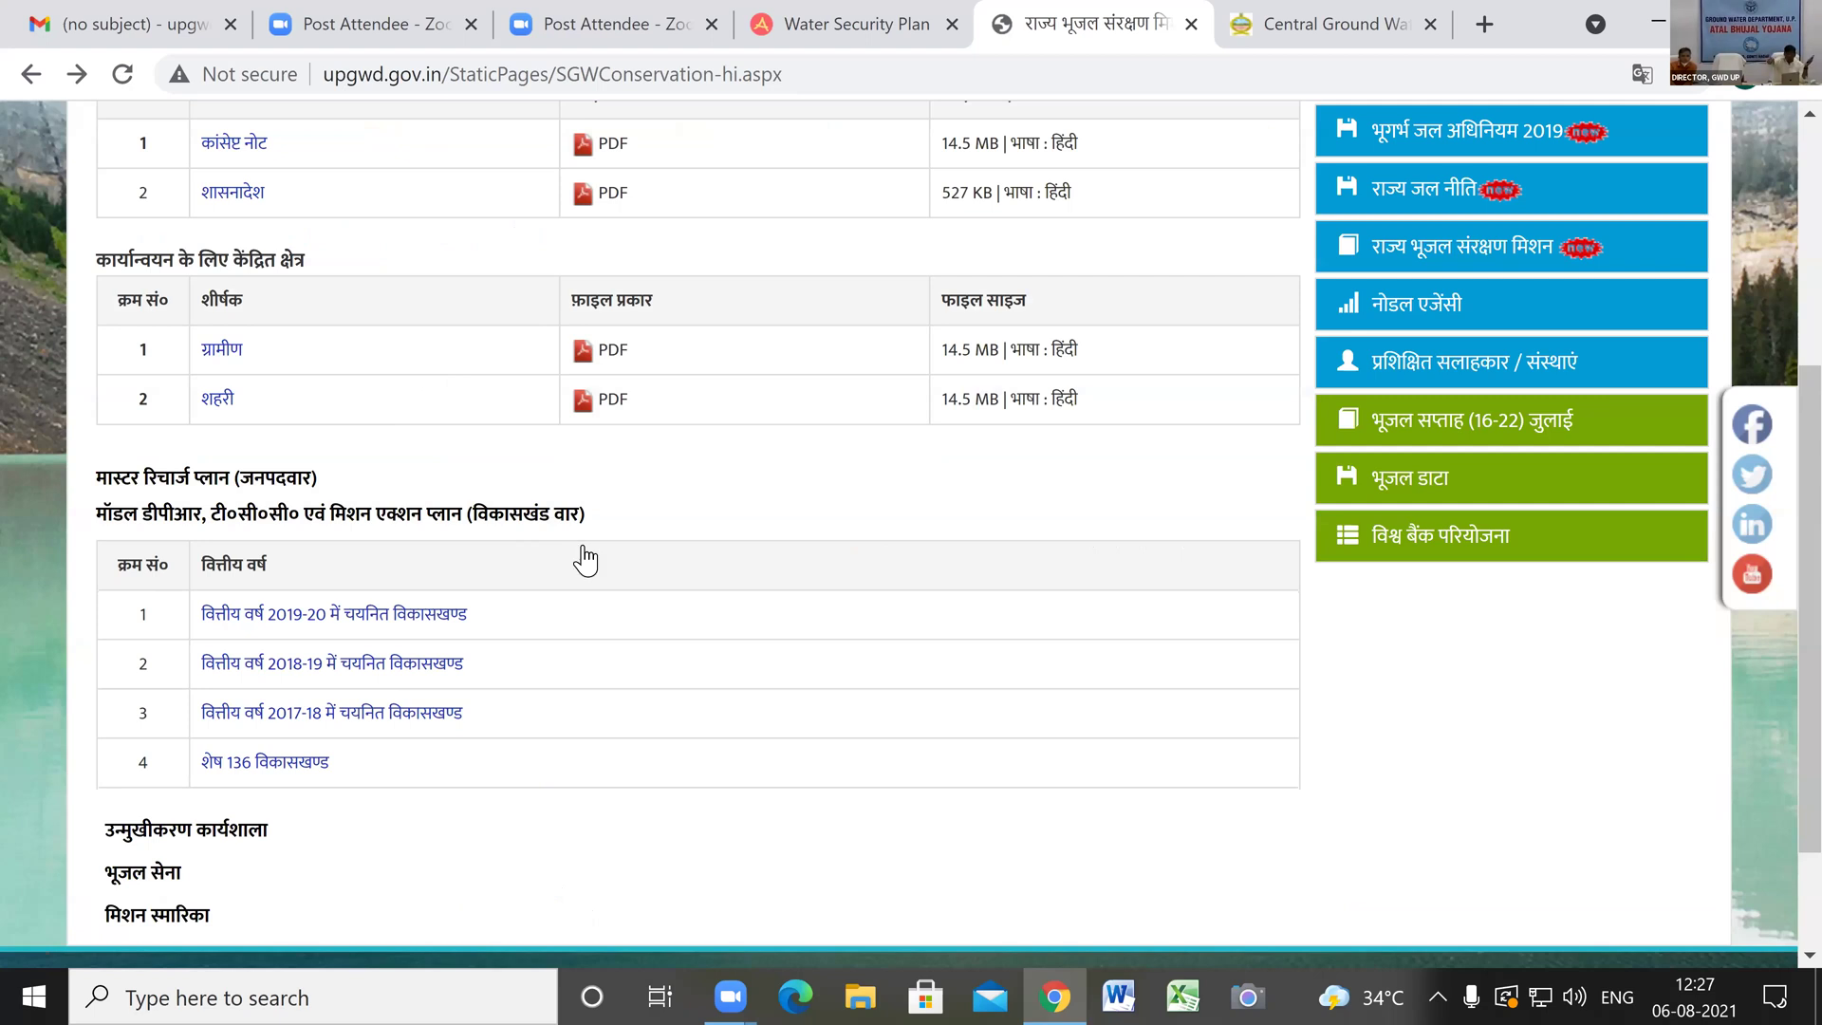
pyautogui.click(380, 712)
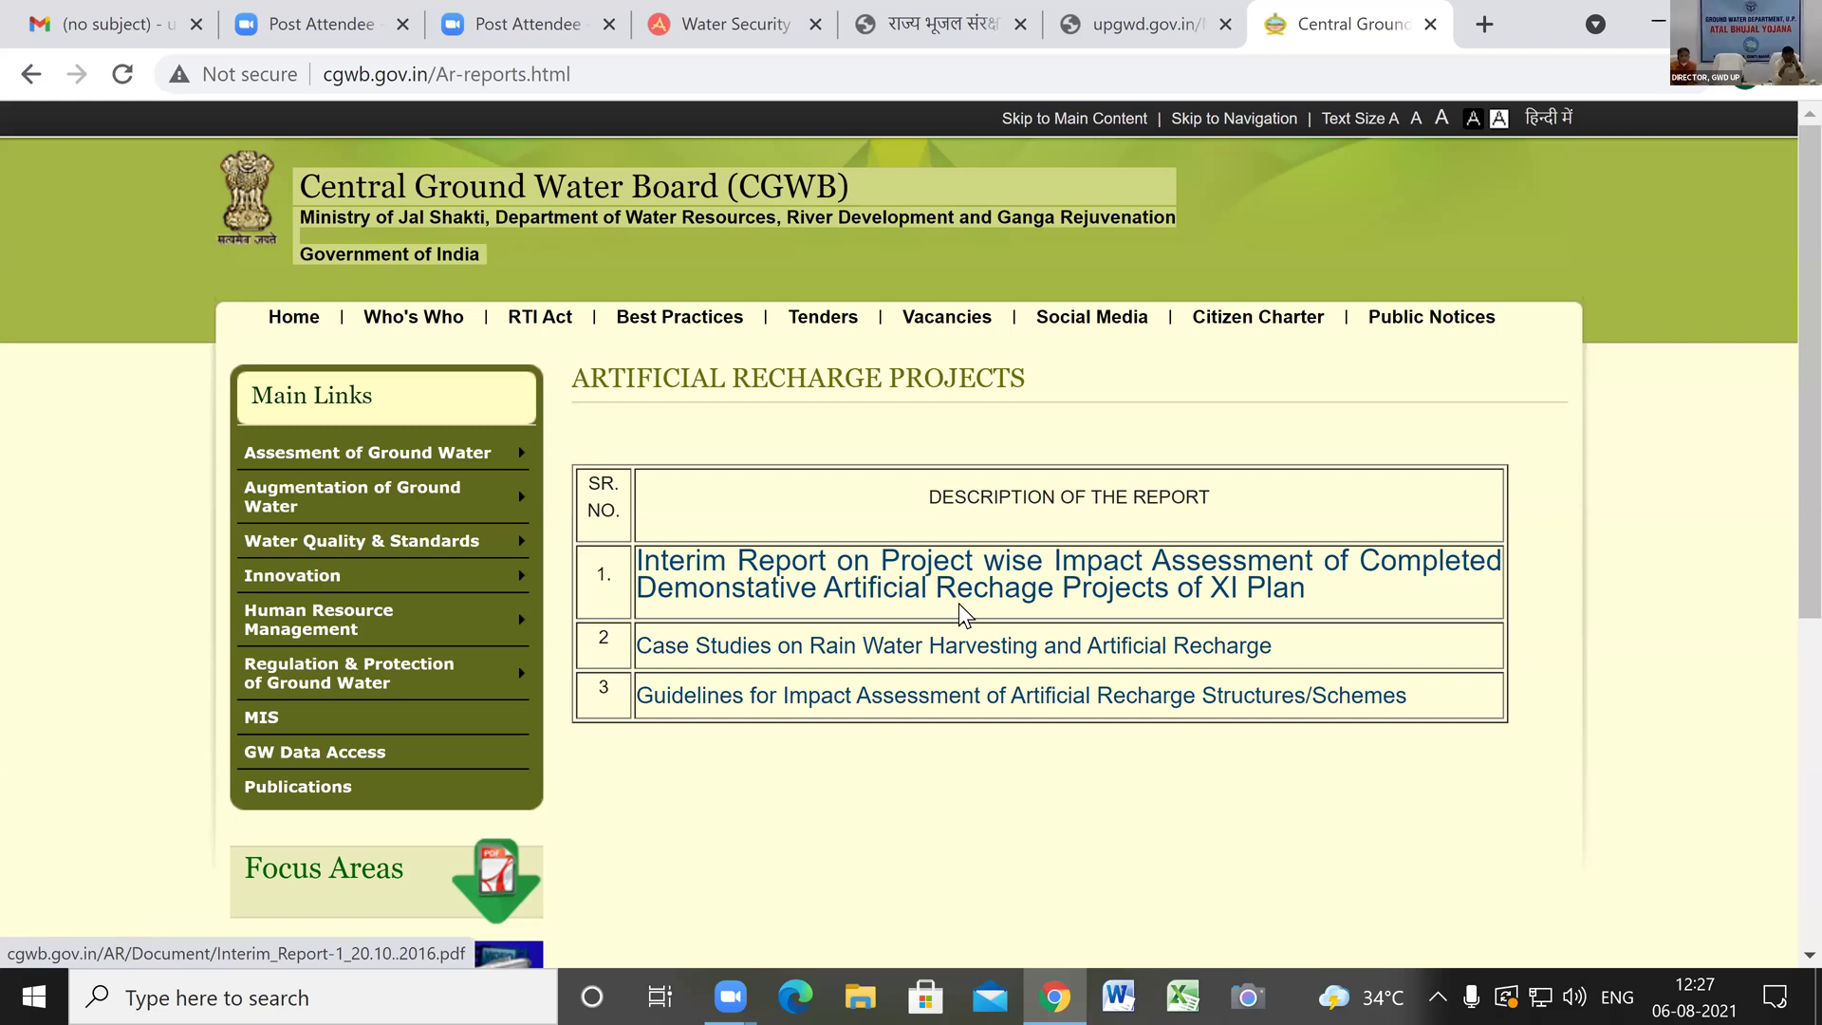
# - Go back from Ar-reports.html through Reports Published by CGWB to the cgwb.gov.in home page
pyautogui.hotkey('alt', 'Left')
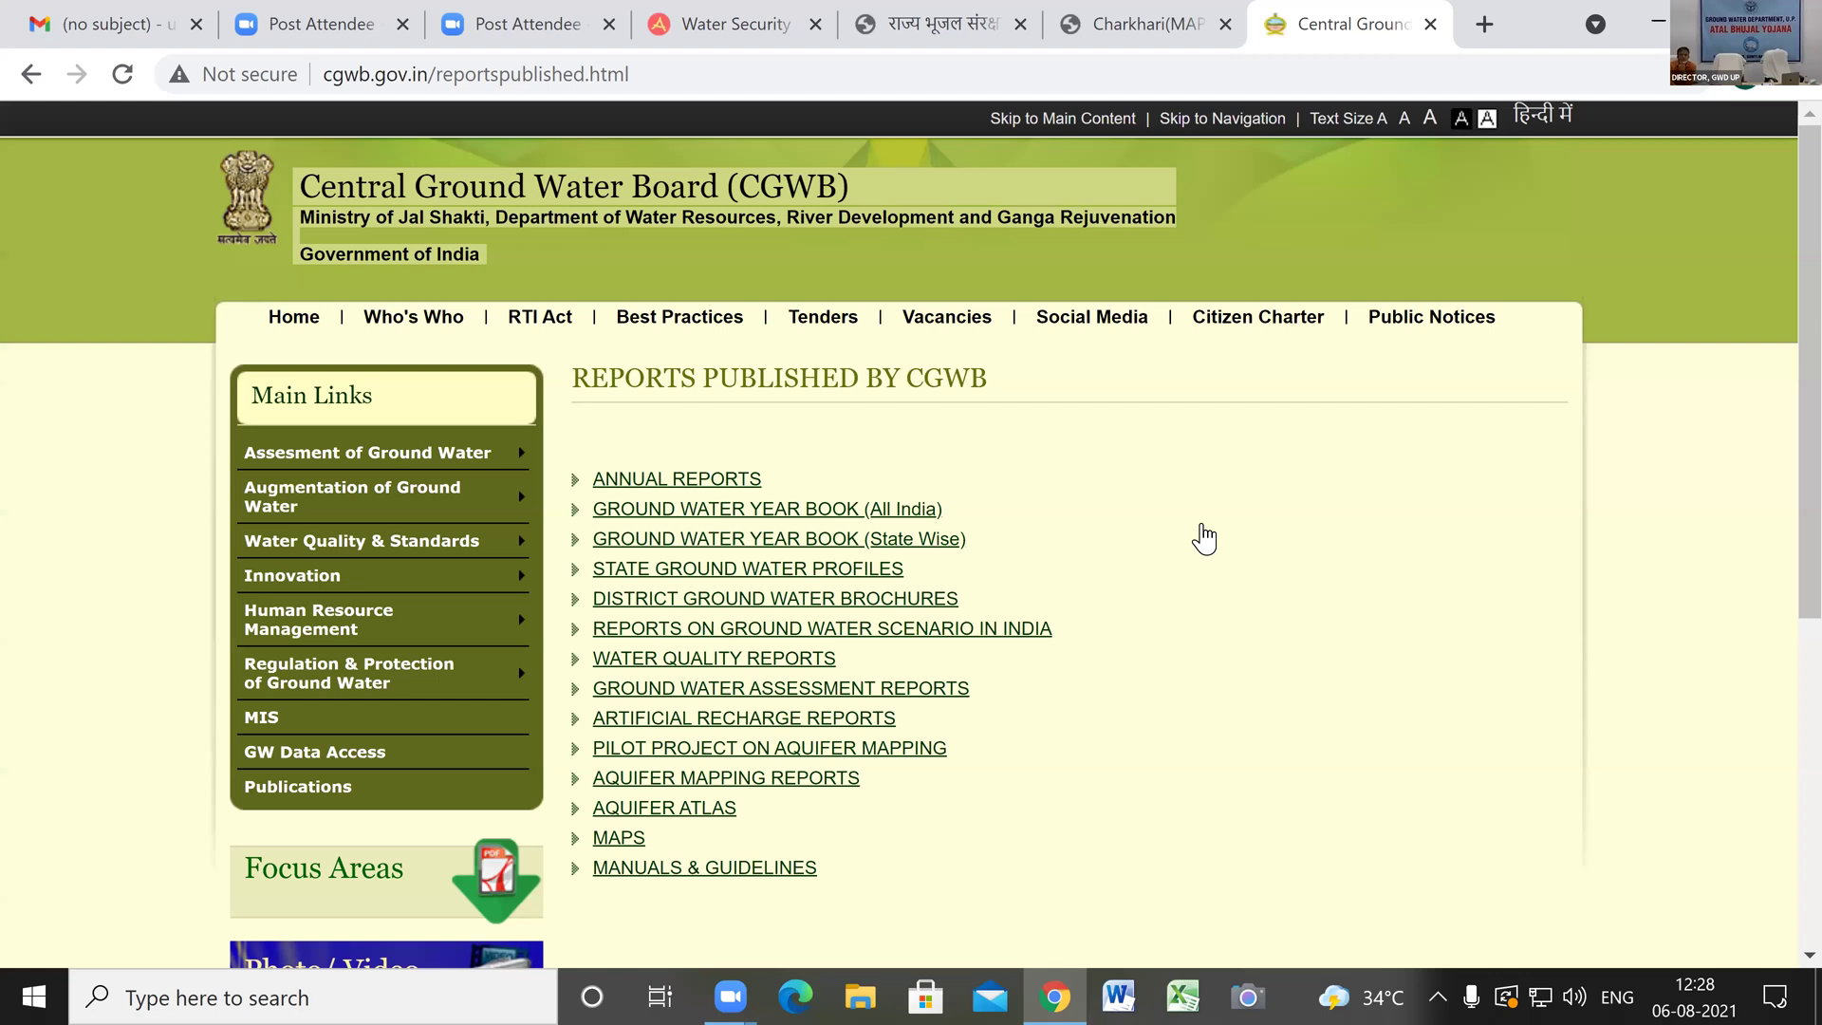
pyautogui.hotkey('alt', 'Left')
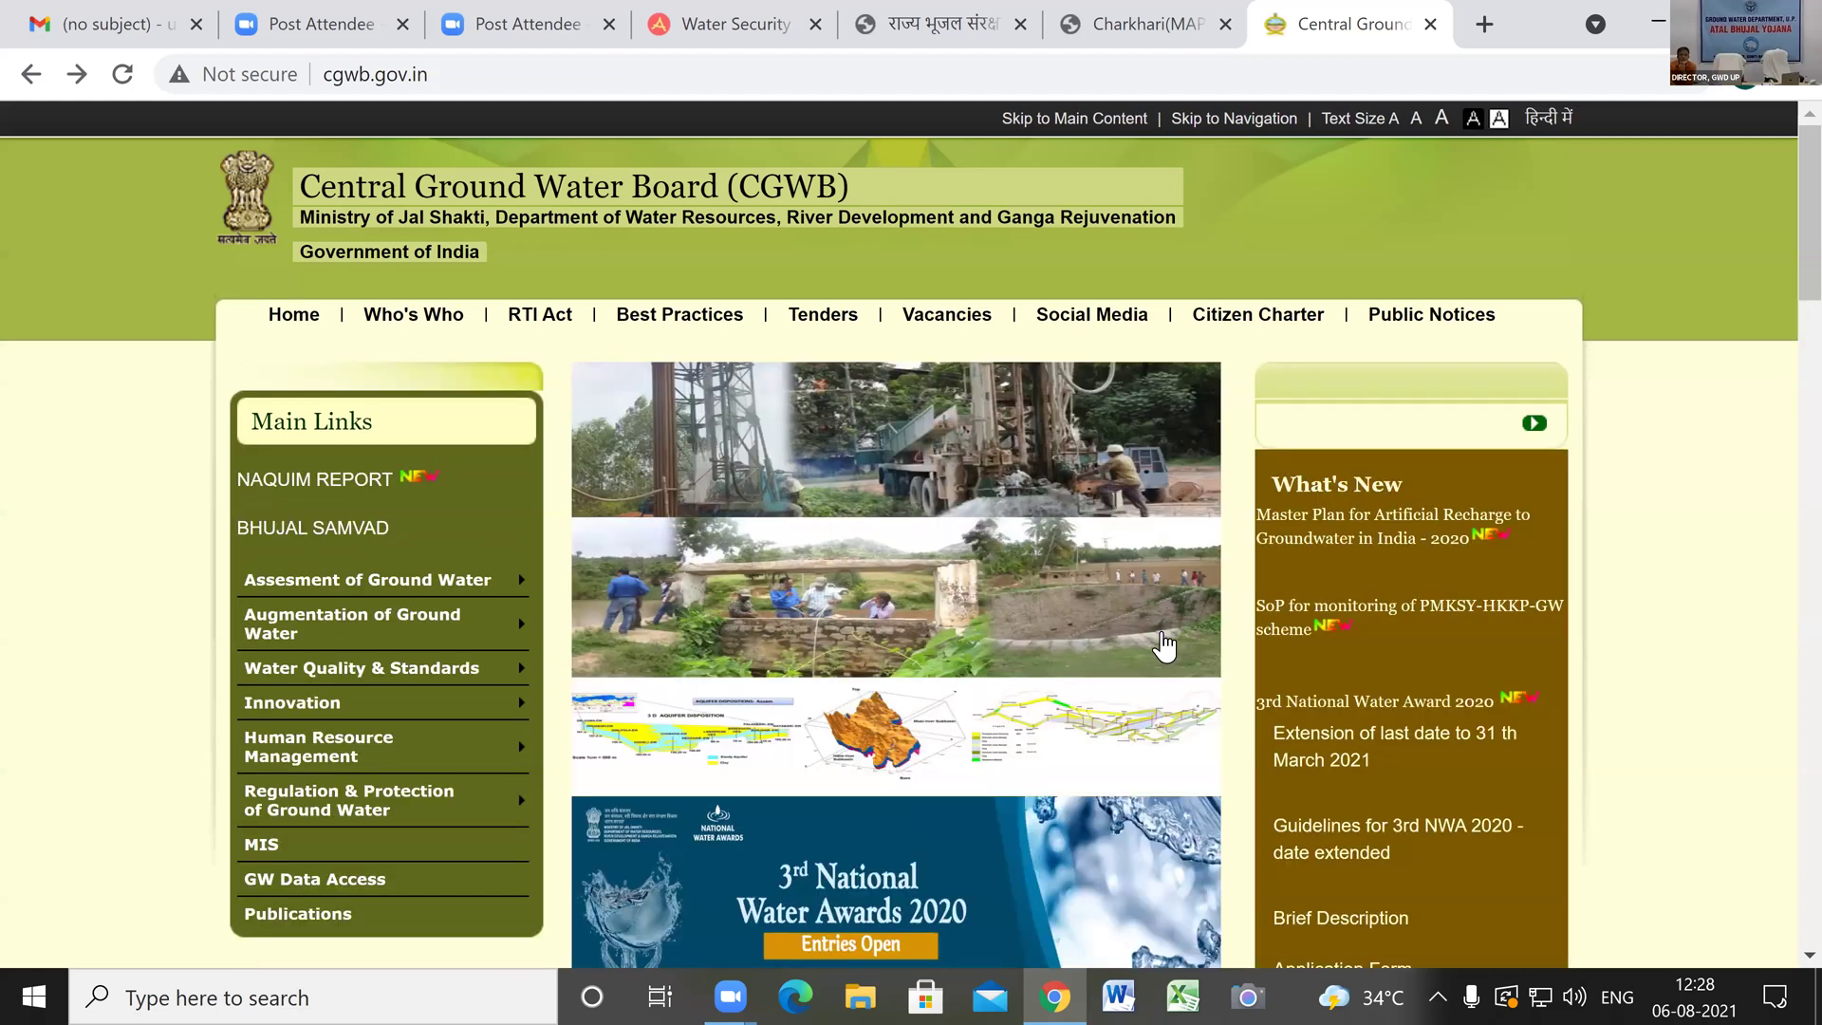
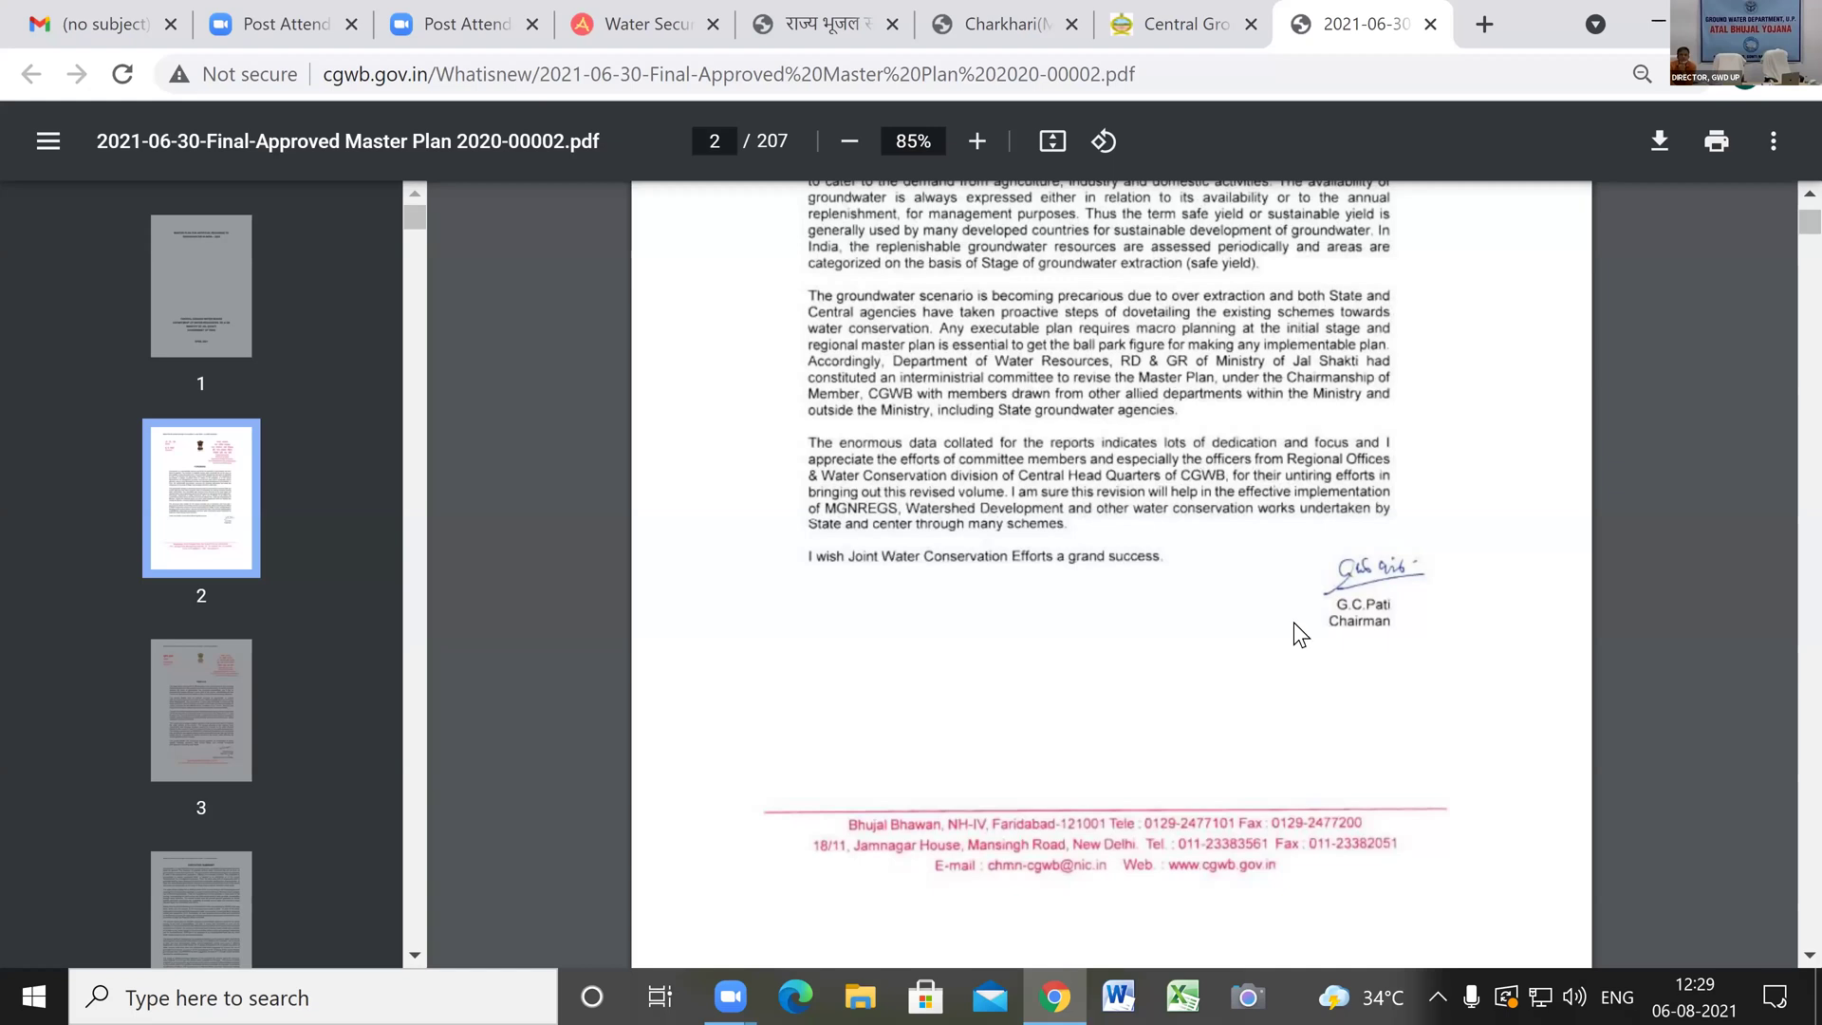
# - Scroll the Master Plan 2020 PDF past the chairman's foreword to page 4 of 207
pyautogui.scroll(-20, 1295, 622)
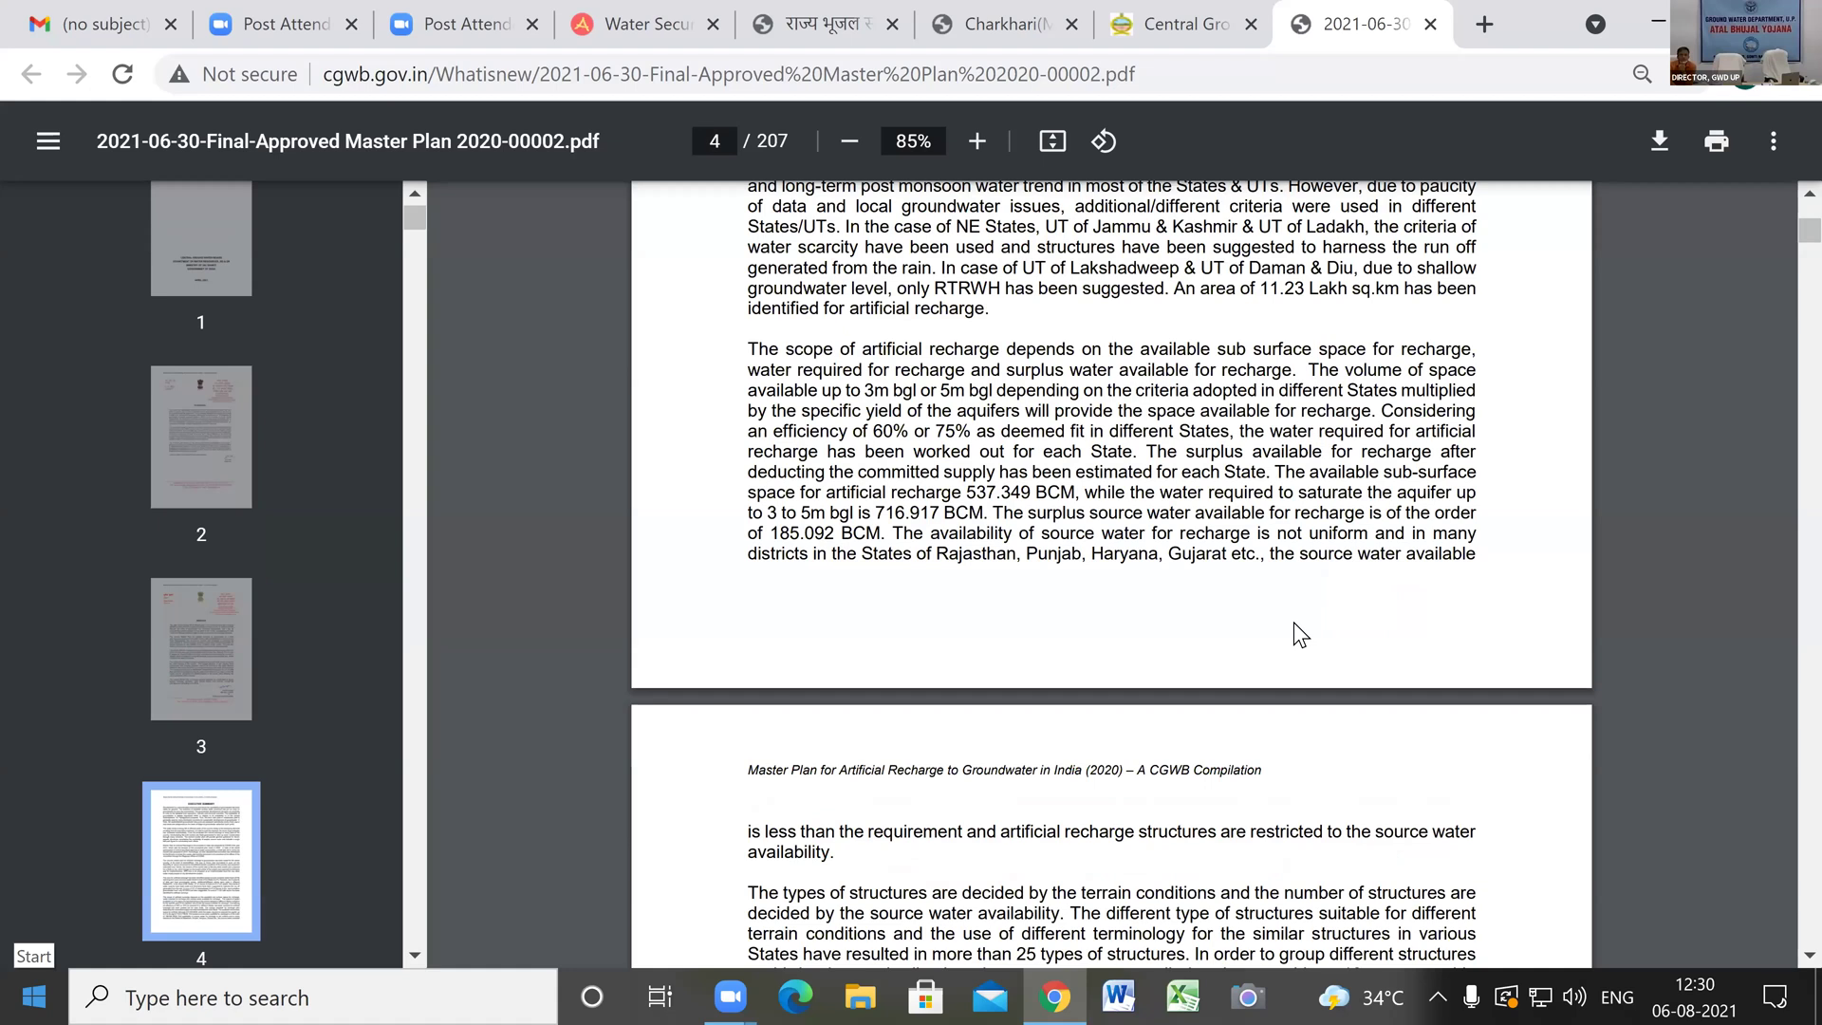
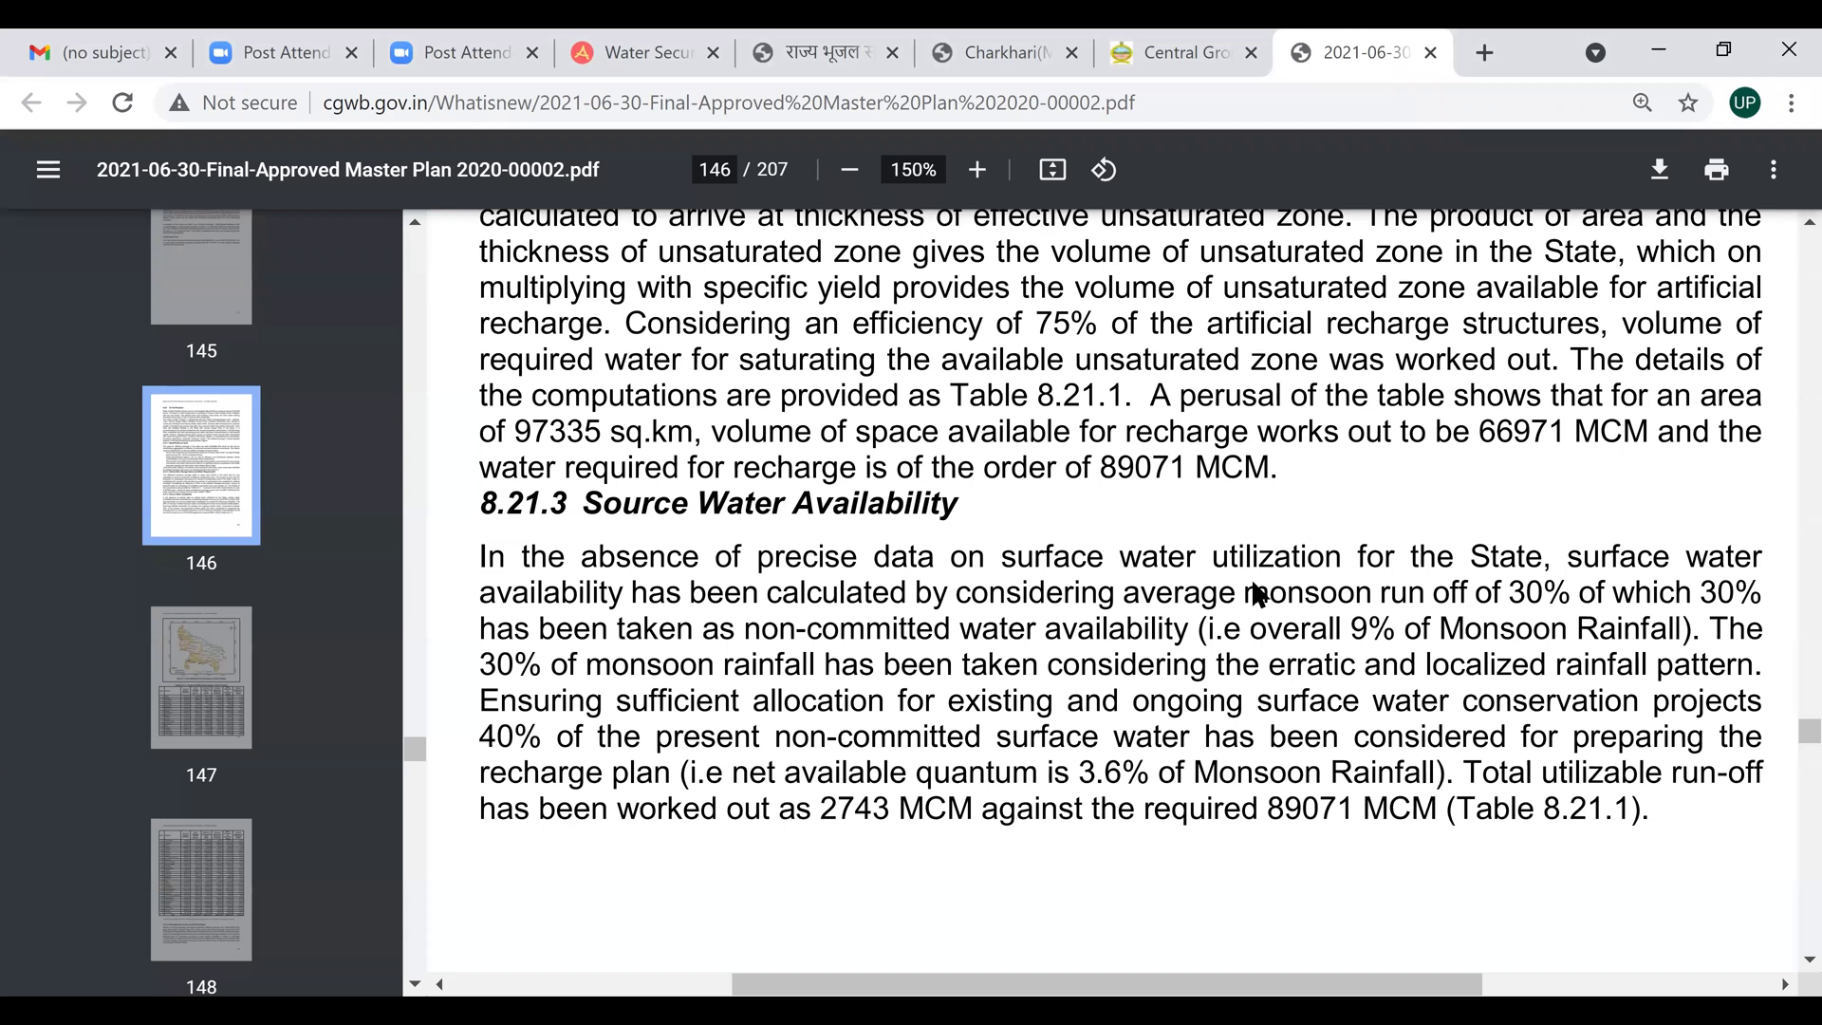
# - Scroll down to page 147's Uttar Pradesh map of selected artificial recharge blocks
pyautogui.scroll(-2, 1257, 595)
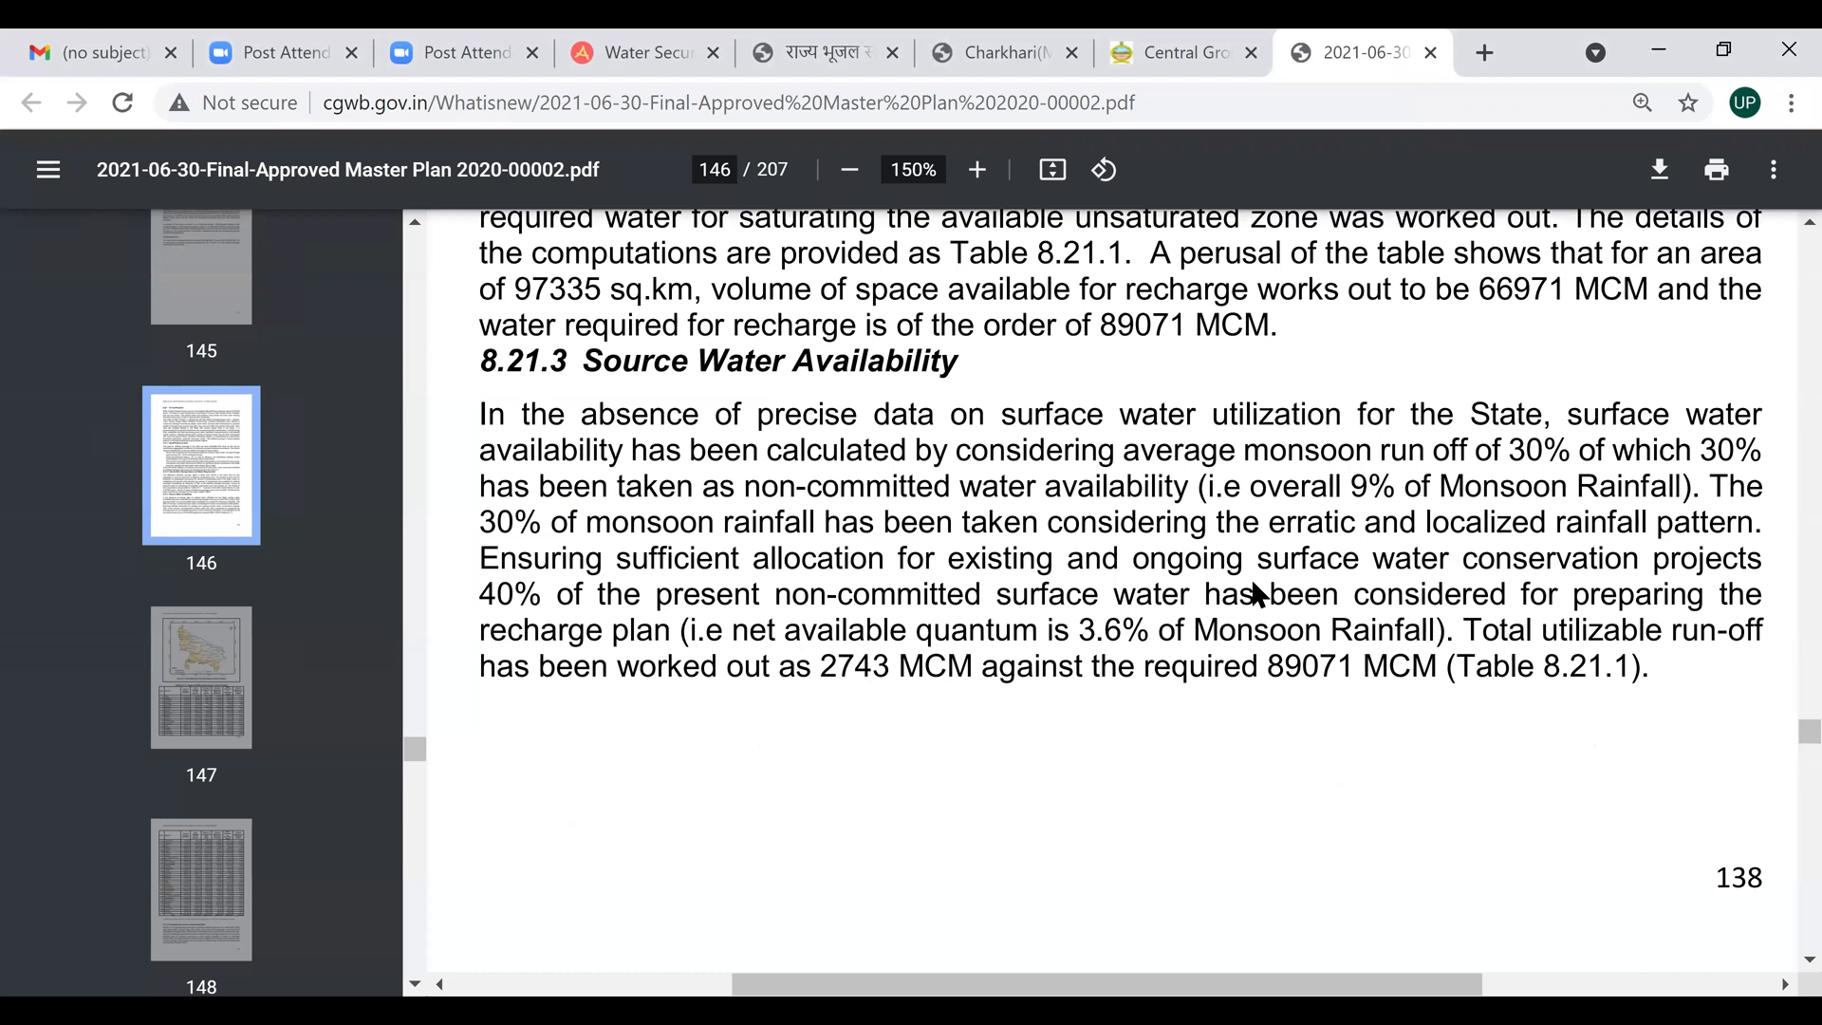
pyautogui.scroll(-5, 1258, 595)
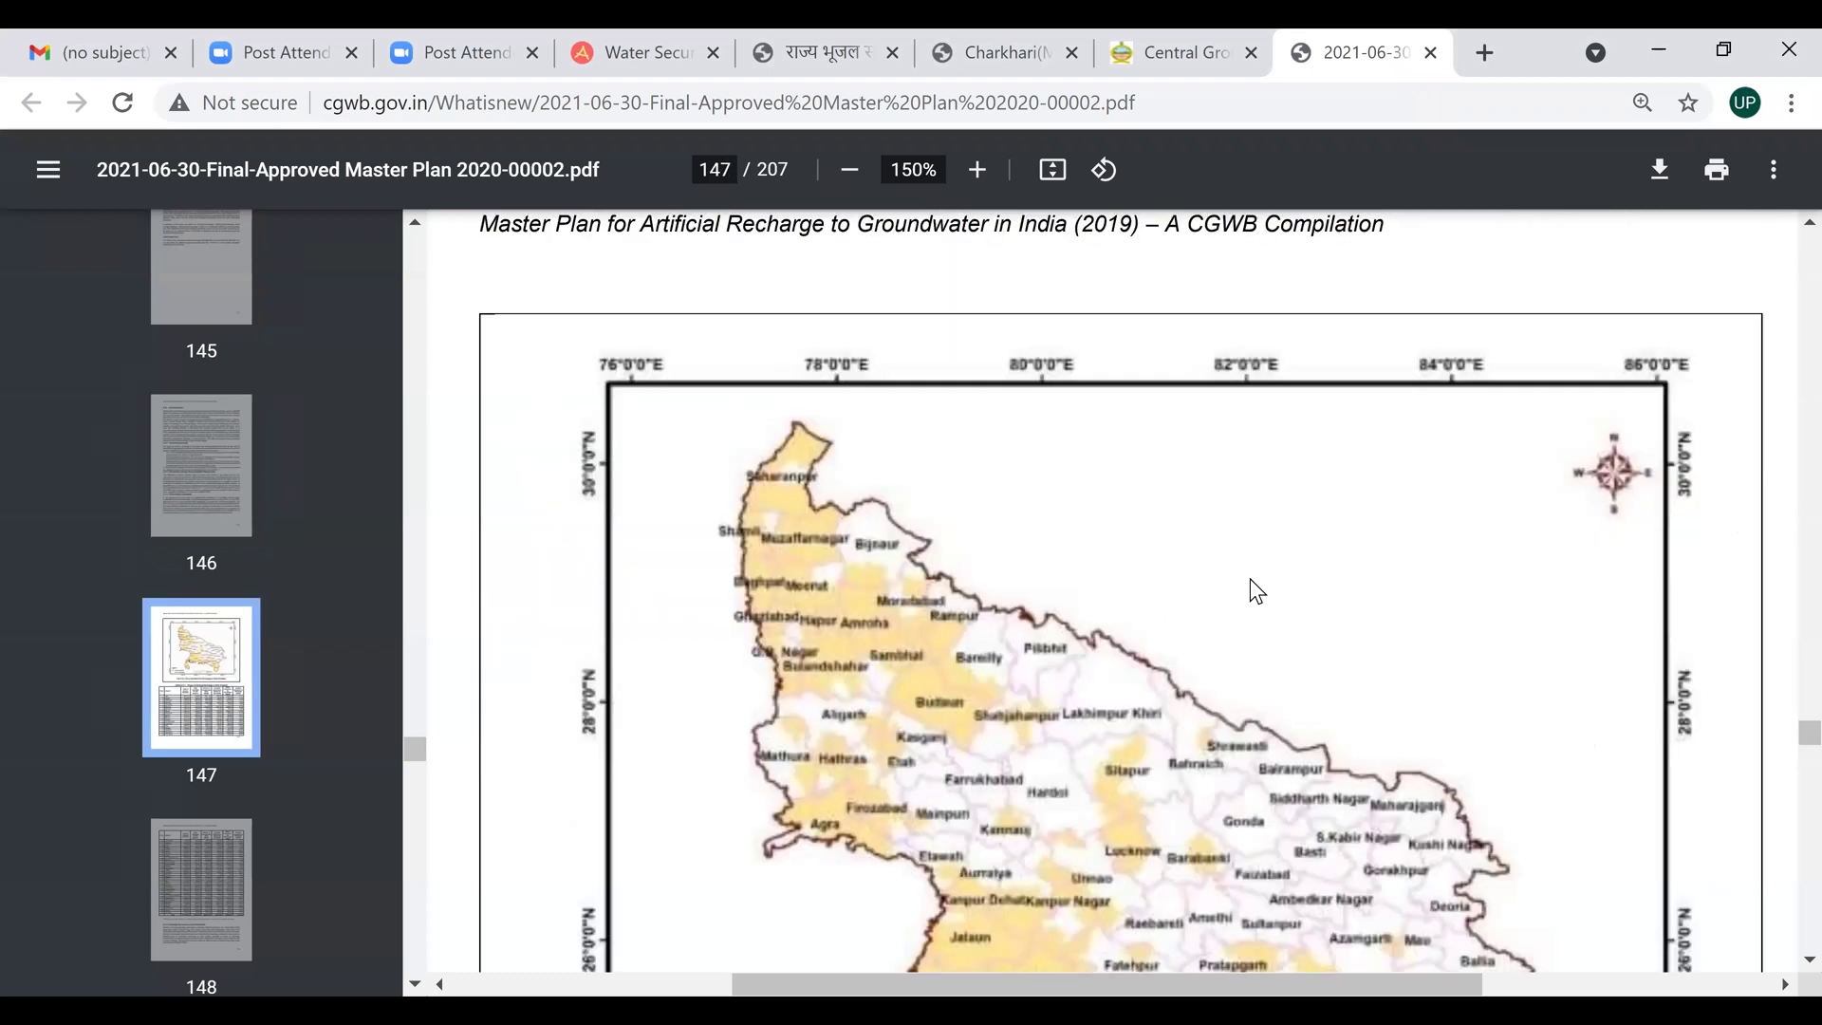
# - Scroll past the map and legend until Table-8.21.1's district rows fill the viewer
pyautogui.scroll(-2, 1257, 595)
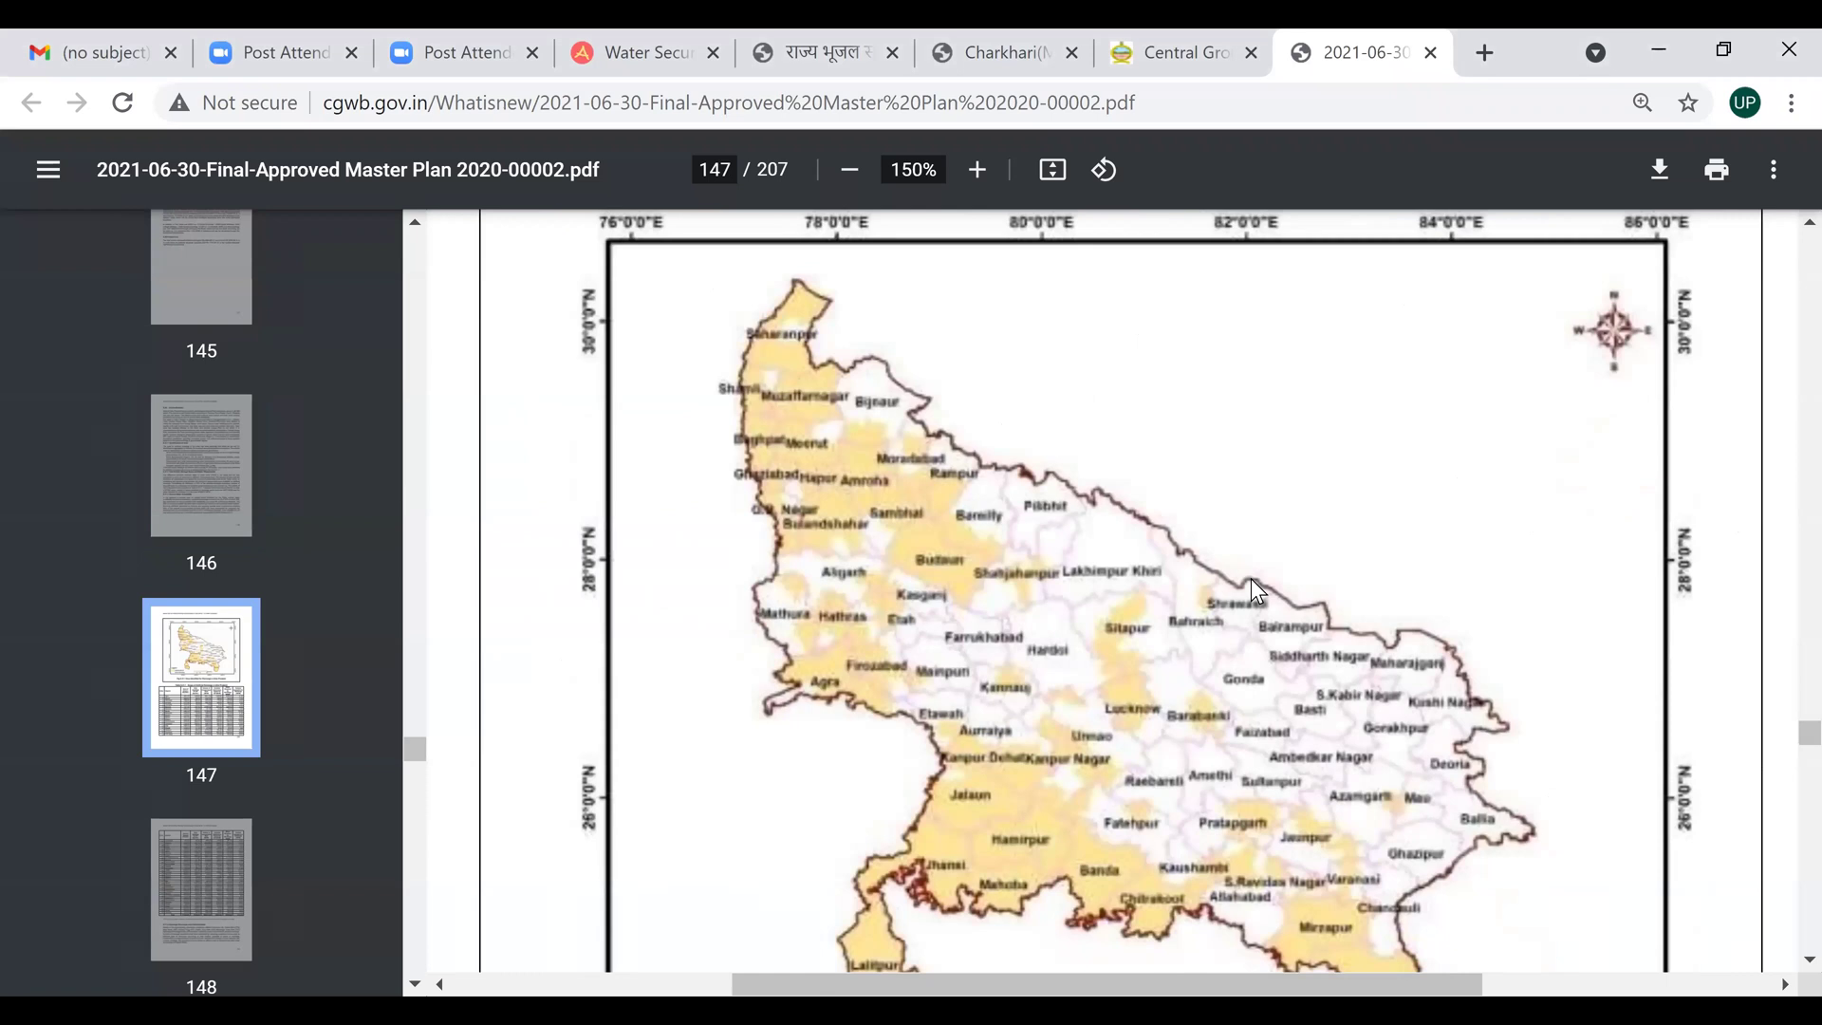
pyautogui.scroll(-1, 1253, 584)
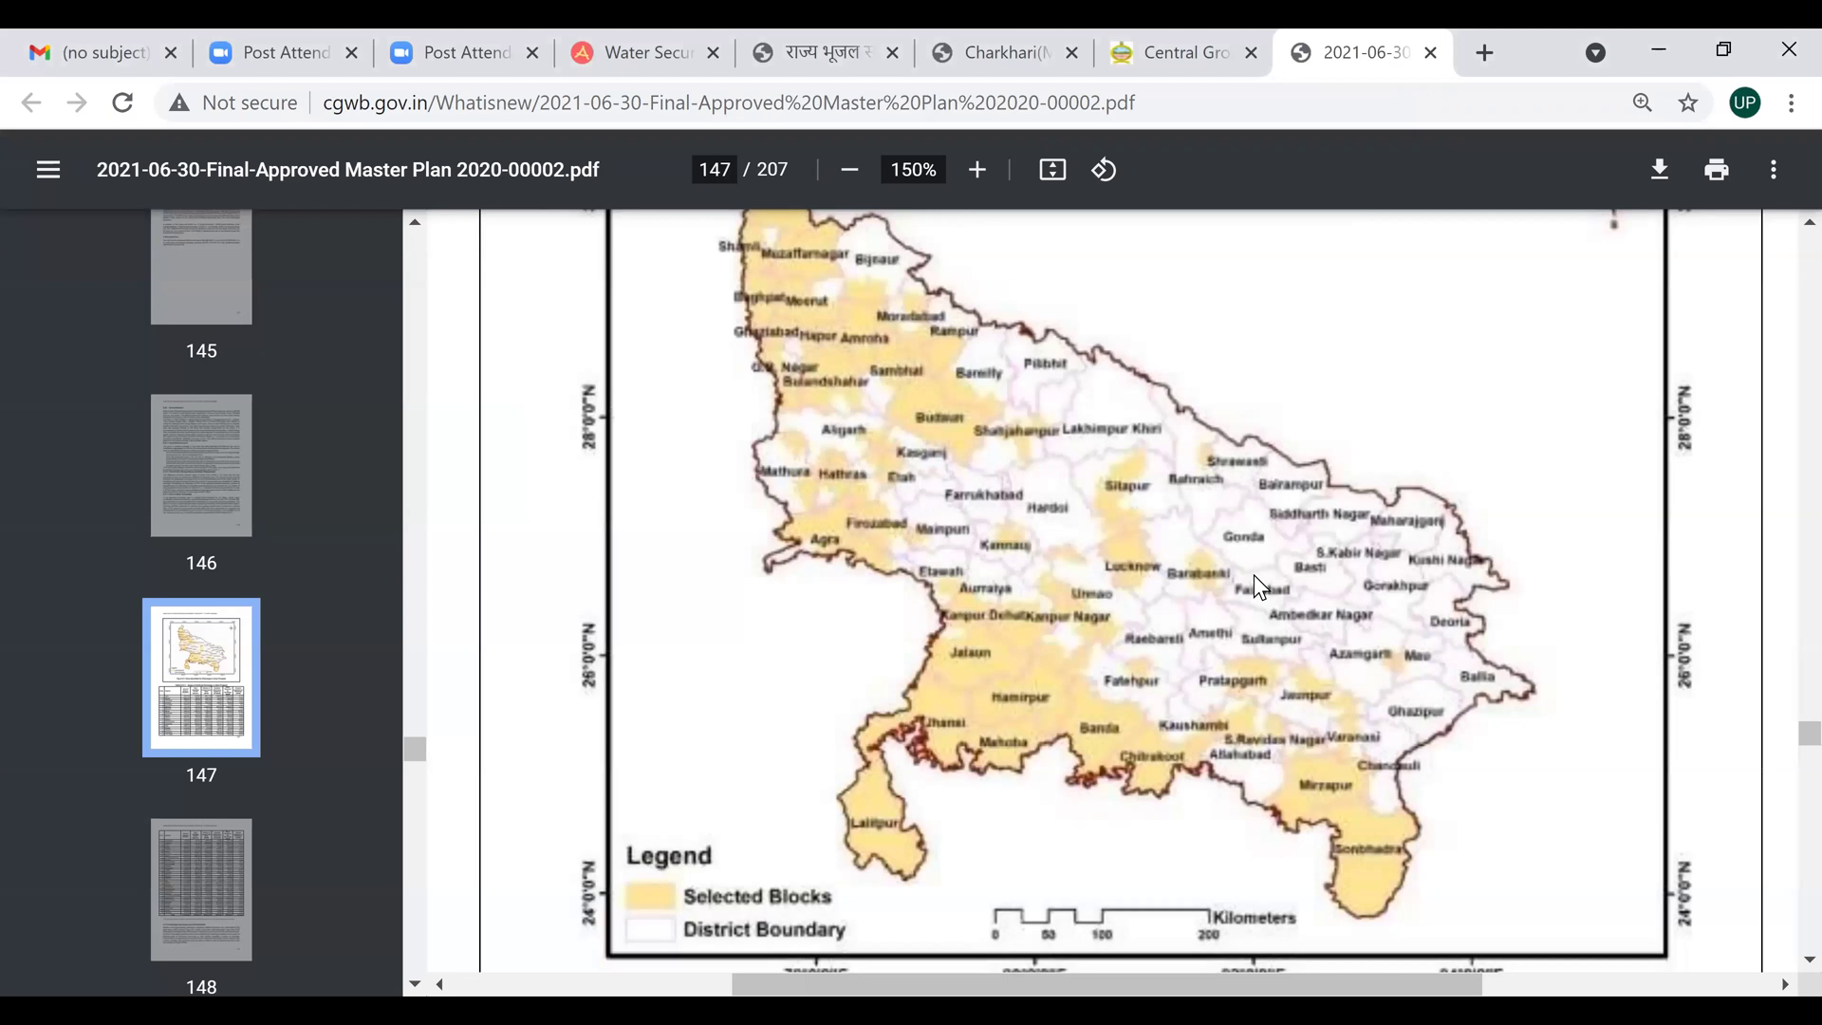
pyautogui.scroll(-7, 1255, 575)
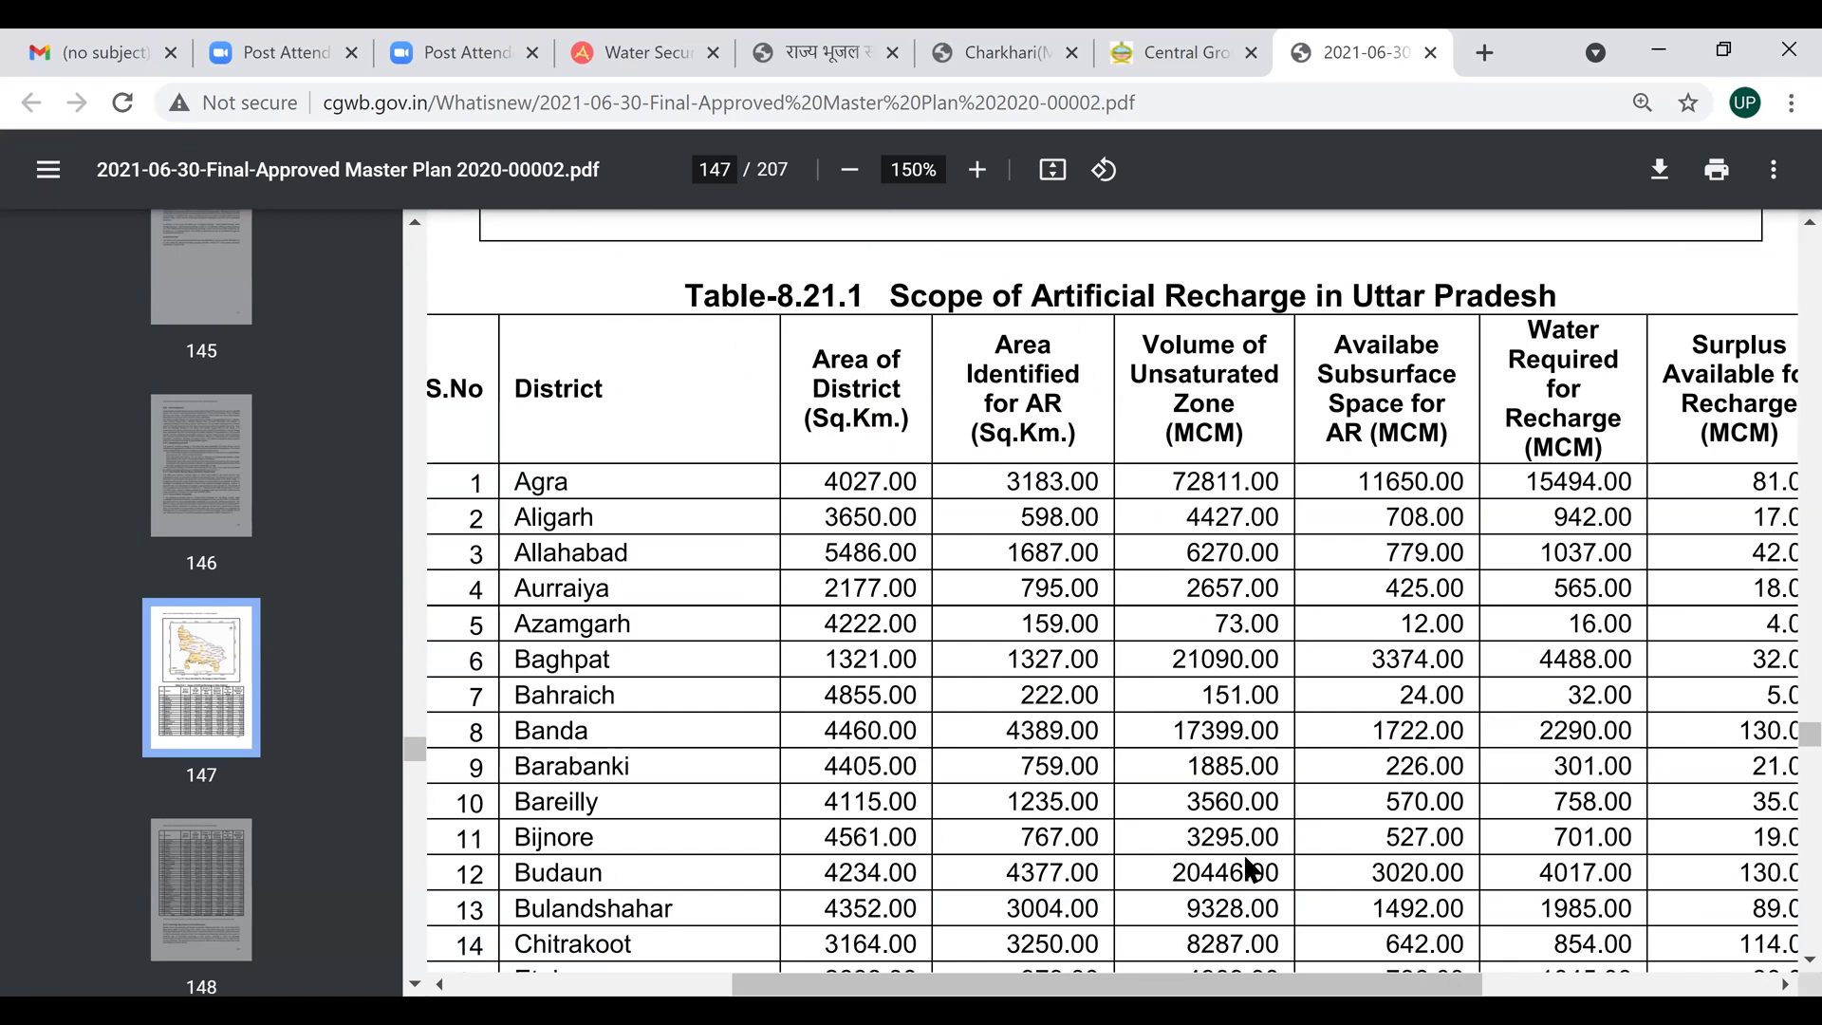
# - Pan across Table-8.21.1's columns, then continue to section 8.21.4 on page 148
pyautogui.hscroll(1, 1247, 858)
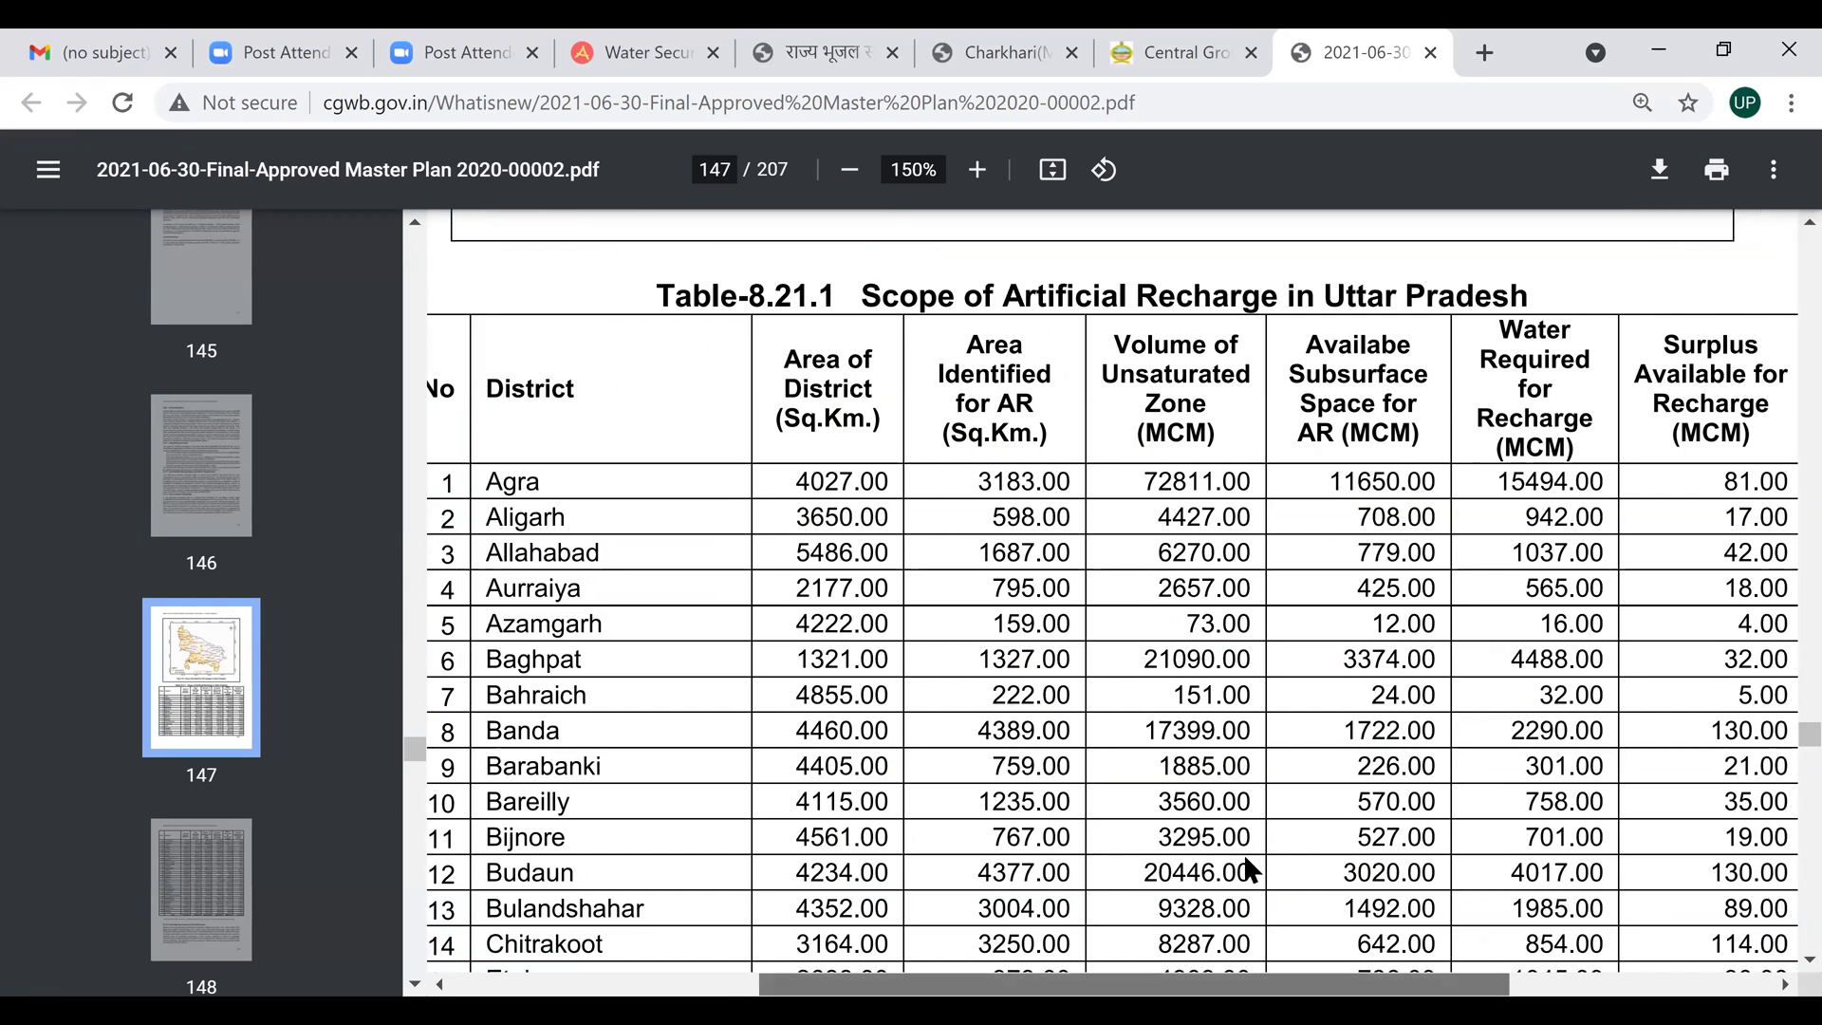
pyautogui.hscroll(1, 1246, 860)
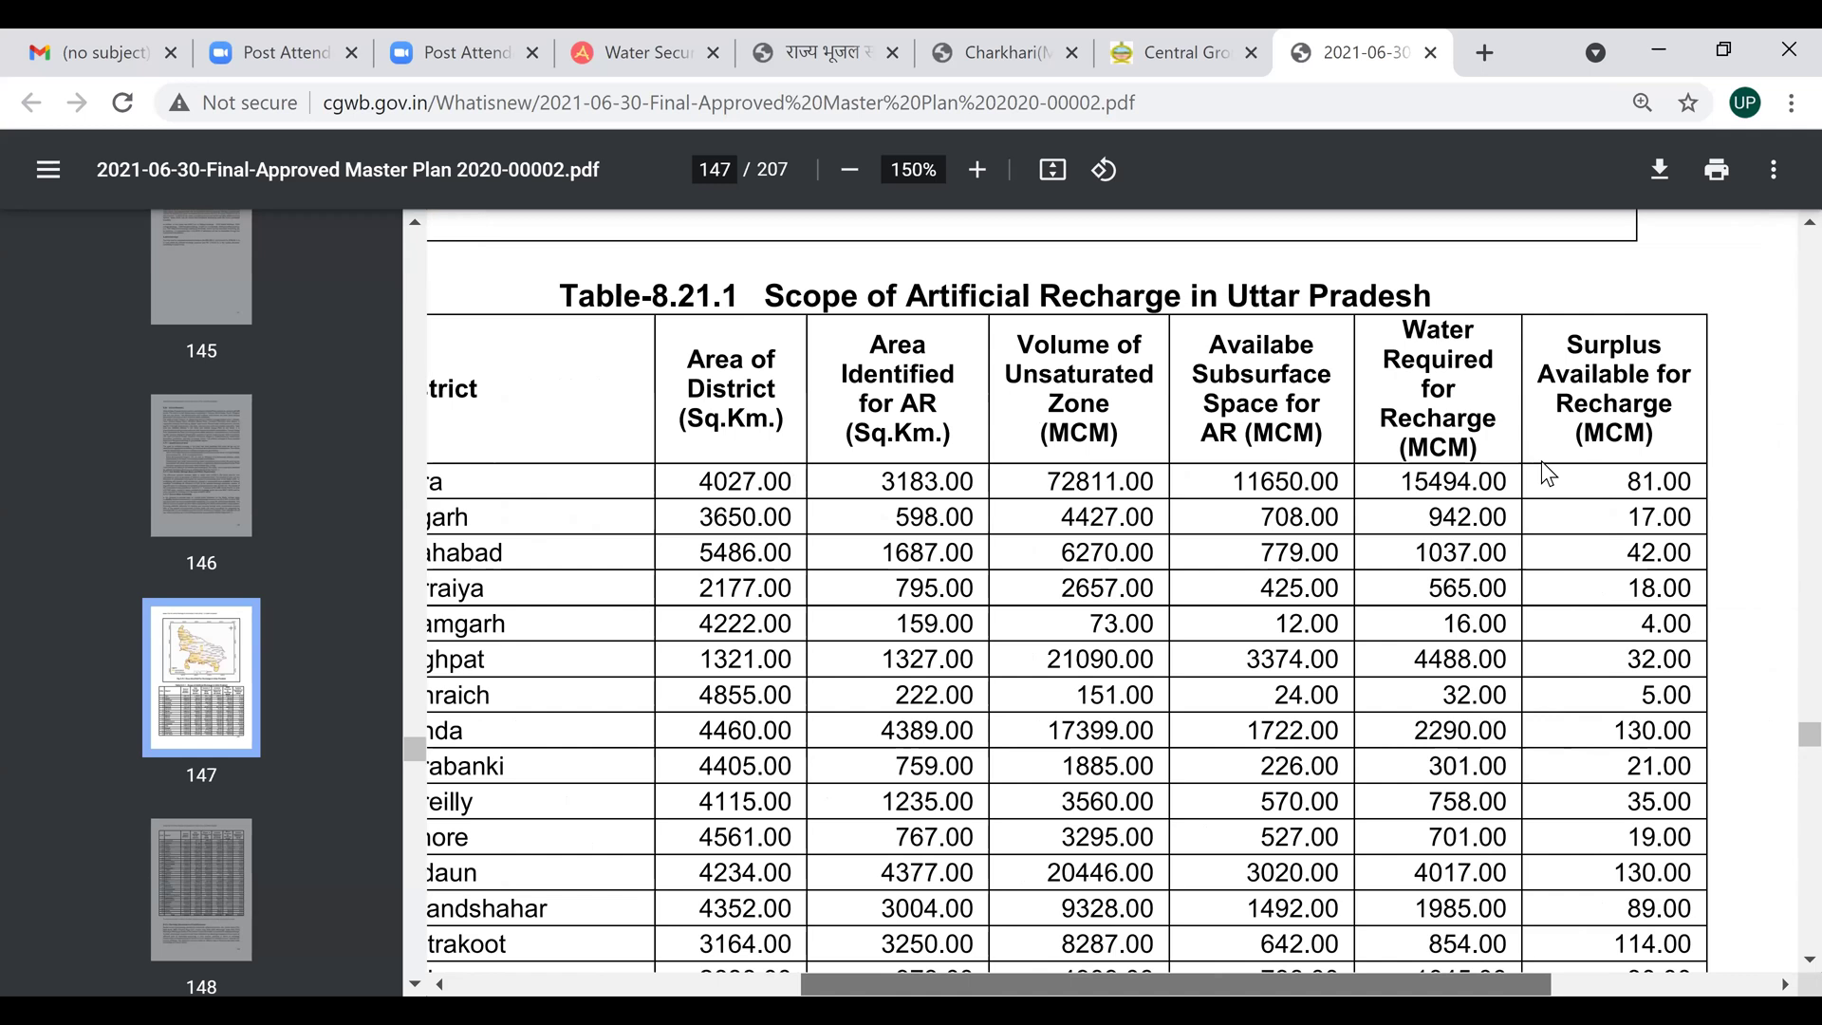
pyautogui.hscroll(-1, 1543, 463)
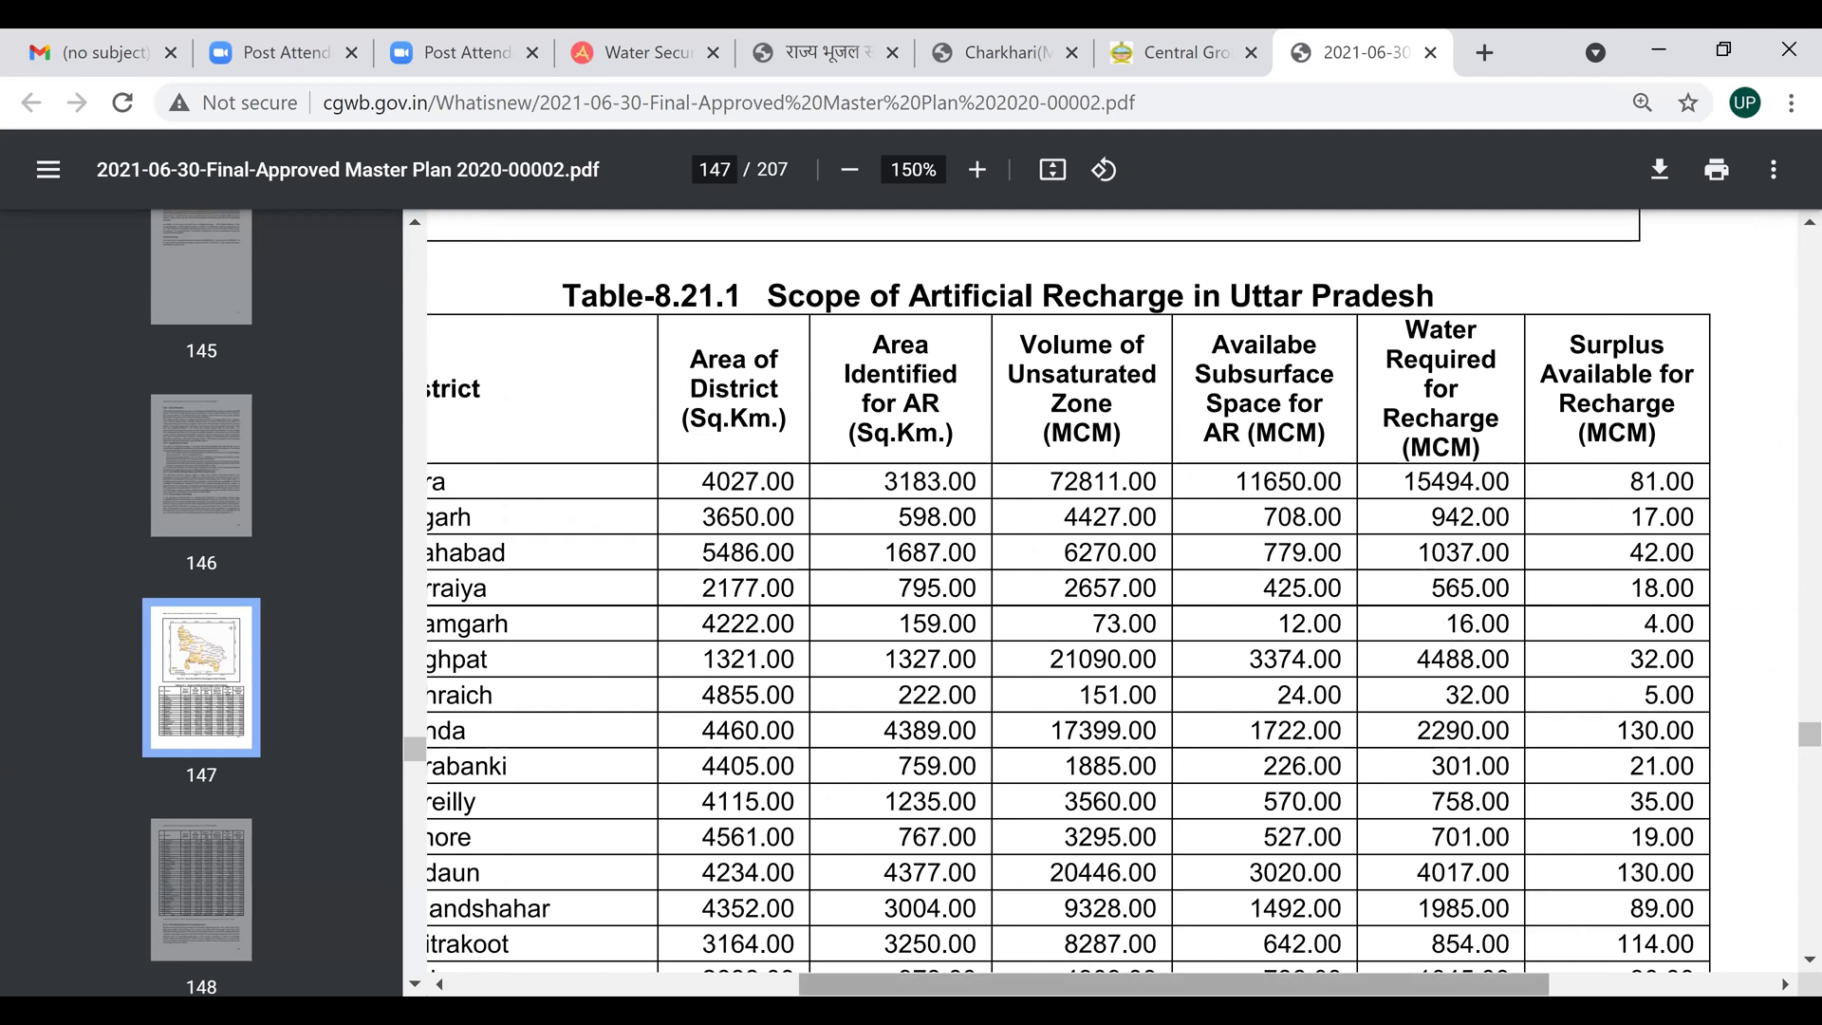
pyautogui.hscroll(-1, 1167, 984)
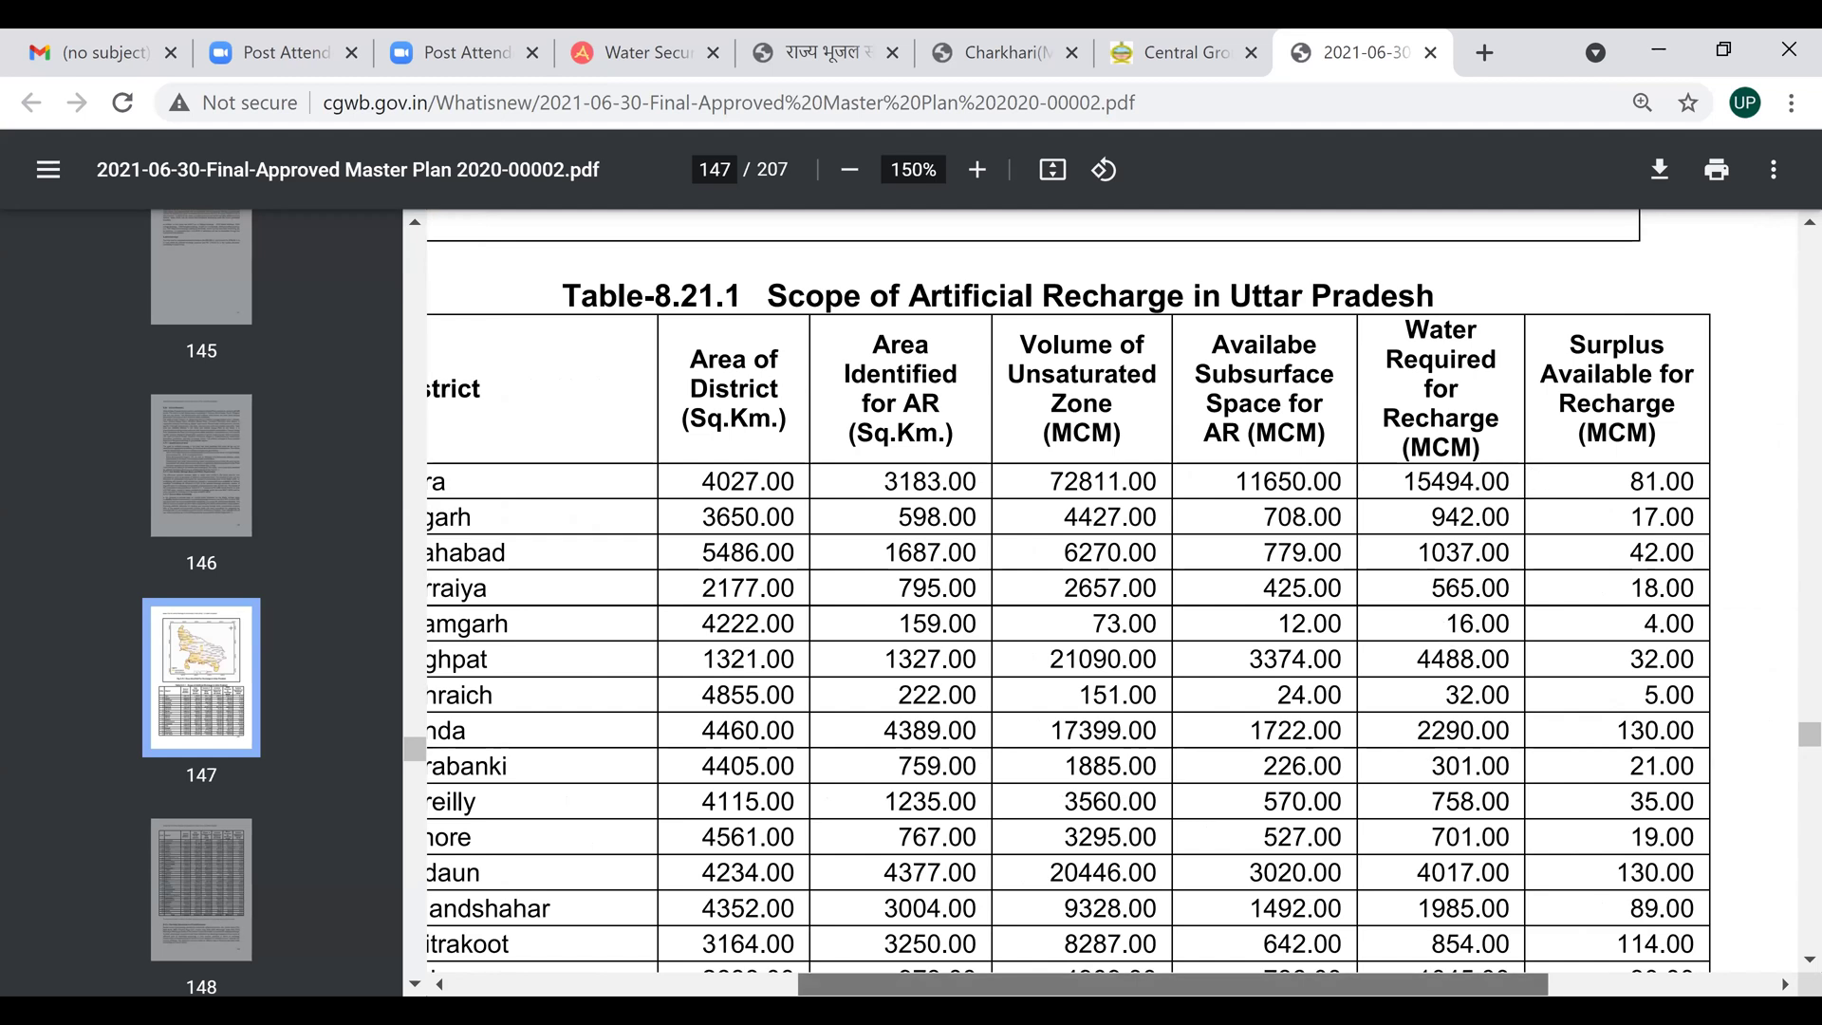
pyautogui.hscroll(-2, 1157, 984)
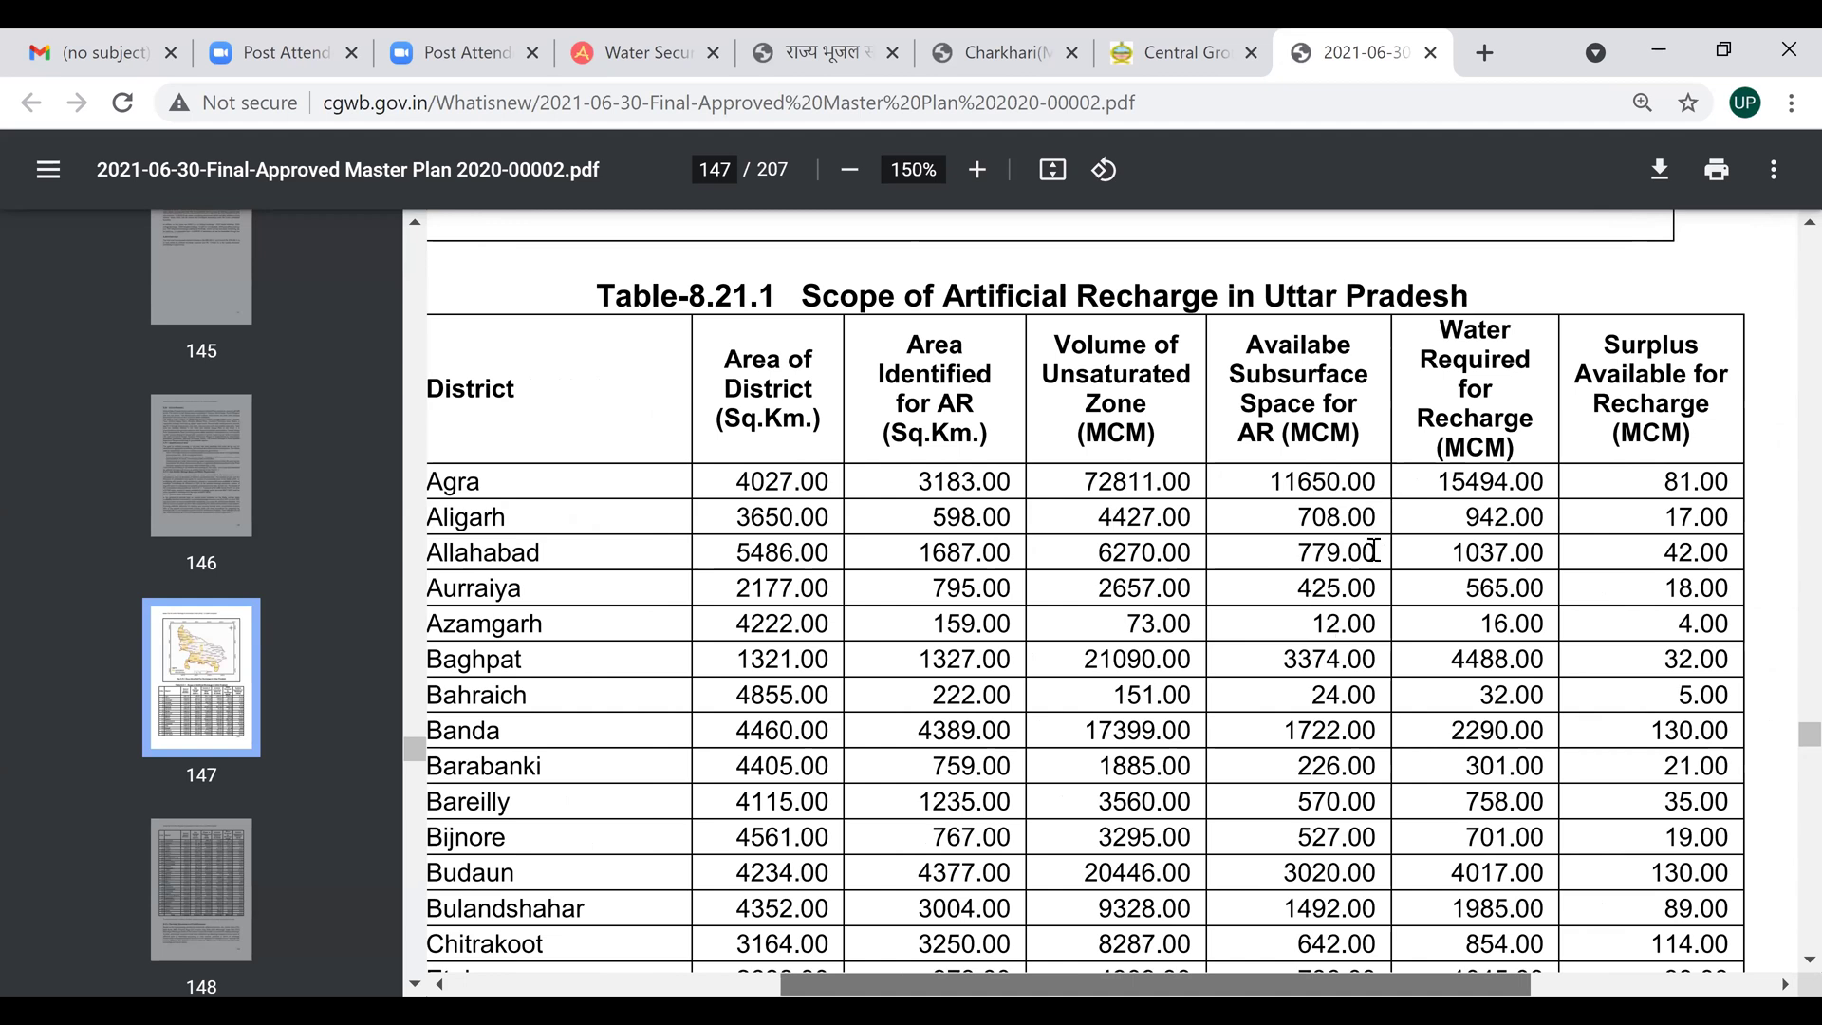
pyautogui.hscroll(-1, 1392, 865)
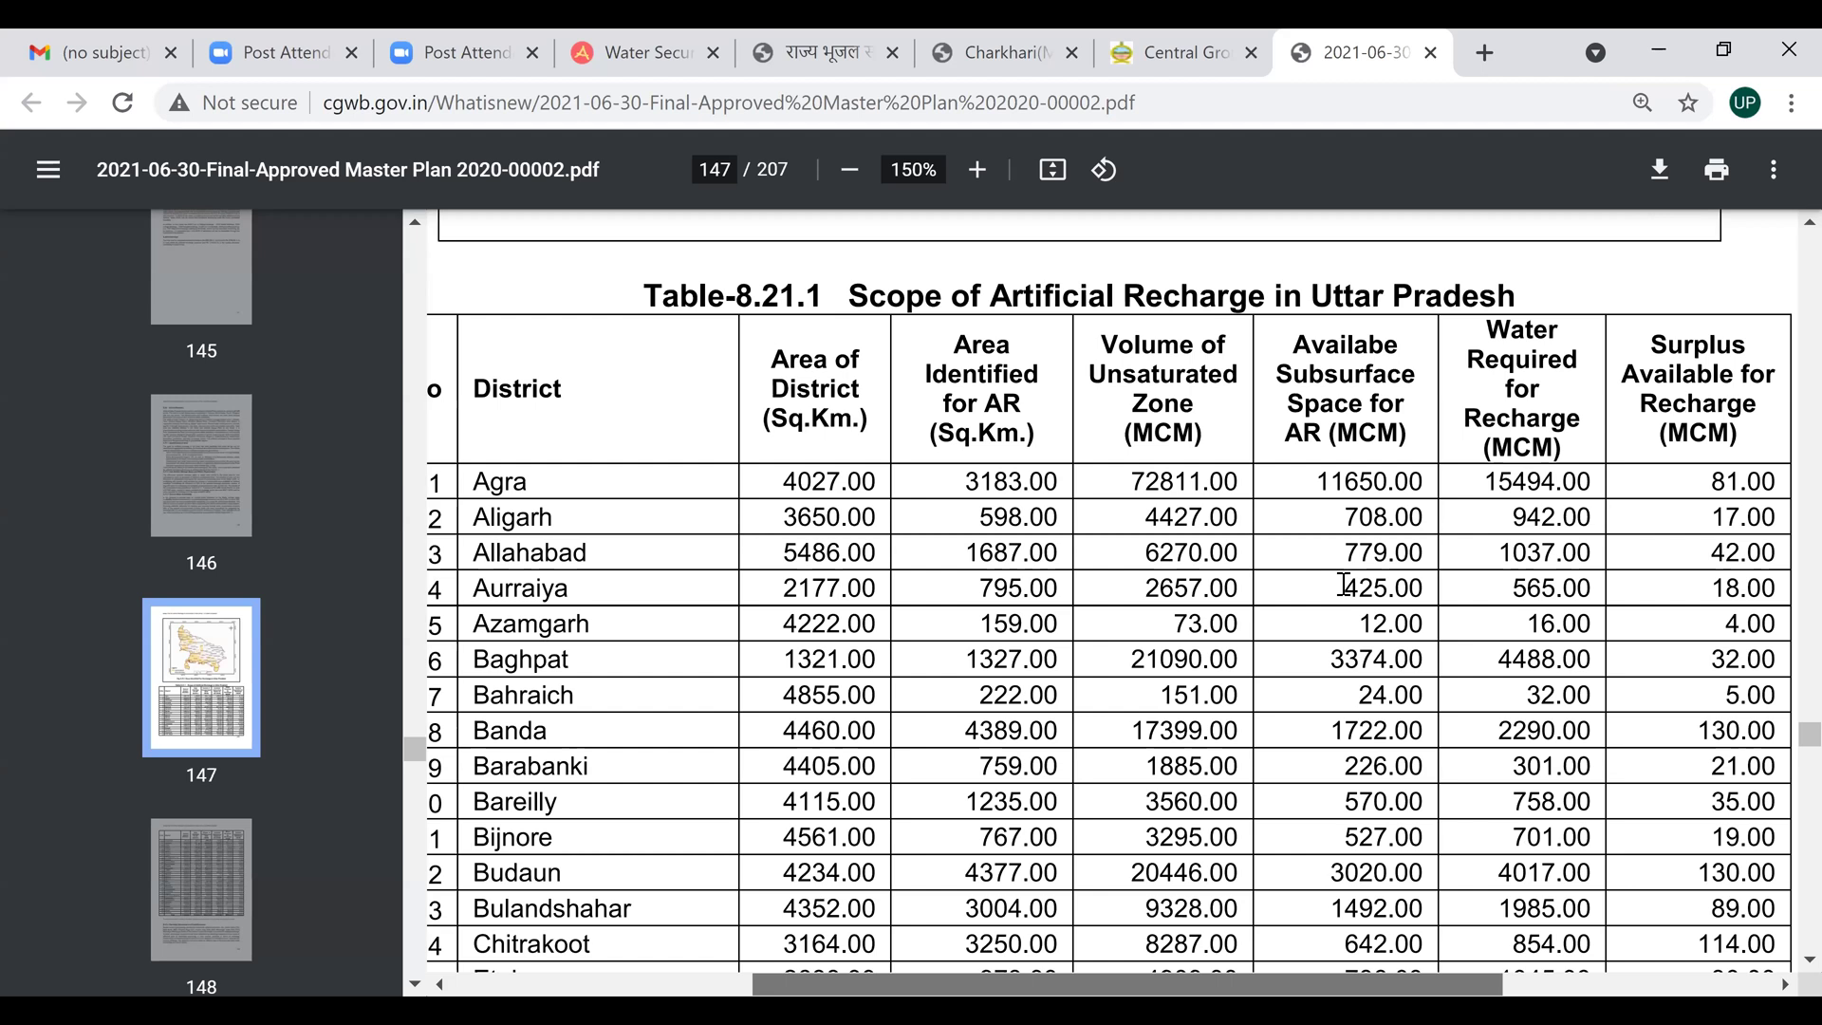
pyautogui.scroll(-15, 1344, 583)
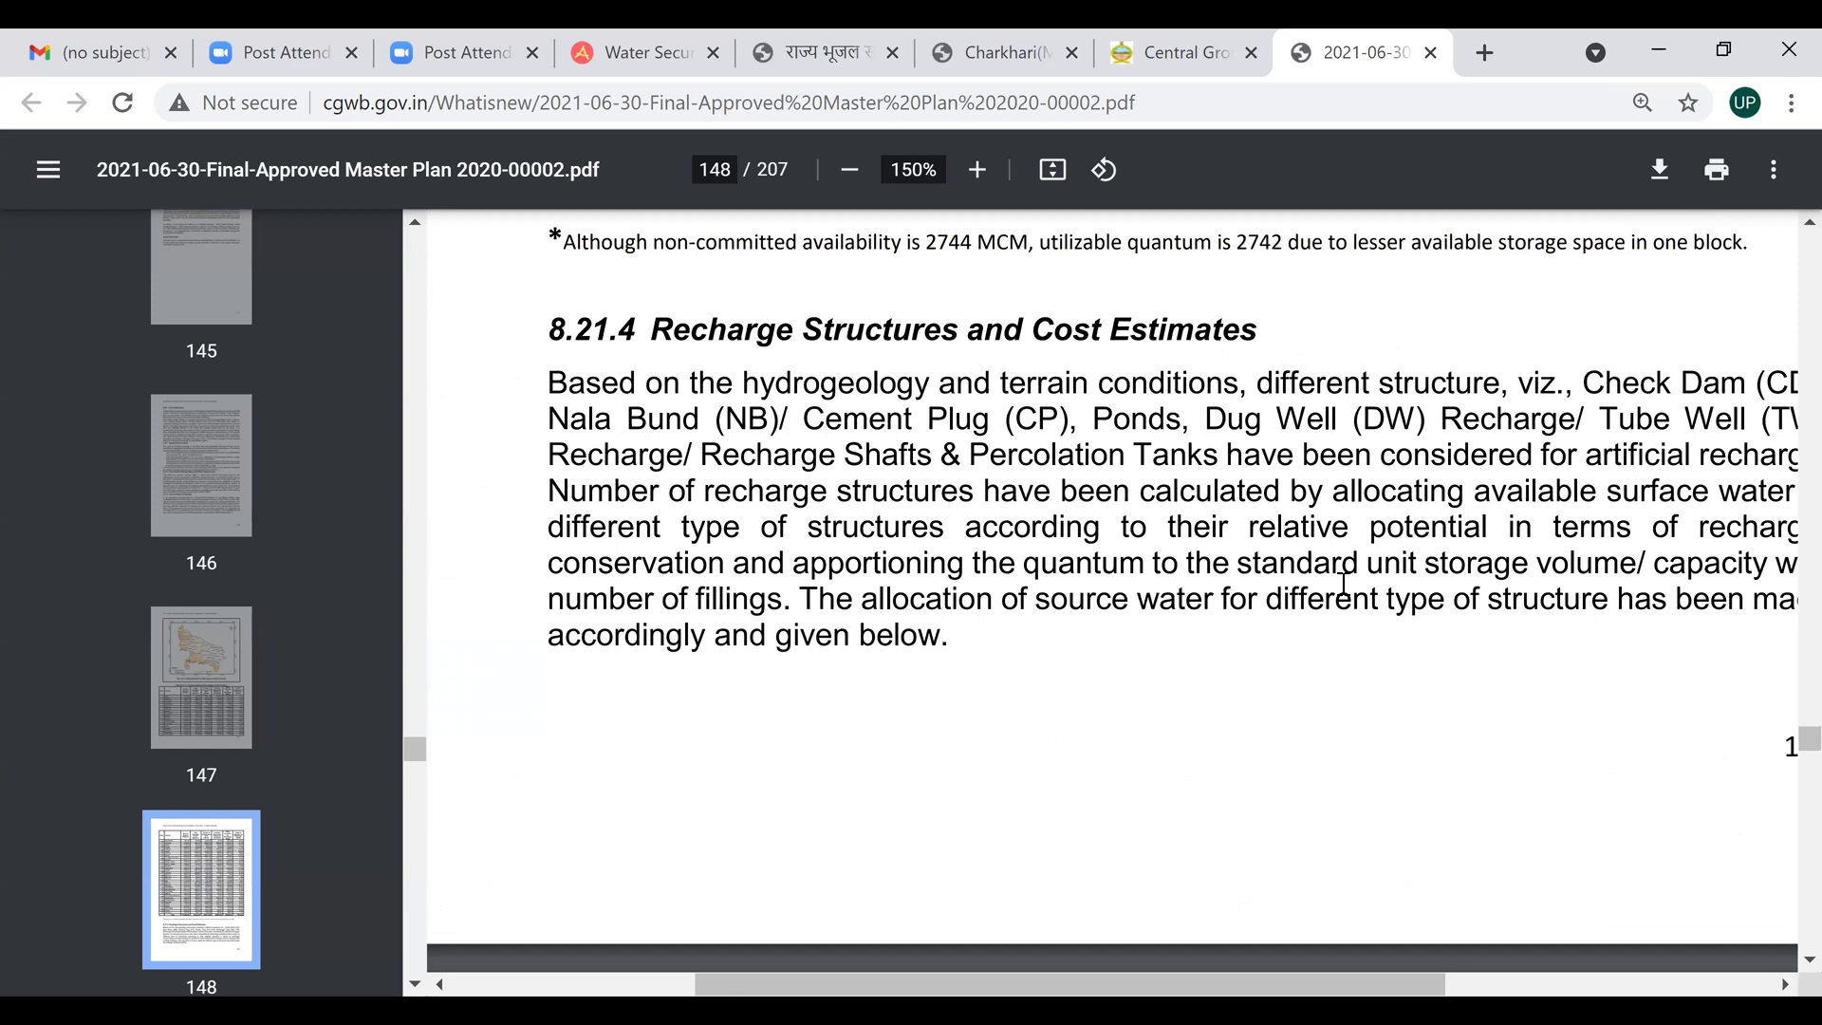
# - Scroll to page 149's recharge structures table with allocated surface water percentages
pyautogui.hscroll(2, 1342, 581)
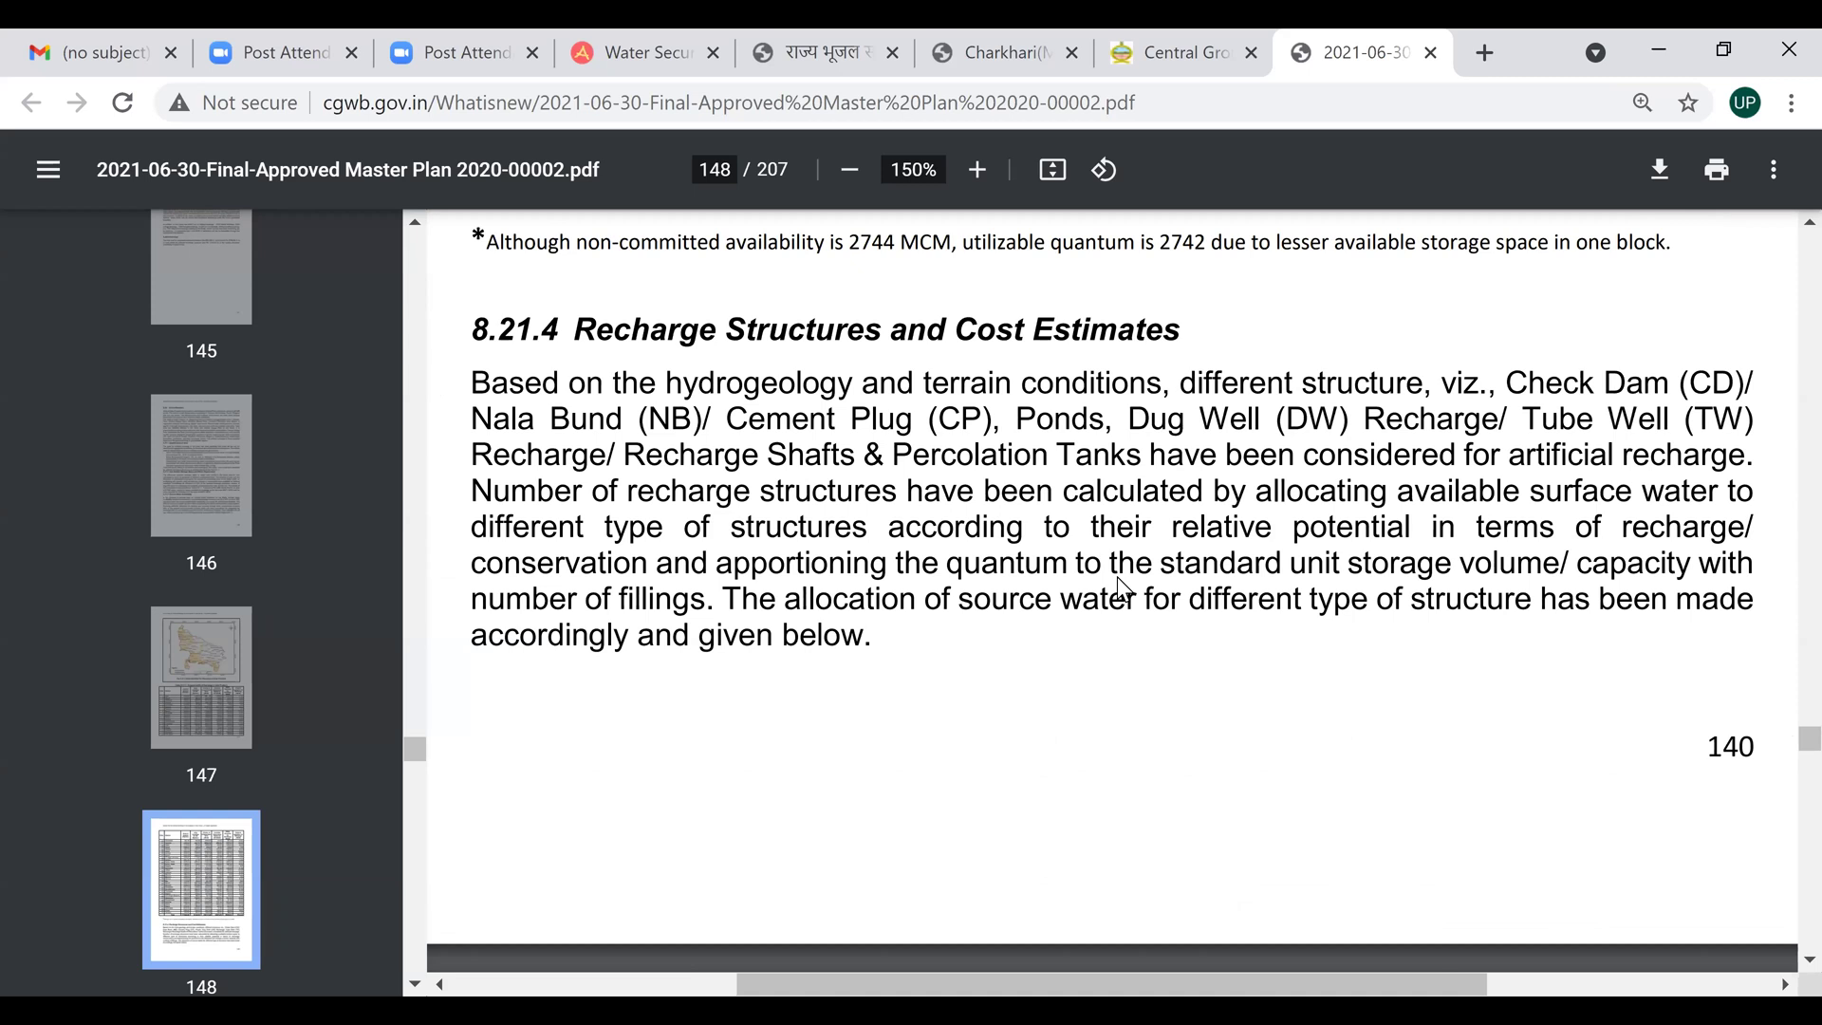
pyautogui.scroll(-10, 1118, 577)
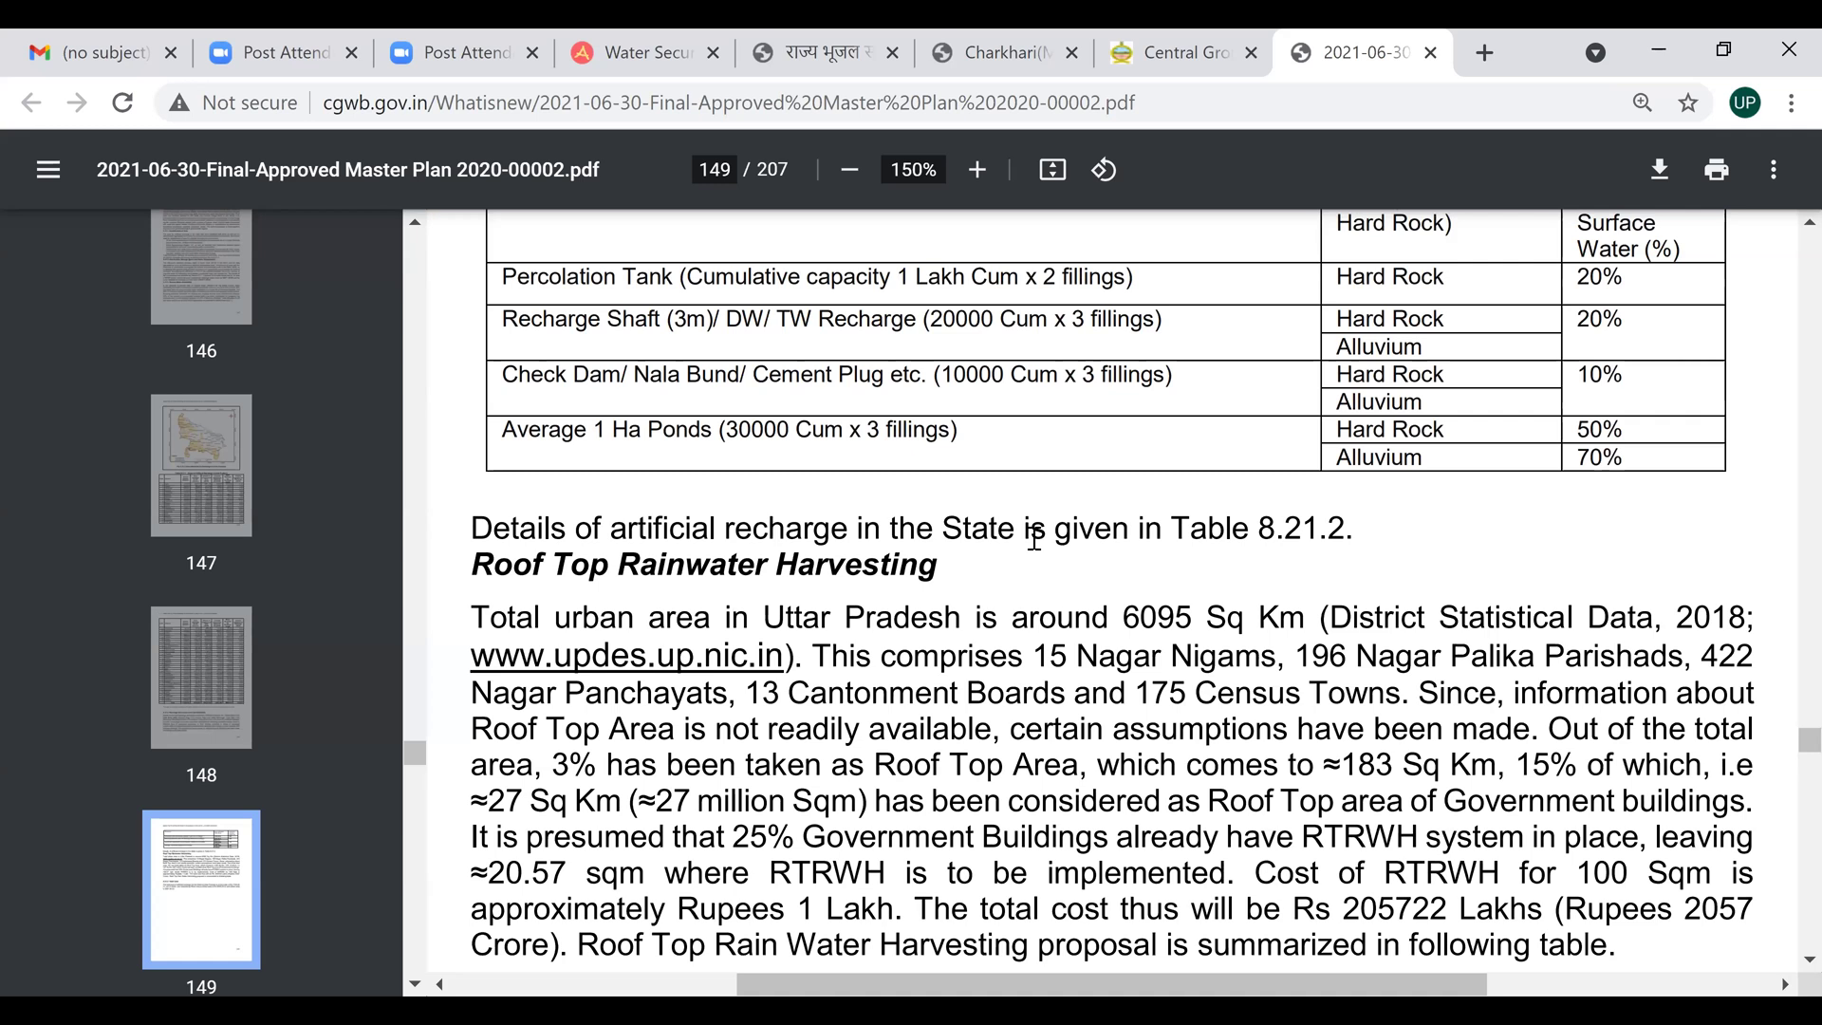
# - Read page 149's Total Cost section and continue to Table-8.21.2 rows on page 150
pyautogui.scroll(2, 1034, 538)
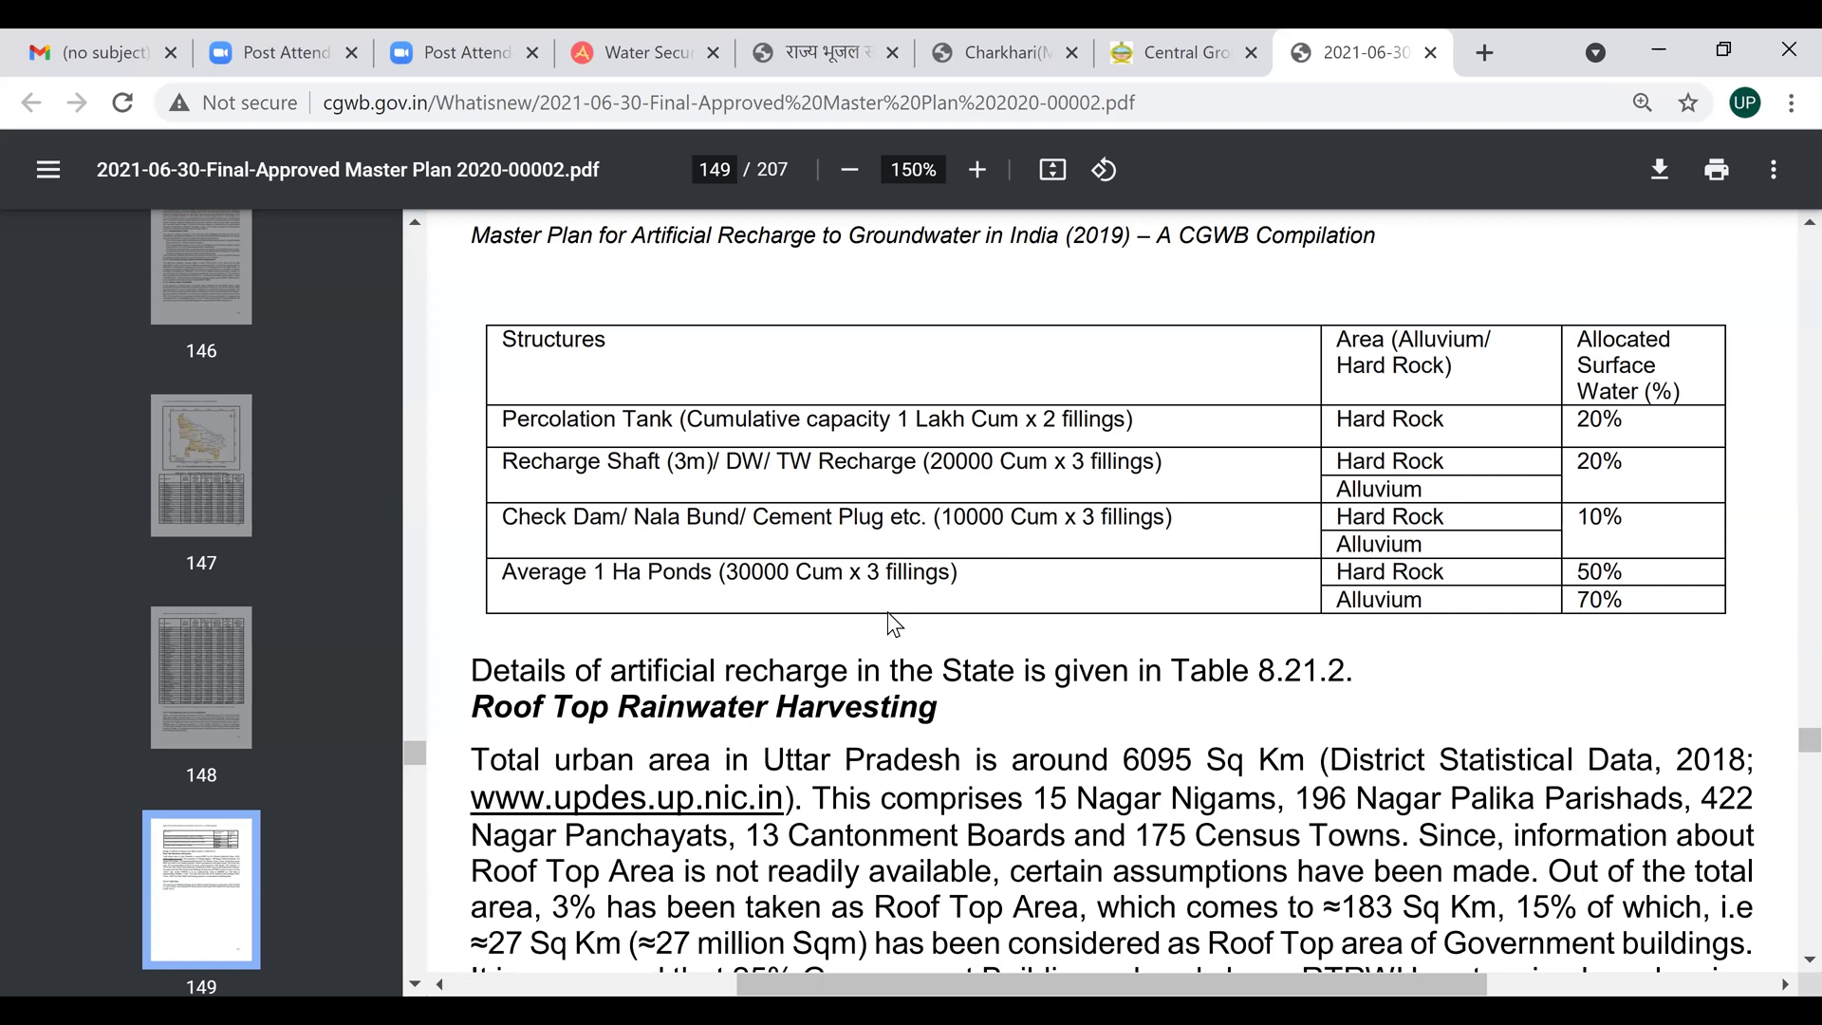
pyautogui.scroll(-7, 890, 615)
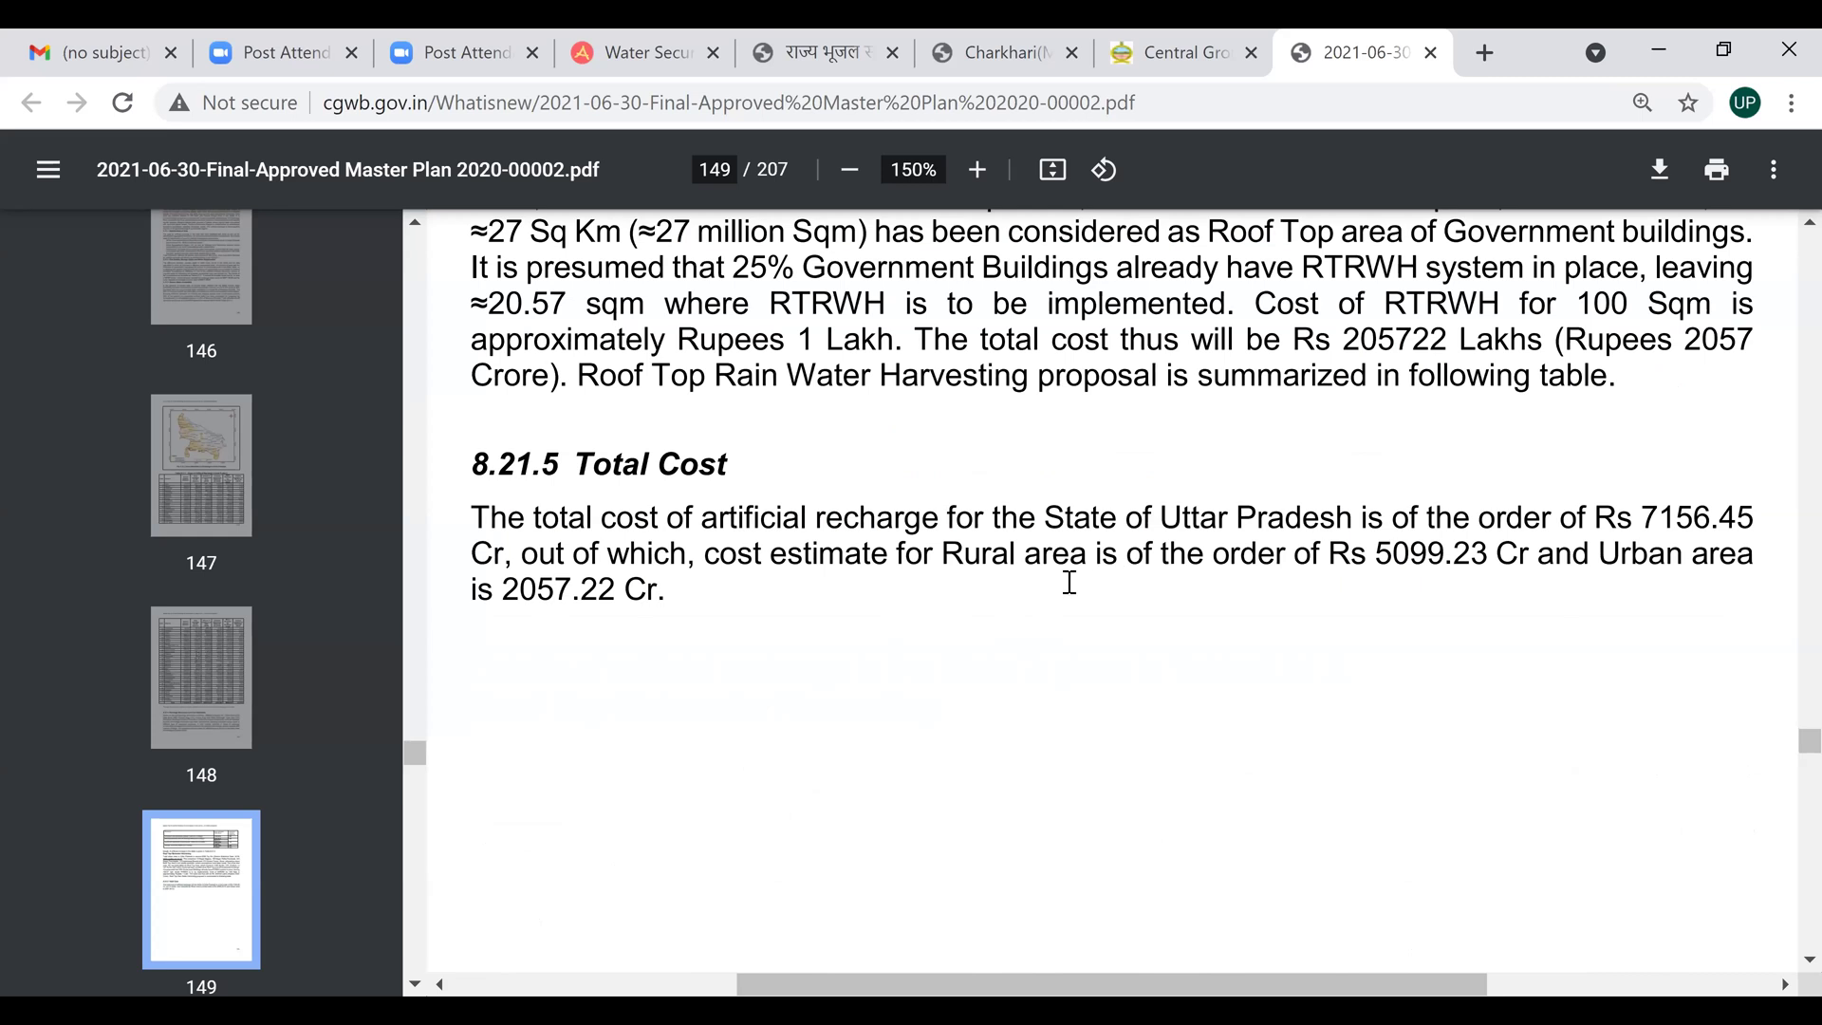
pyautogui.scroll(-7, 1070, 582)
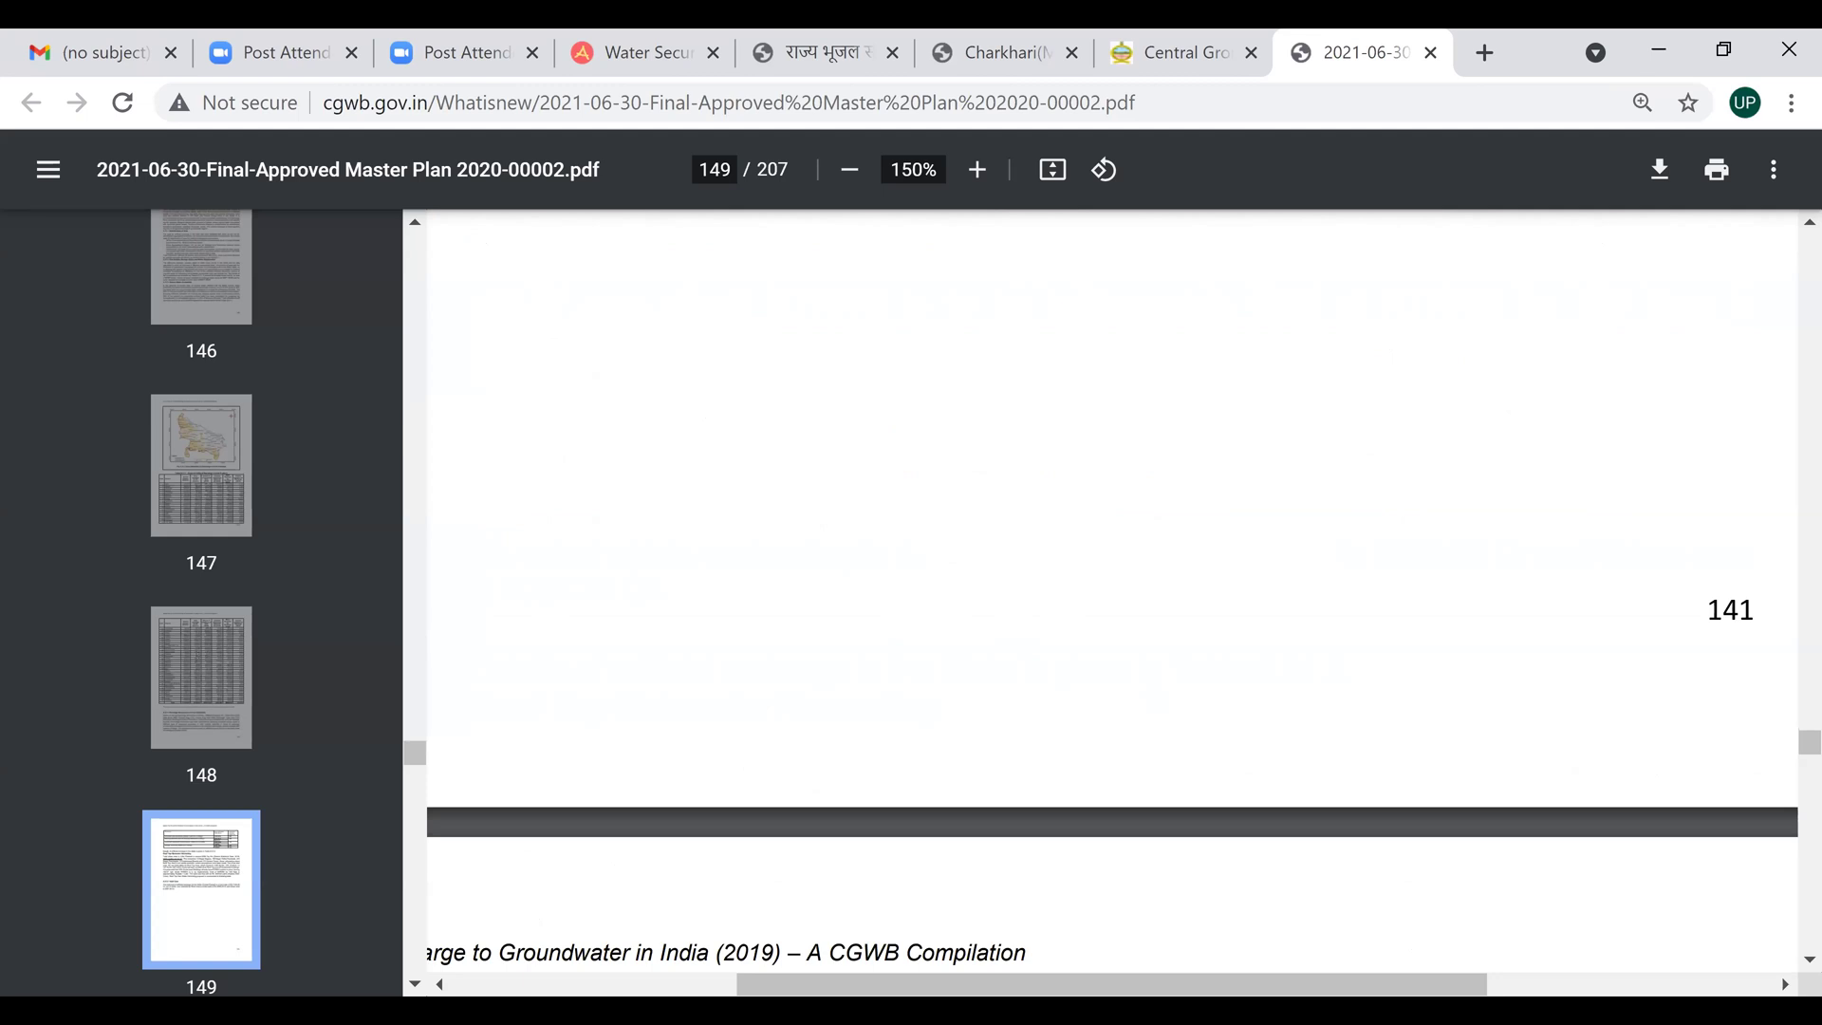
pyautogui.scroll(-4, 1112, 602)
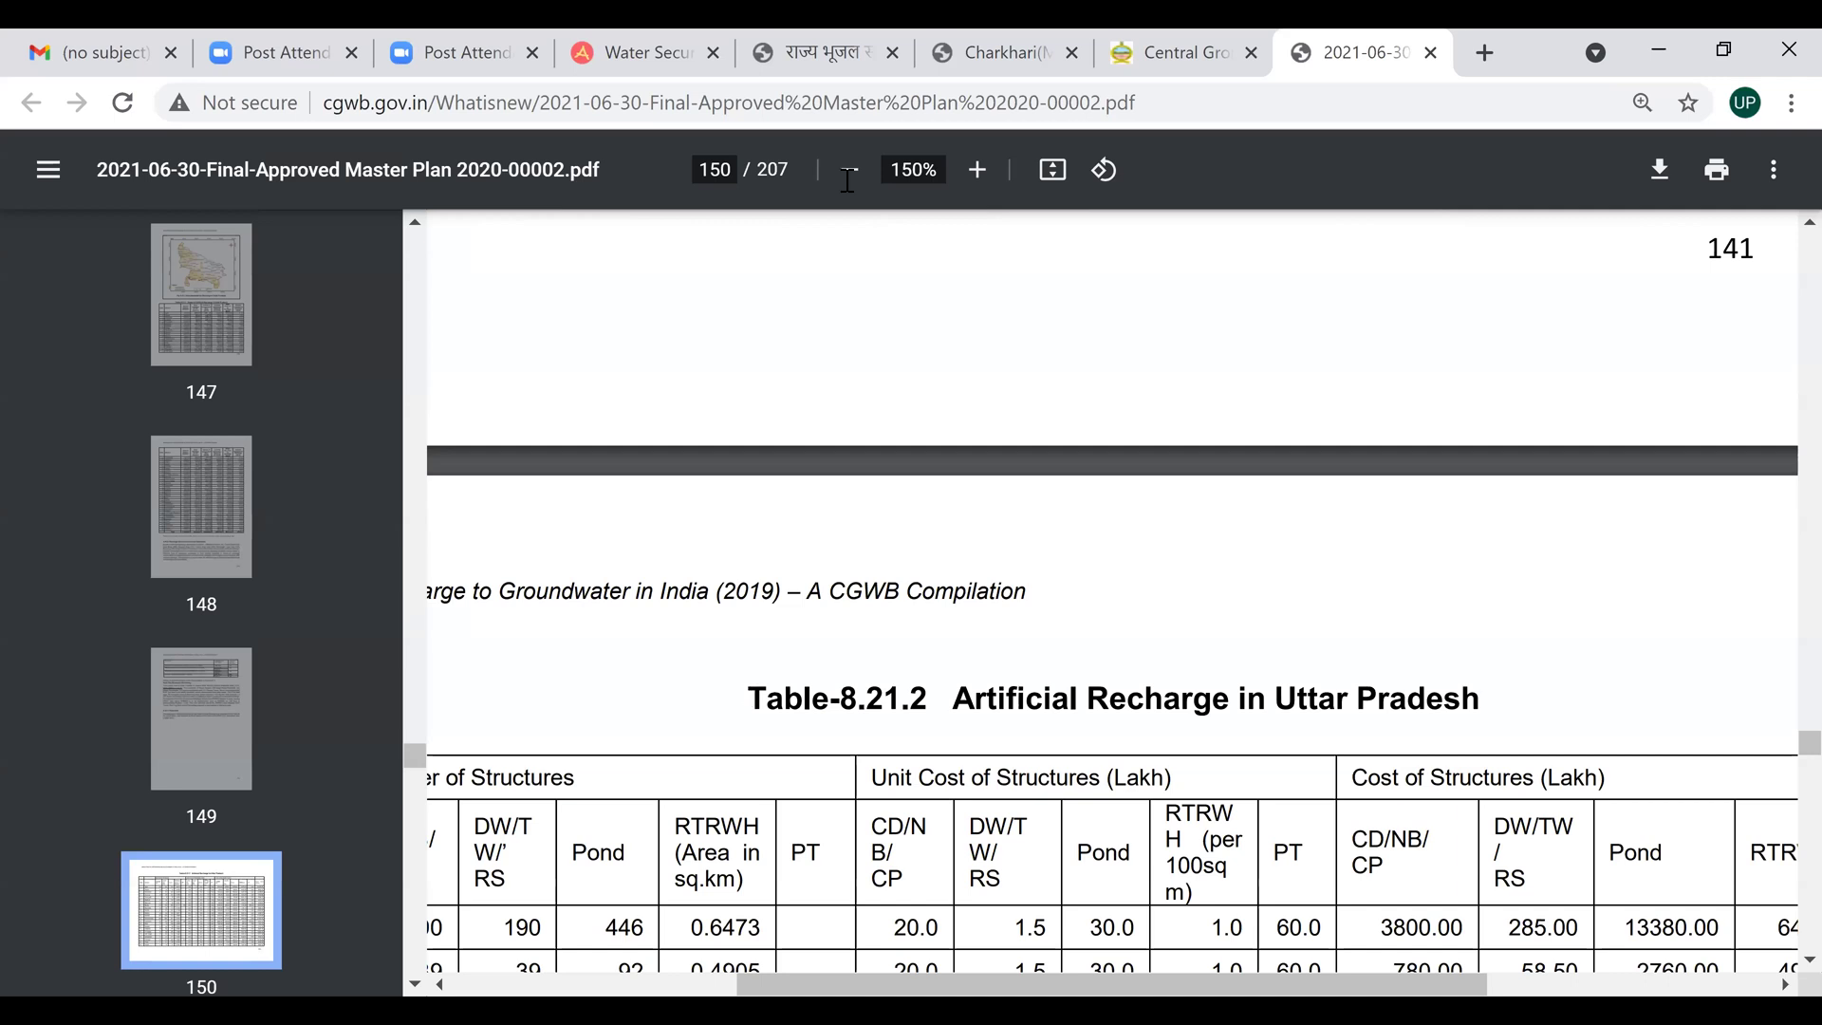
pyautogui.scroll(-6, 847, 180)
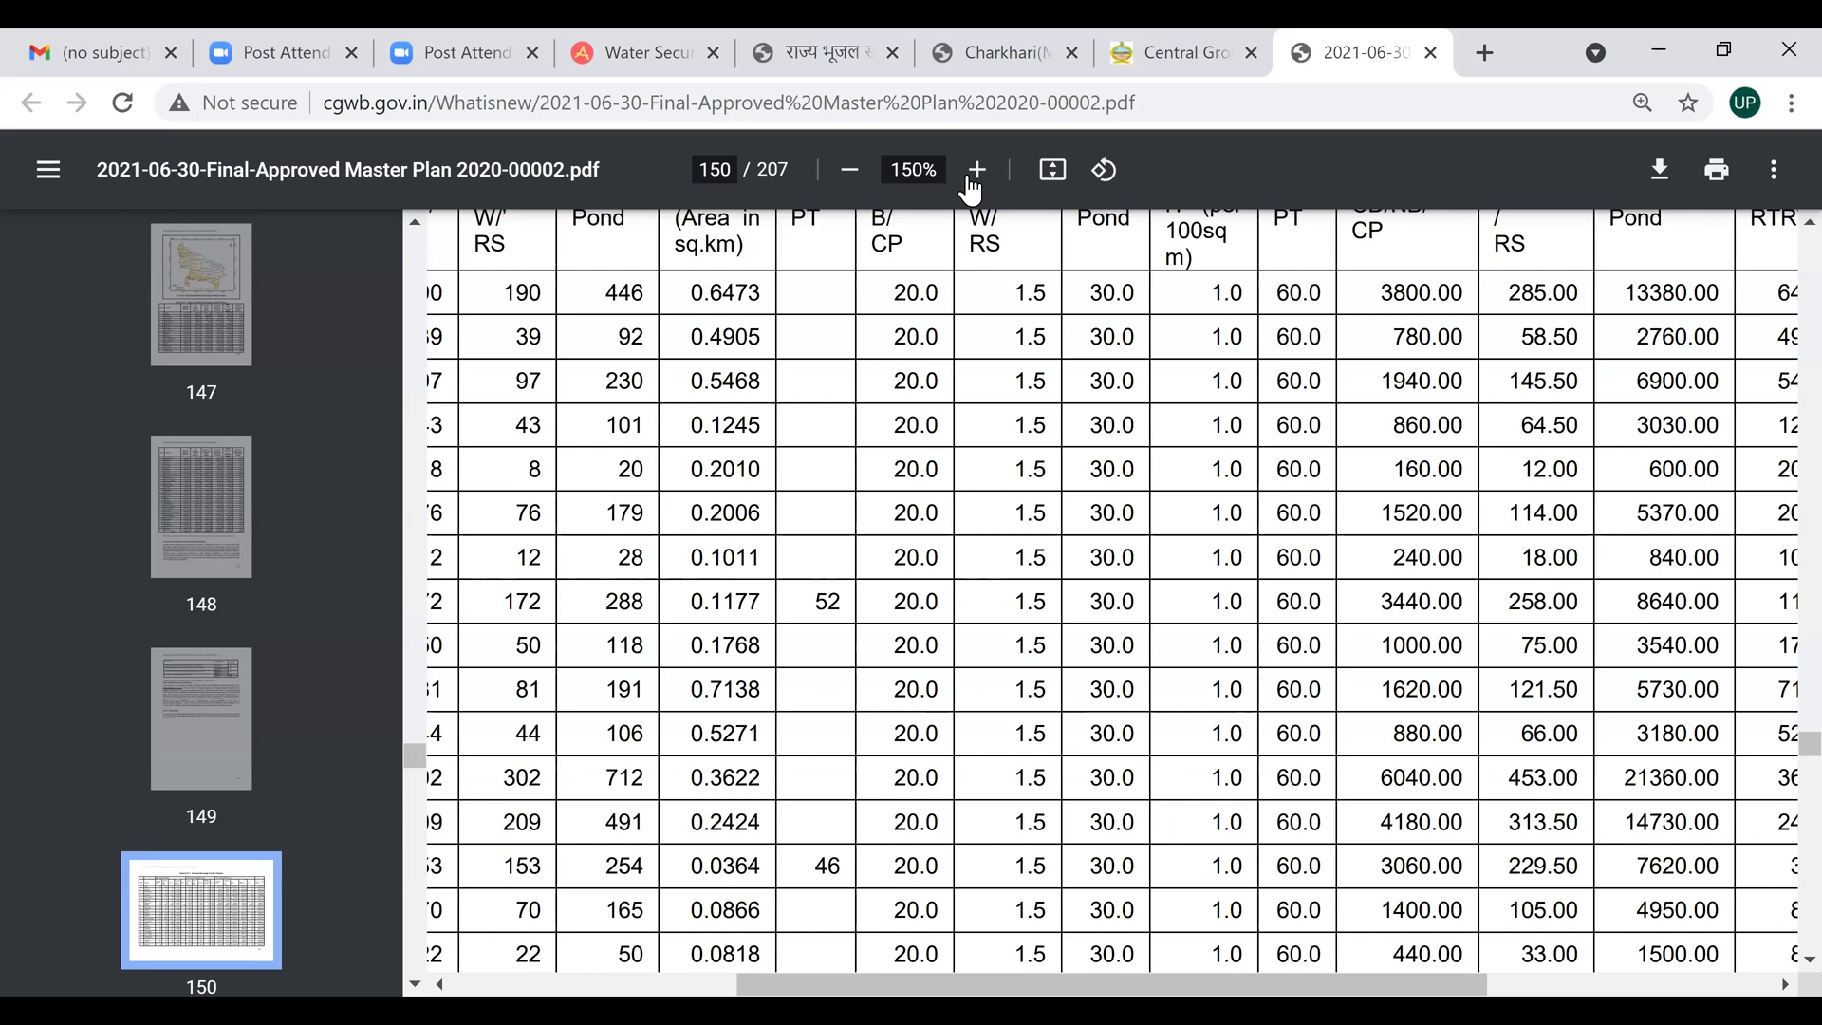
# - Zoom so Table-8.21.2 fits with its headings, then continue to page 151 (Hathras–Kaushambi)
pyautogui.hotkey('ctrl', '-')
pyautogui.hotkey('ctrl', '-')
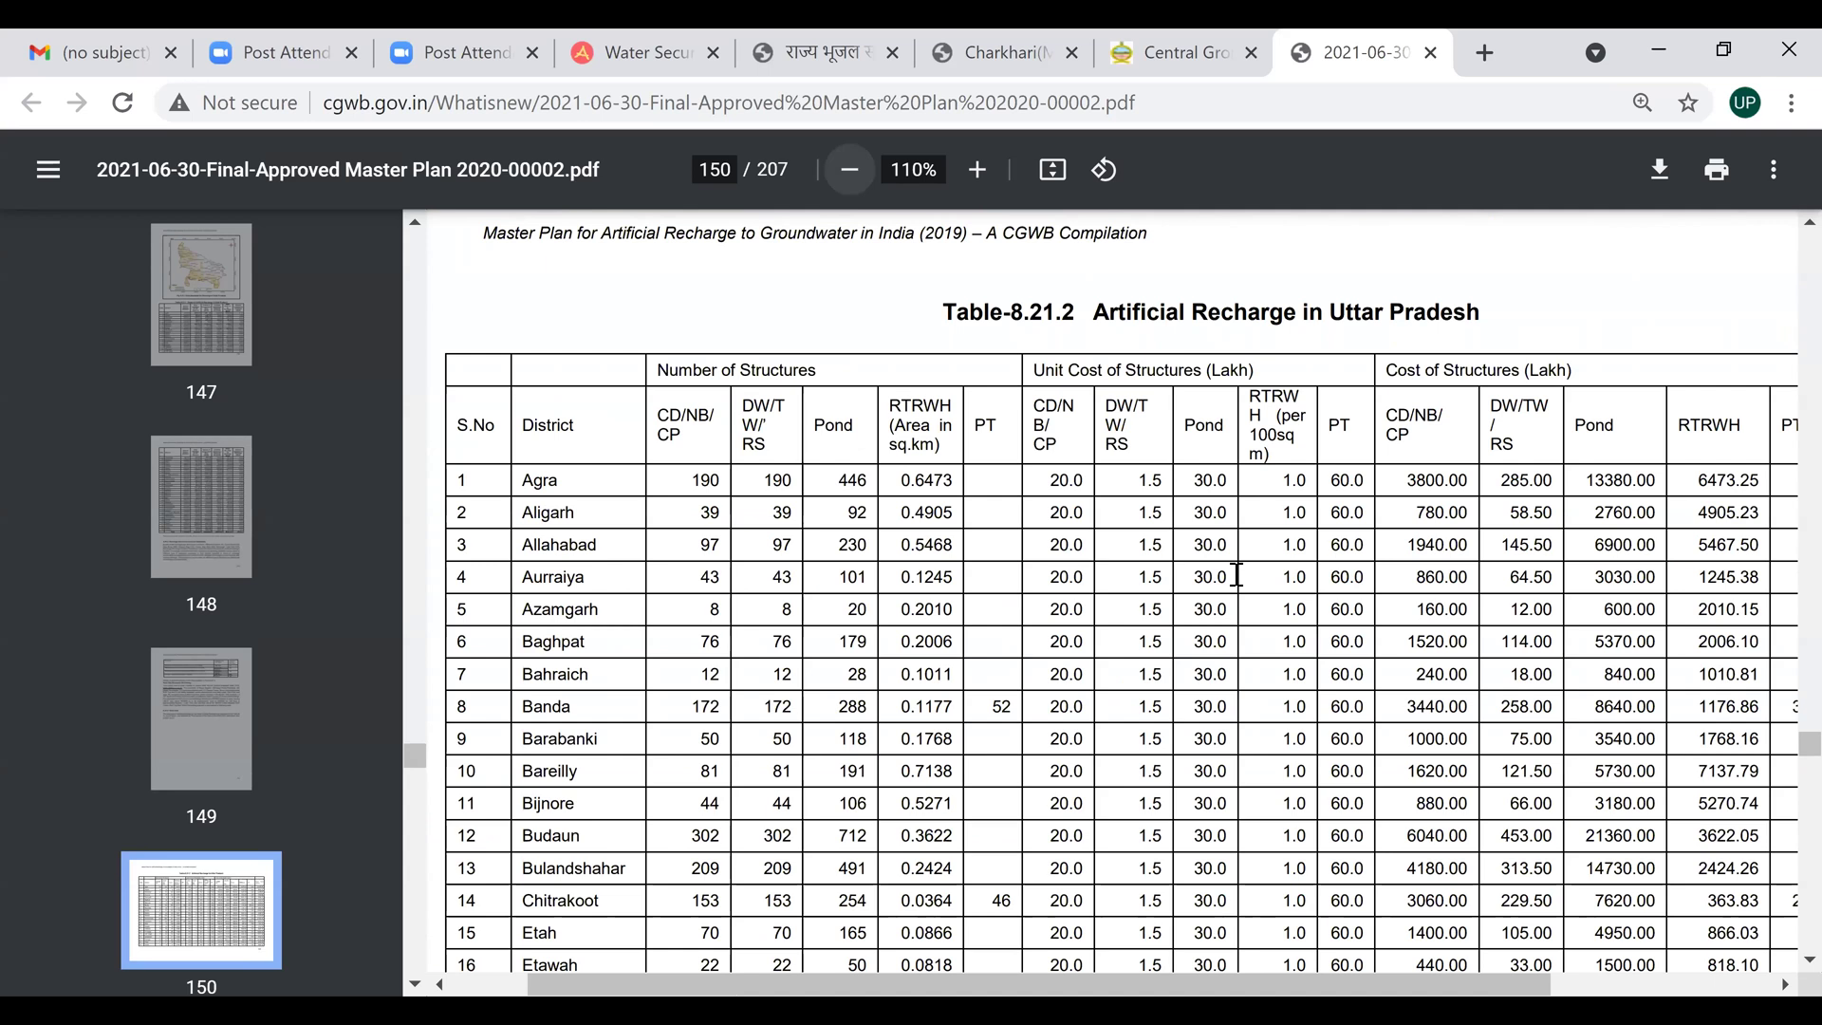
pyautogui.scroll(1, 1236, 576)
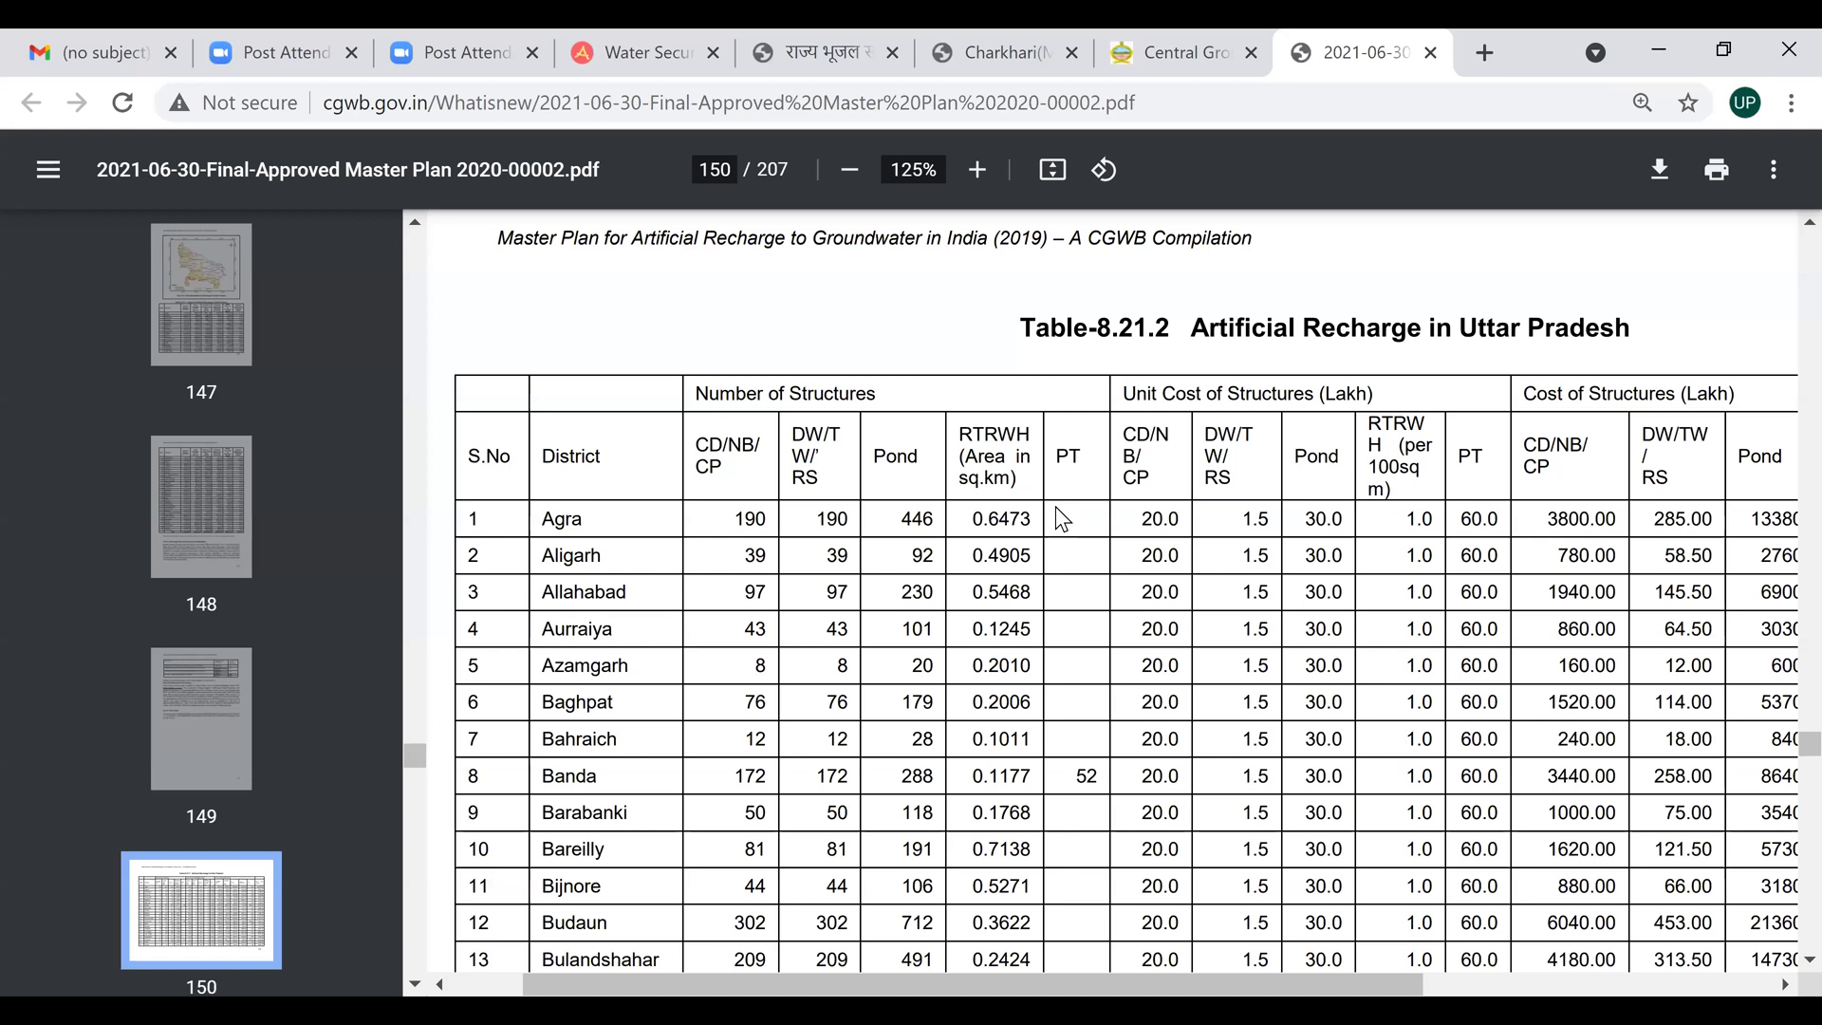
pyautogui.scroll(-10, 1055, 505)
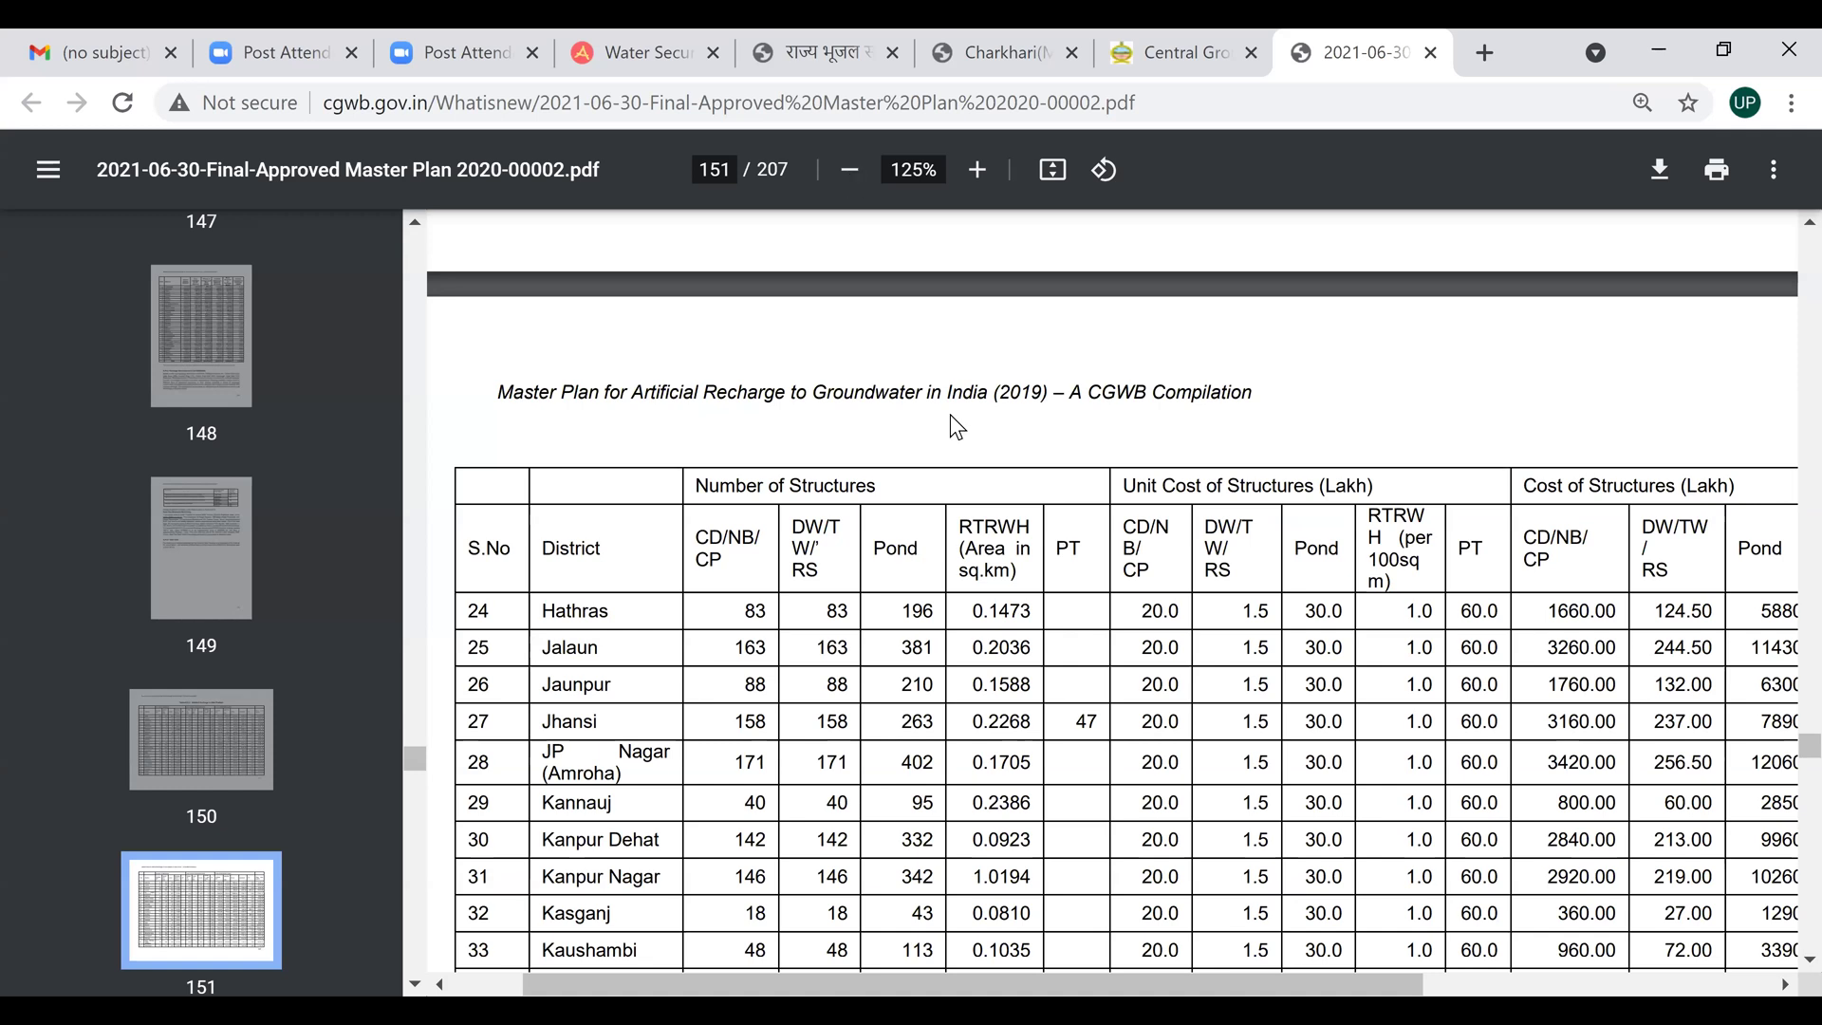
# - Scroll through the remaining table and note, resetting zoom to 100% at page 154's Uttarakhand section
pyautogui.scroll(-20, 892, 389)
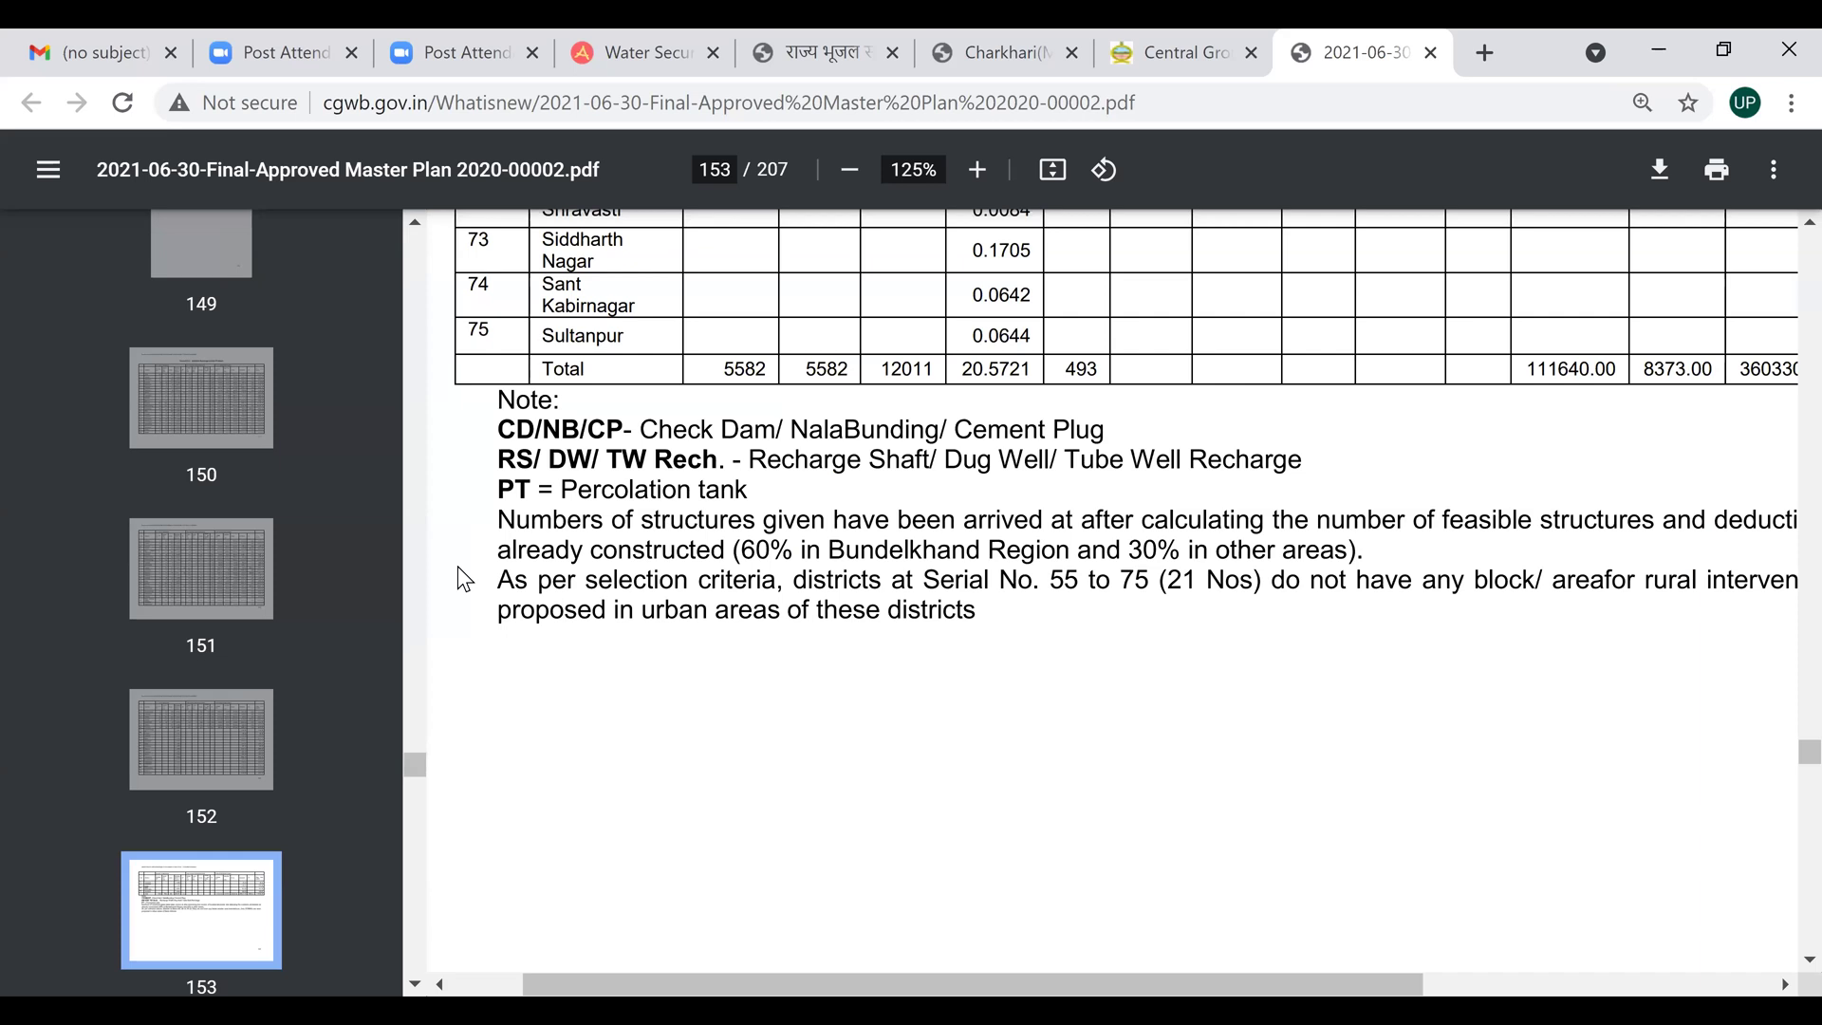
pyautogui.hotkey('ctrl', '0')
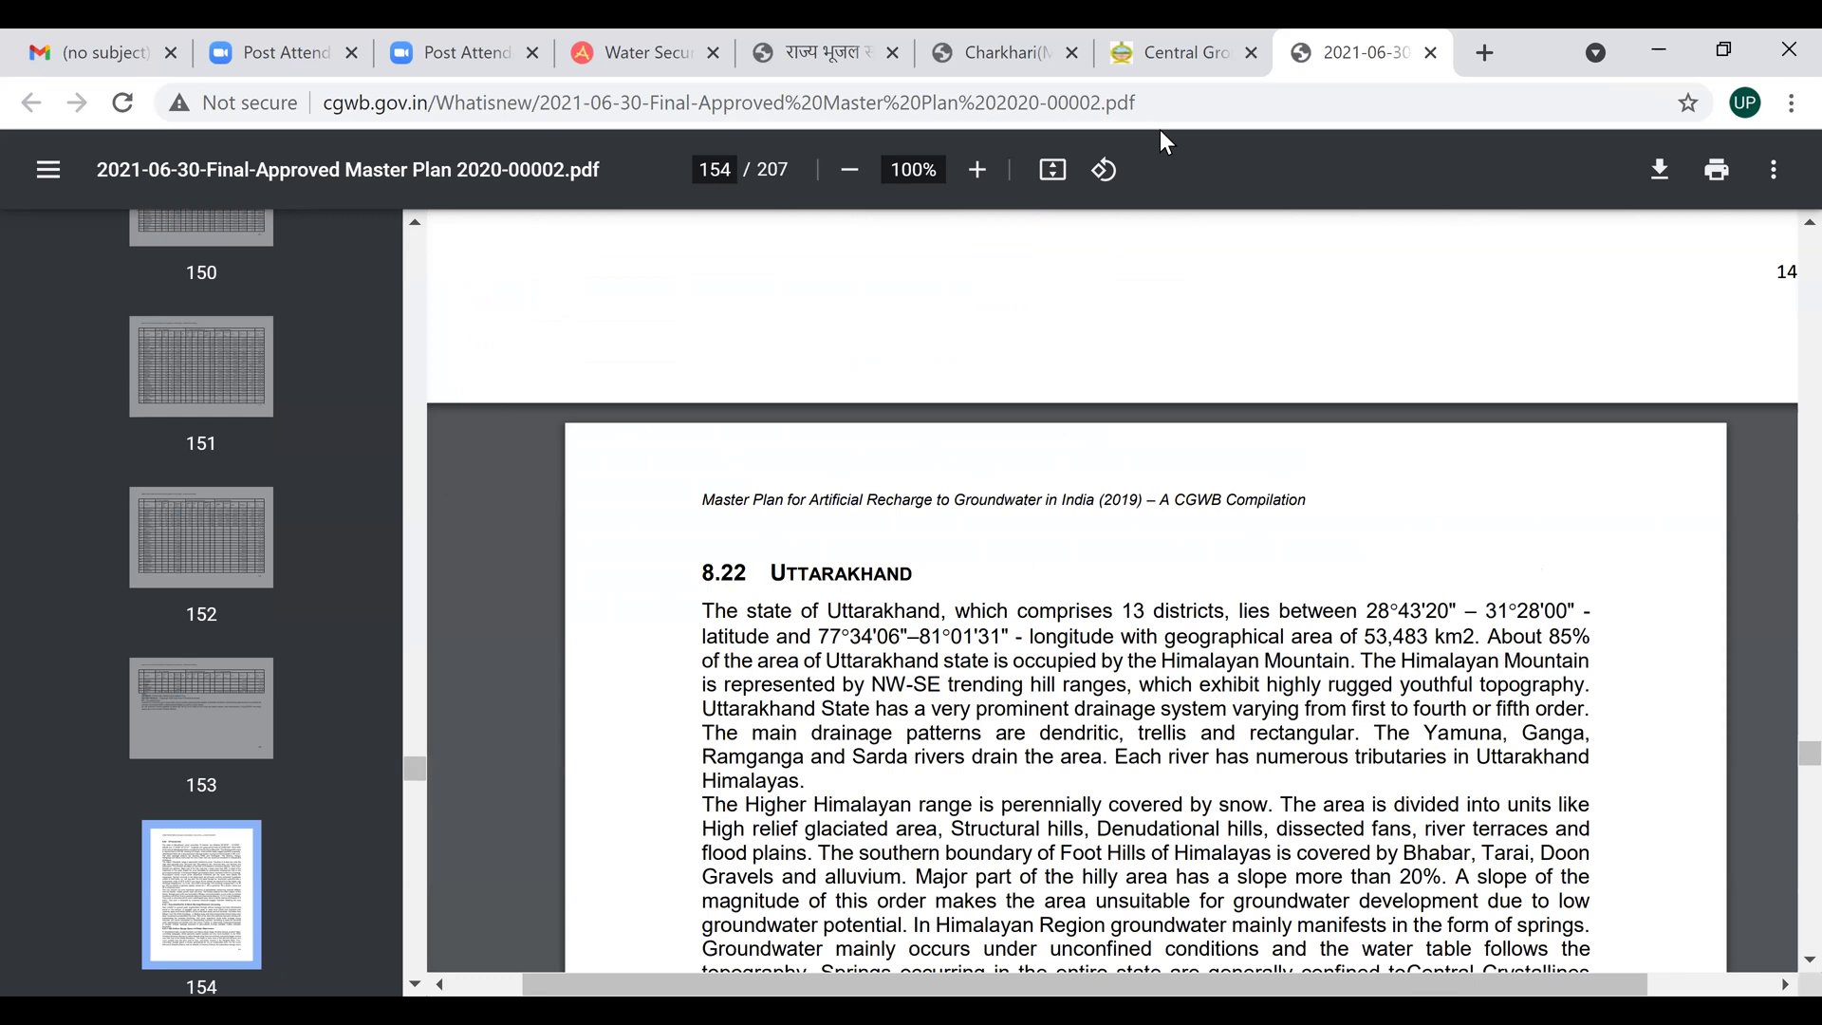
# - Zoom out to 90% back on page 151, showing rows 32 Kasganj through 47 Saharanpur
pyautogui.hotkey('ctrl', '-')
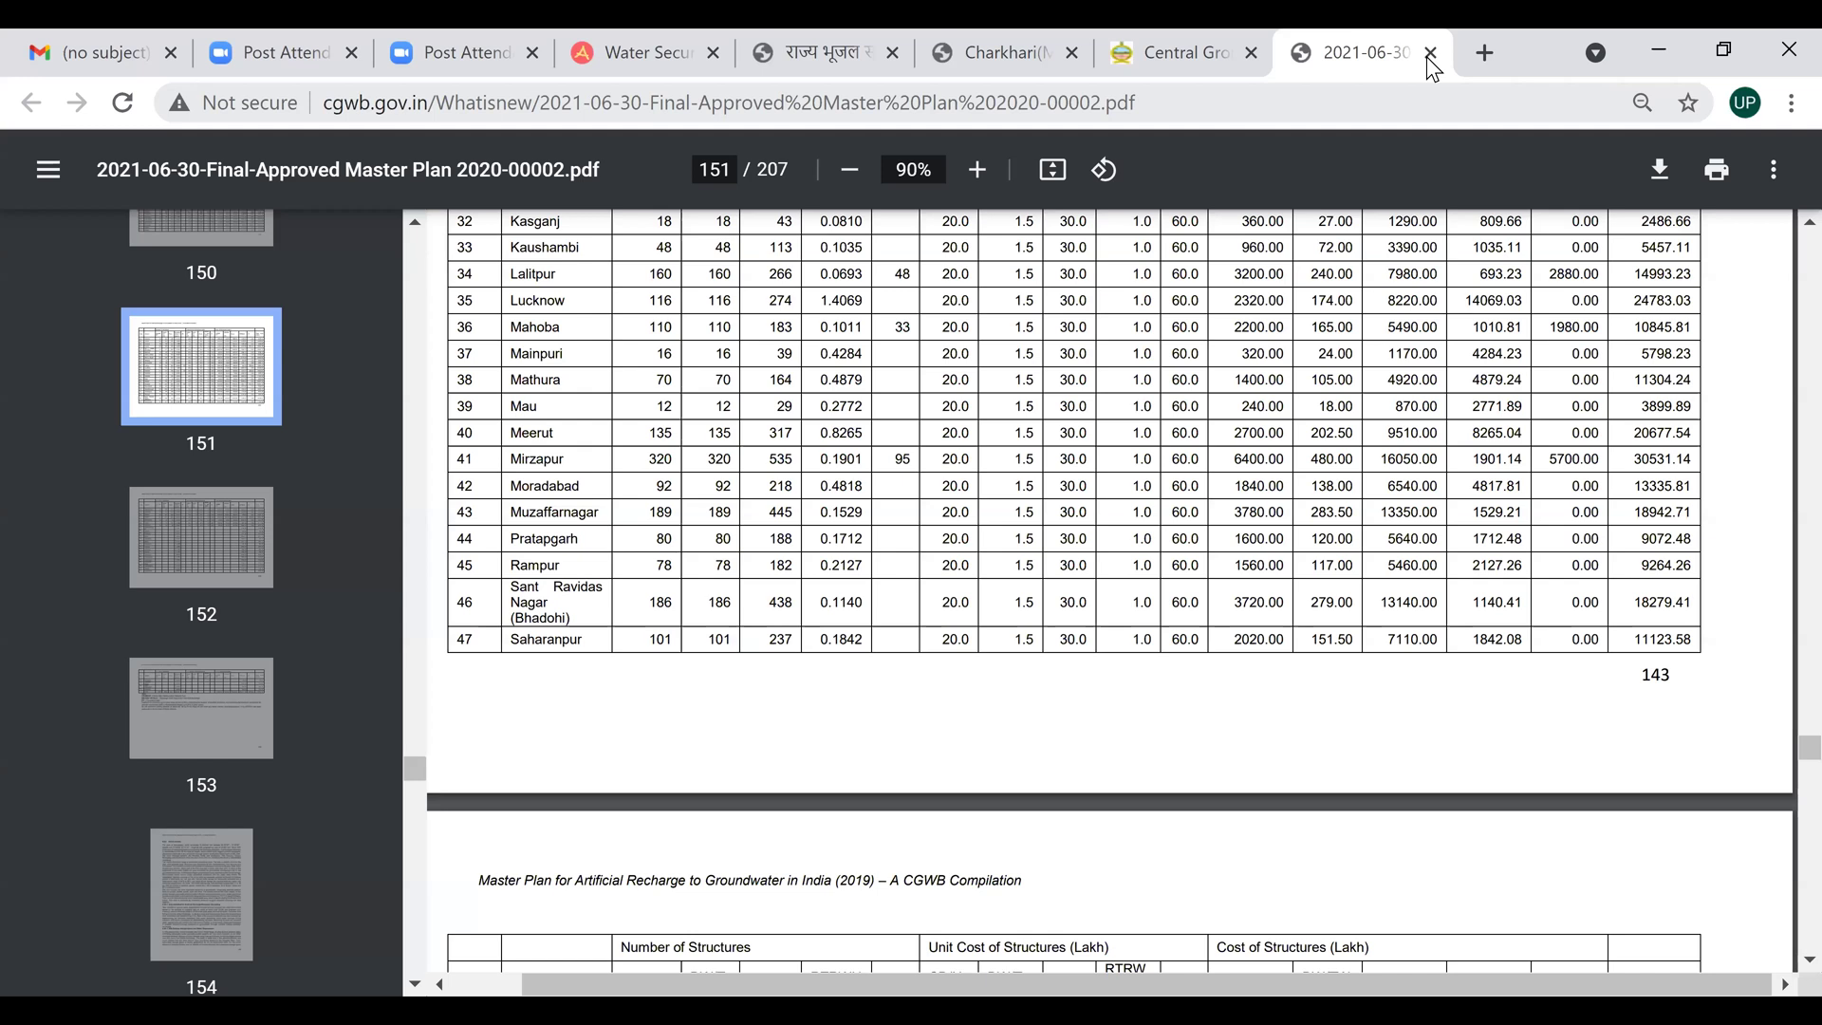
# - Close the Master Plan PDF and switch to the Charkhari(MAP).pdf tab at page 19
pyautogui.click(1428, 54)
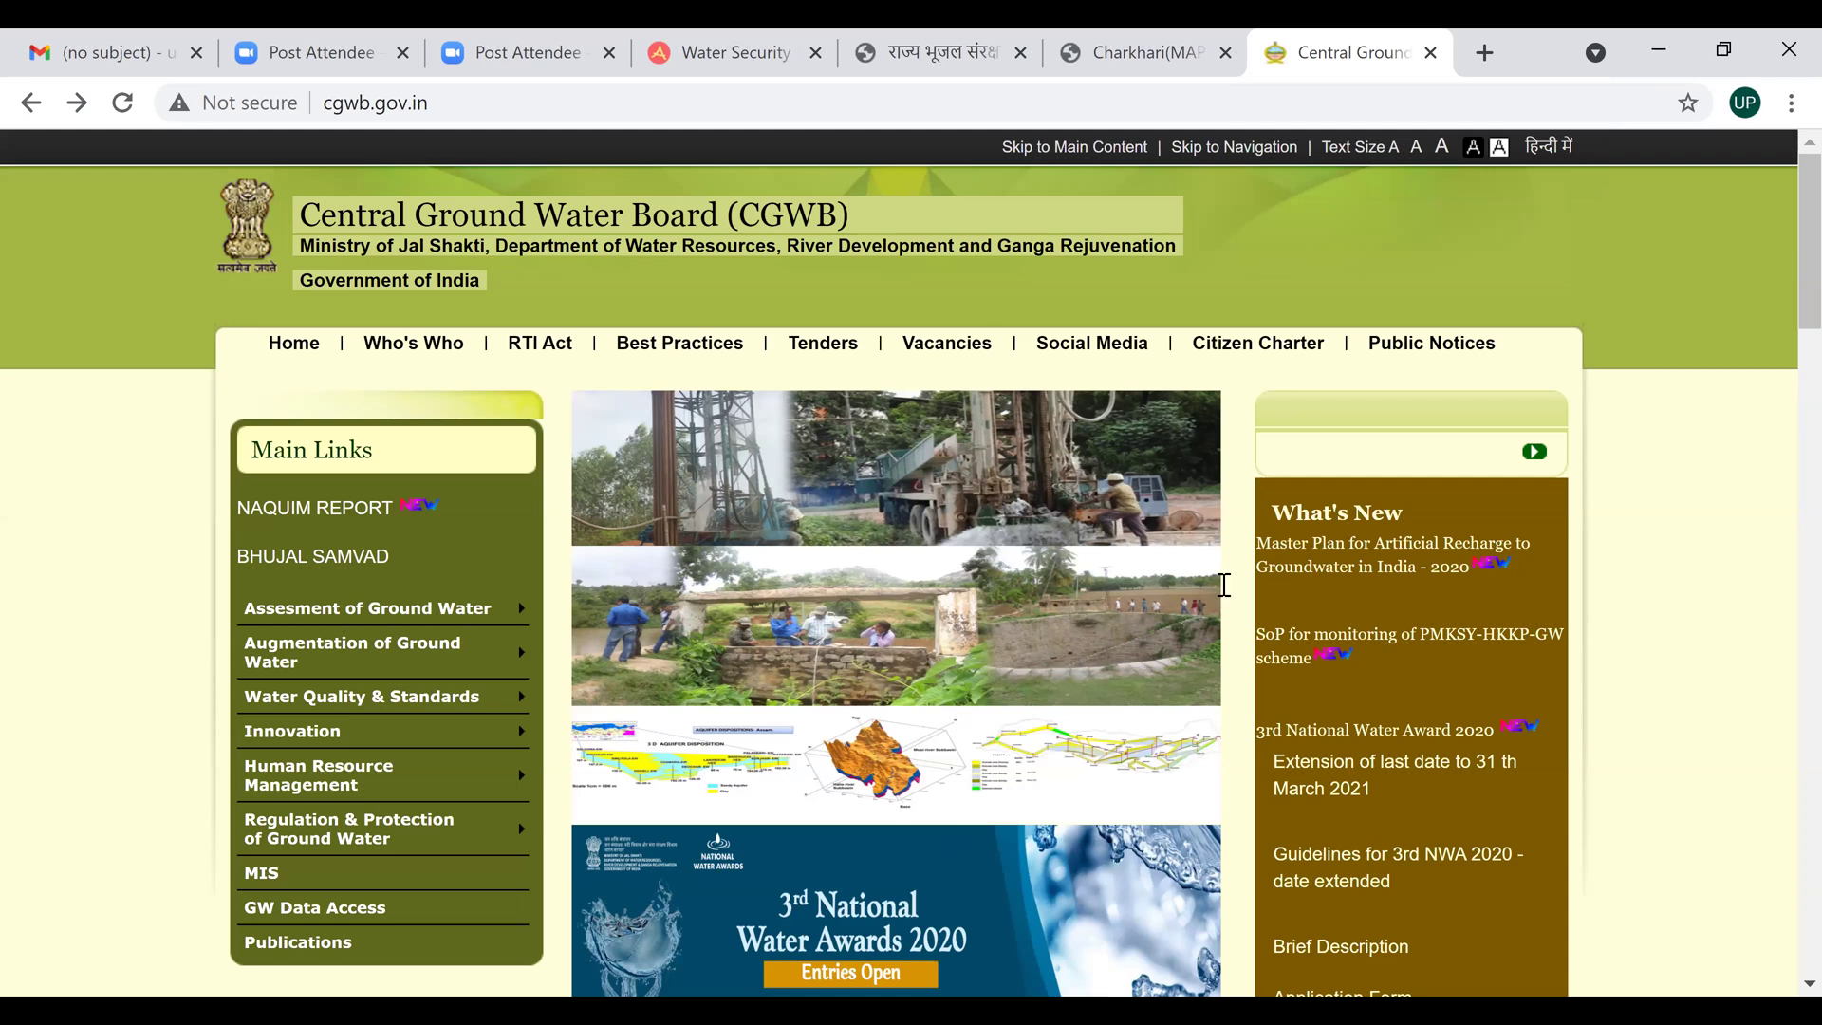
pyautogui.hotkey('ctrl', 'shift', 'Tab')
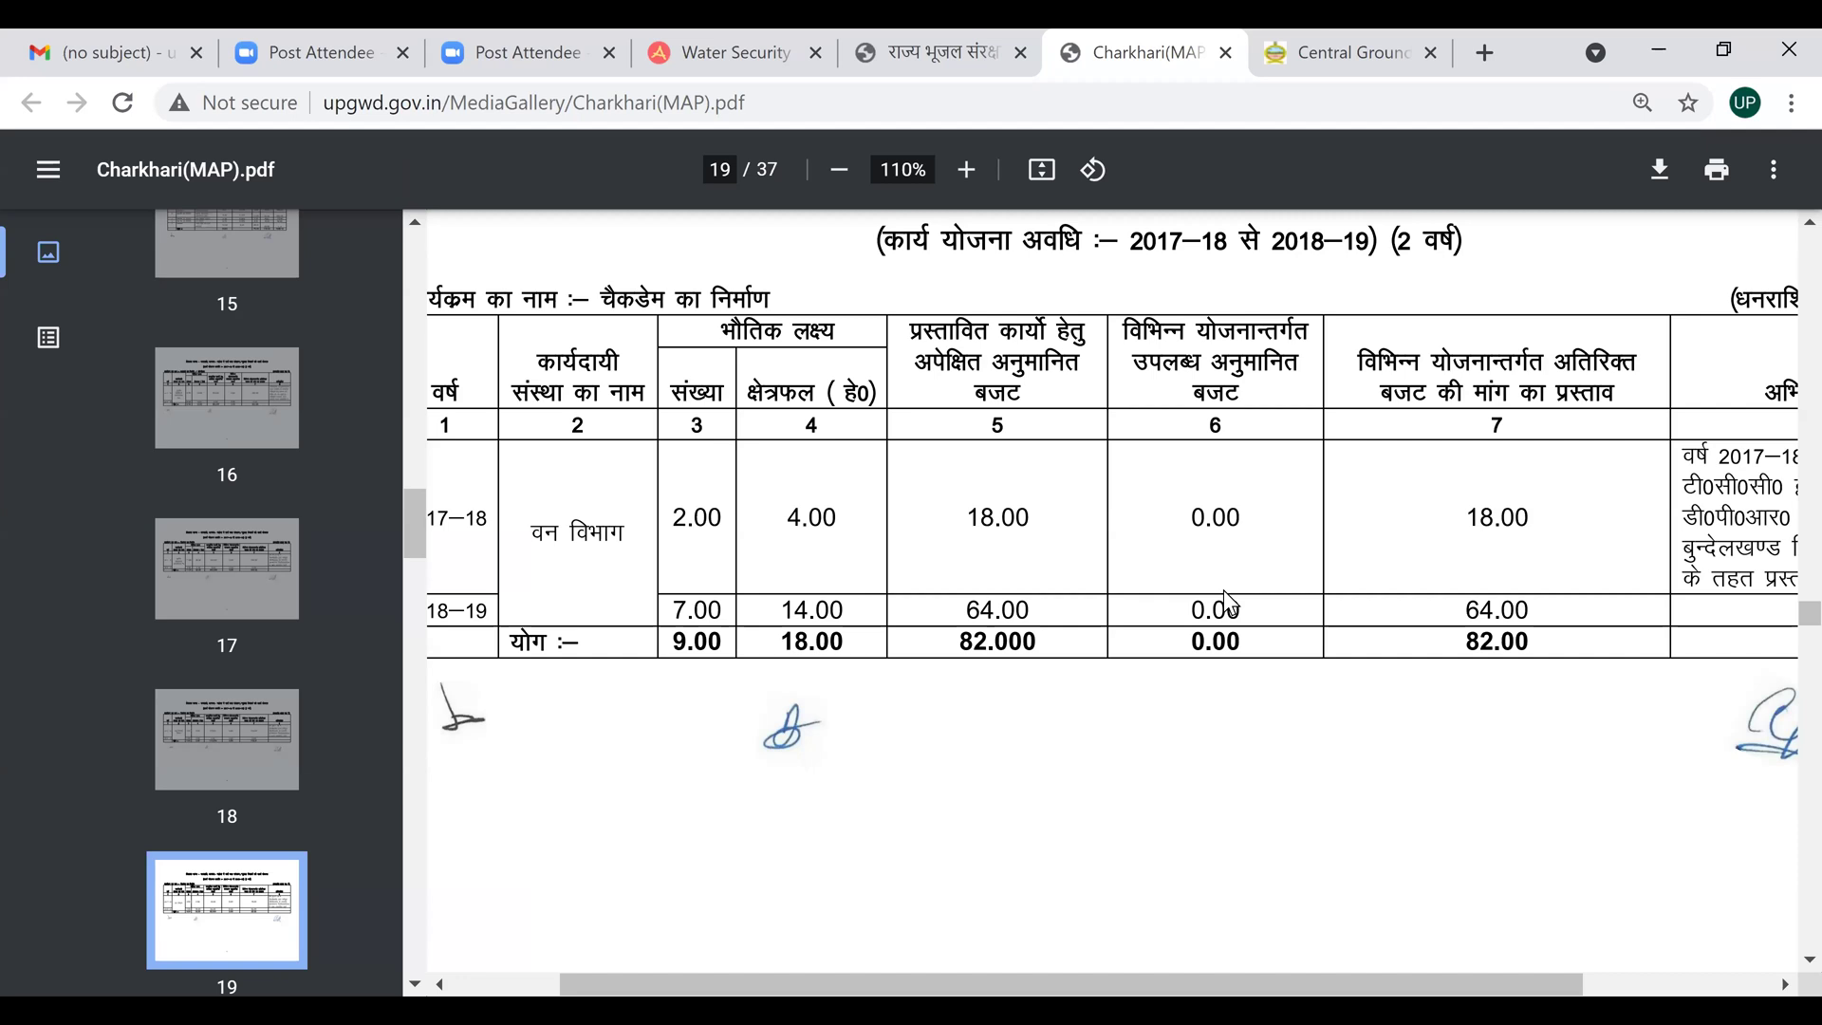
# - Scroll Charkhari(MAP).pdf to page 25's village-wise hydrogeological map of Charkhari block, Mahoba
pyautogui.scroll(-20, 1229, 604)
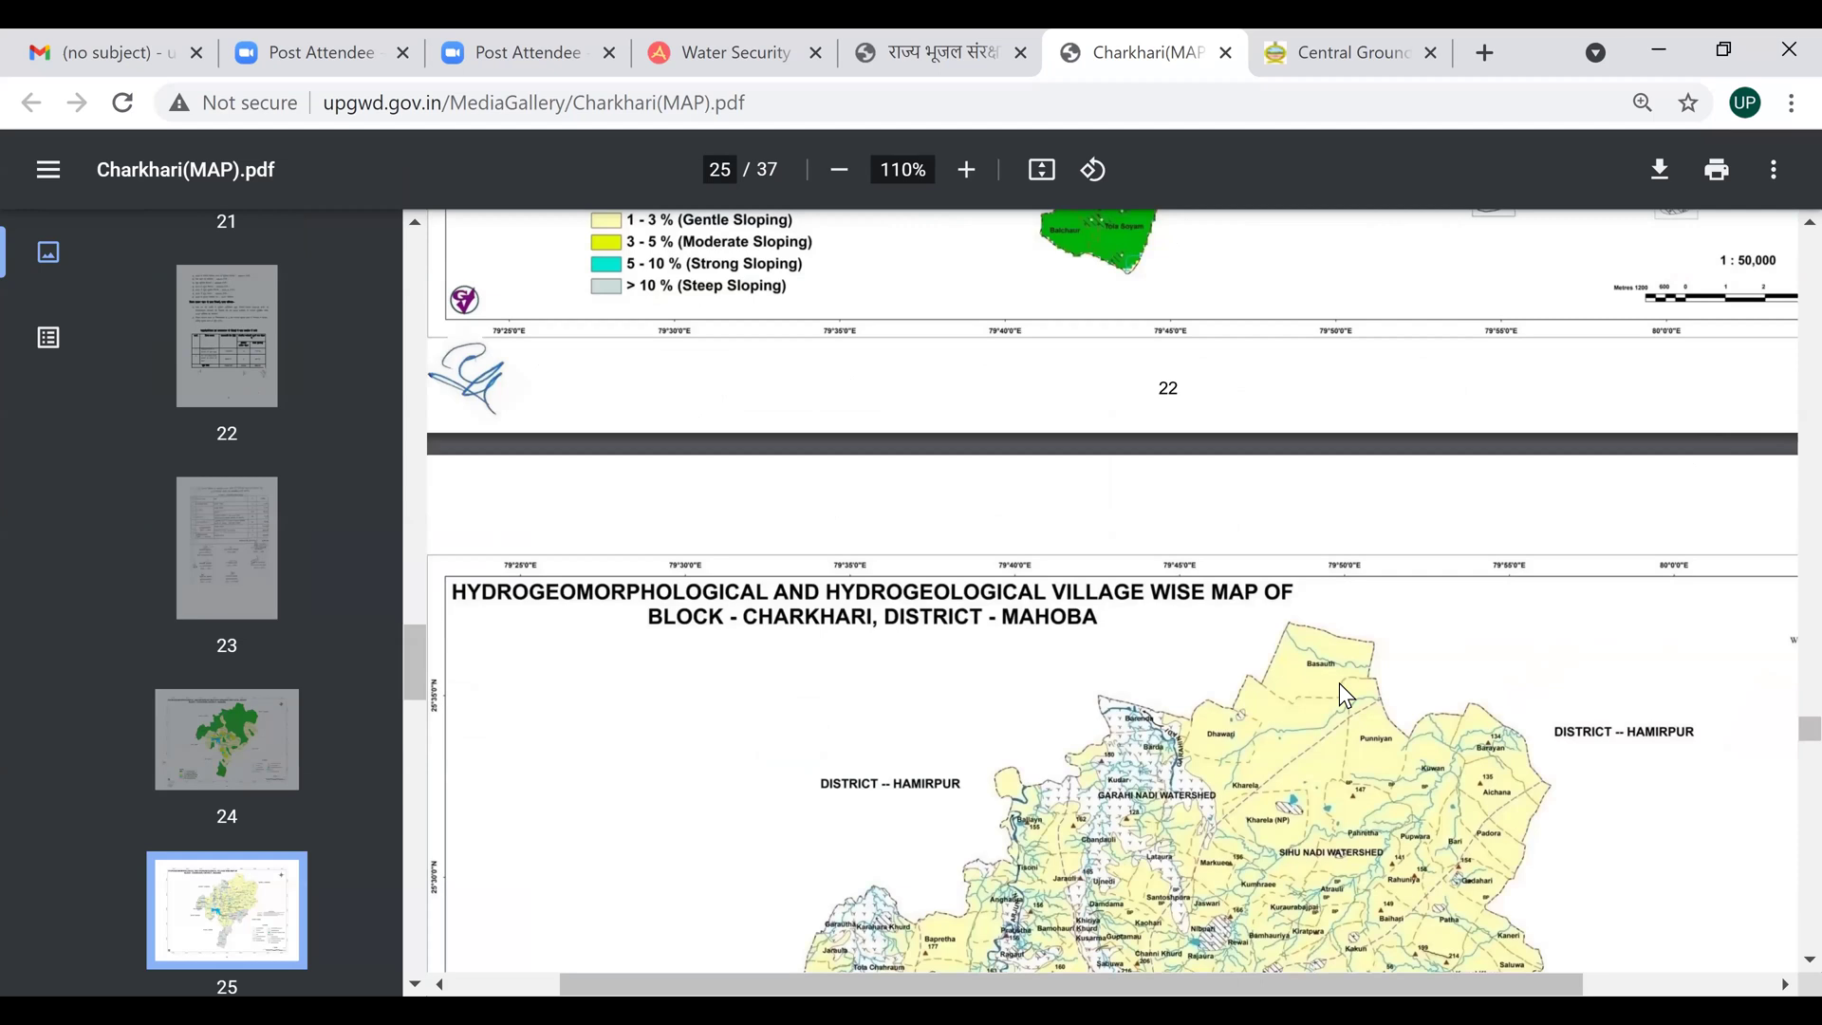
pyautogui.scroll(-3, 1347, 696)
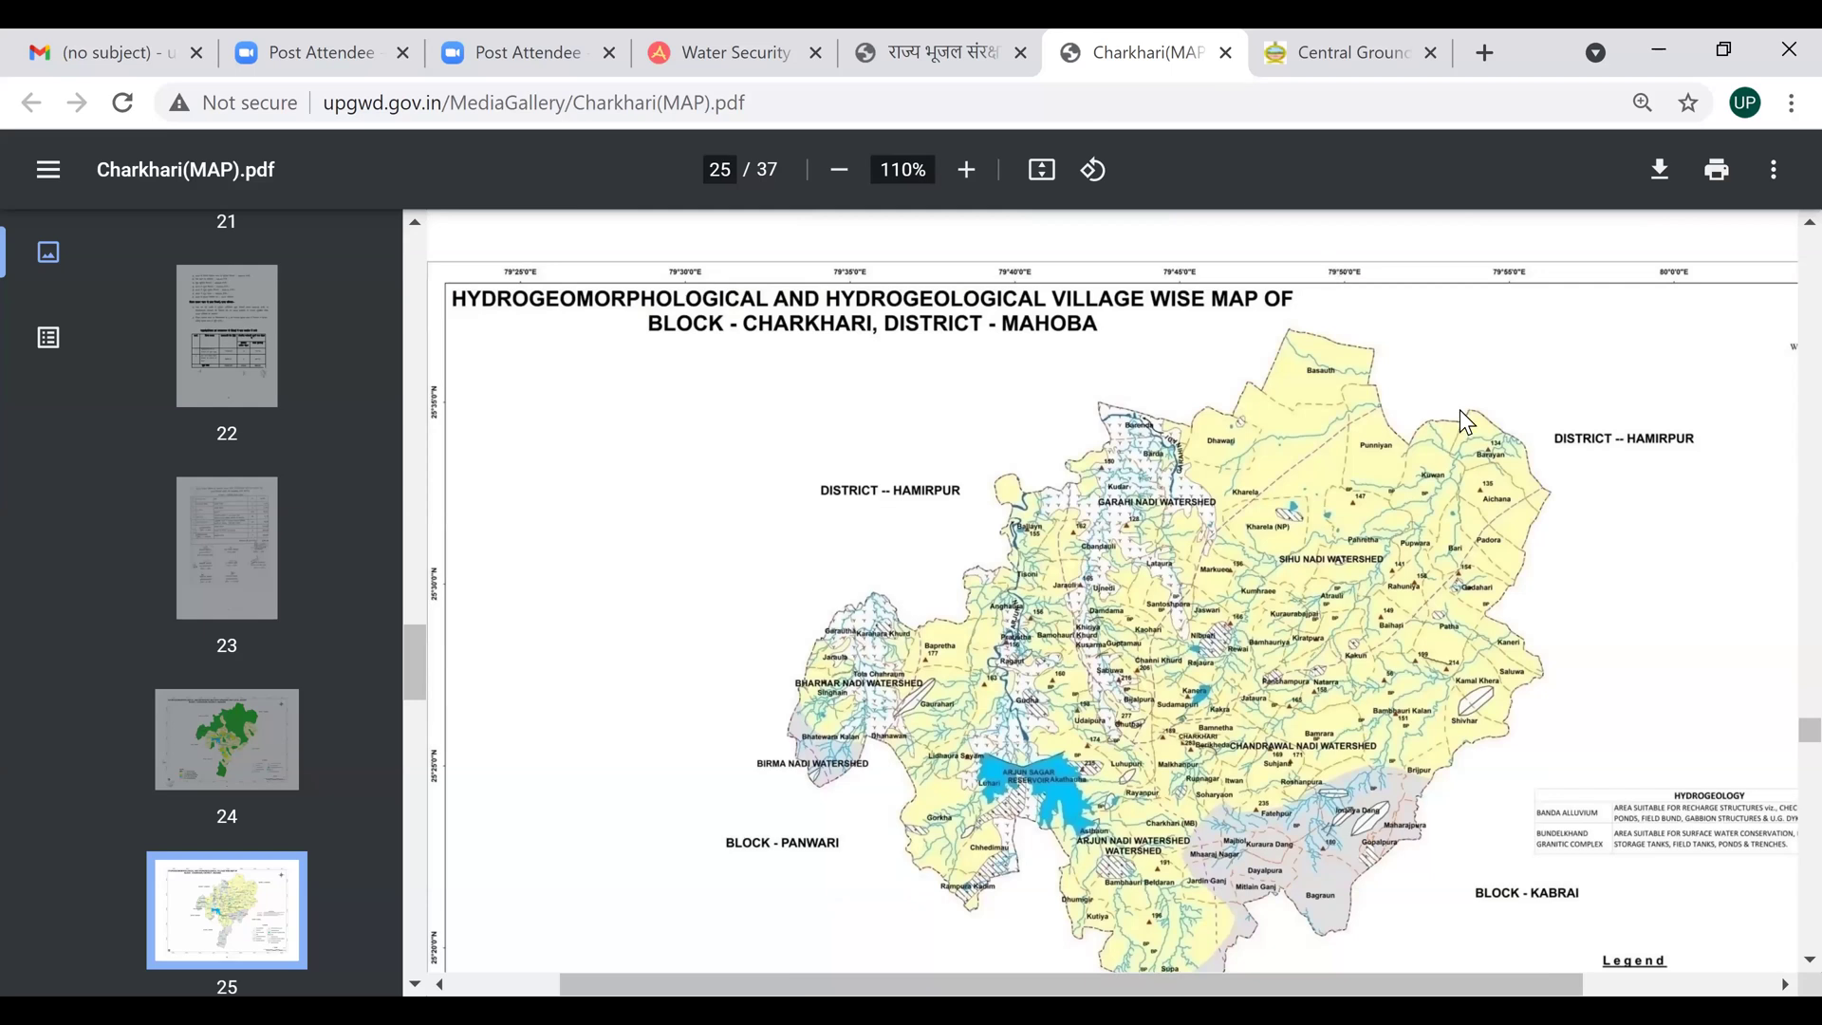
# - Scroll the Charkhari plan PDF down to the check dam table on page 31
pyautogui.scroll(-20, 1460, 409)
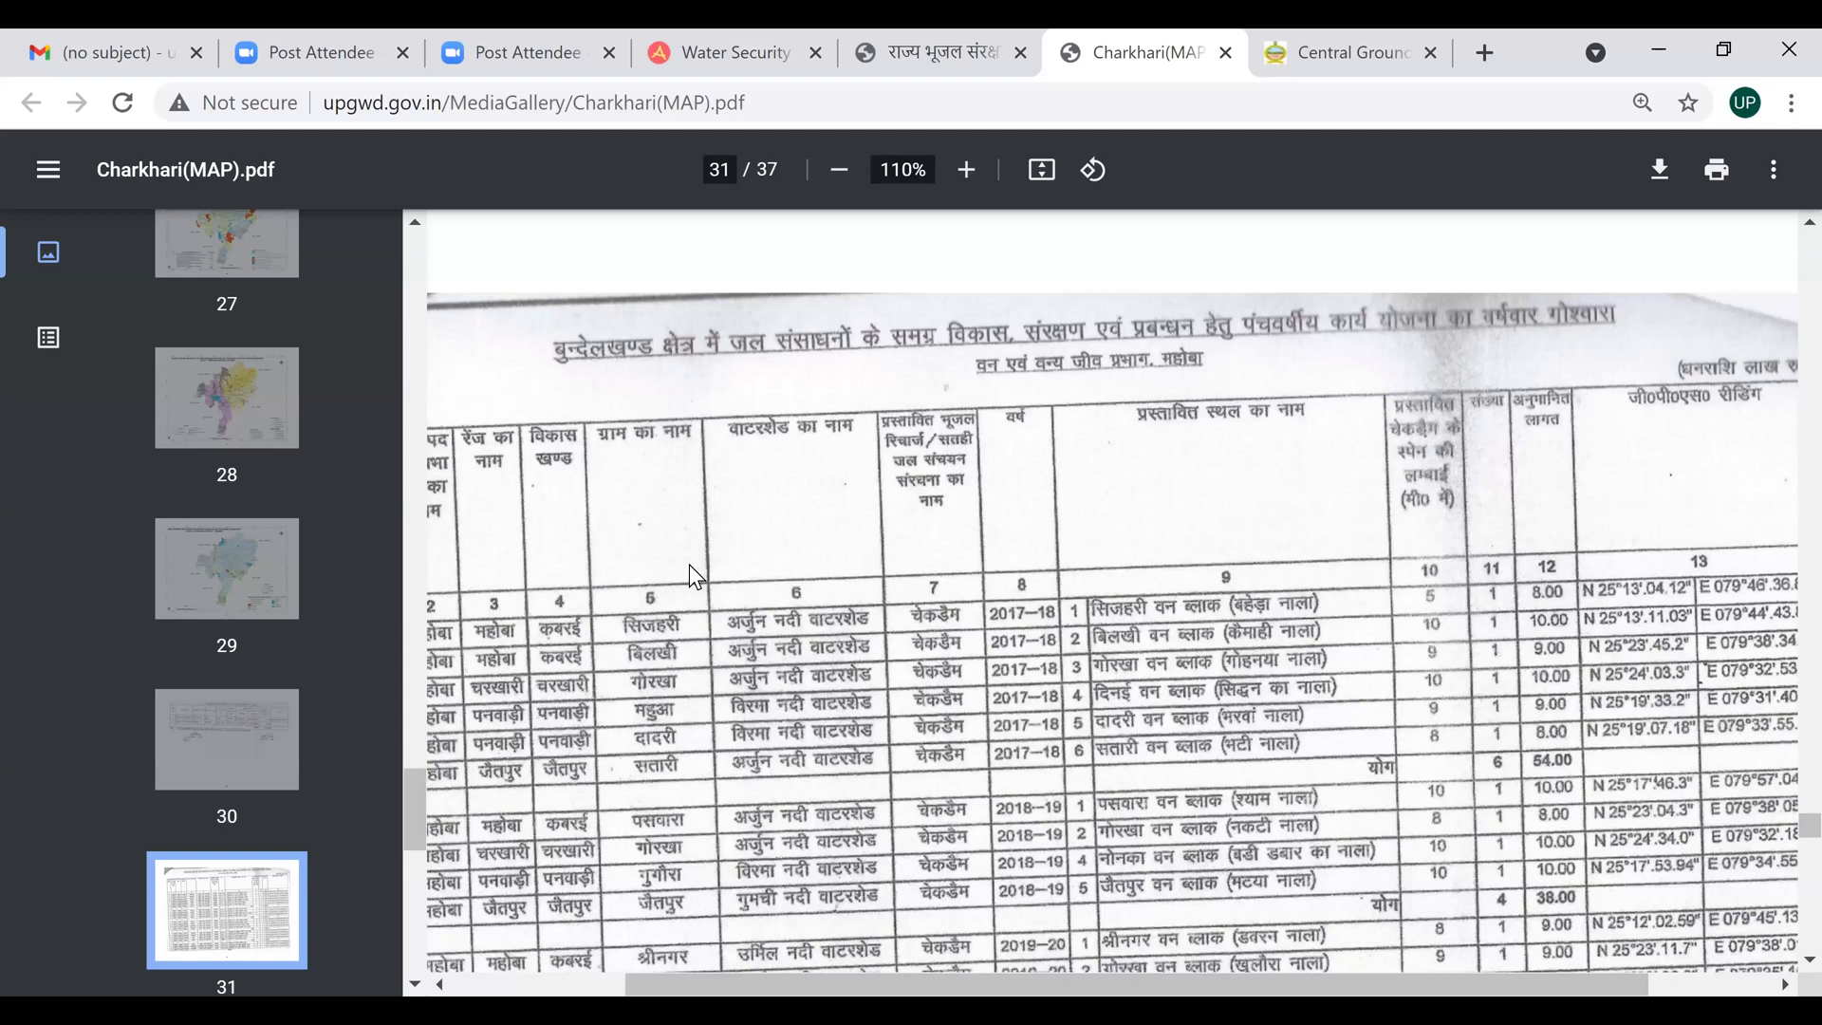
# - Switch back to the Water Security tab showing Biharipur's supply-side form
pyautogui.hotkey('ctrl', '4')
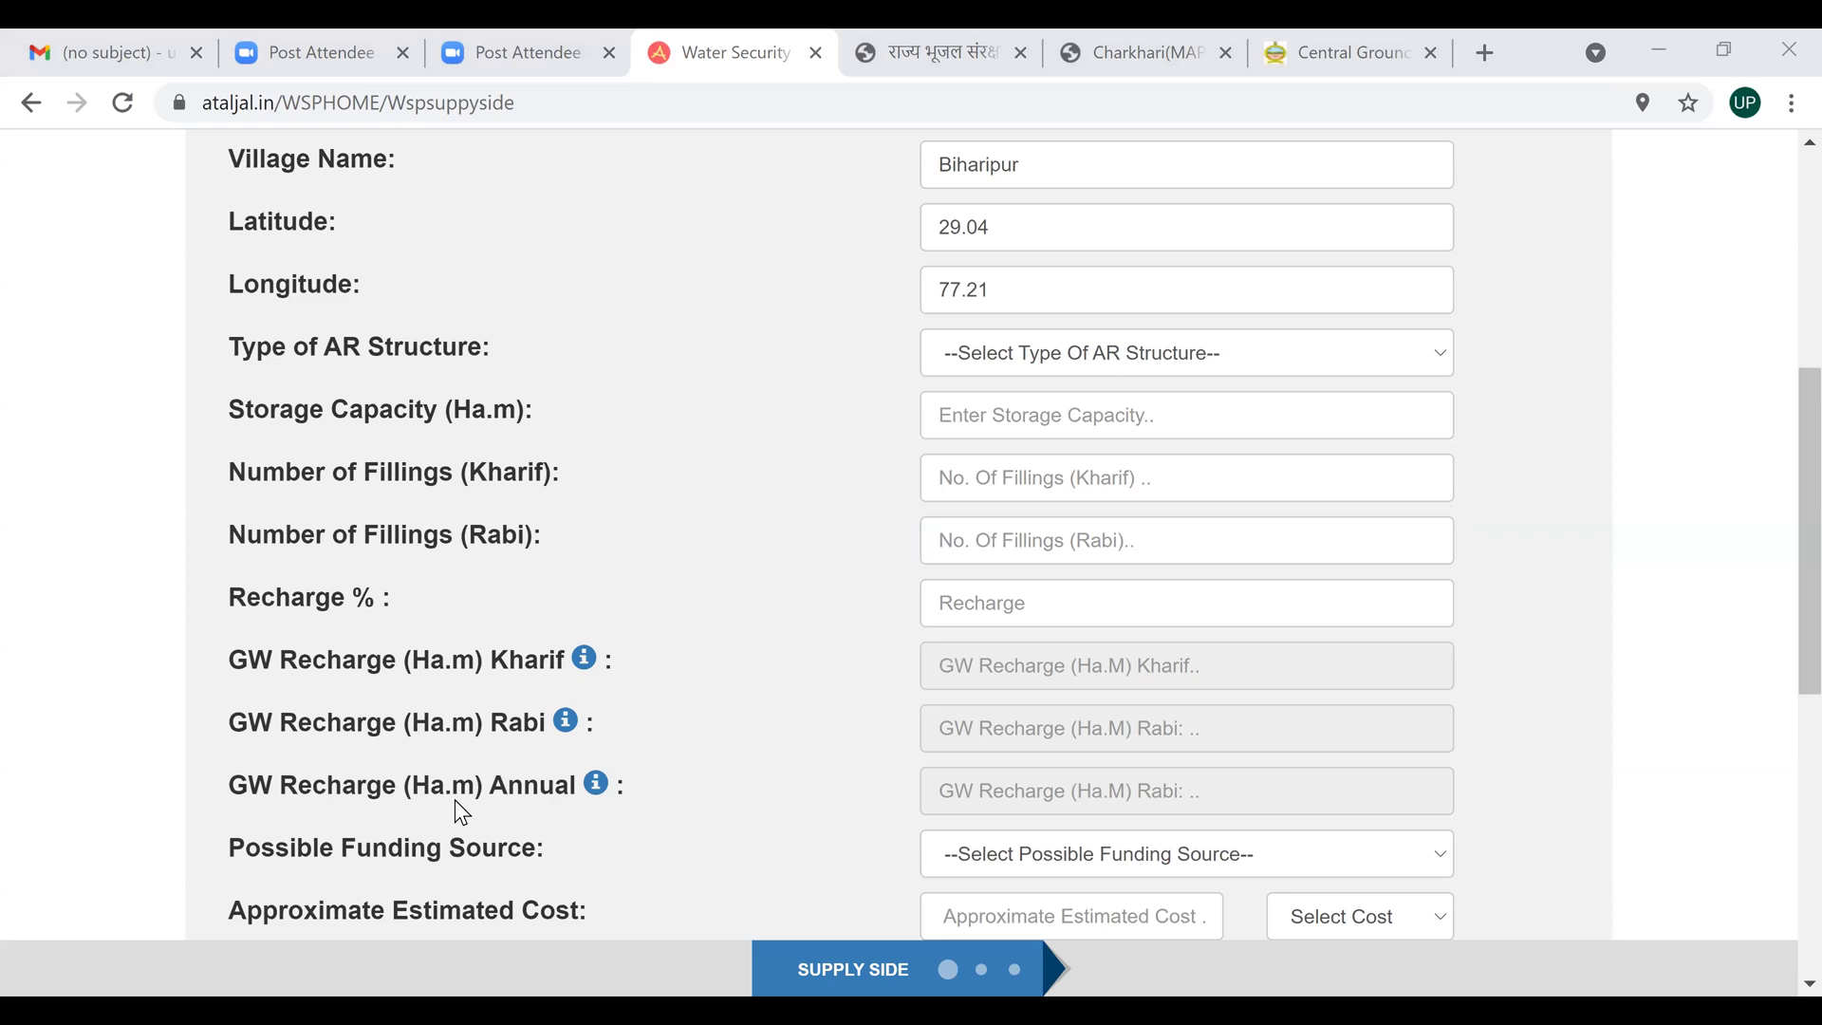
pyautogui.scroll(-1, 624, 636)
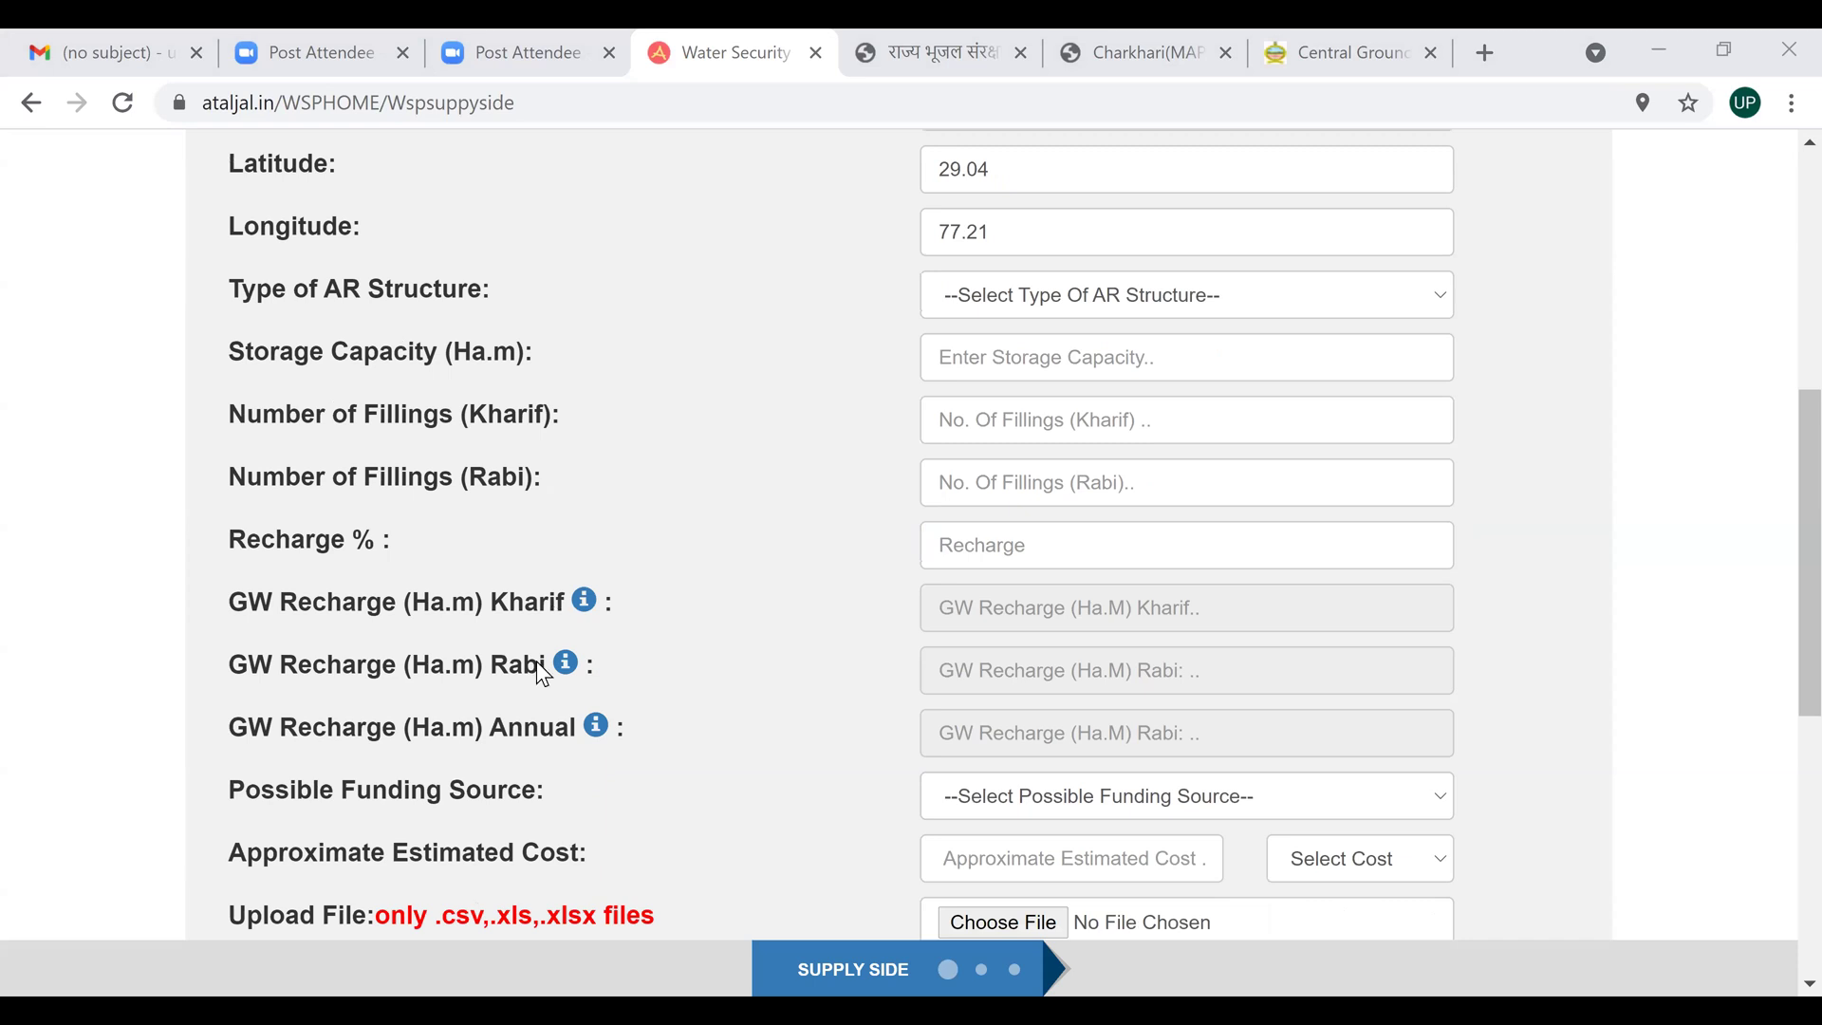
pyautogui.scroll(-2, 538, 661)
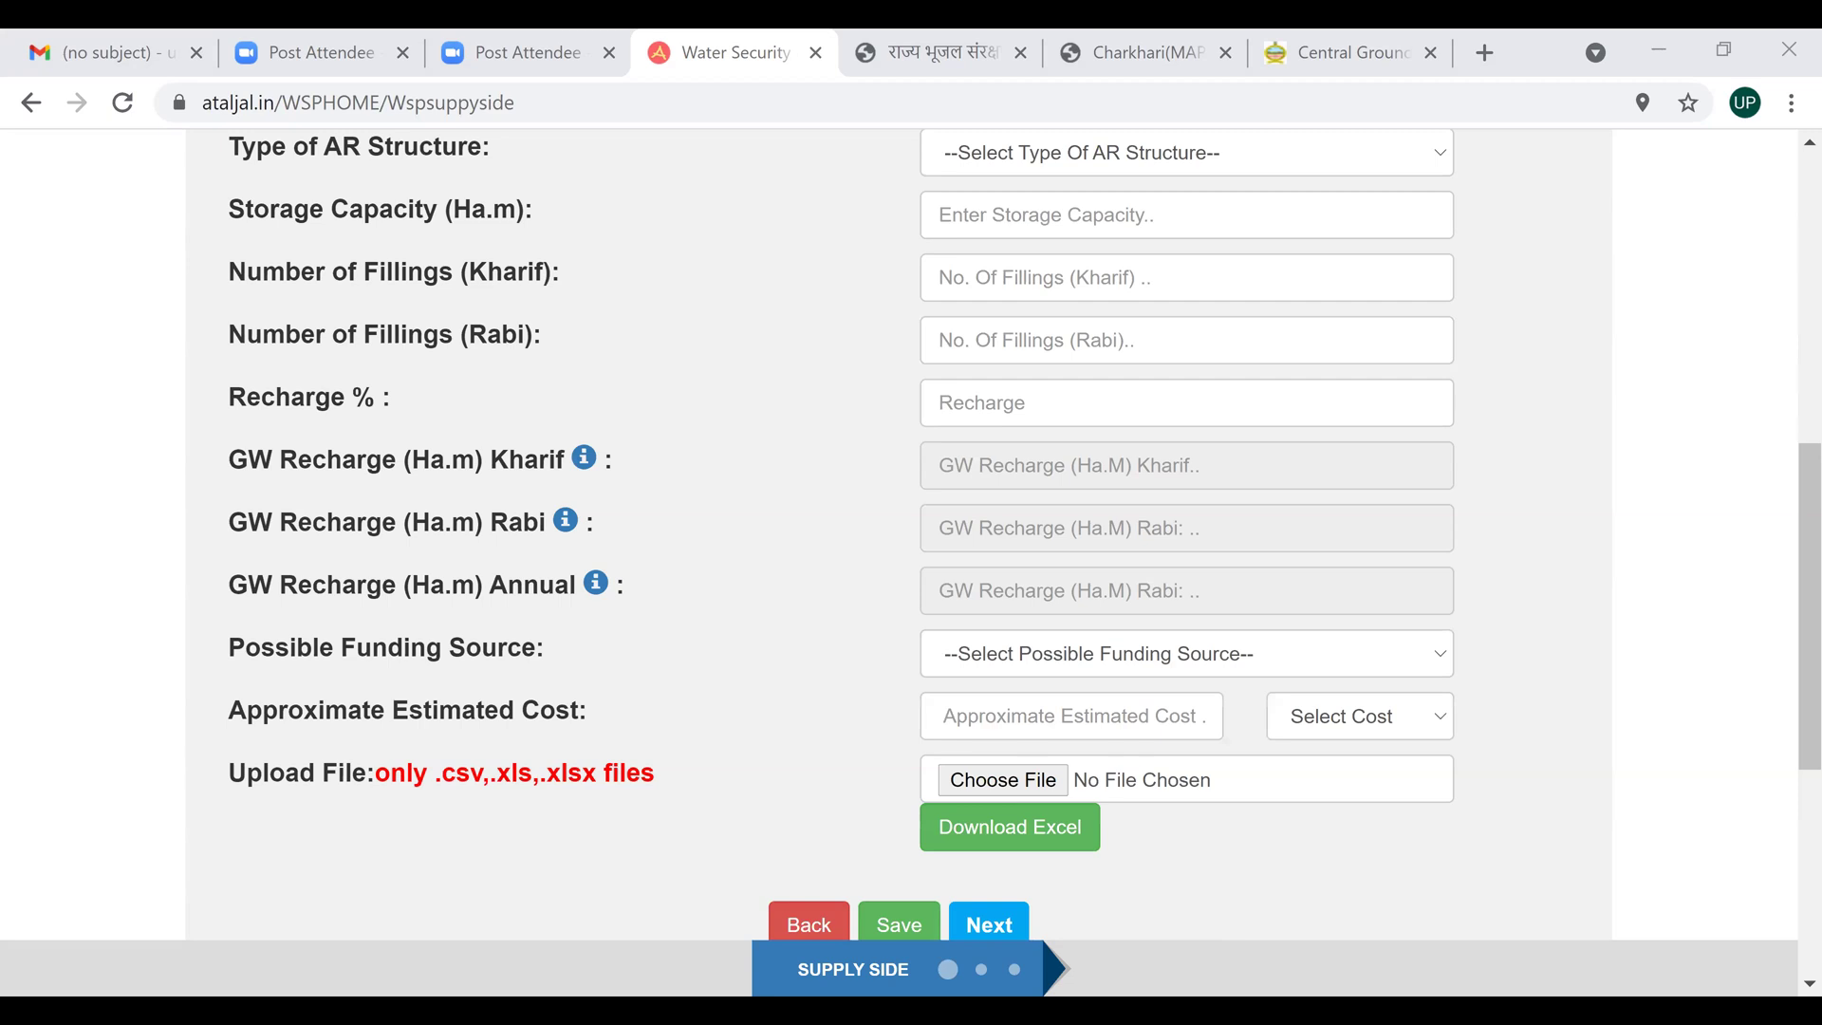
pyautogui.scroll(6, 899, 532)
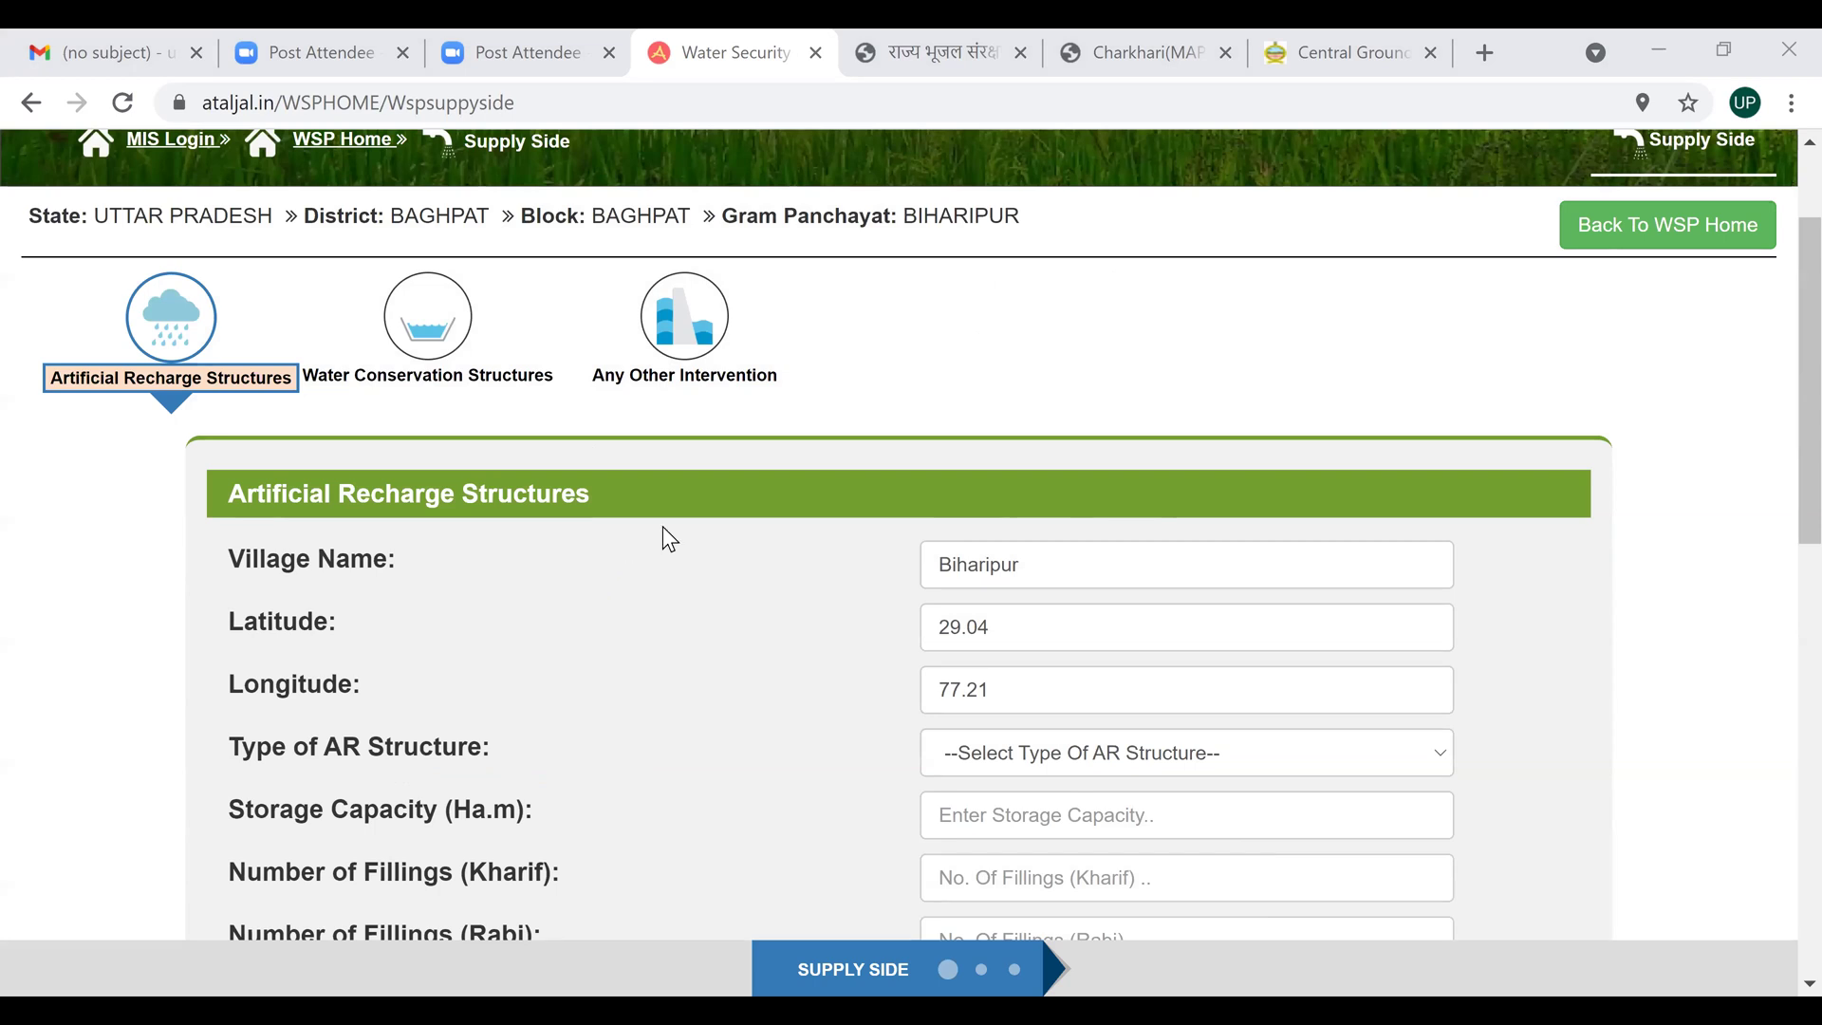
# - Scroll up and down through Biharipur's Artificial Recharge Structures form, with latitude 29.04 and longitude 77.21
pyautogui.scroll(-2, 669, 537)
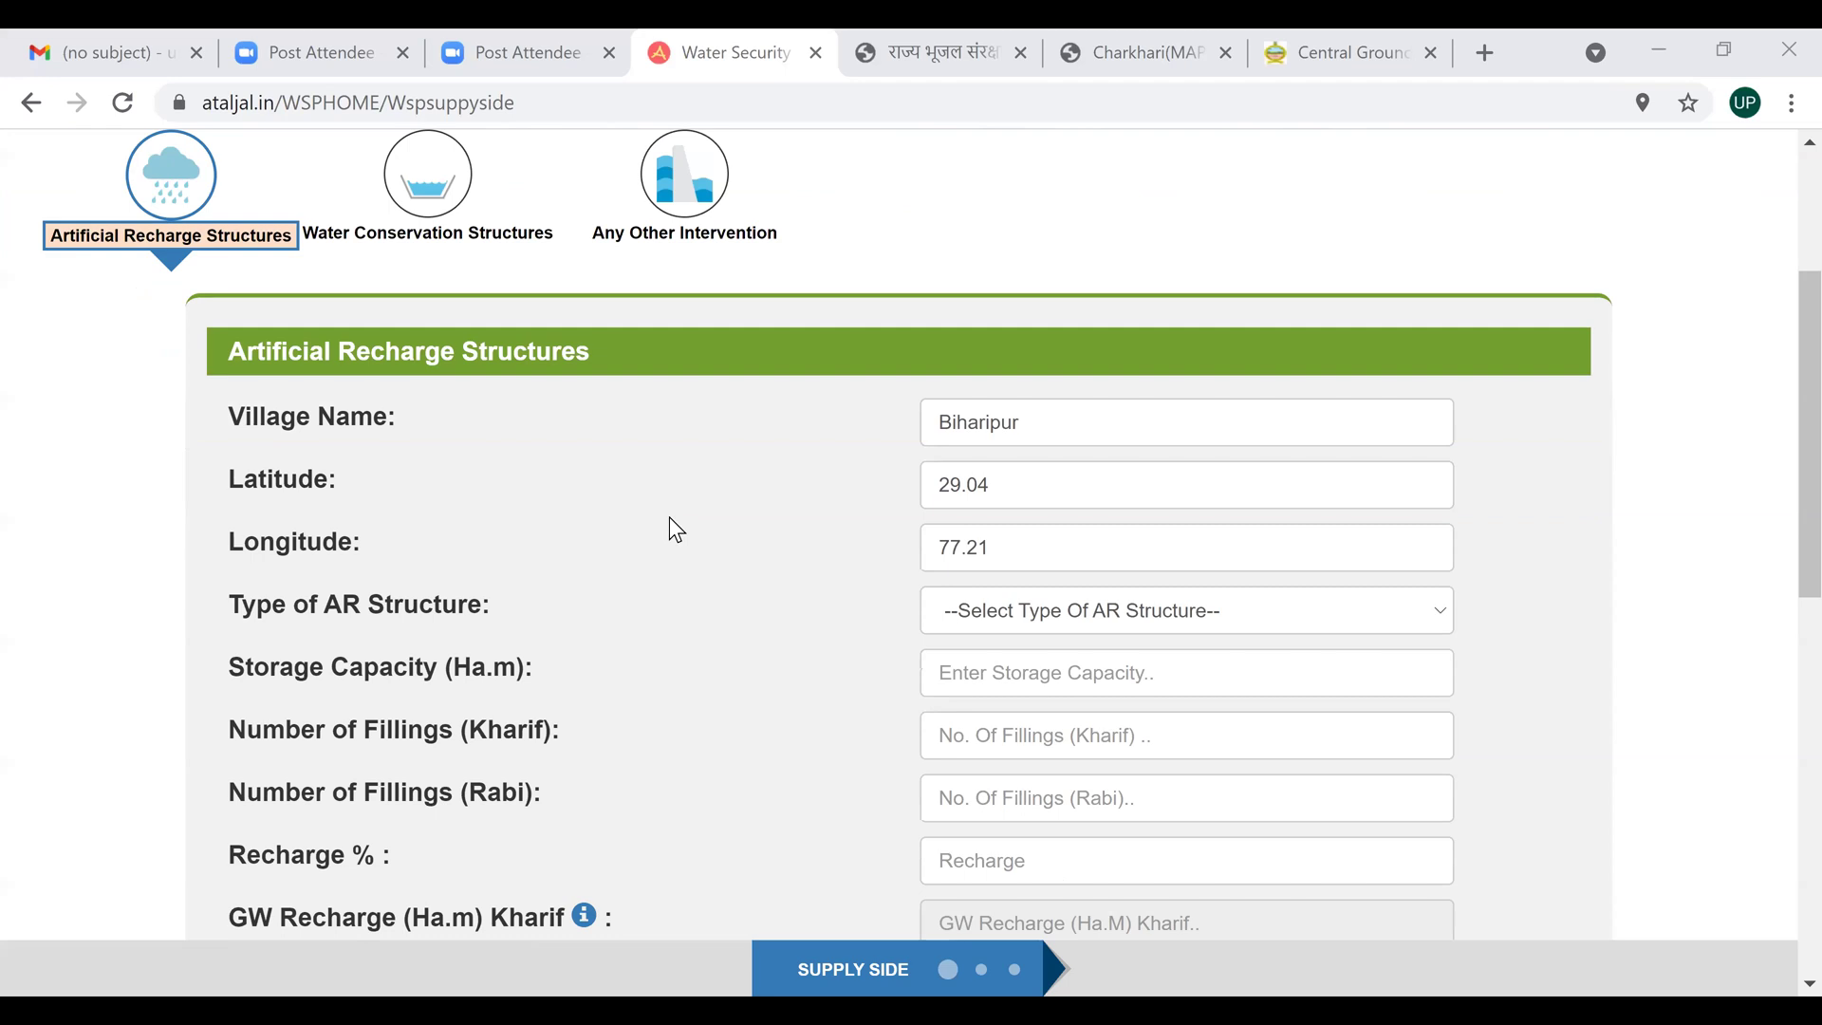
pyautogui.scroll(-3, 676, 530)
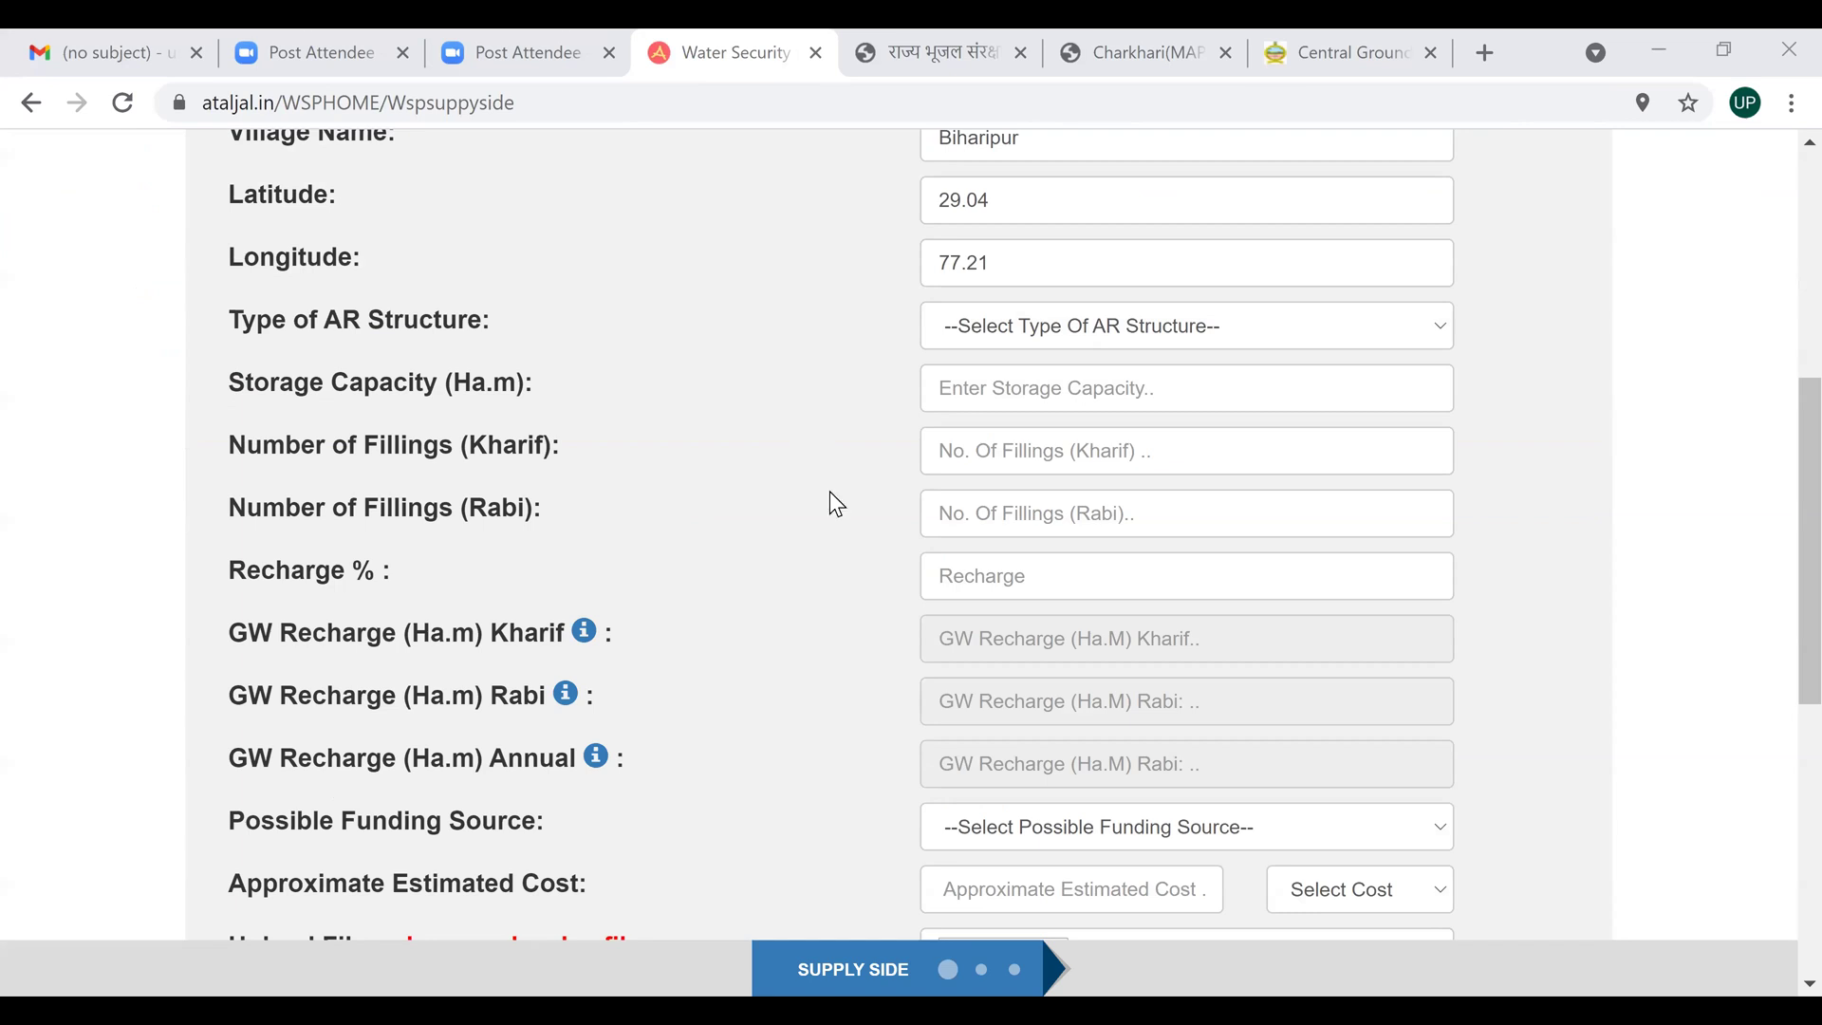
pyautogui.scroll(5, 835, 503)
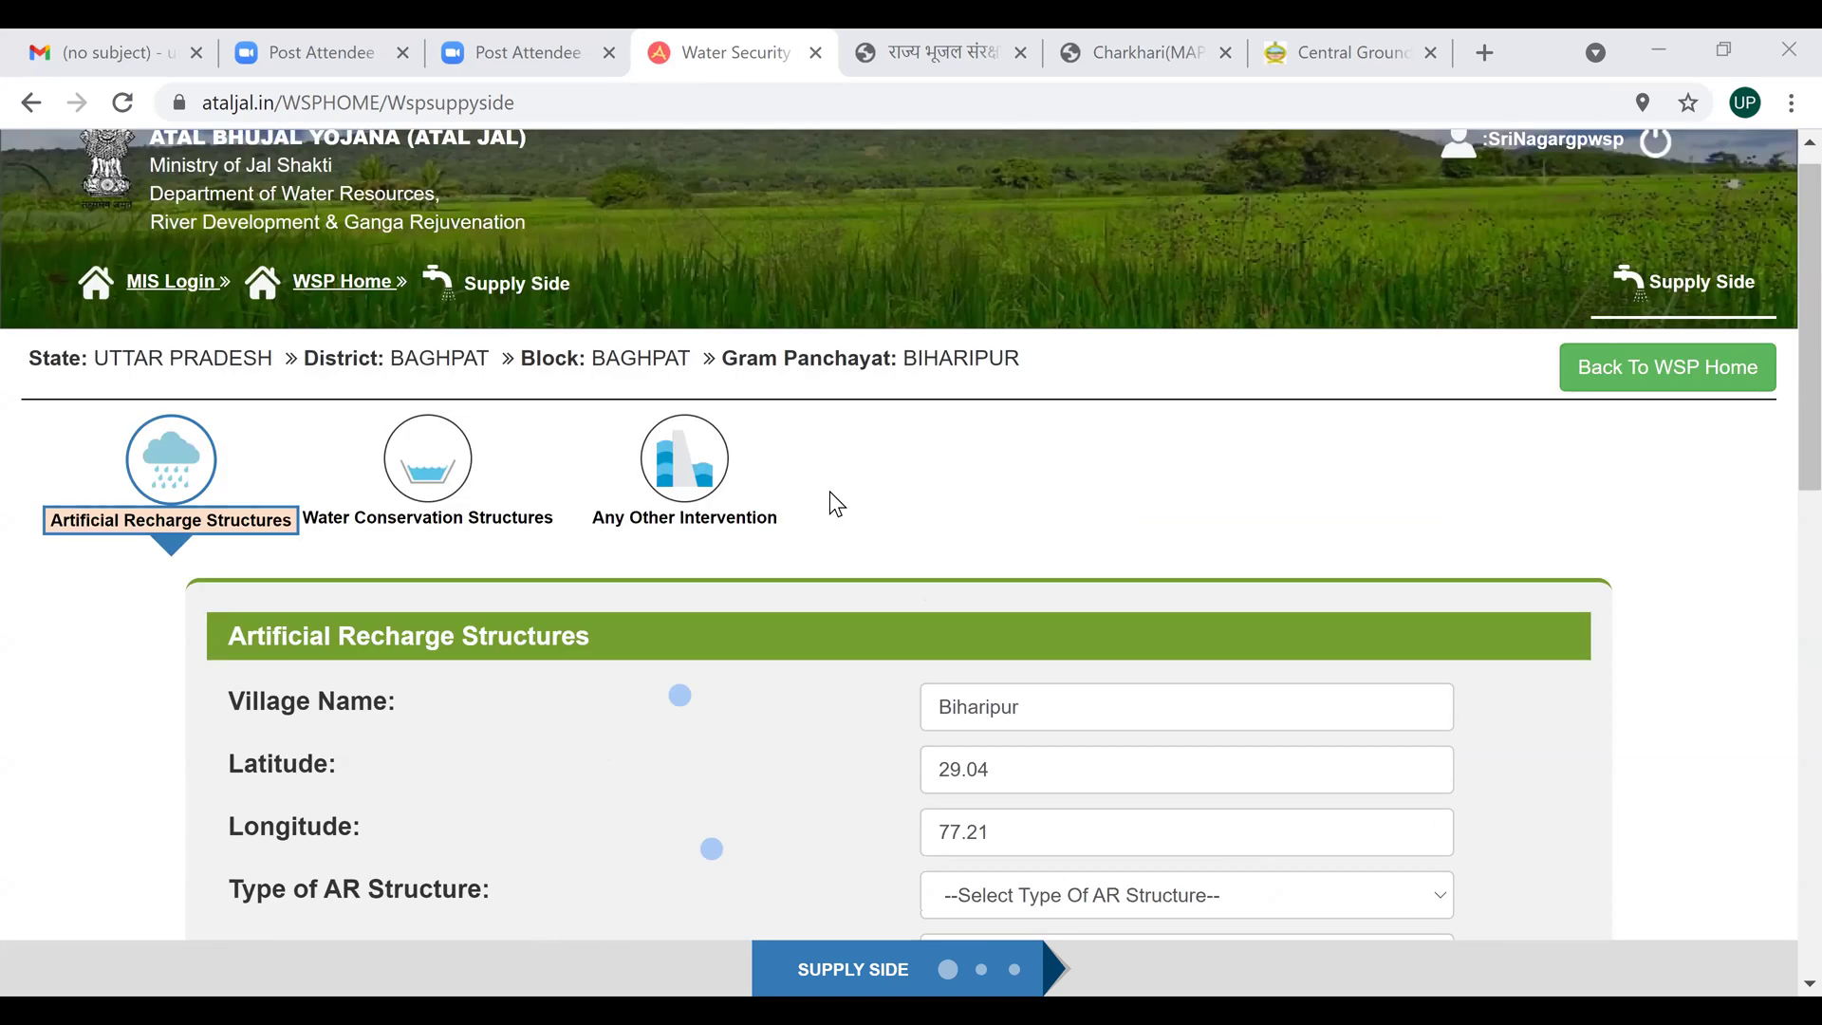
pyautogui.scroll(-9, 832, 498)
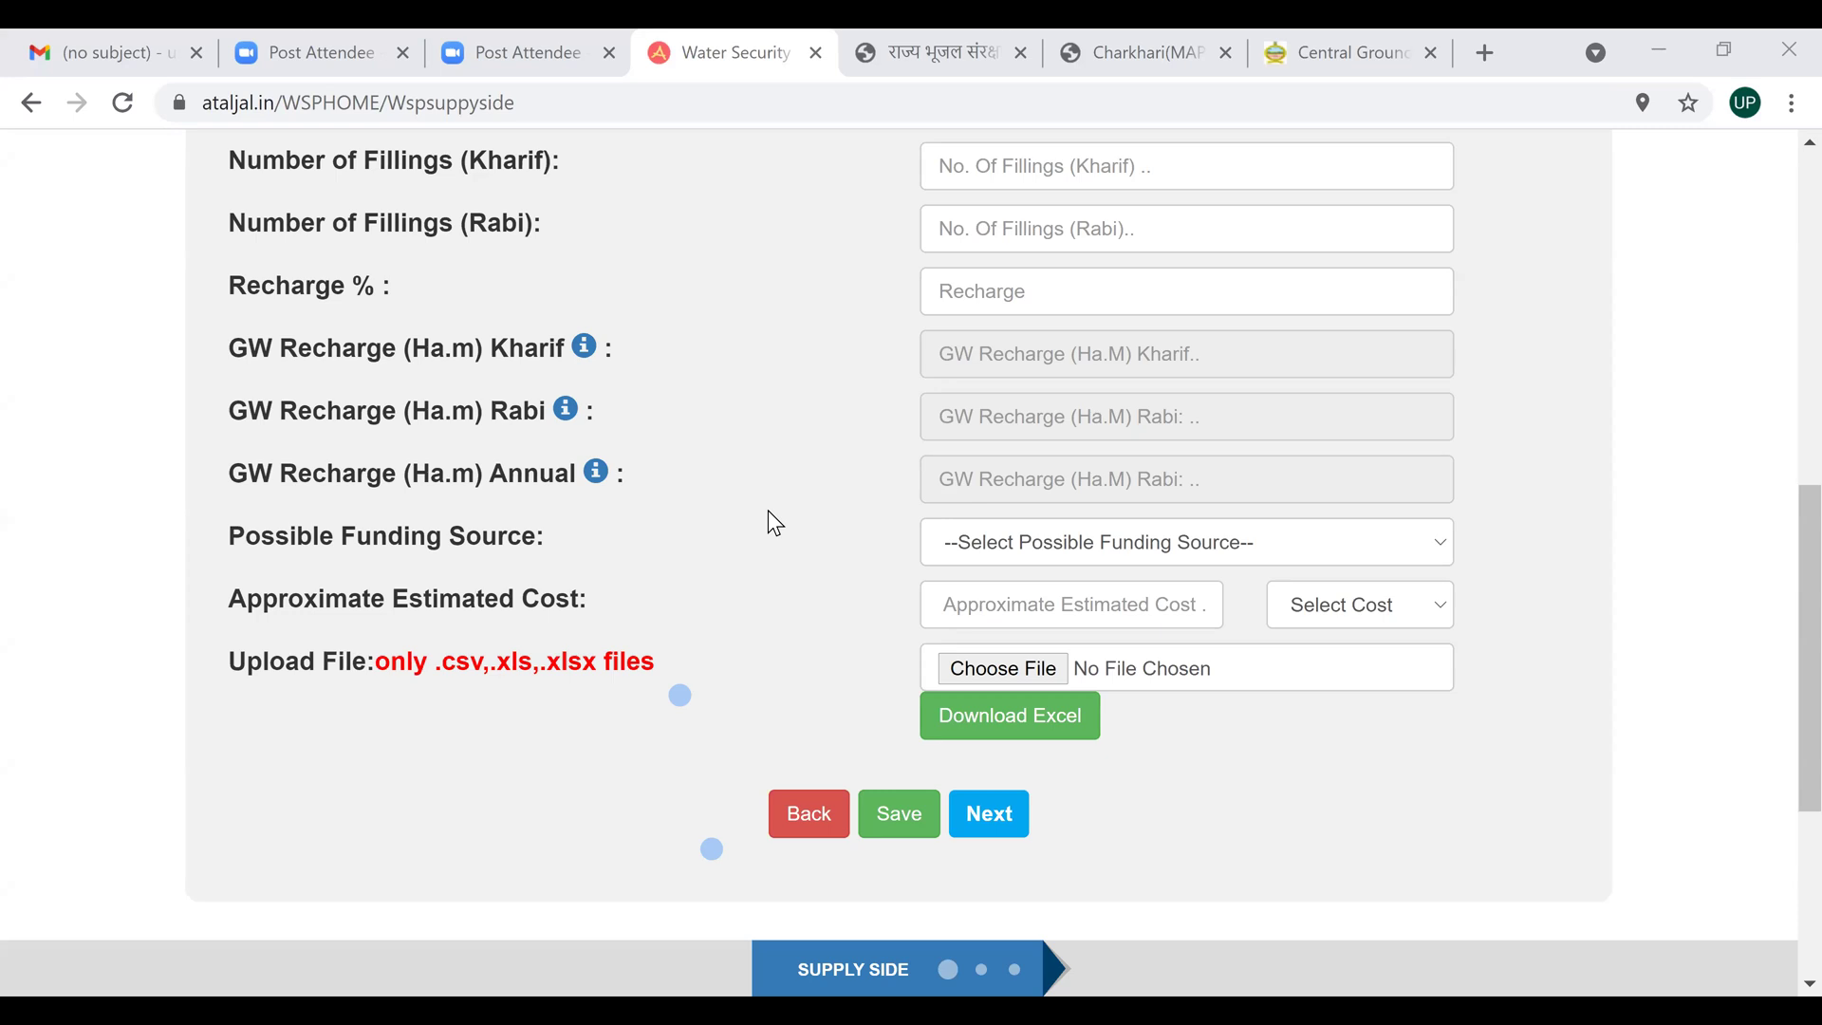
pyautogui.scroll(1, 769, 513)
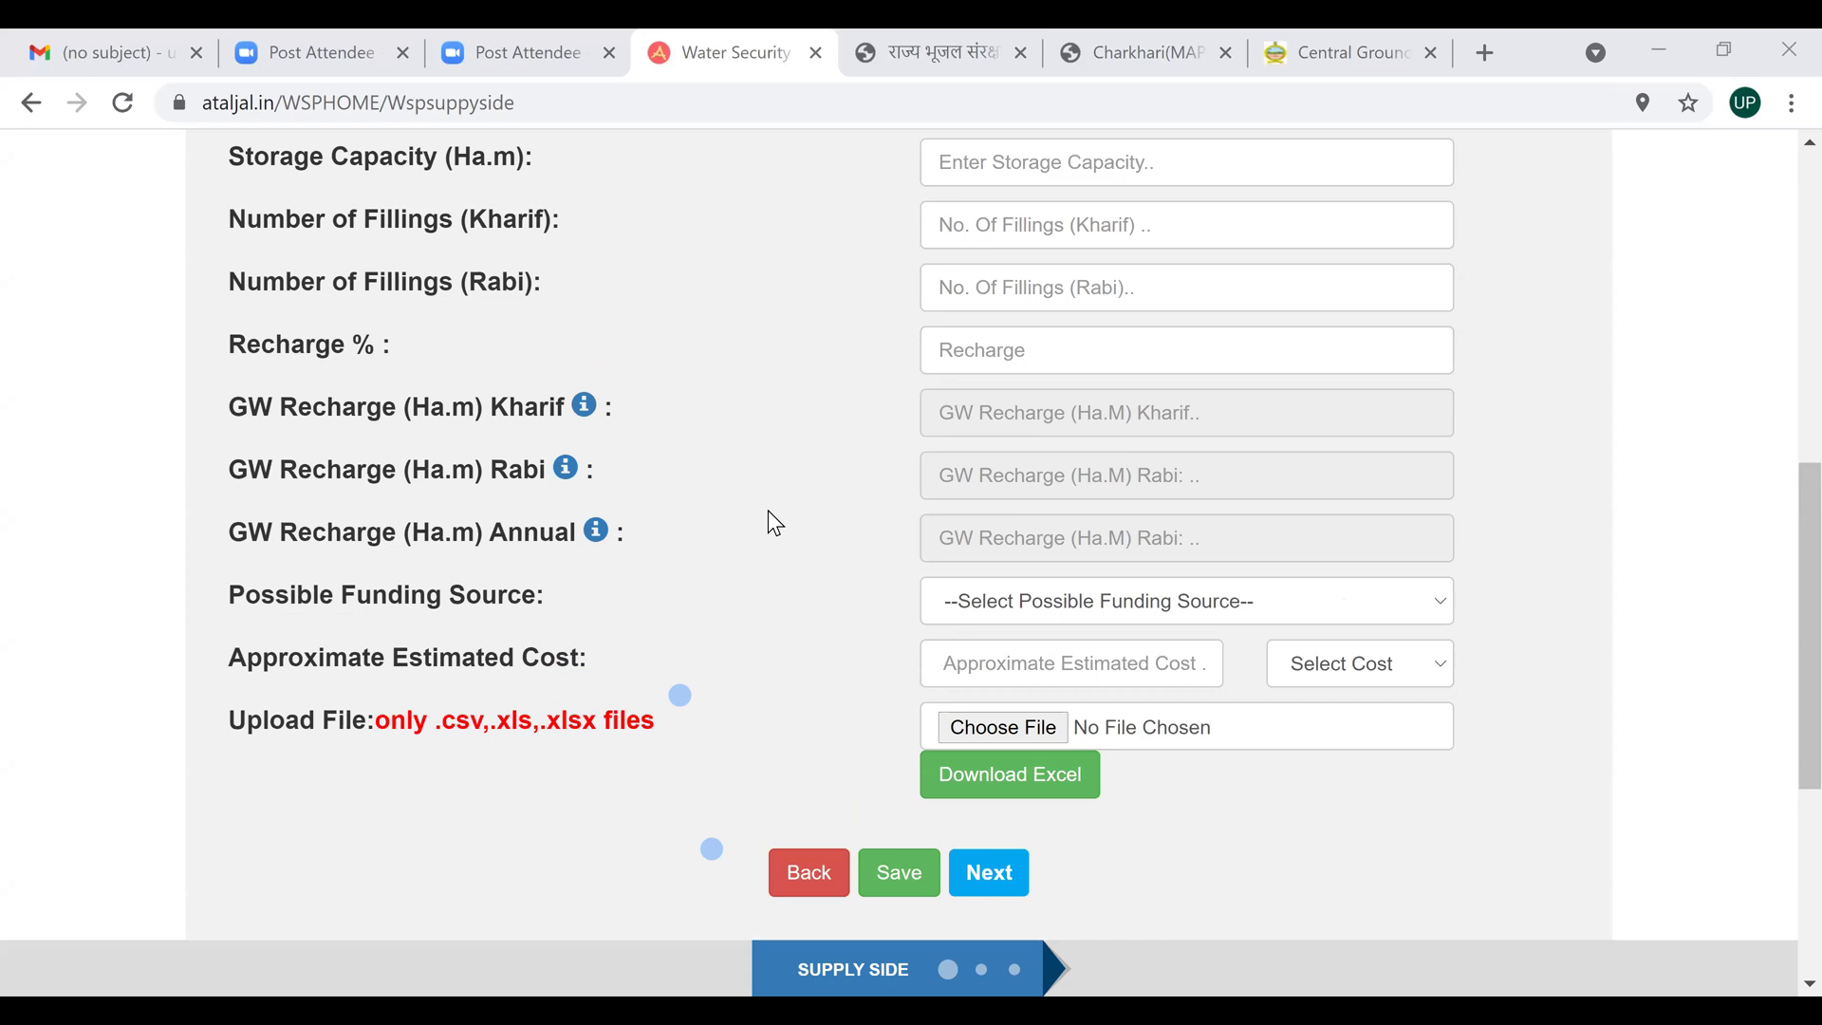
pyautogui.scroll(1, 769, 513)
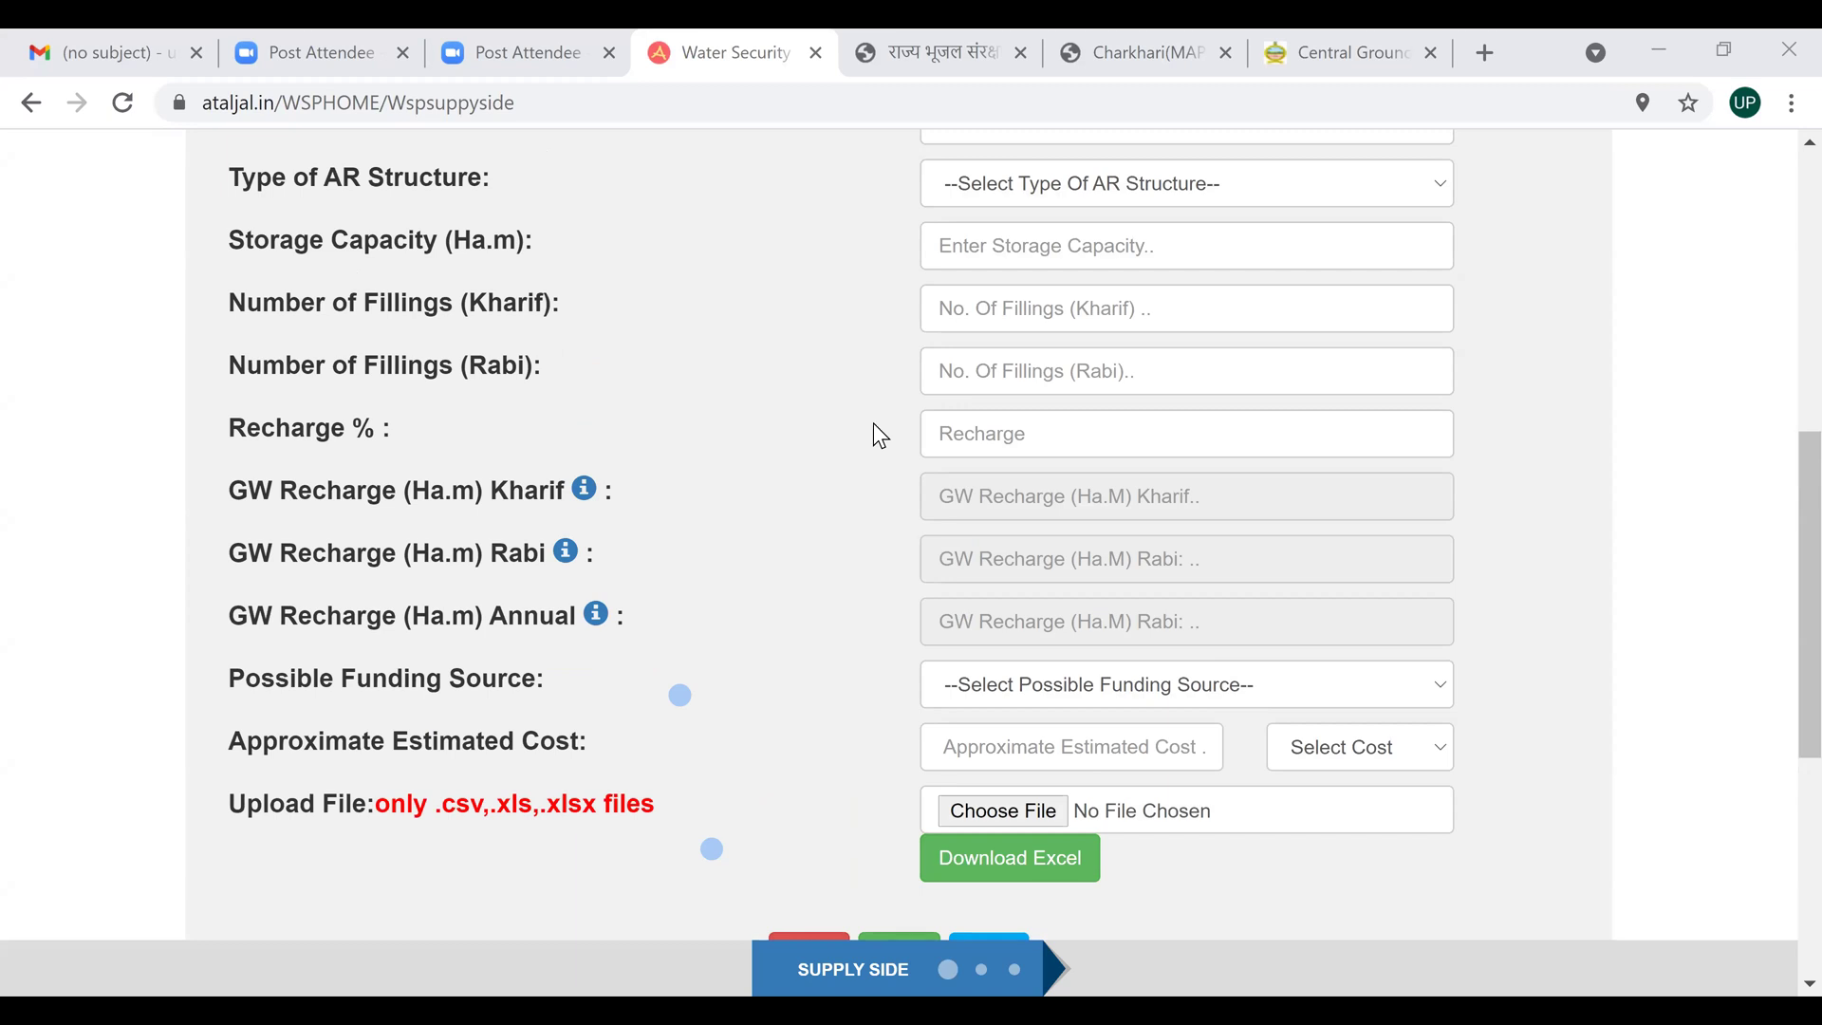
pyautogui.scroll(1, 874, 425)
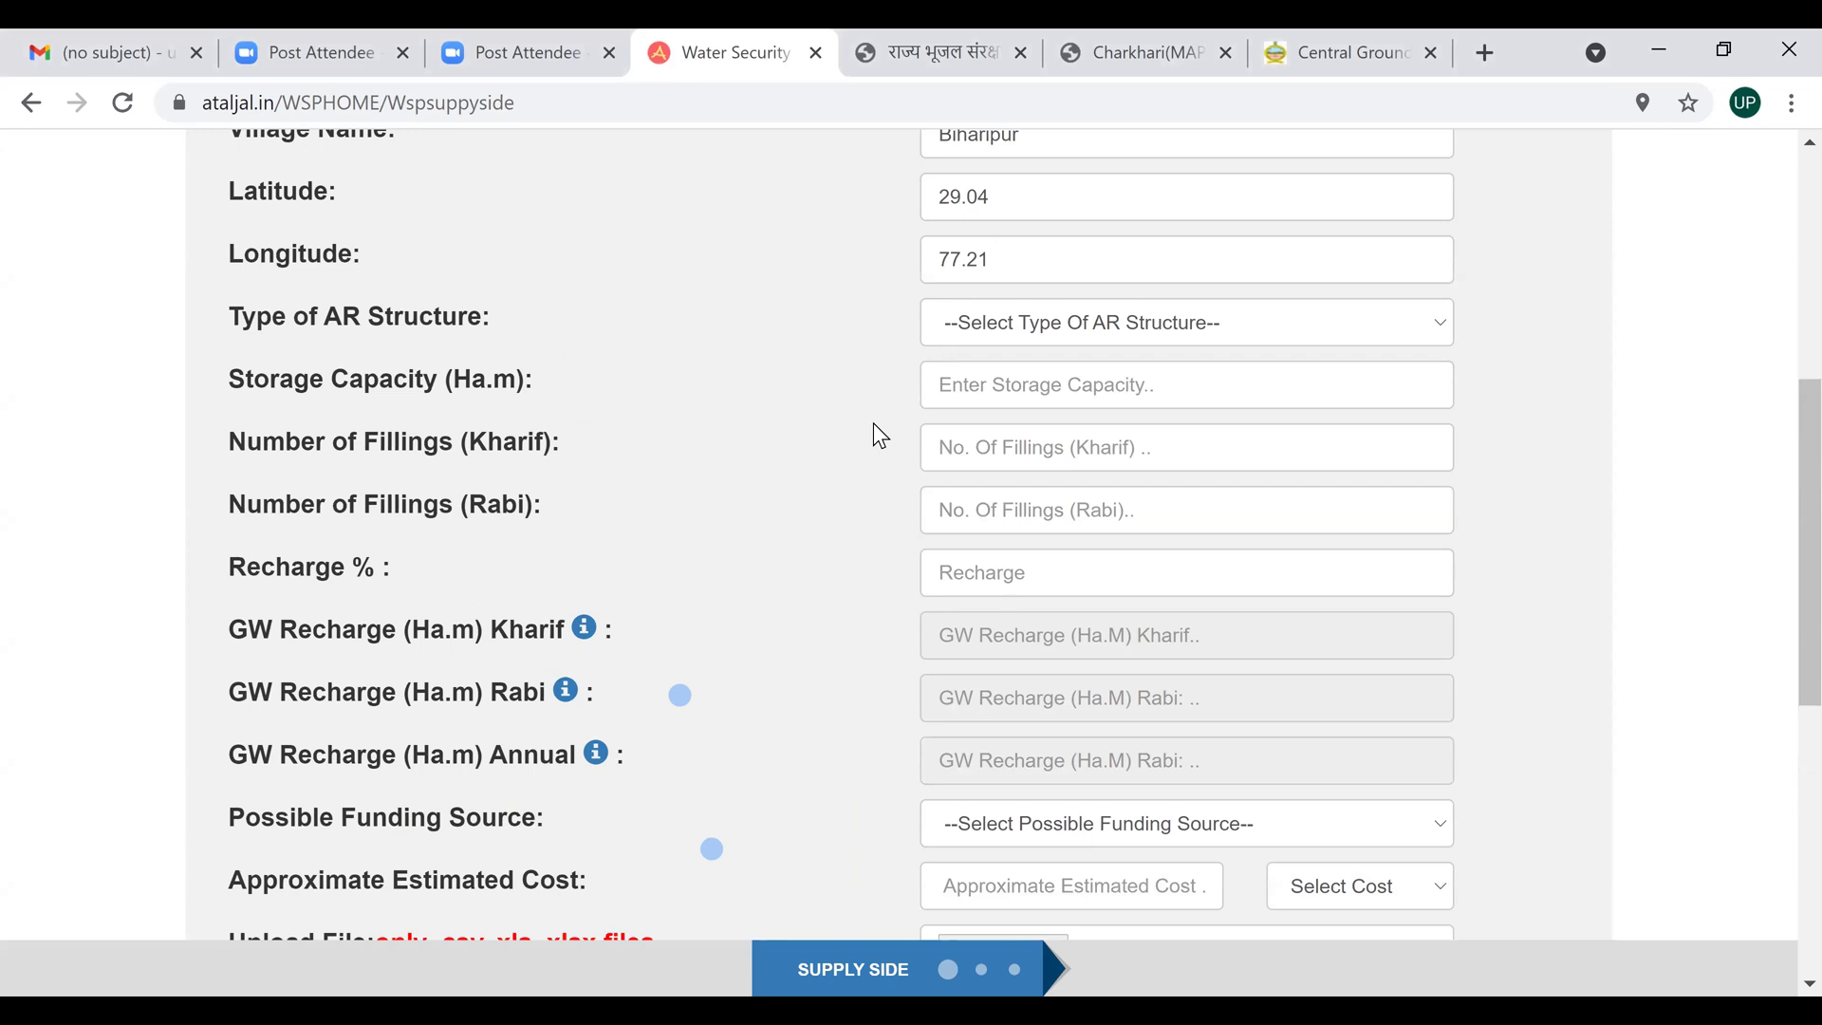
pyautogui.scroll(1, 874, 426)
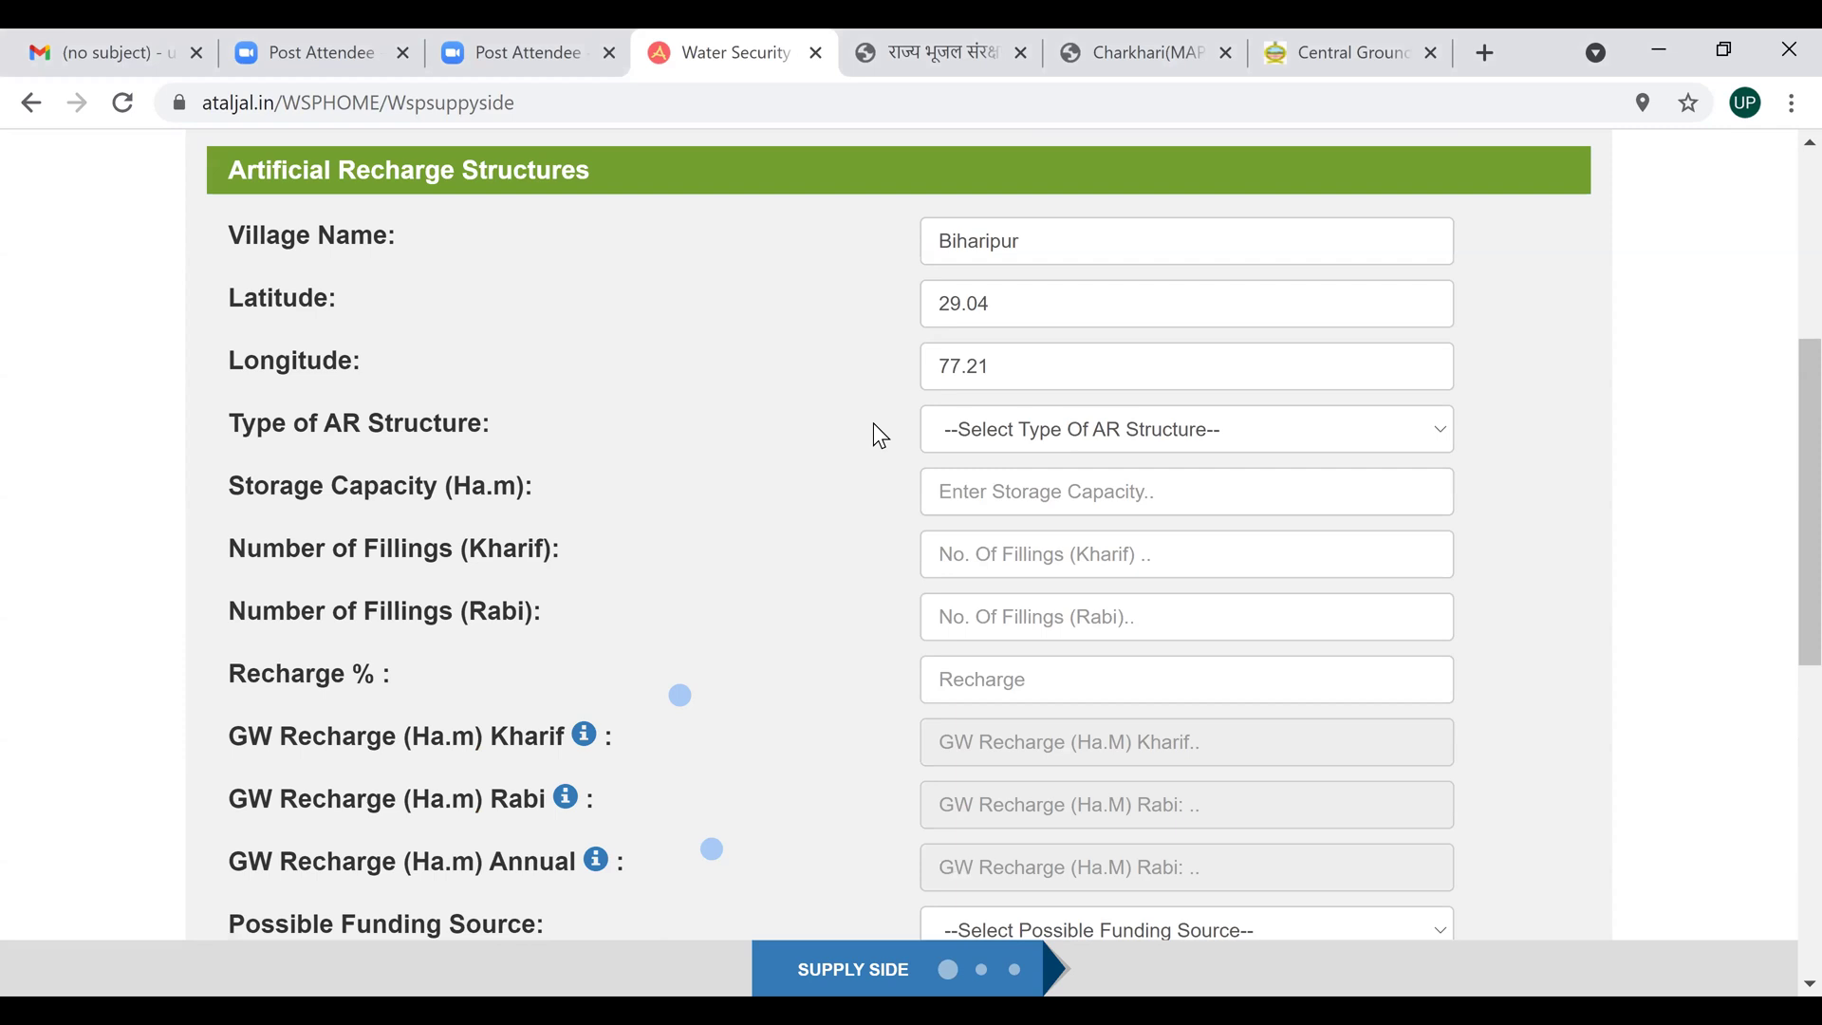
pyautogui.scroll(1, 864, 427)
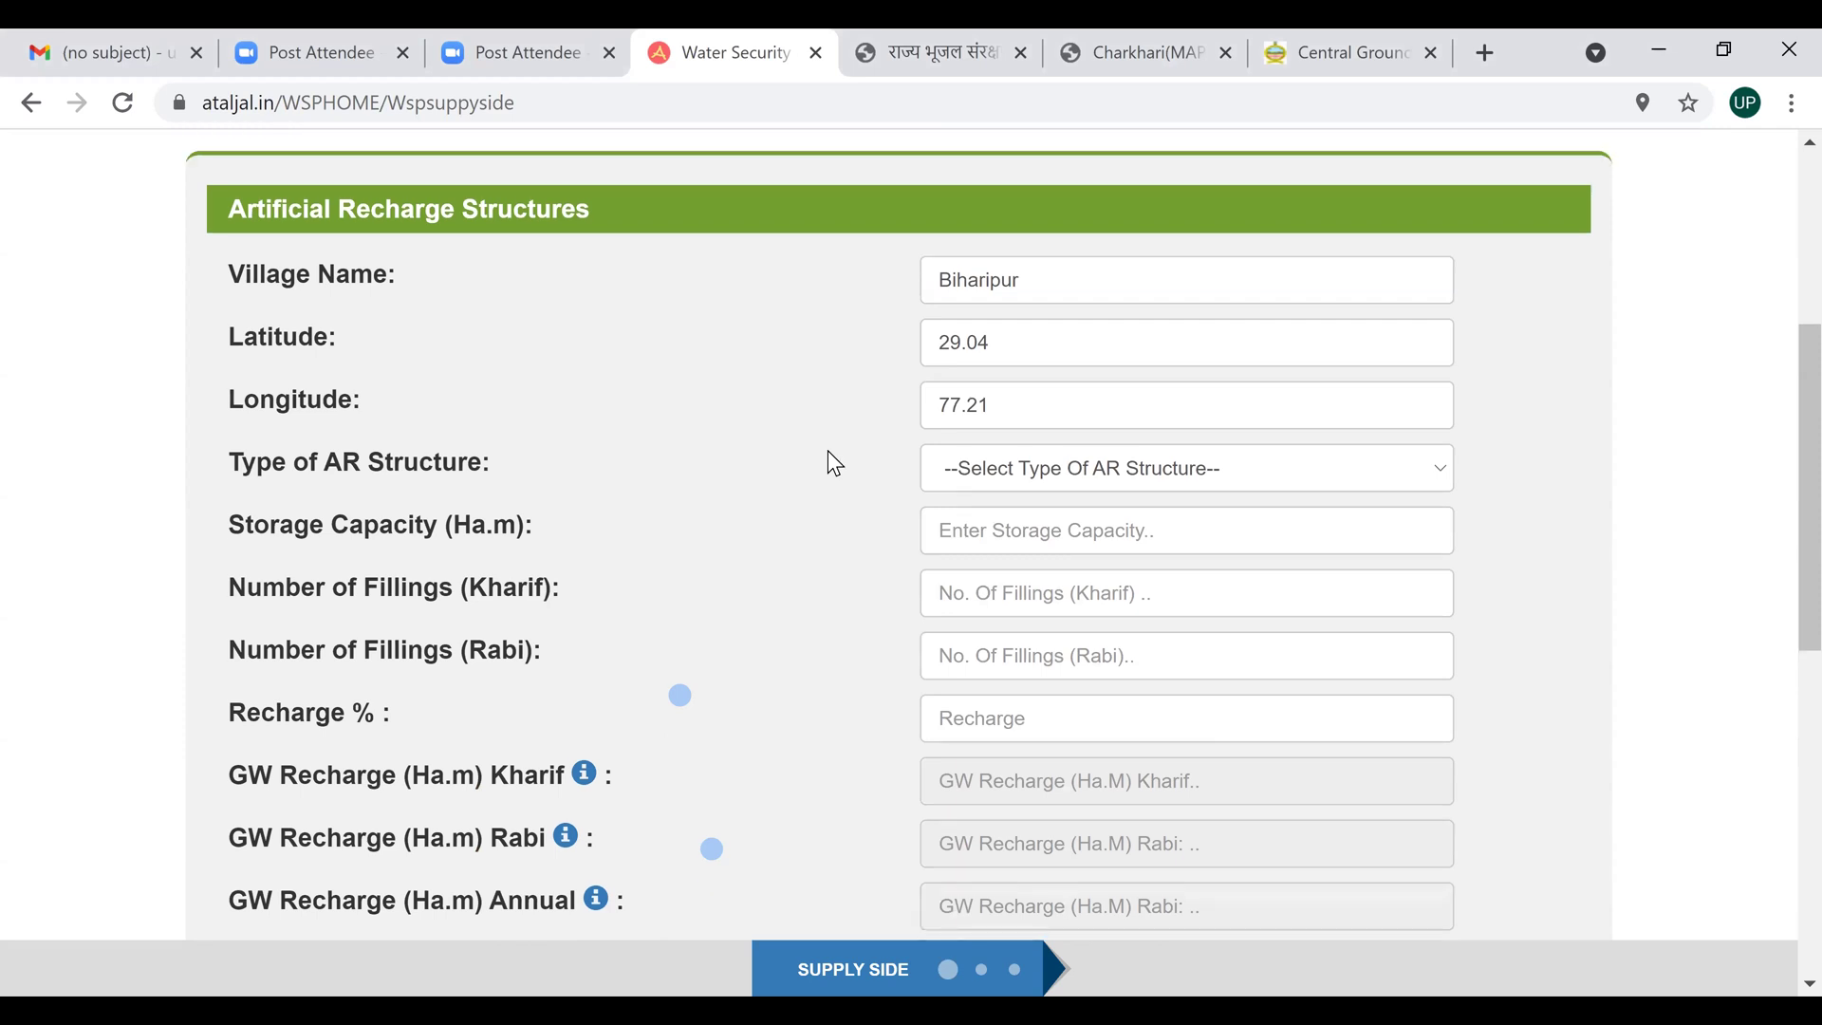
pyautogui.scroll(-2, 836, 463)
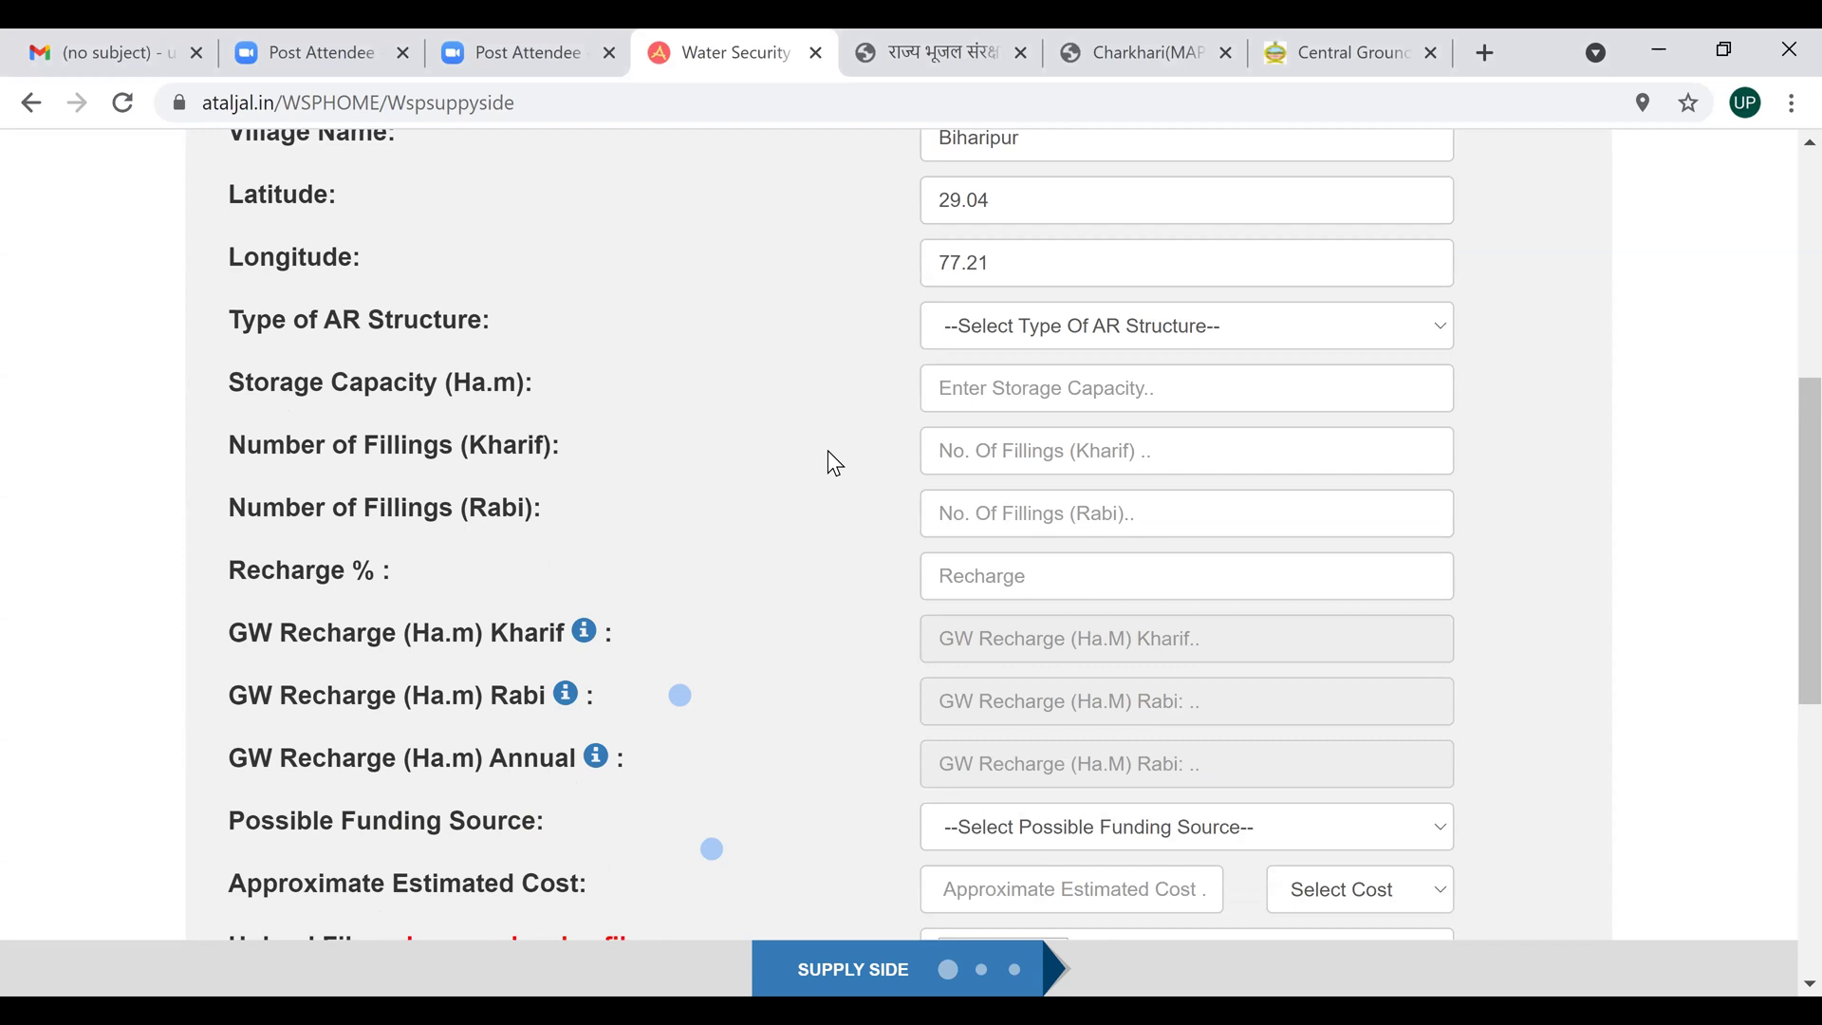
pyautogui.scroll(2, 835, 463)
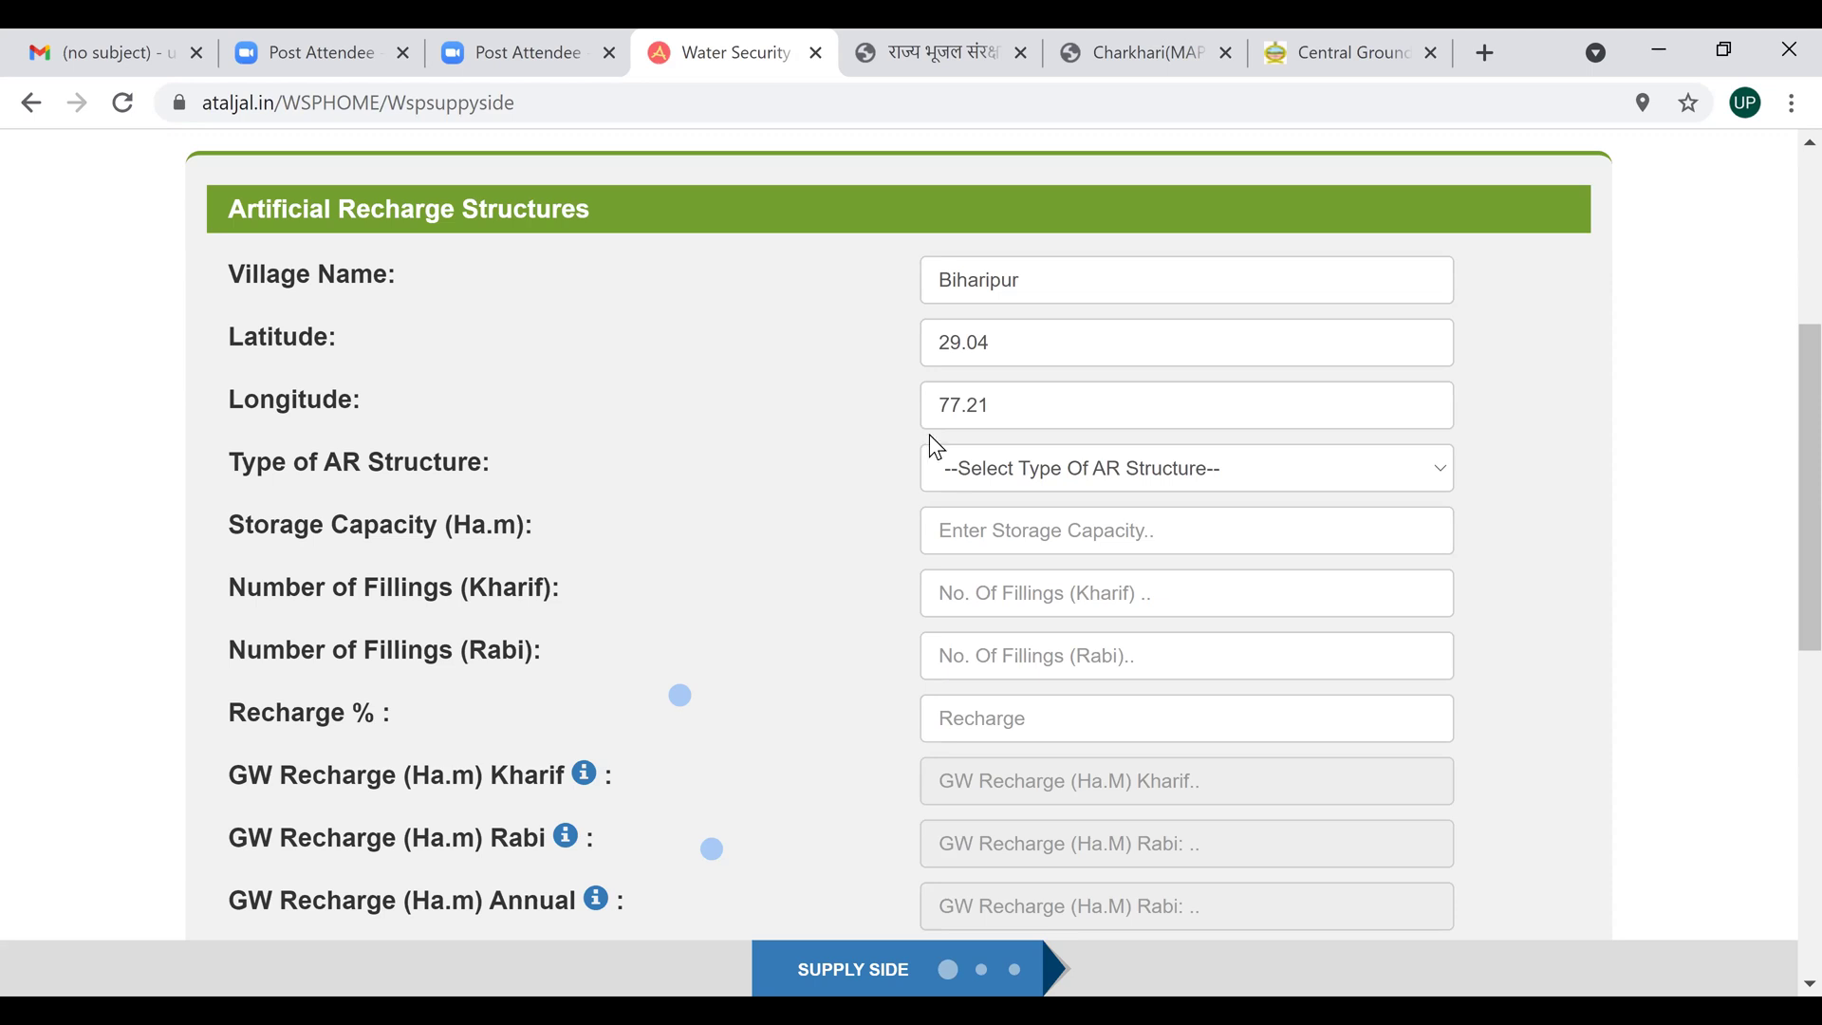
pyautogui.scroll(-1, 816, 448)
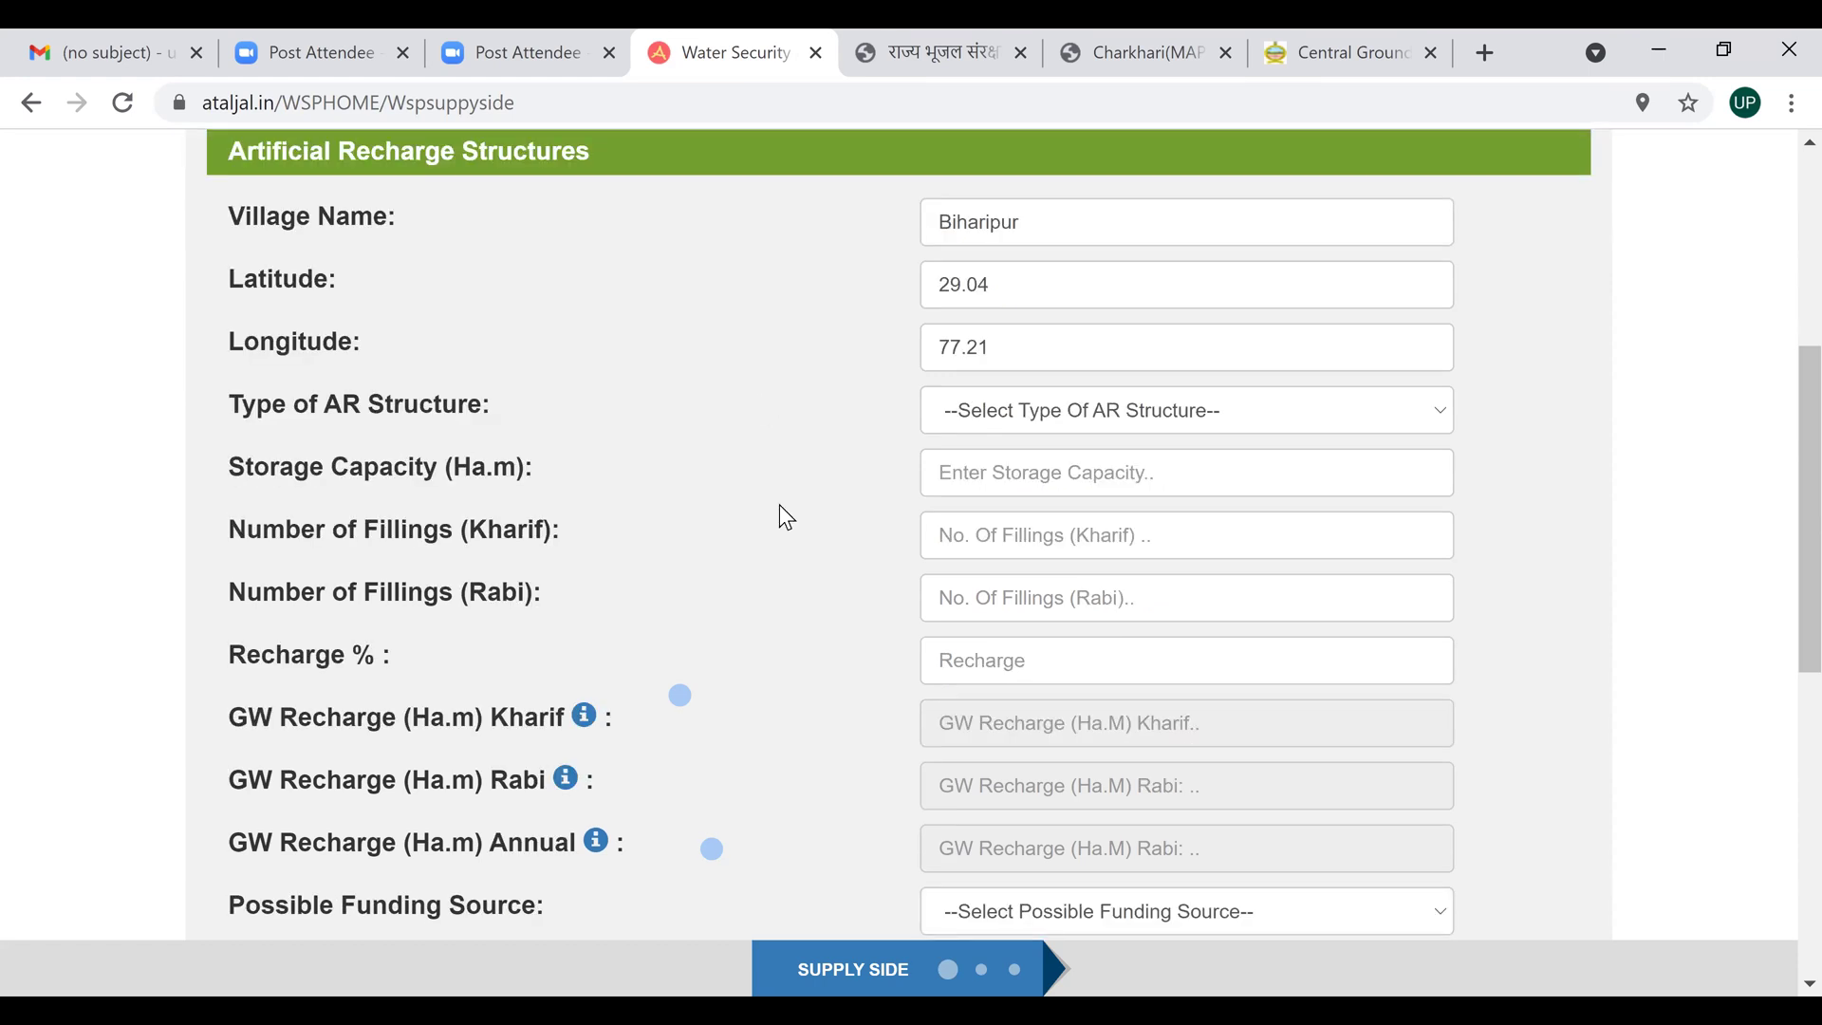
pyautogui.scroll(-1, 785, 518)
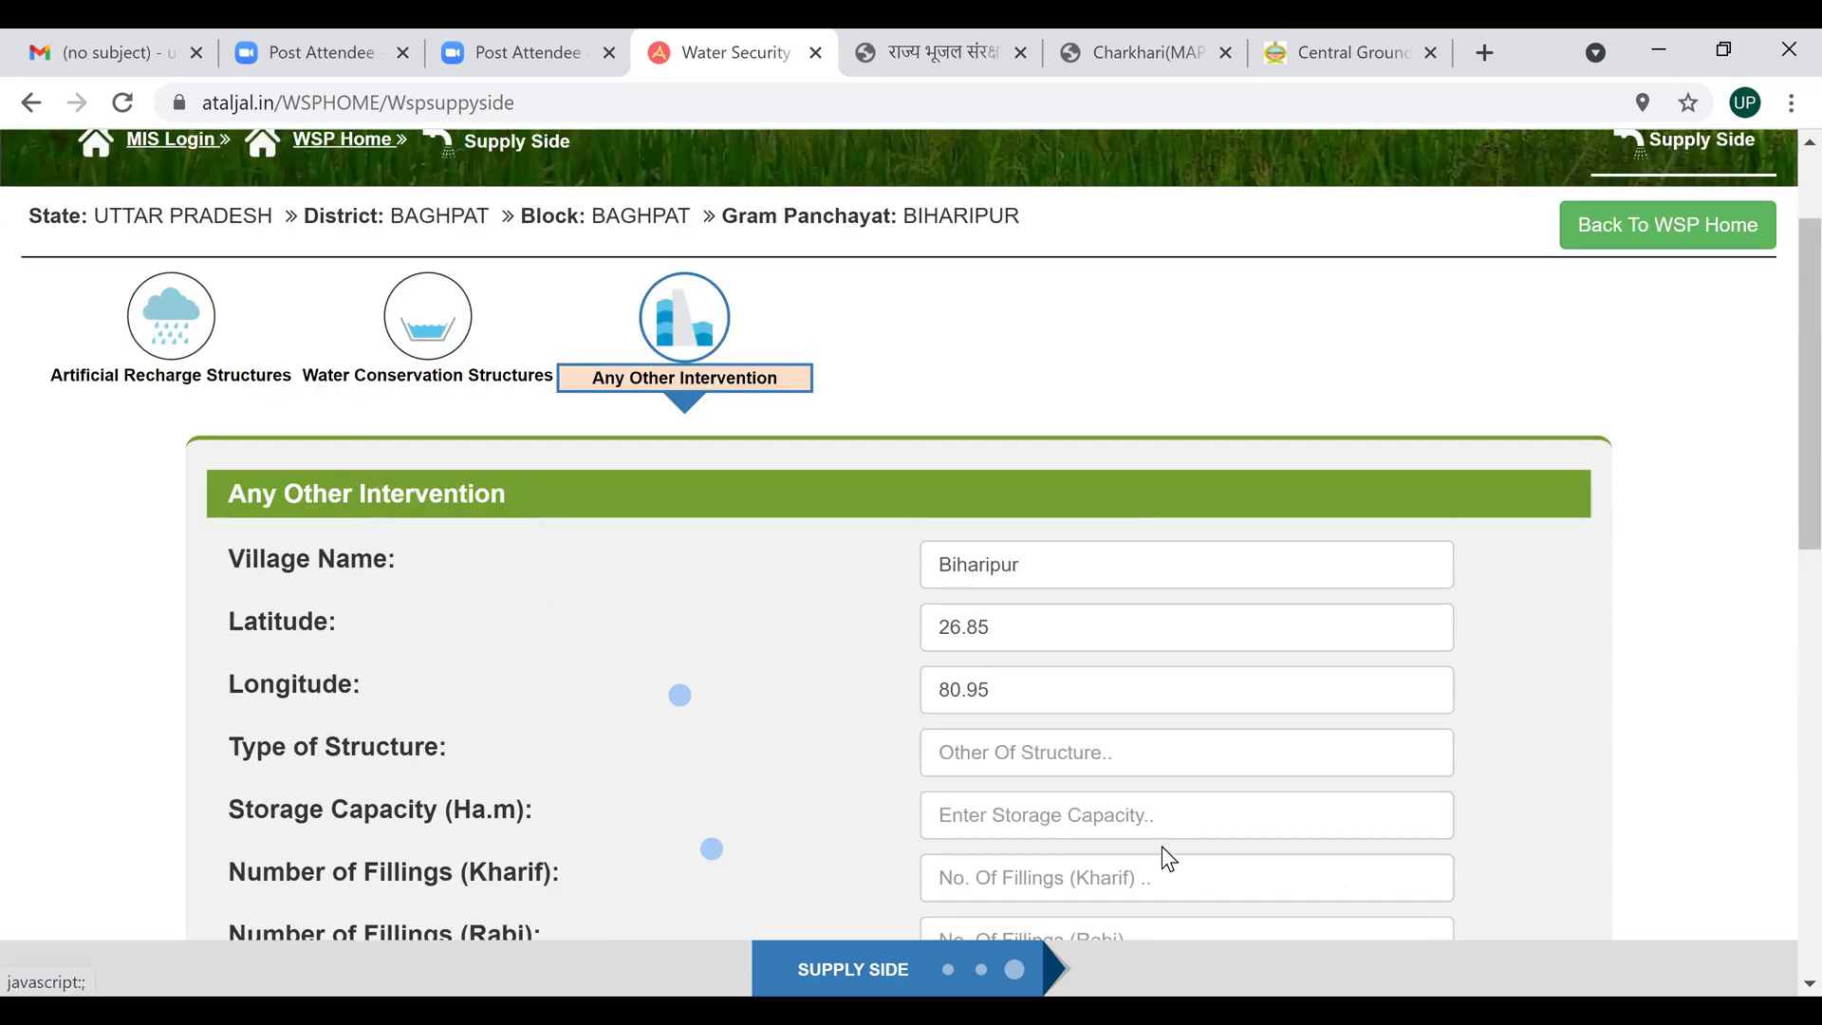
pyautogui.scroll(-3, 1162, 846)
pyautogui.scroll(-3, 1171, 852)
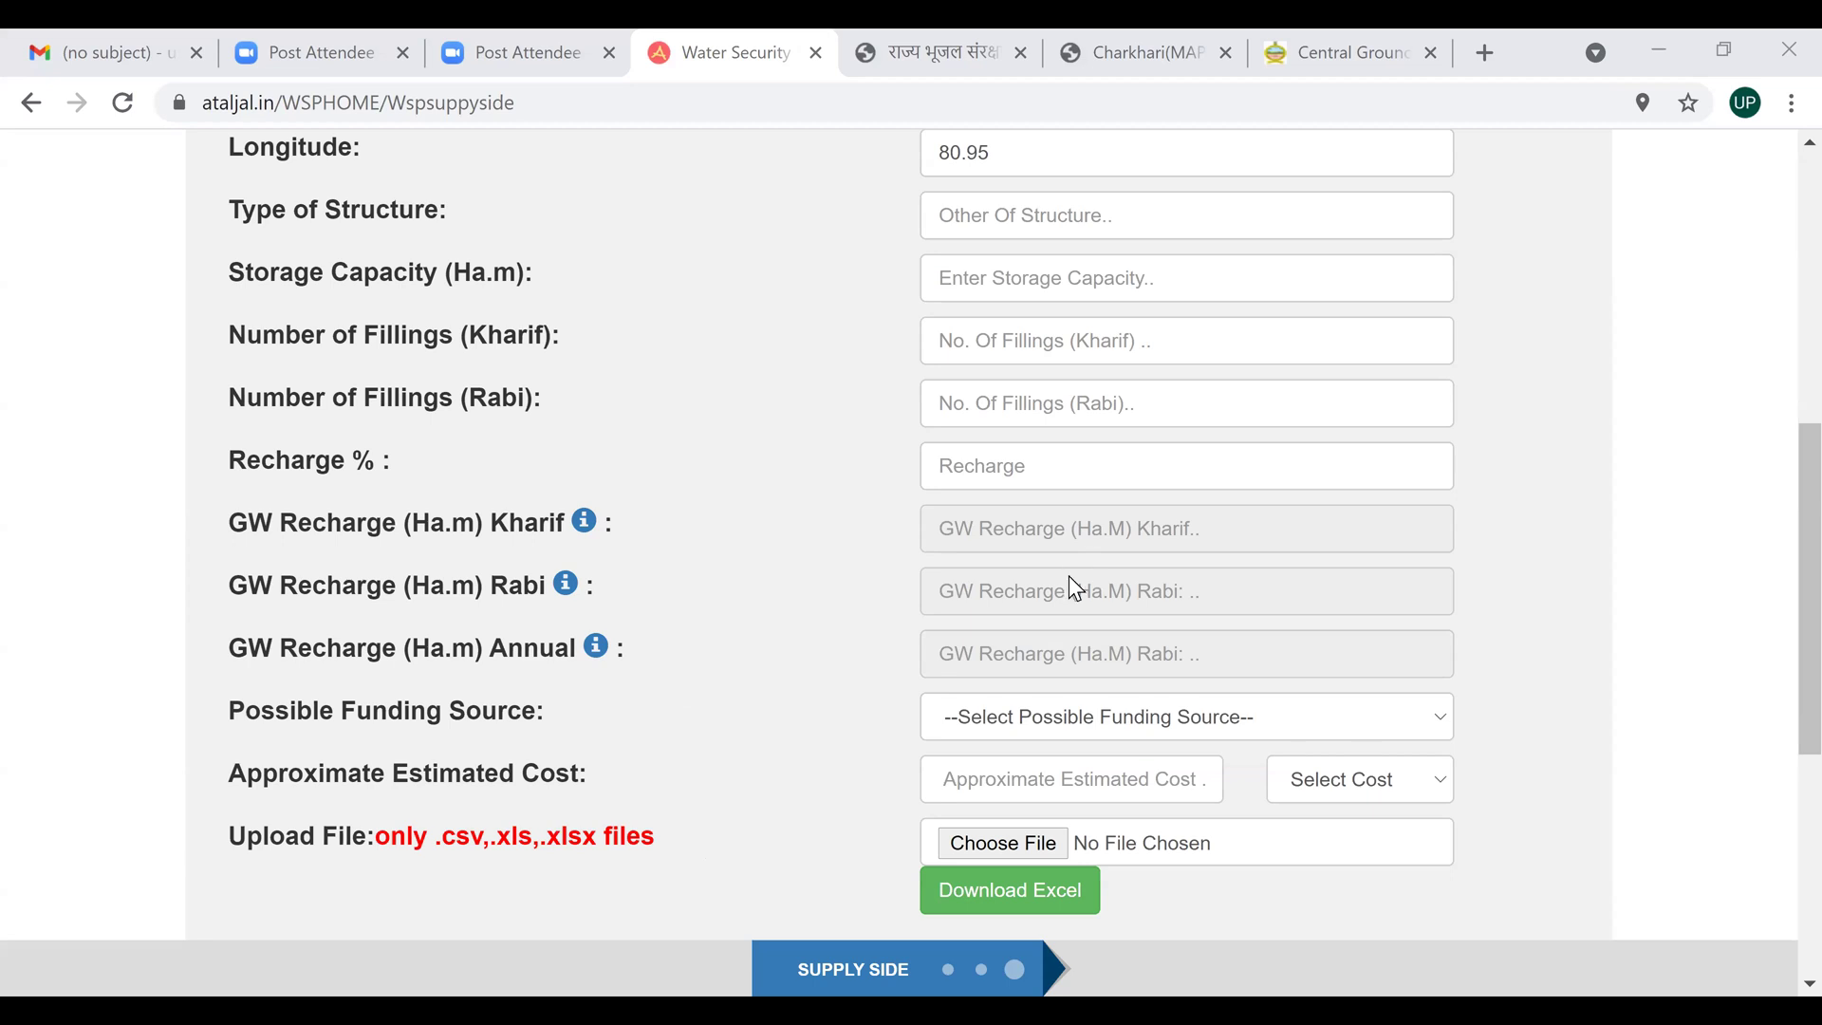
pyautogui.scroll(7, 1068, 575)
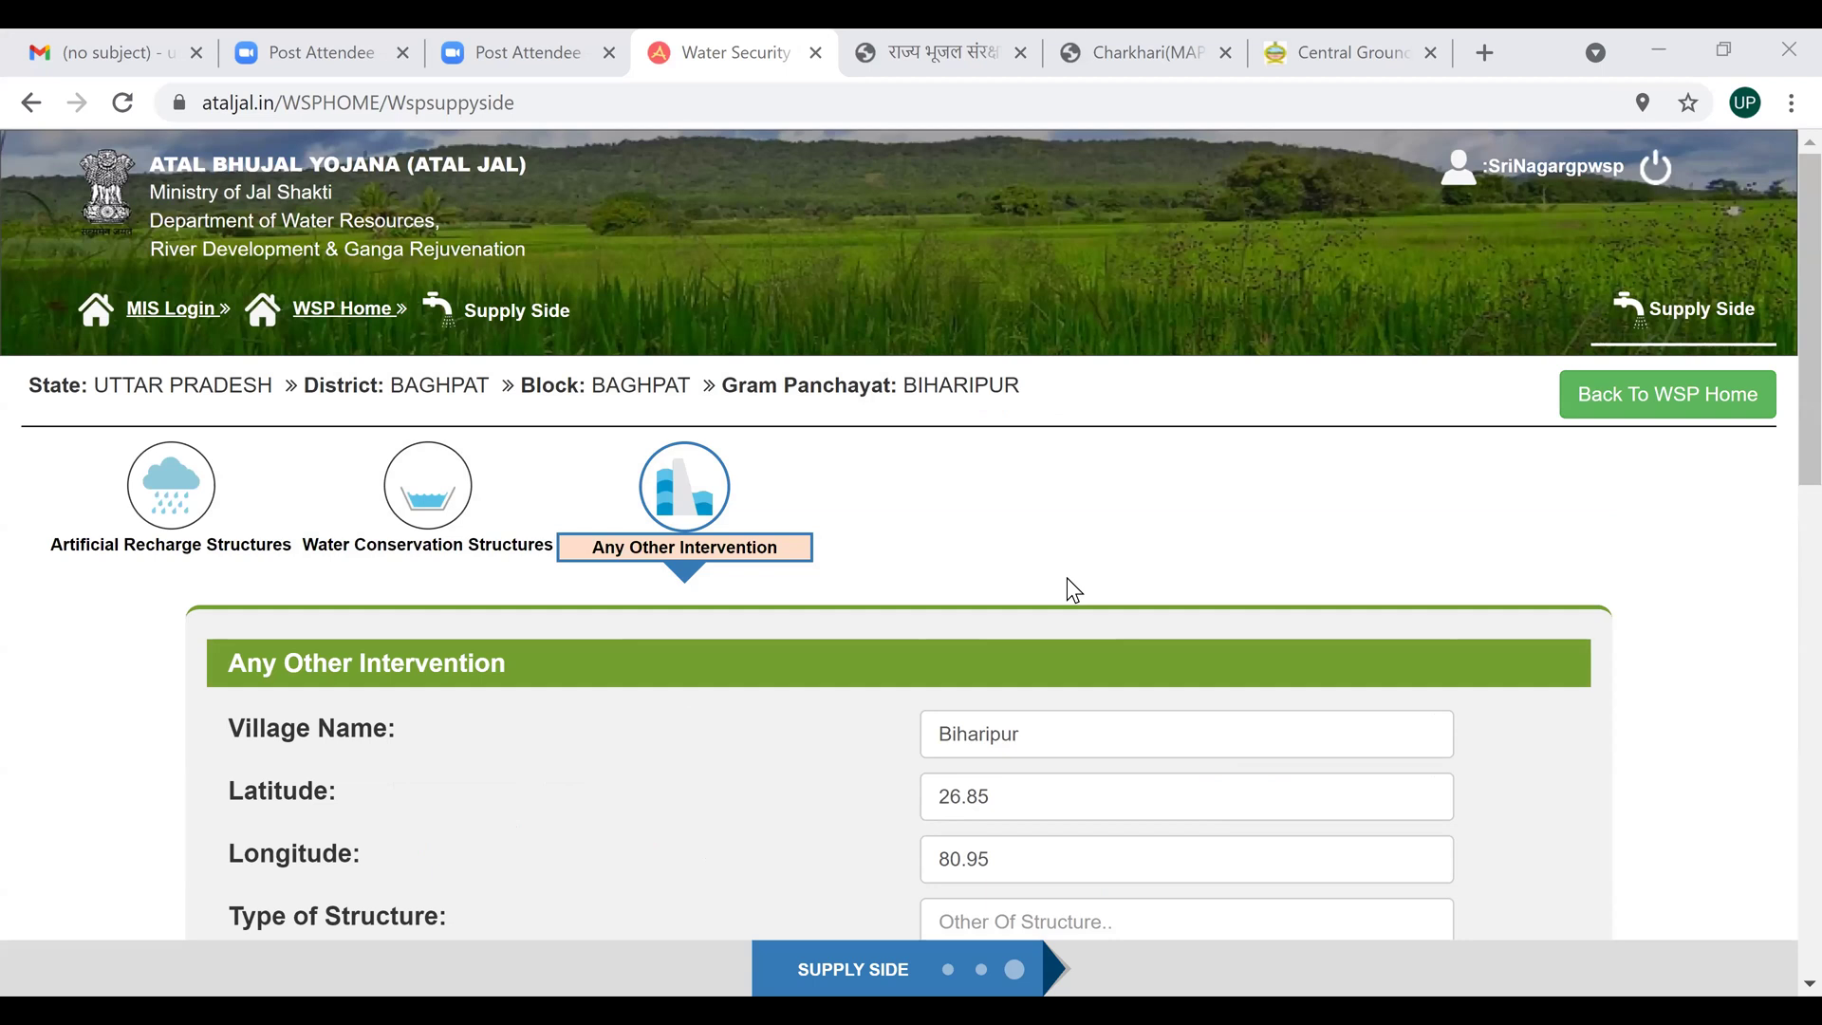
pyautogui.scroll(-13, 1074, 589)
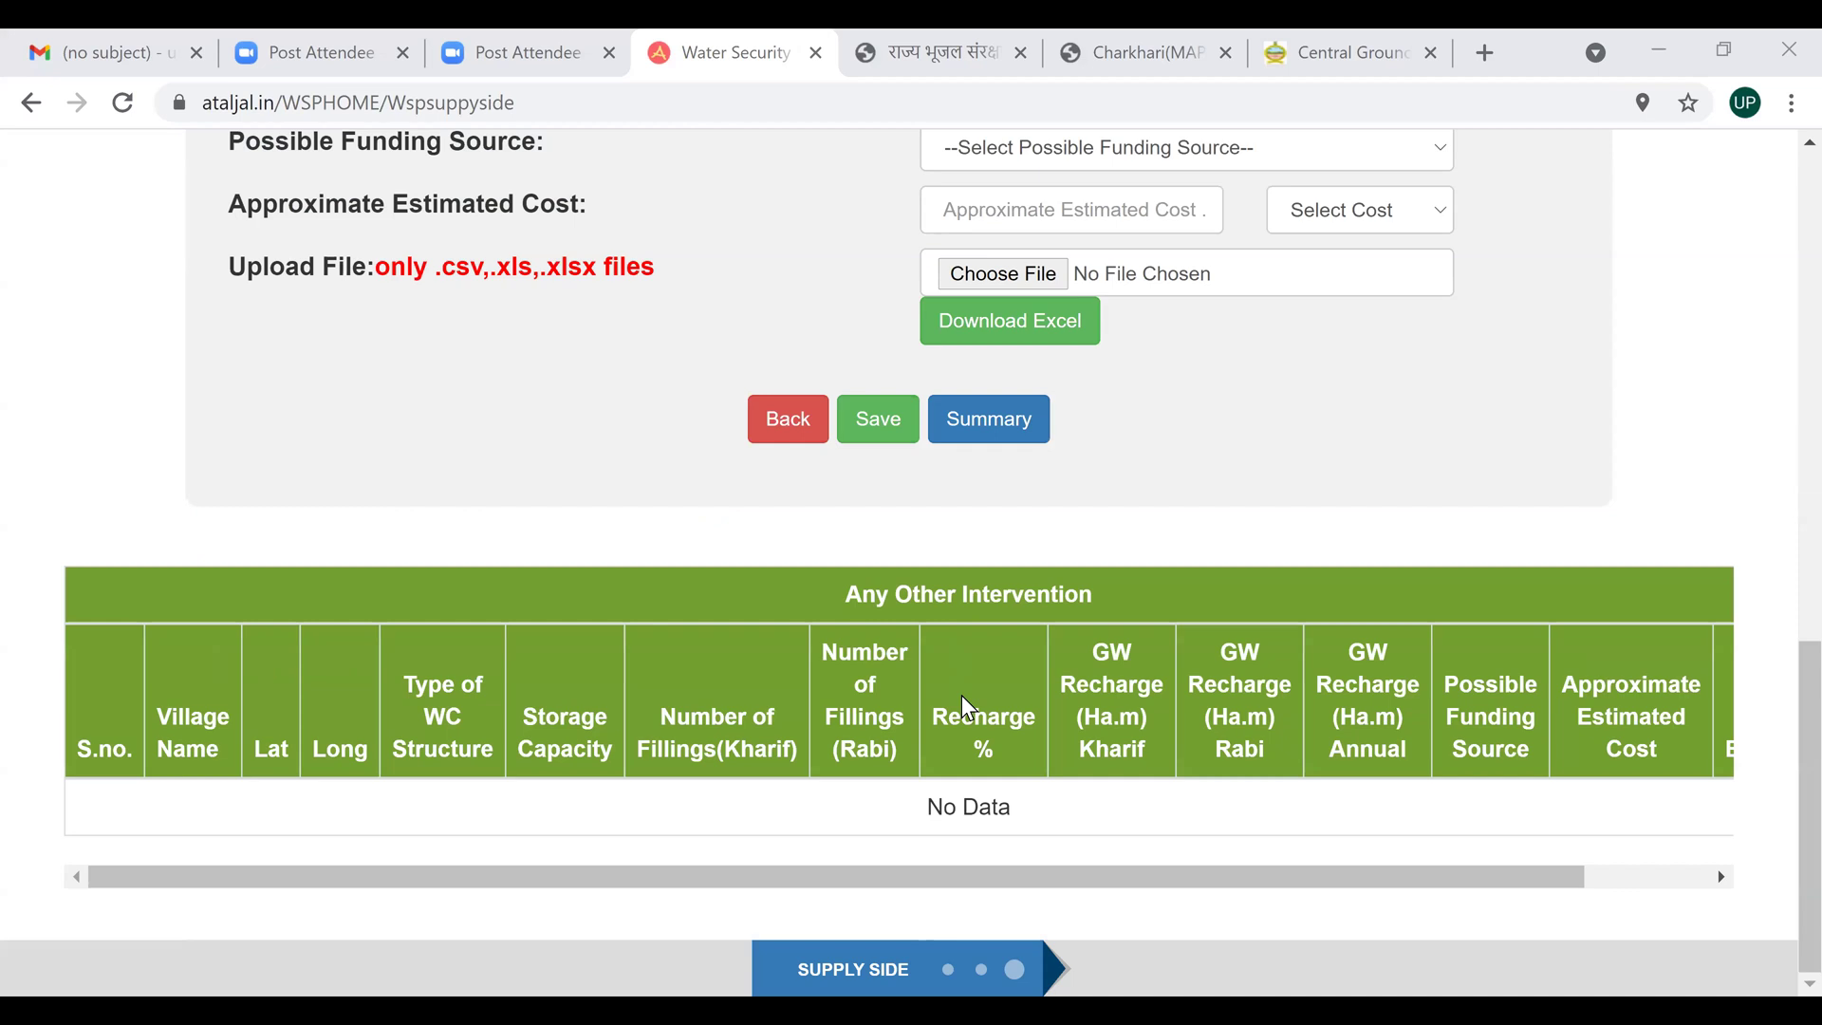
pyautogui.scroll(10, 961, 695)
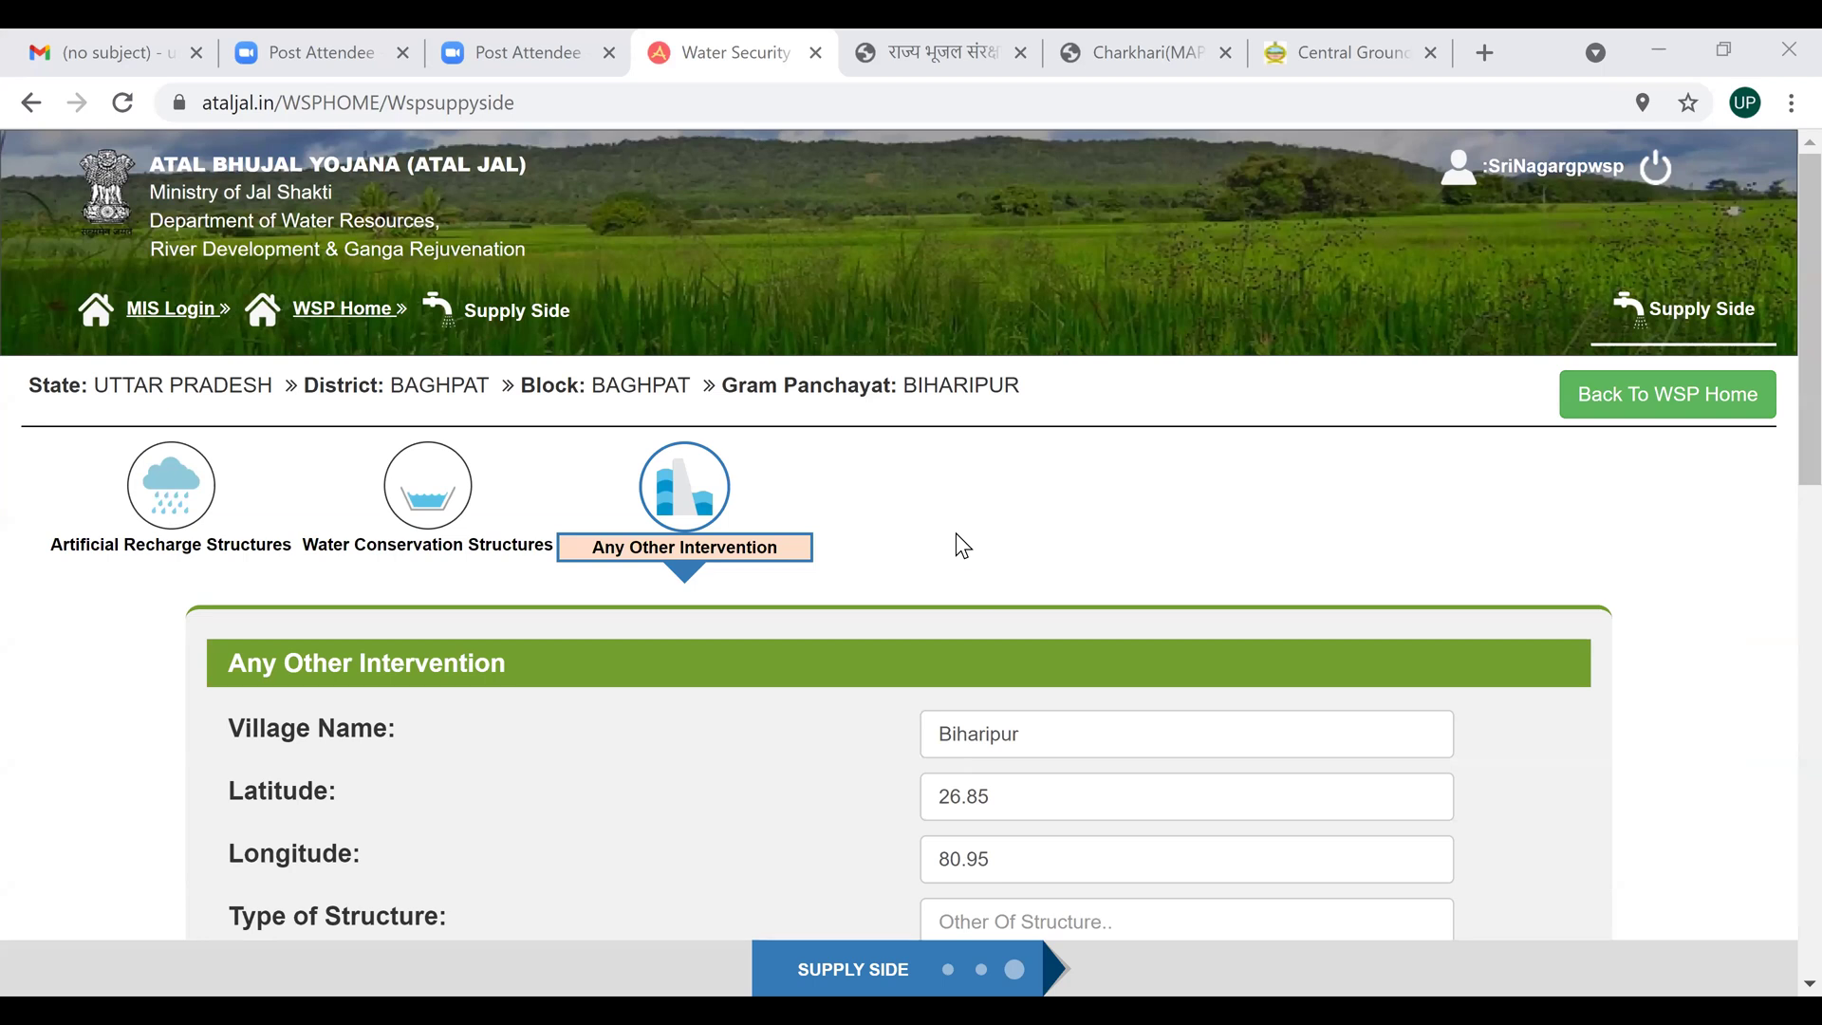
pyautogui.scroll(-1, 959, 550)
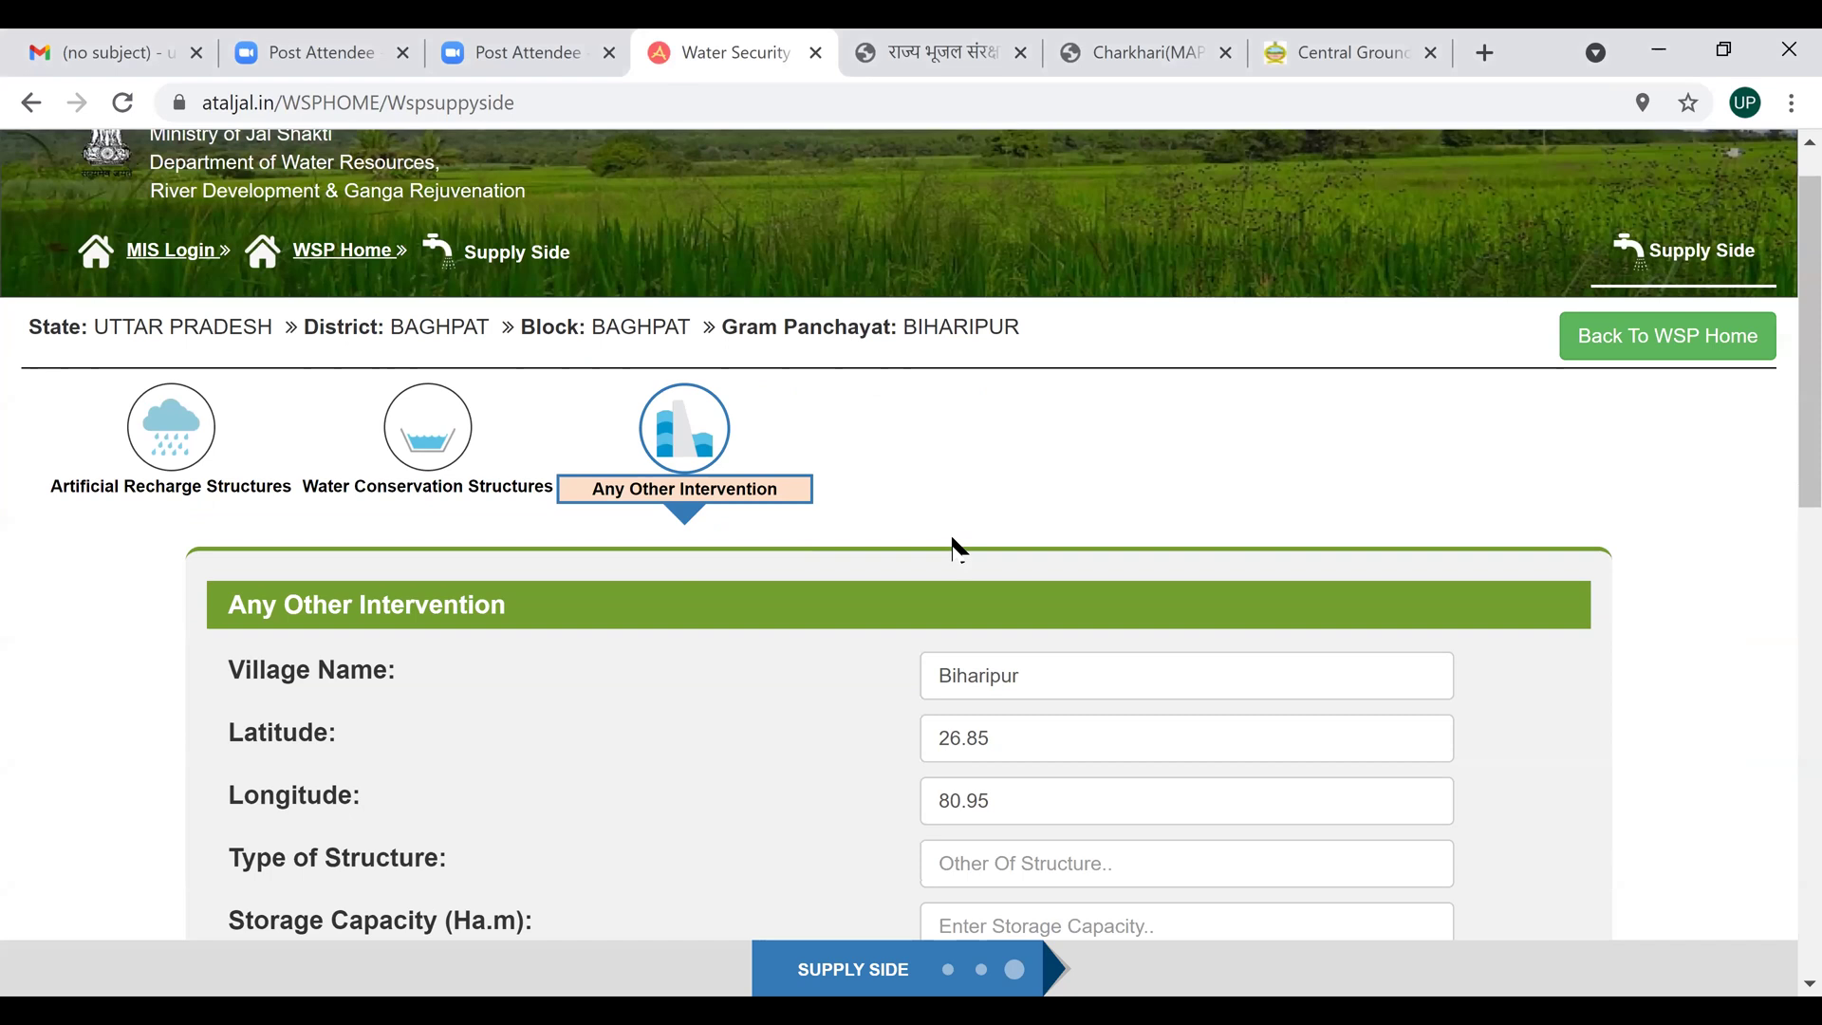
pyautogui.scroll(-1, 958, 548)
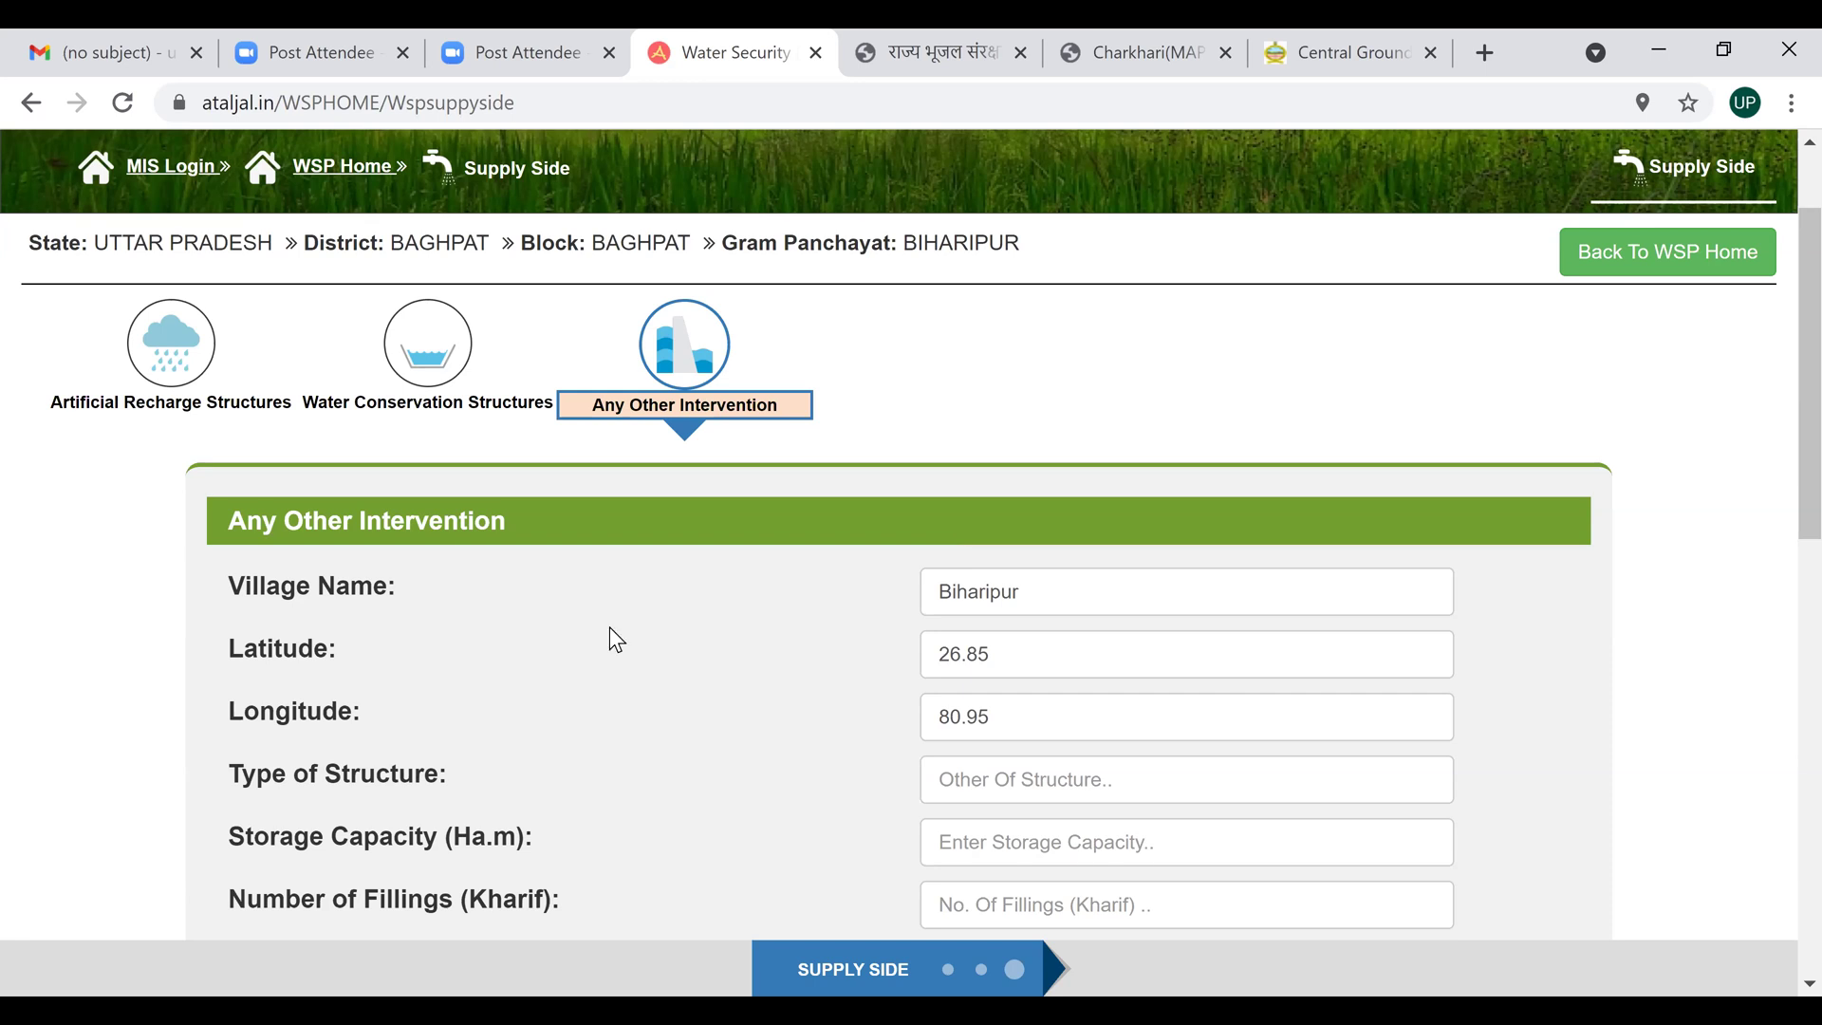
pyautogui.scroll(-1, 617, 641)
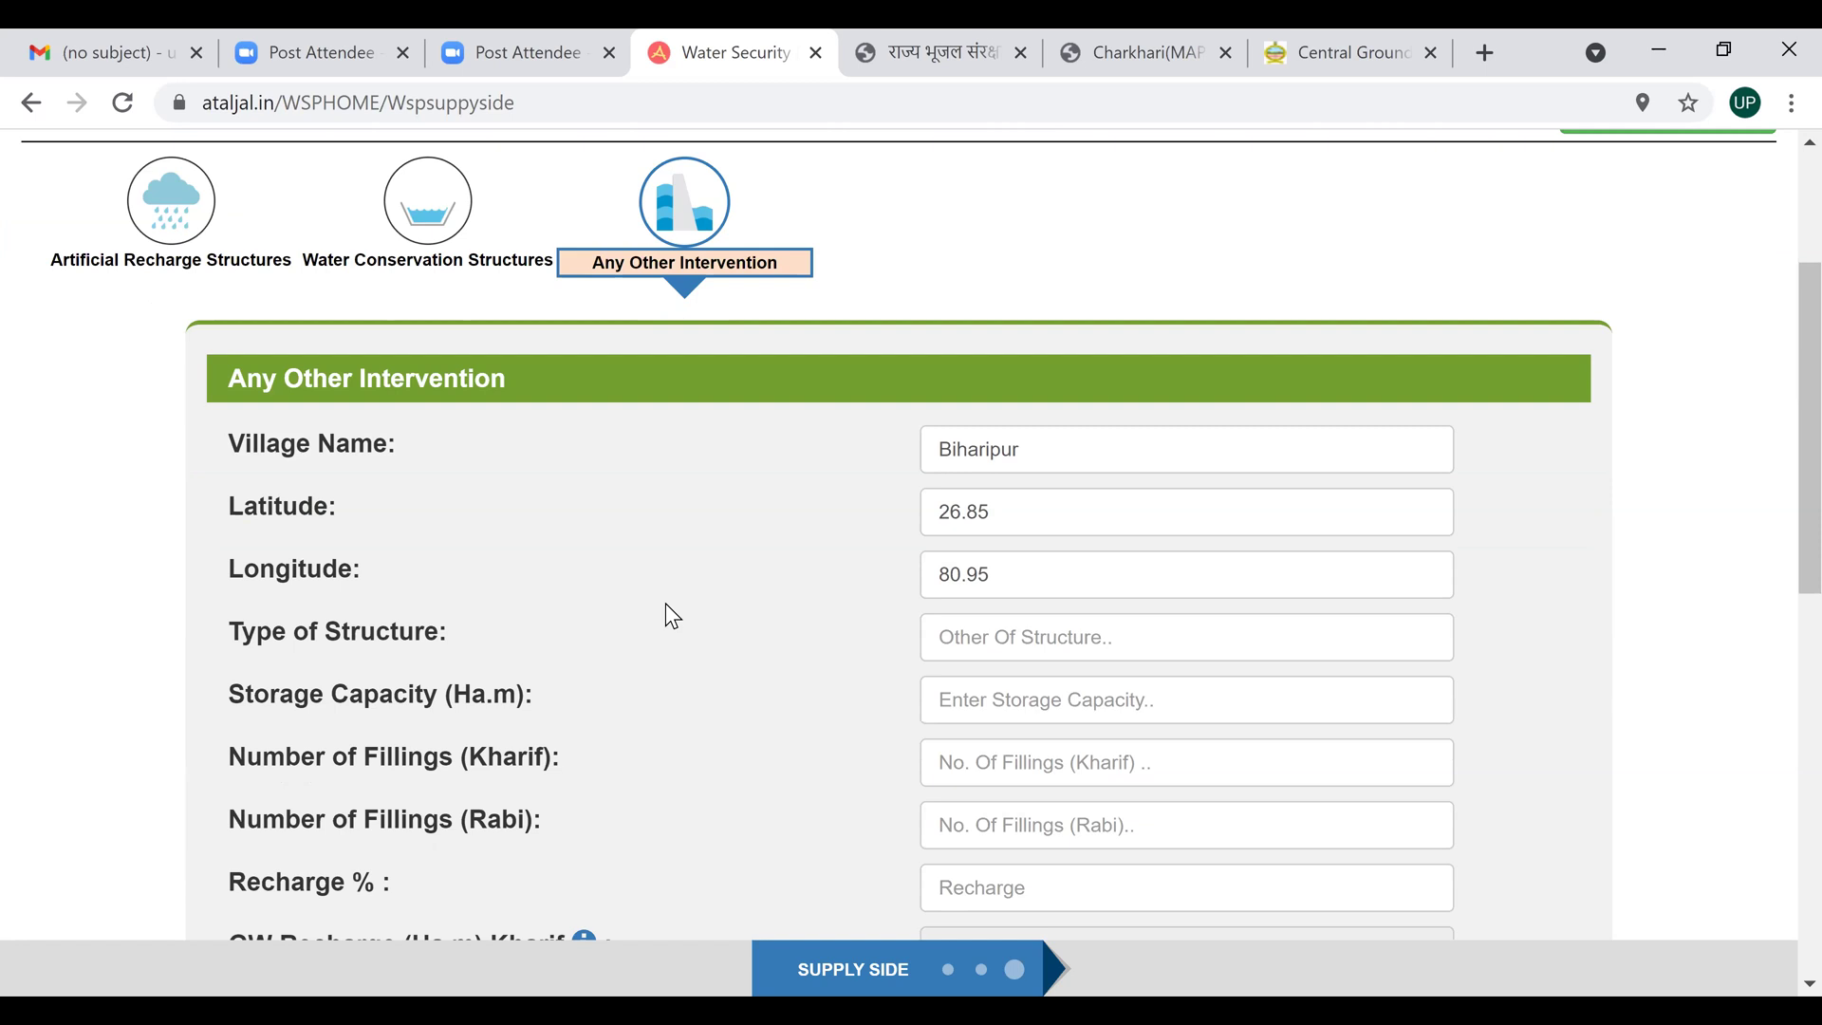
pyautogui.scroll(3, 672, 616)
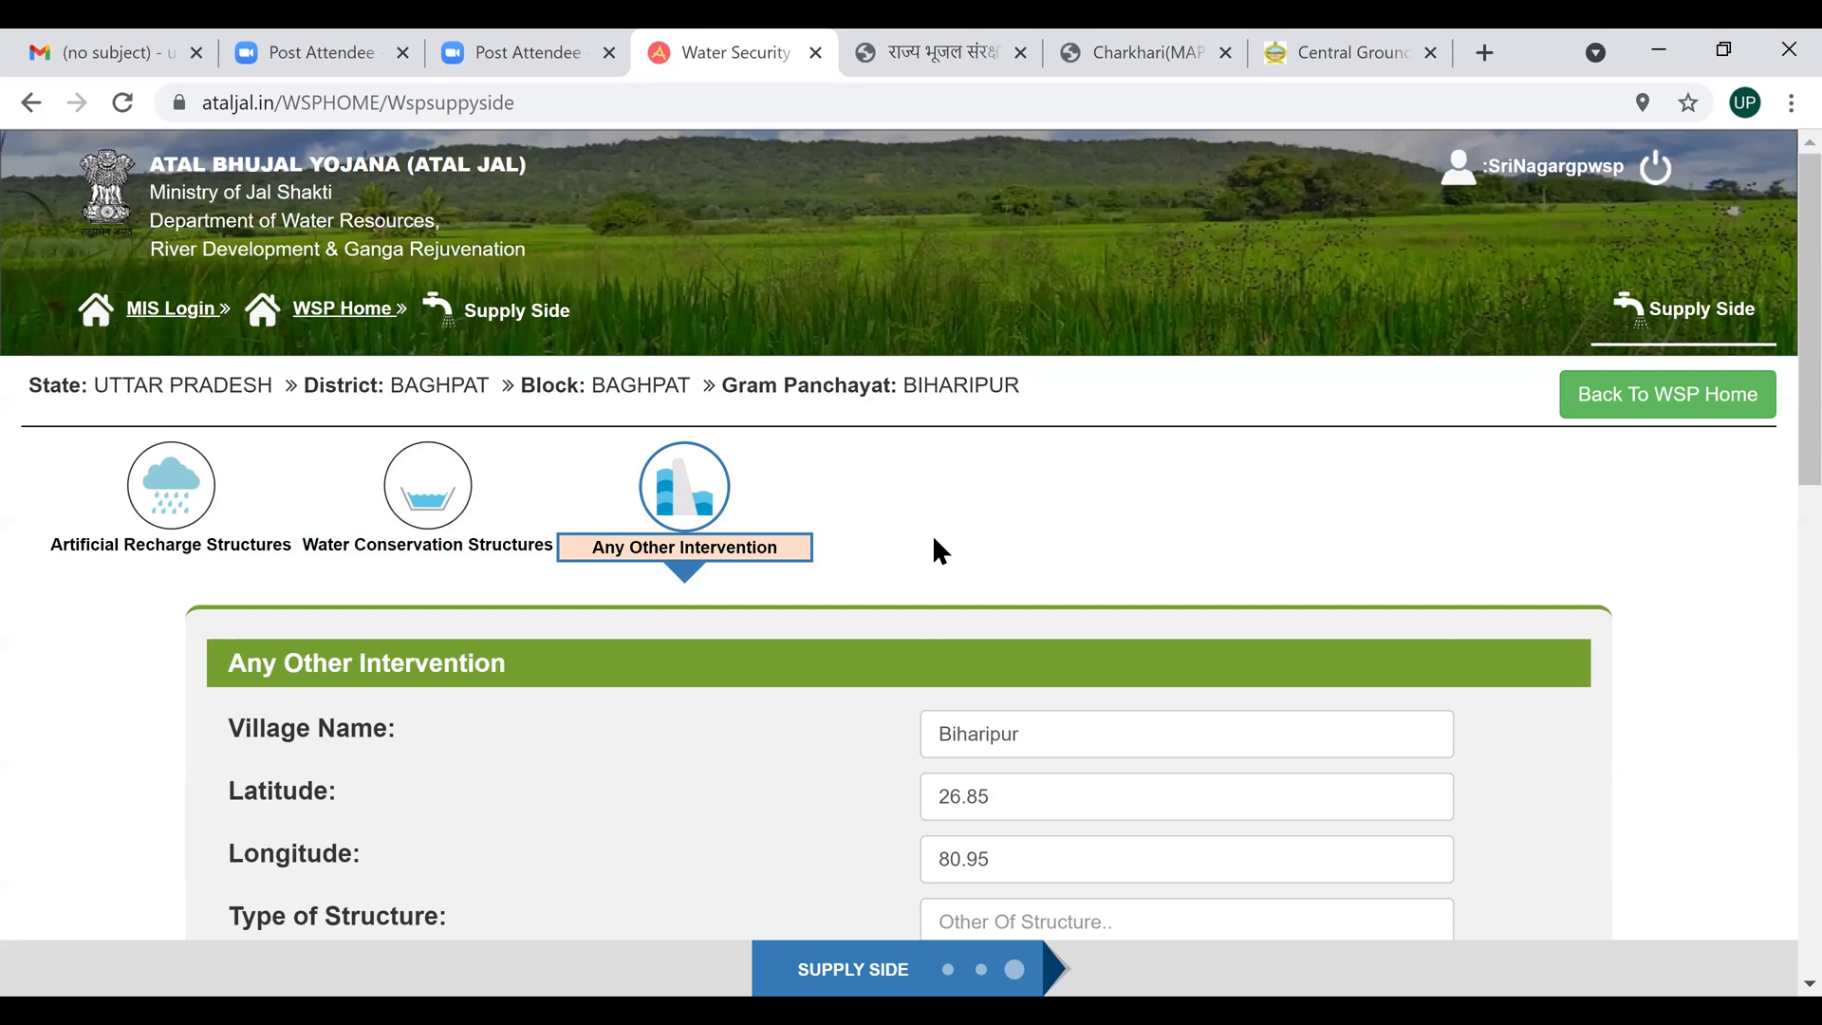
pyautogui.scroll(-1, 940, 551)
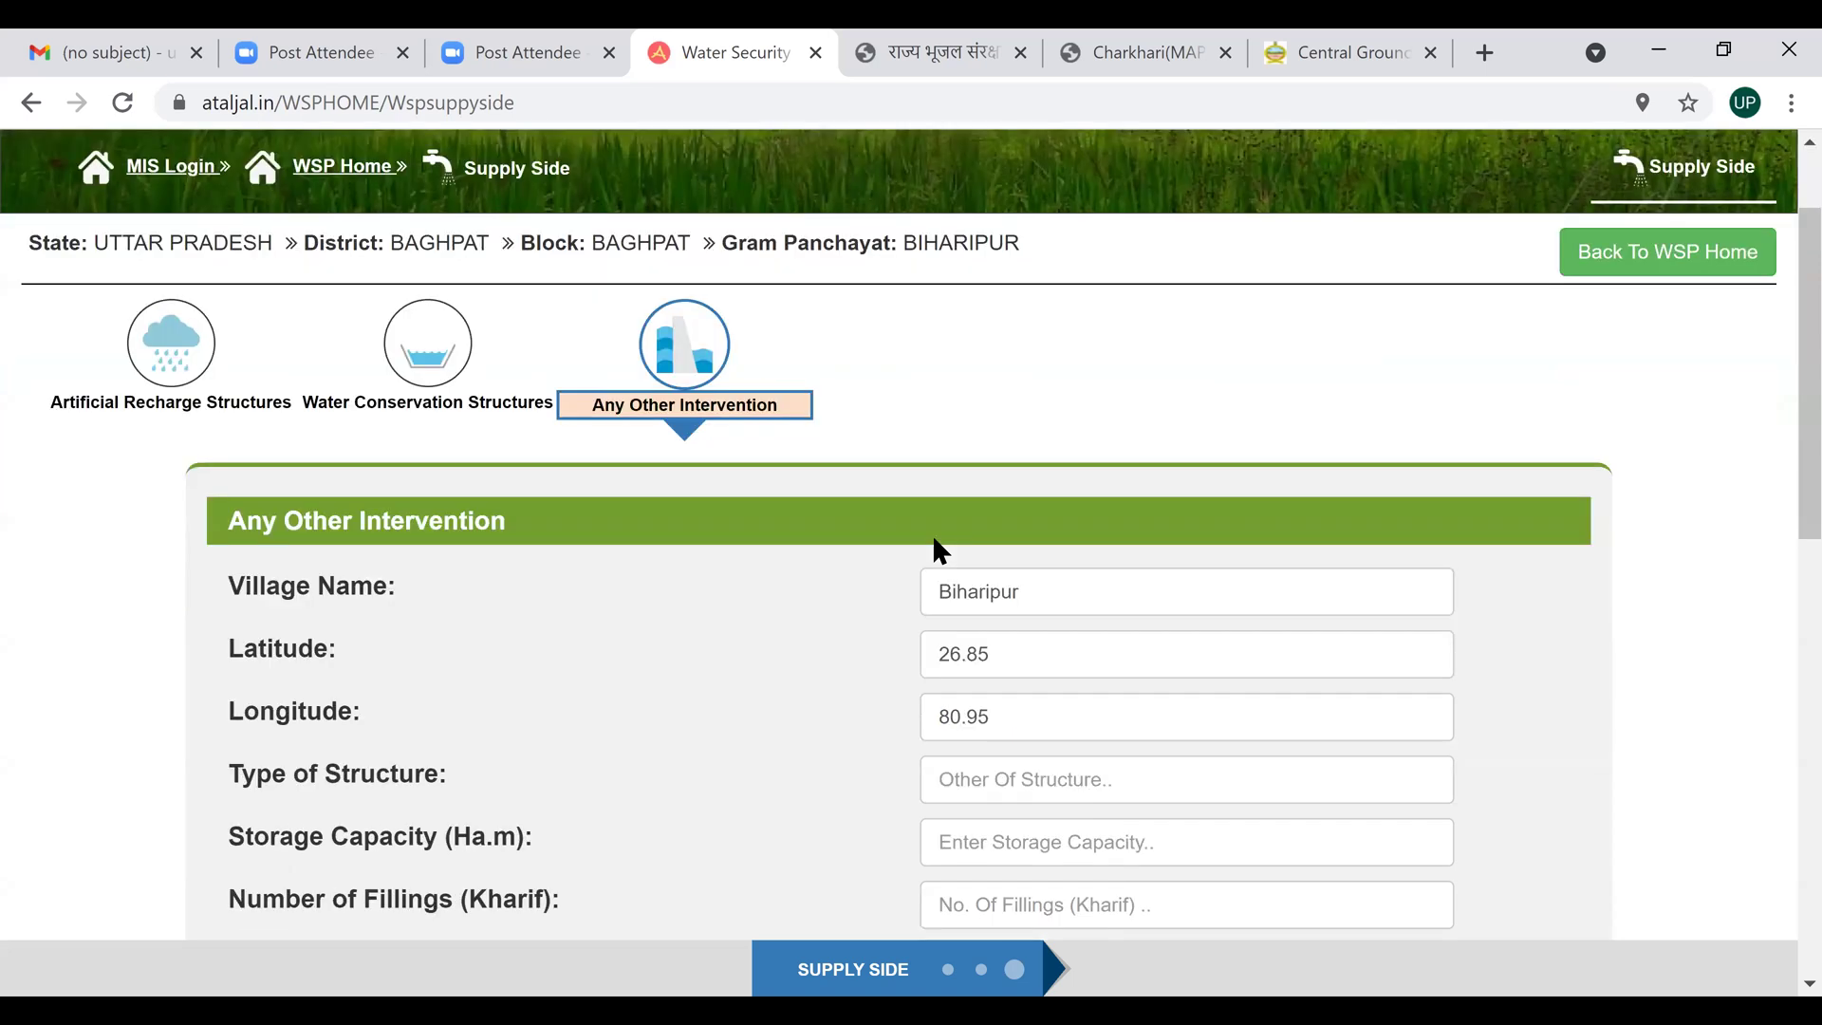